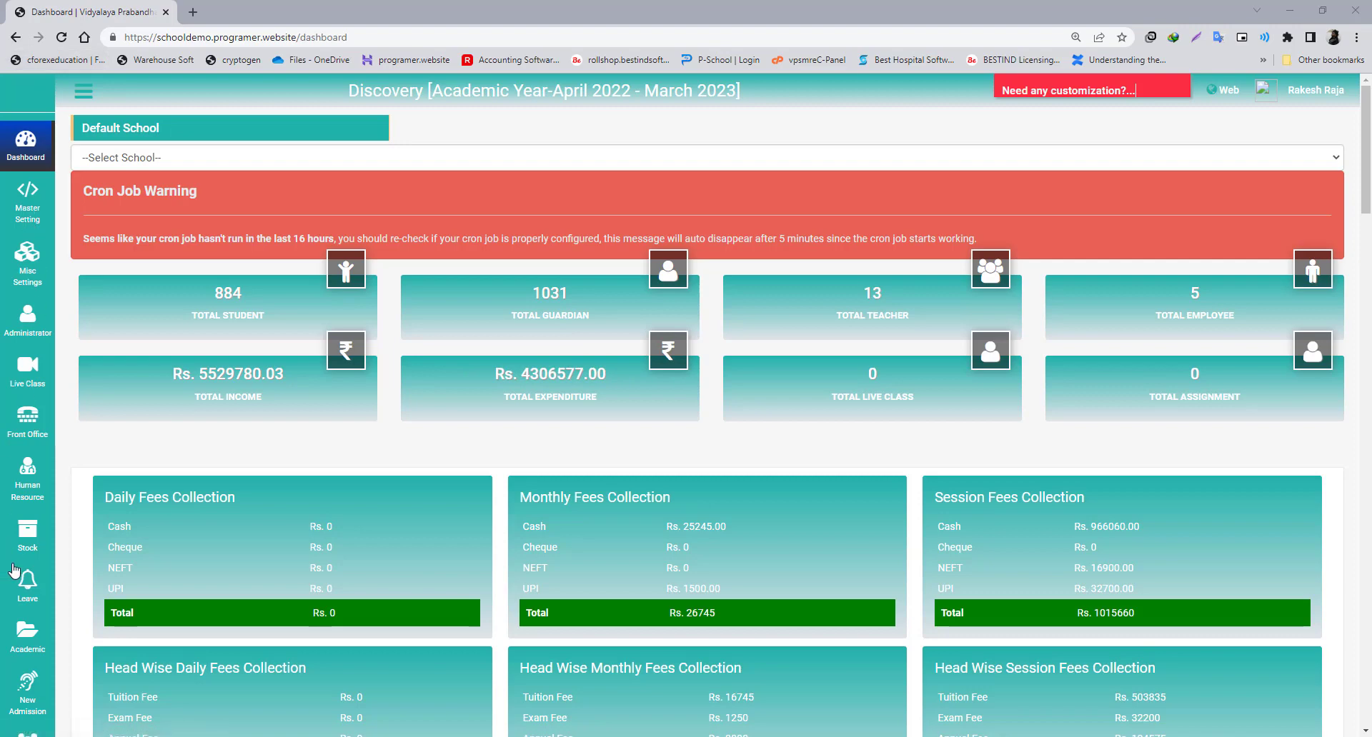
- Open the class management page of the Academic section
{"action": "mouse_move", "coordinate": [23, 648]}
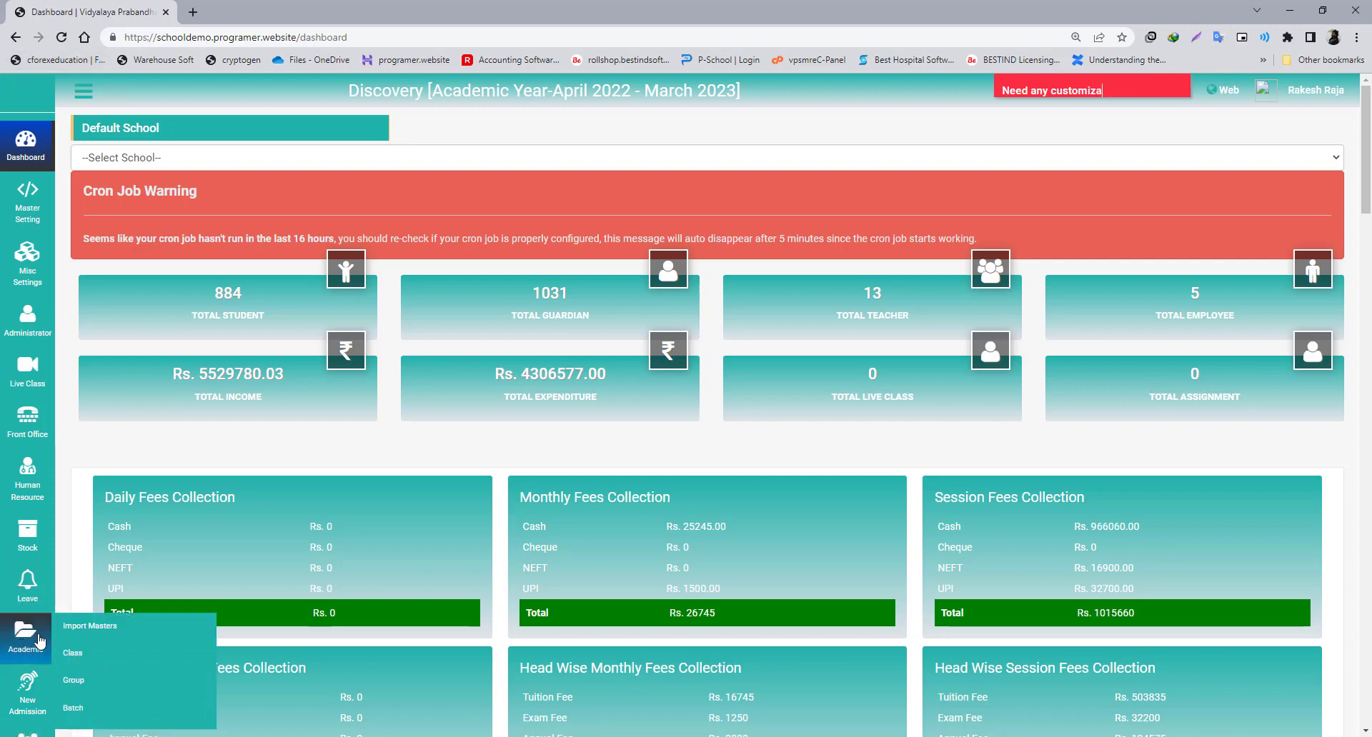
{"action": "scroll", "coordinate": [43, 643], "scroll_direction": "down", "scroll_amount": 2}
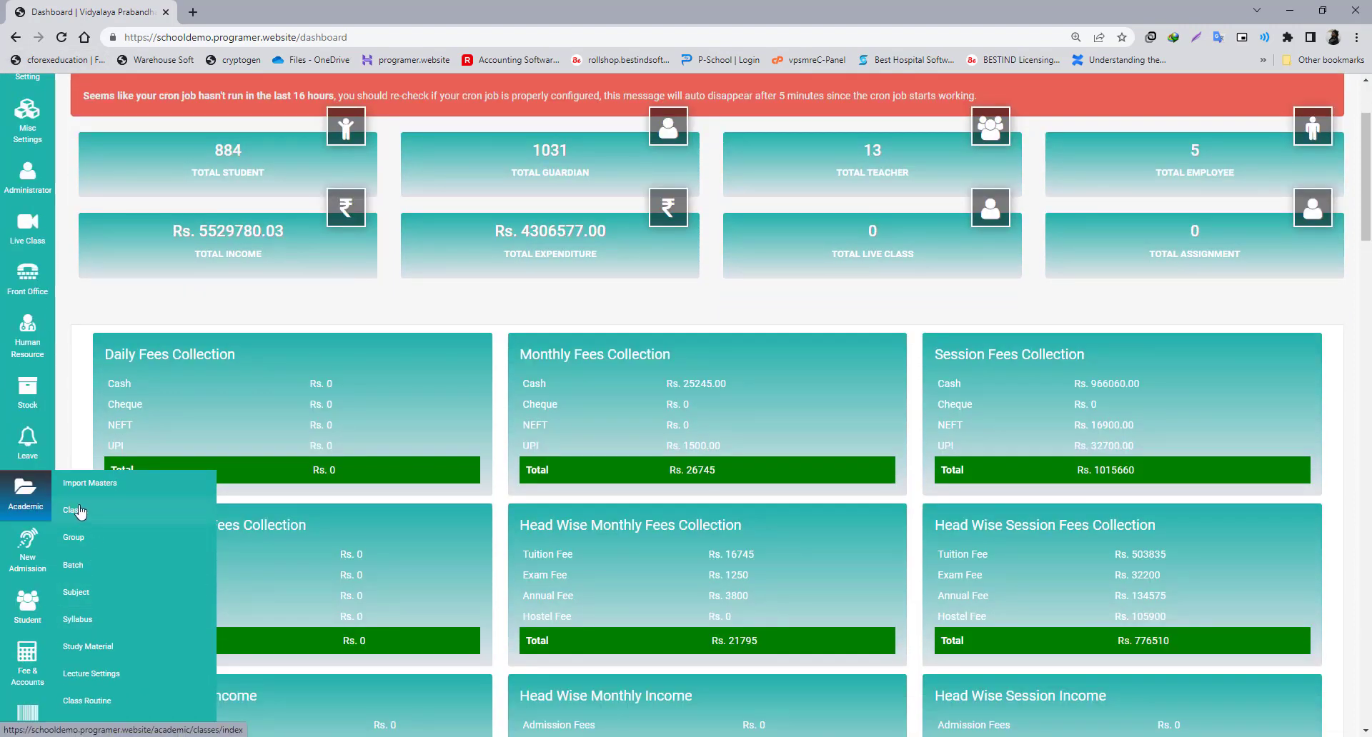
{"action": "left_click", "coordinate": [100, 516]}
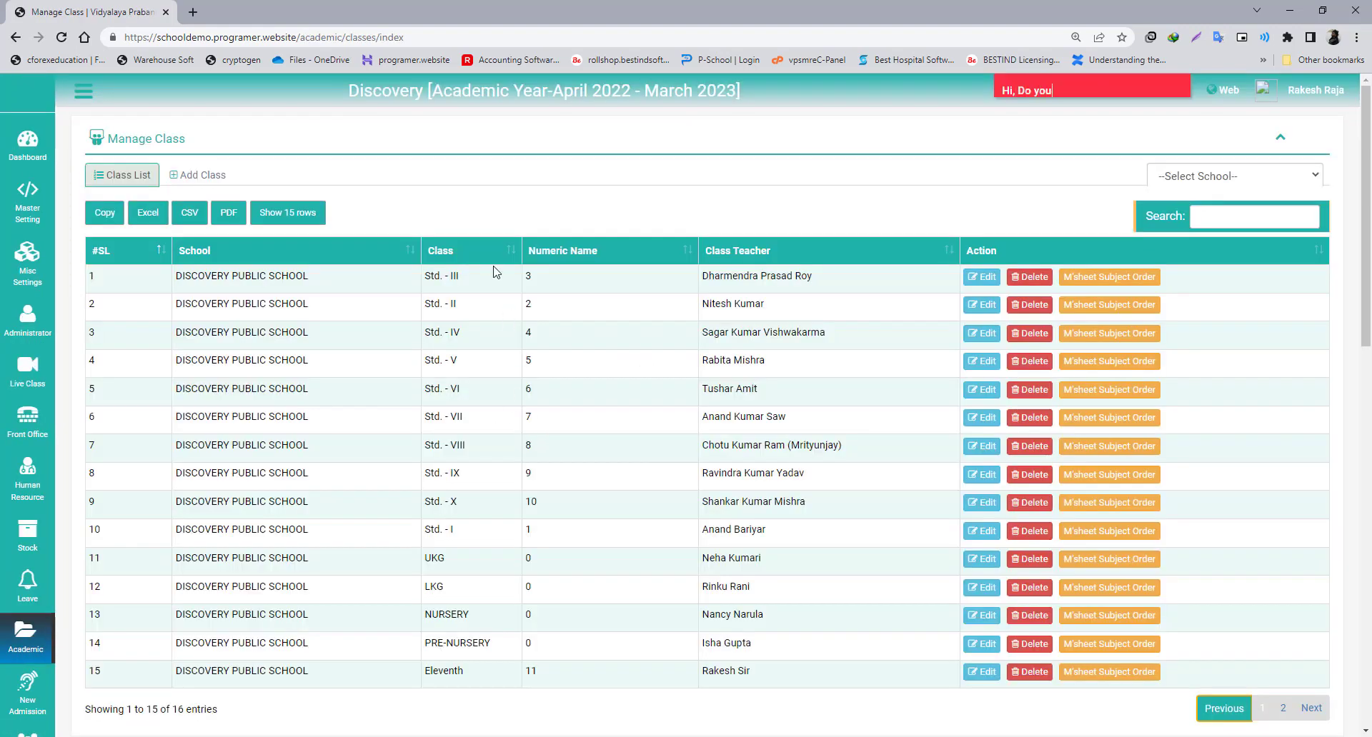
- Examine the schools, classes and numeric names in the class list, and sort the list by class teacher
{"action": "scroll", "coordinate": [476, 289], "scroll_direction": "down", "scroll_amount": 4}
{"action": "scroll", "coordinate": [486, 313], "scroll_direction": "up", "scroll_amount": 4}
{"action": "left_click_drag", "start_coordinate": [312, 280], "coordinate": [315, 612]}
{"action": "left_click", "coordinate": [592, 368]}
{"action": "left_click_drag", "start_coordinate": [311, 279], "coordinate": [153, 227]}
{"action": "scroll", "coordinate": [224, 404], "scroll_direction": "down", "scroll_amount": 3}
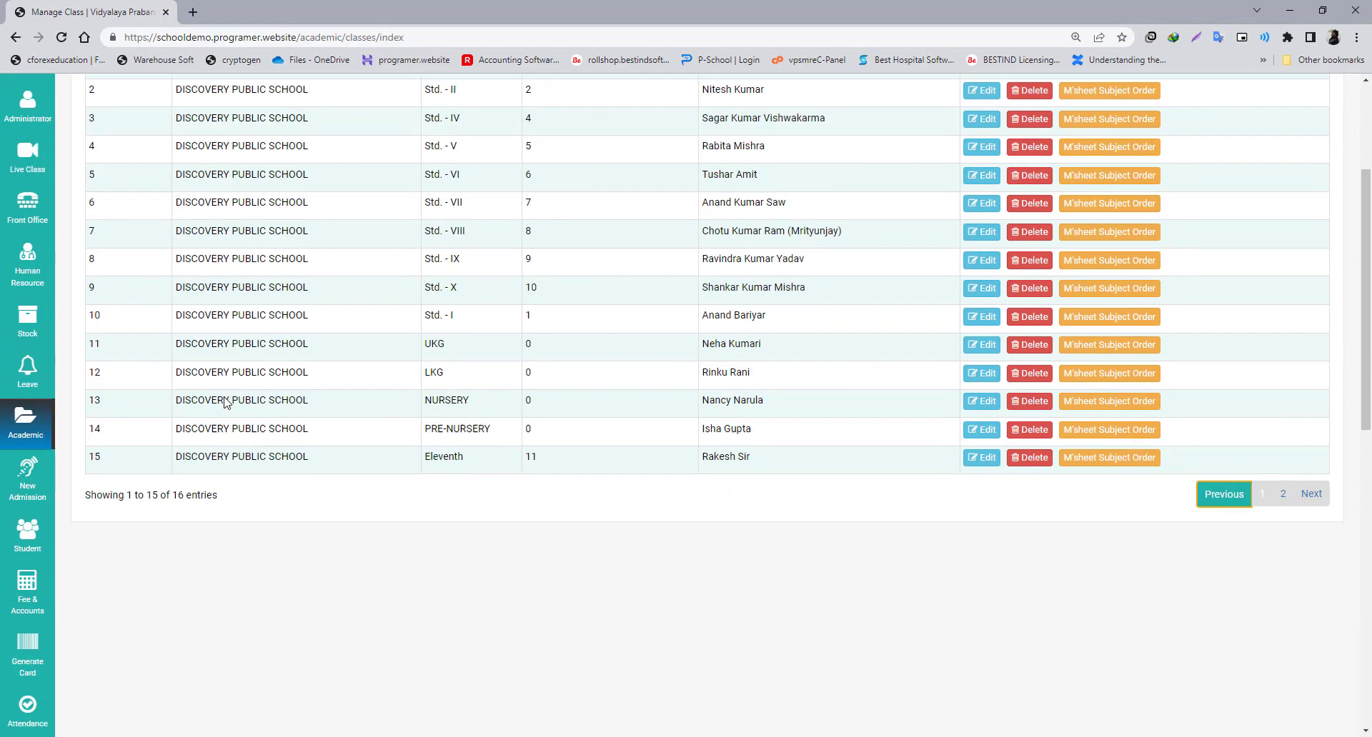
{"action": "scroll", "coordinate": [251, 451], "scroll_direction": "up", "scroll_amount": 3}
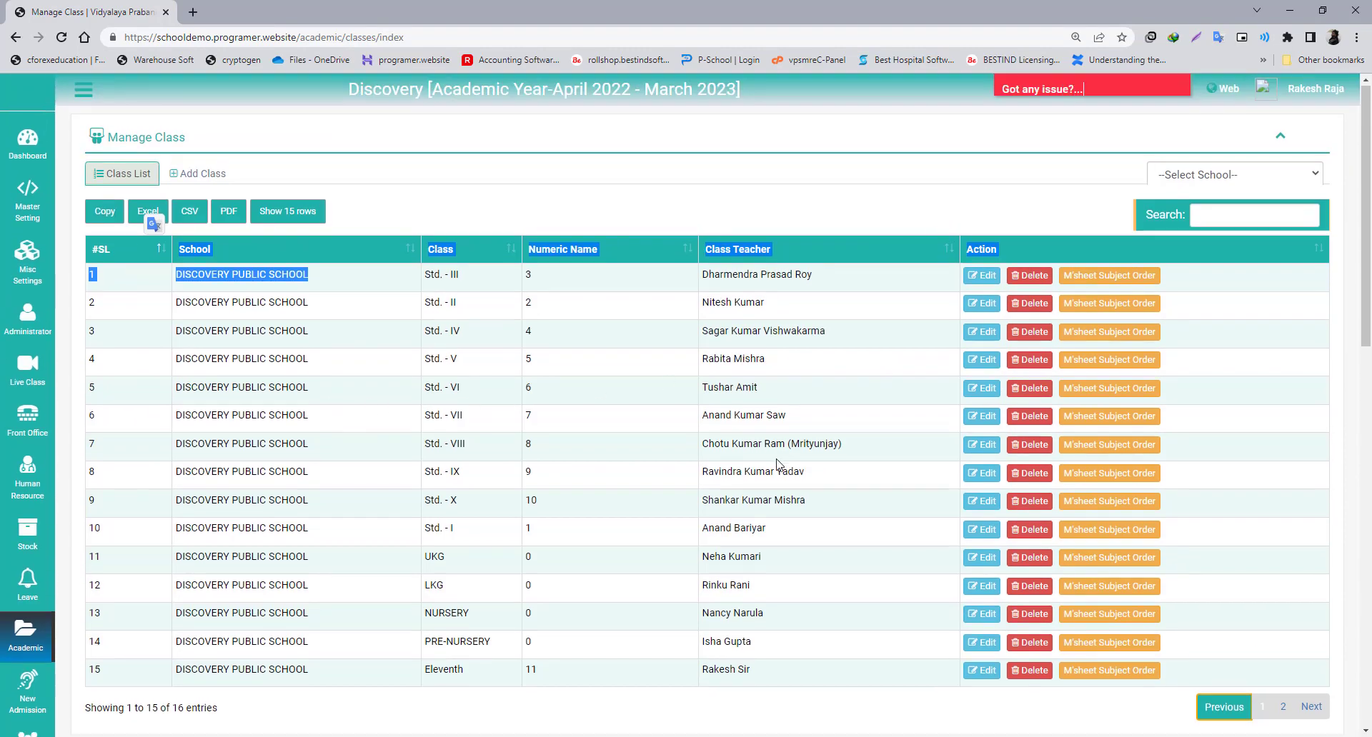
{"action": "scroll", "coordinate": [772, 465], "scroll_direction": "down", "scroll_amount": 5}
{"action": "scroll", "coordinate": [771, 465], "scroll_direction": "up", "scroll_amount": 3}
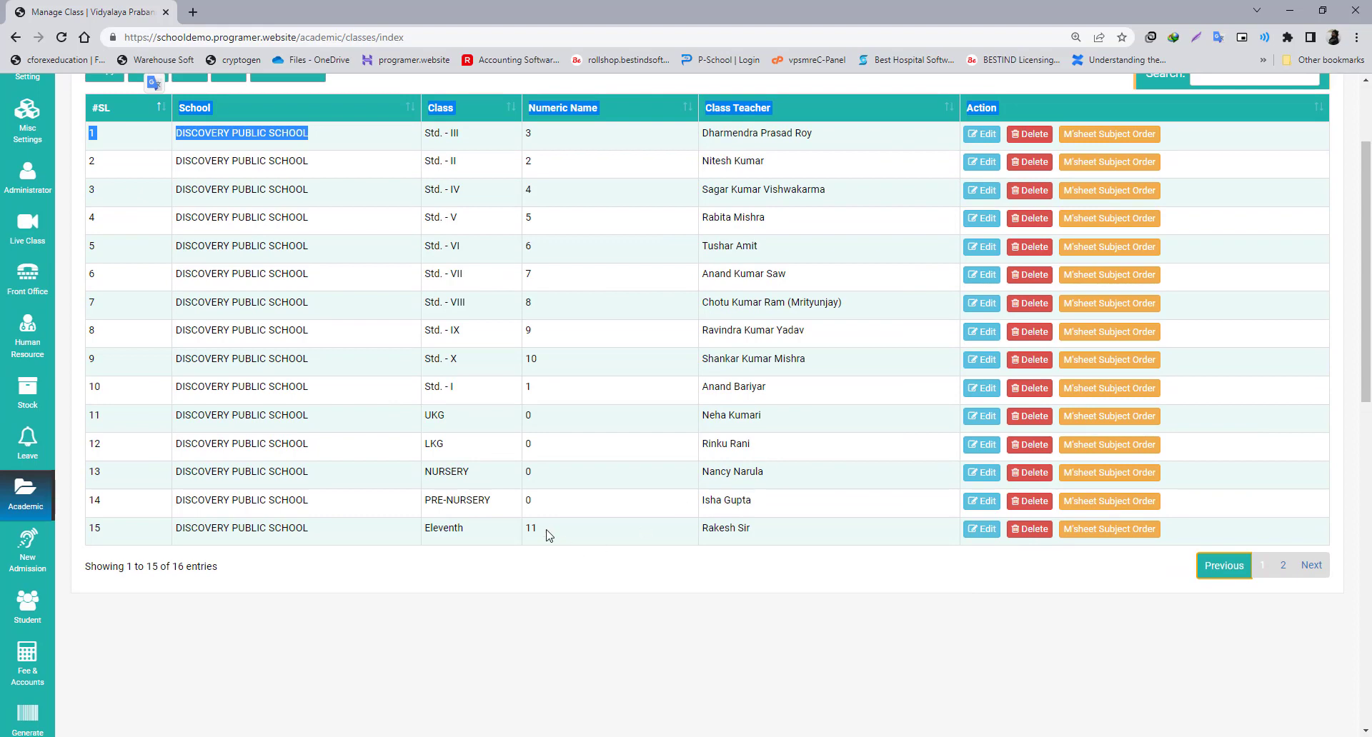
{"action": "scroll", "coordinate": [548, 535], "scroll_direction": "up", "scroll_amount": 2}
{"action": "left_click", "coordinate": [749, 252]}
{"action": "type", "text": "Nee"}
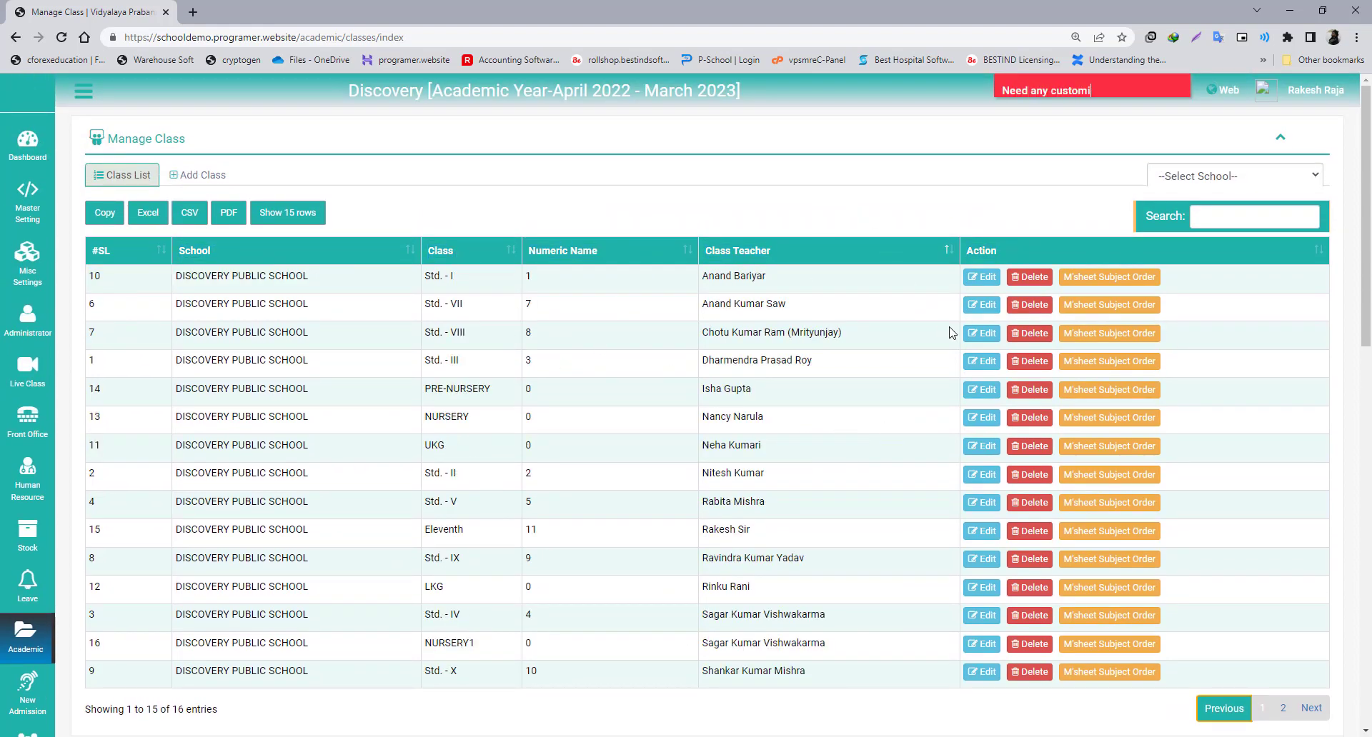
- Start a new class for DISCOVERY PUBLIC SCHOOL with the class name "class IV"
{"action": "left_click", "coordinate": [191, 179]}
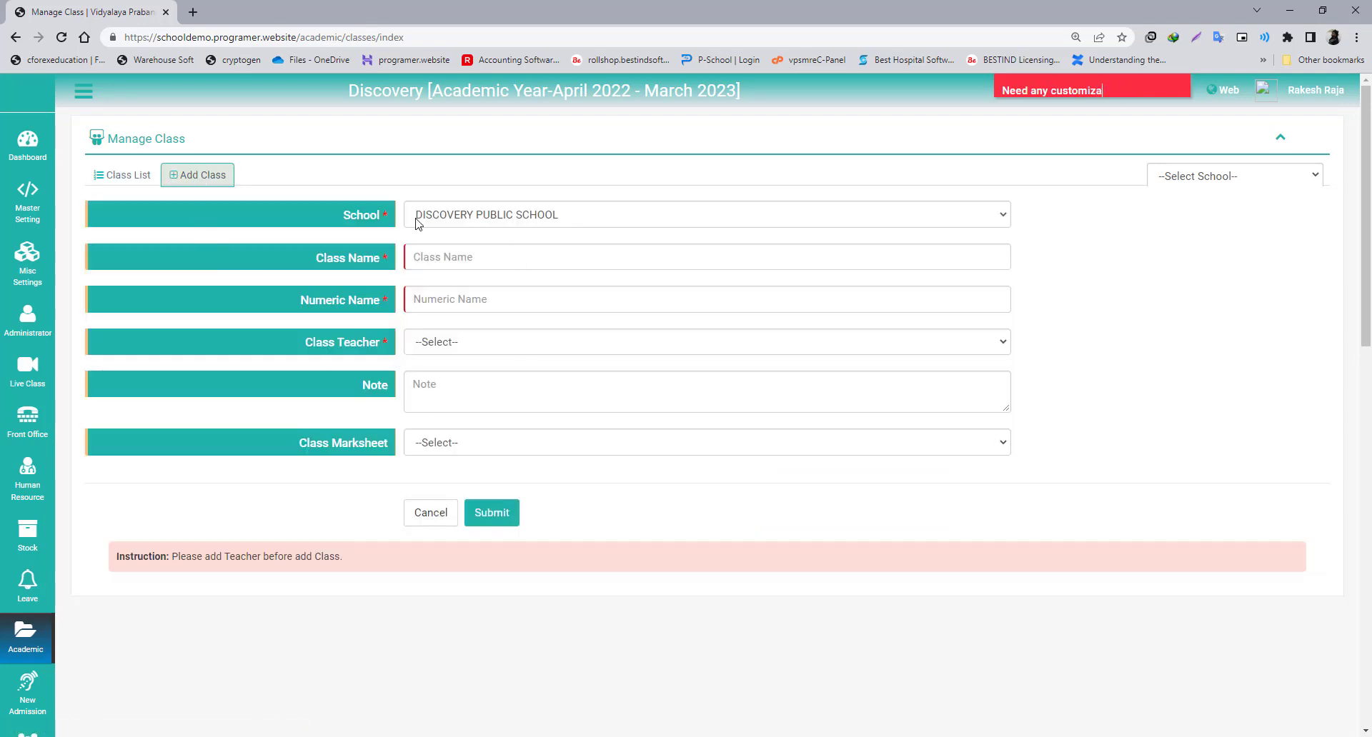
{"action": "left_click", "coordinate": [446, 216]}
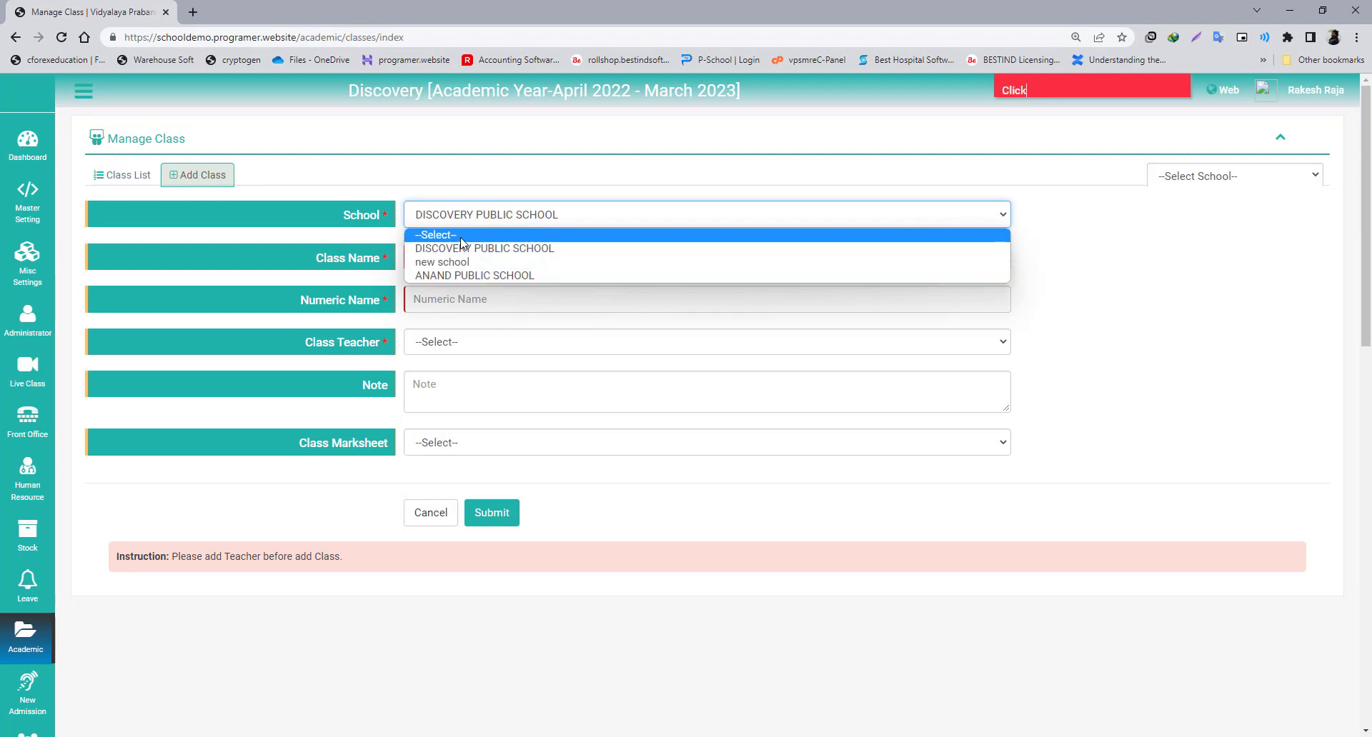
{"action": "left_click", "coordinate": [494, 248]}
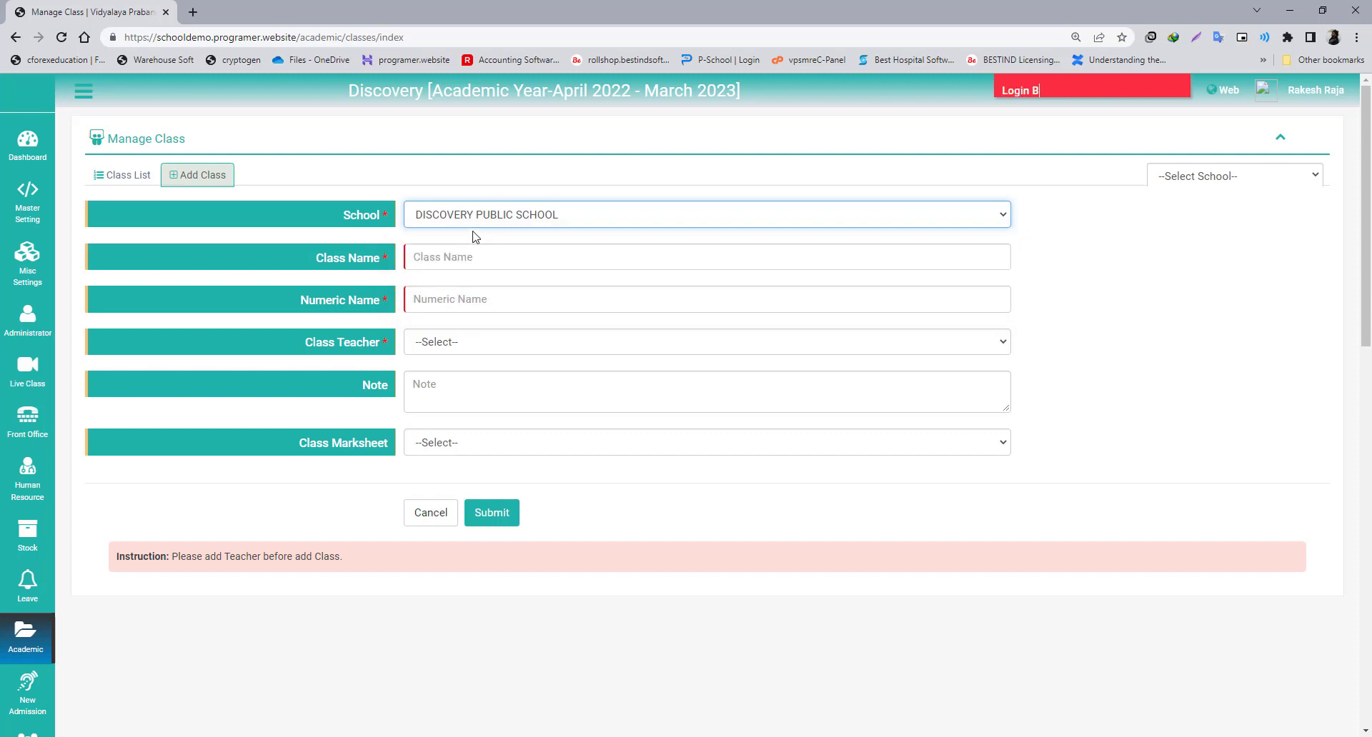
{"action": "left_click", "coordinate": [463, 258]}
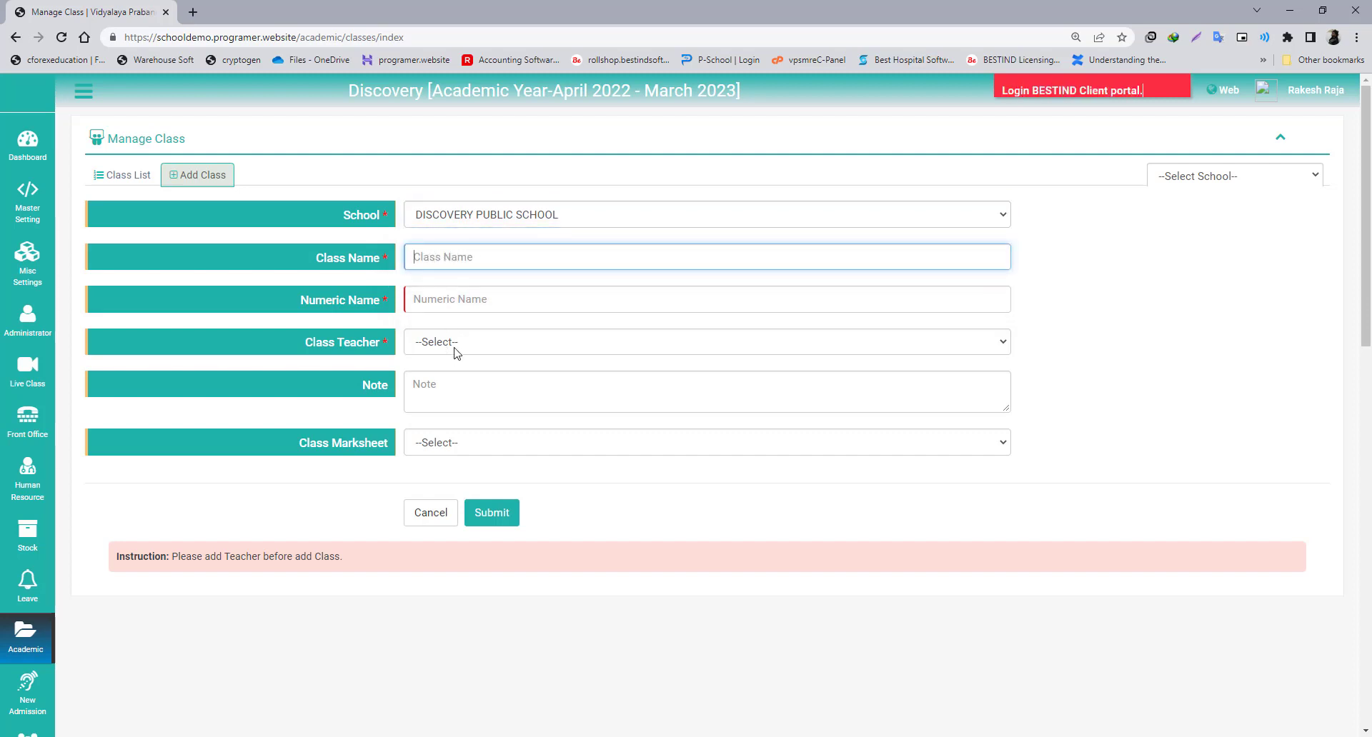
{"action": "type", "text": "class IV"}
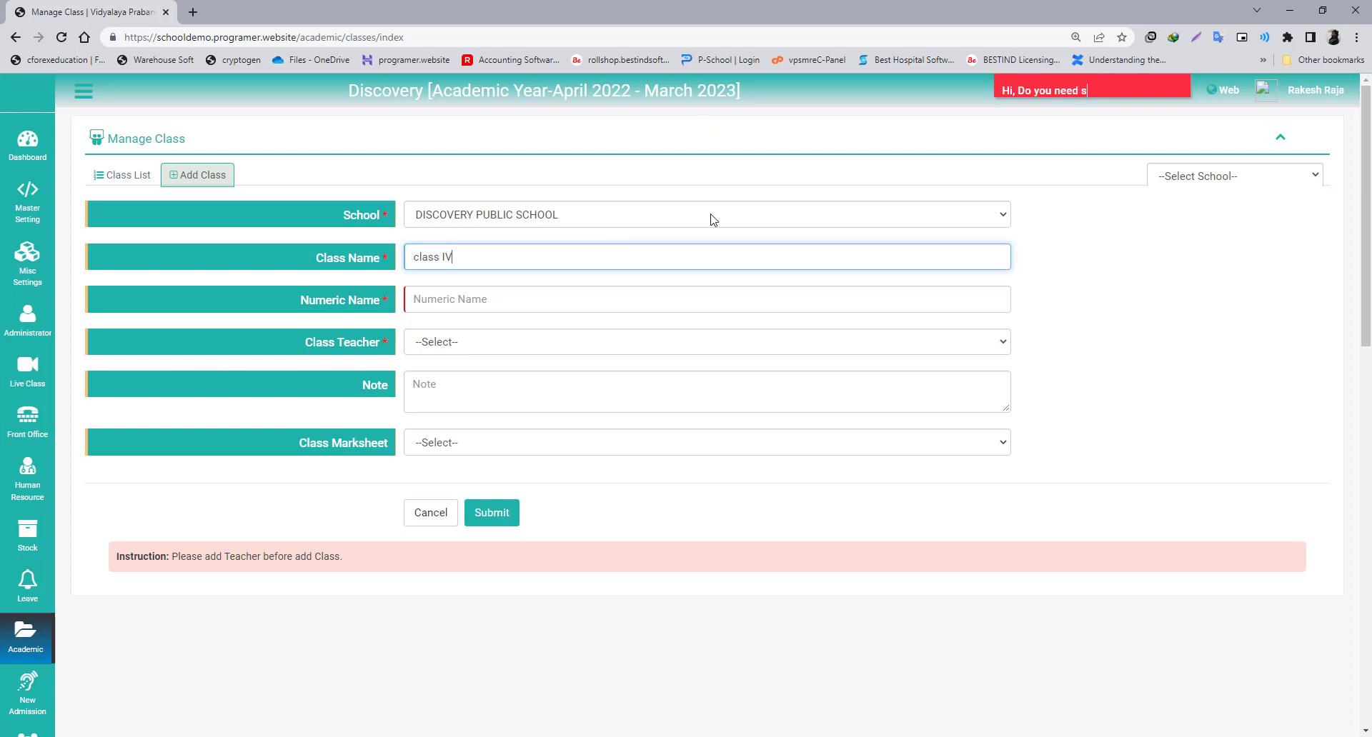
- Set the new class's numeric name to 4 and assign the last listed teacher as class teacher
{"action": "scroll", "coordinate": [131, 270], "scroll_direction": "down", "scroll_amount": 1}
{"action": "left_click", "coordinate": [447, 236]}
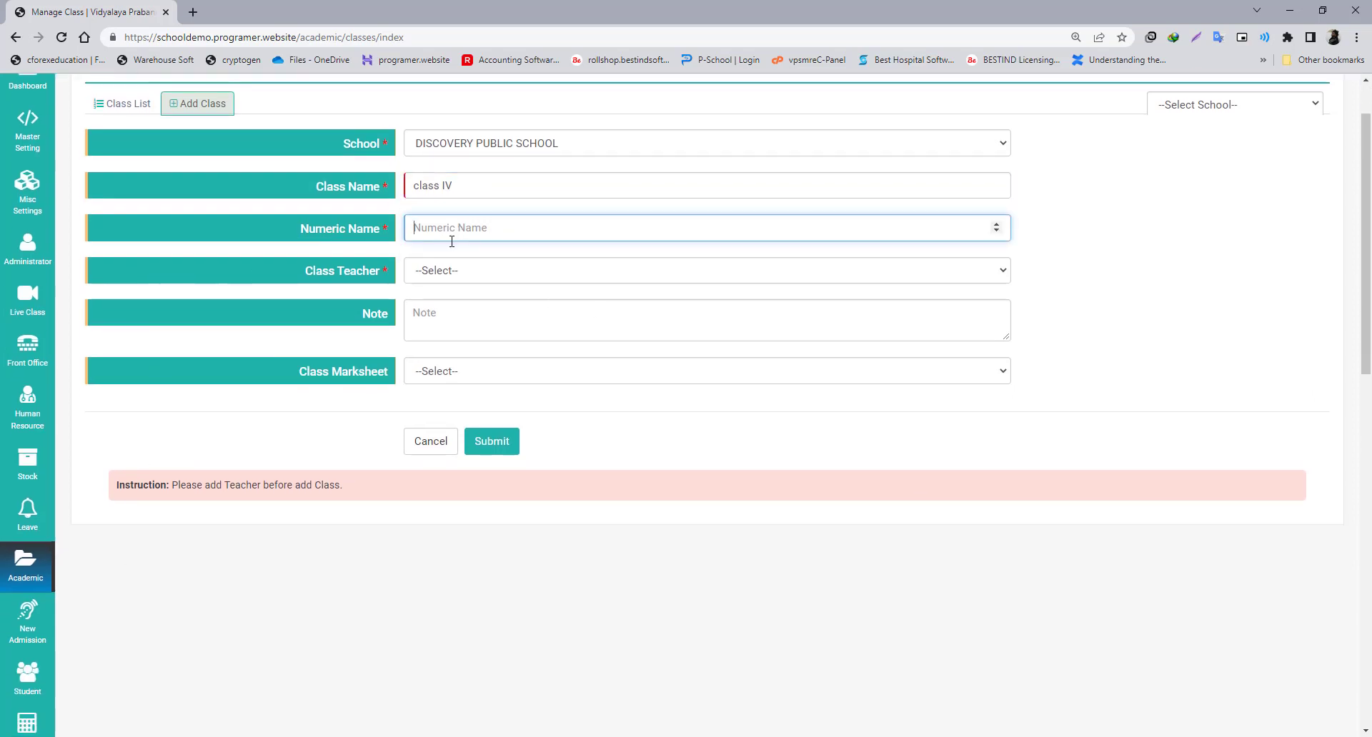
{"action": "type", "text": "4"}
{"action": "key", "text": "Tab"}
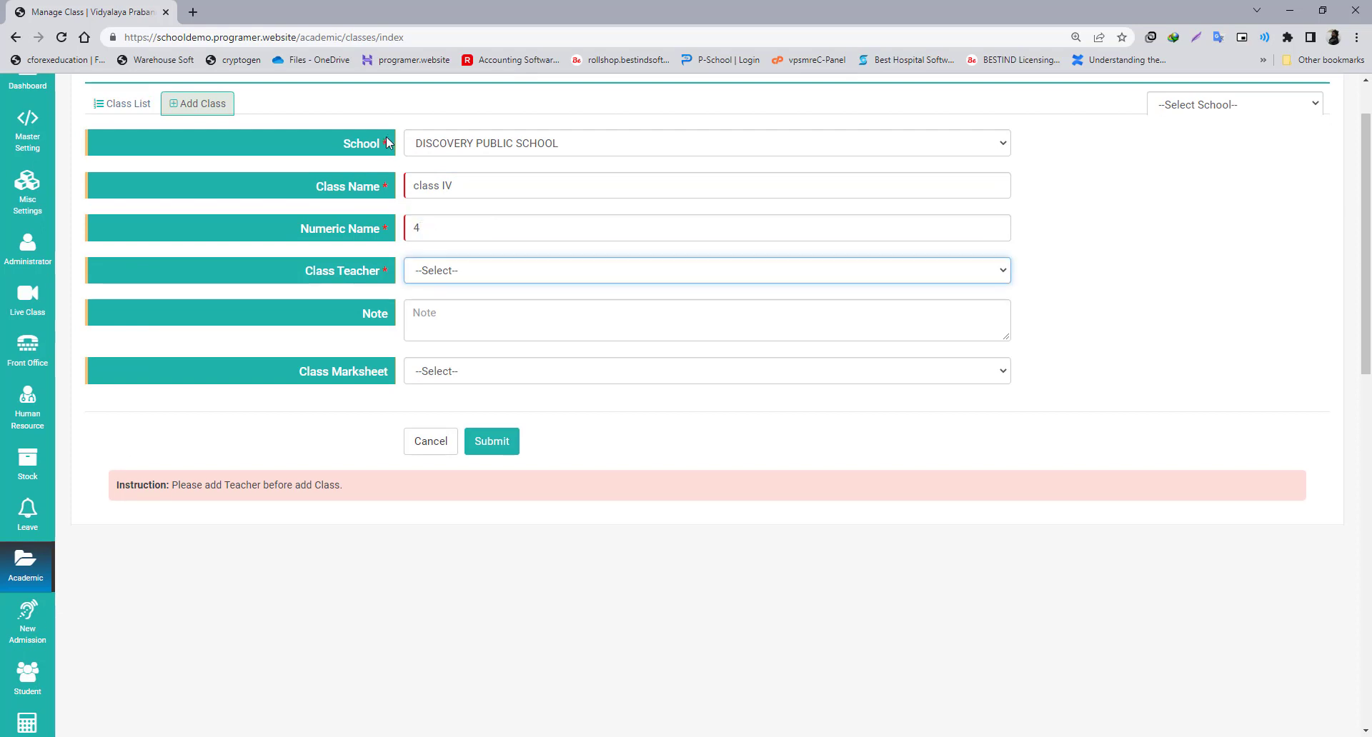
{"action": "left_click", "coordinate": [451, 279]}
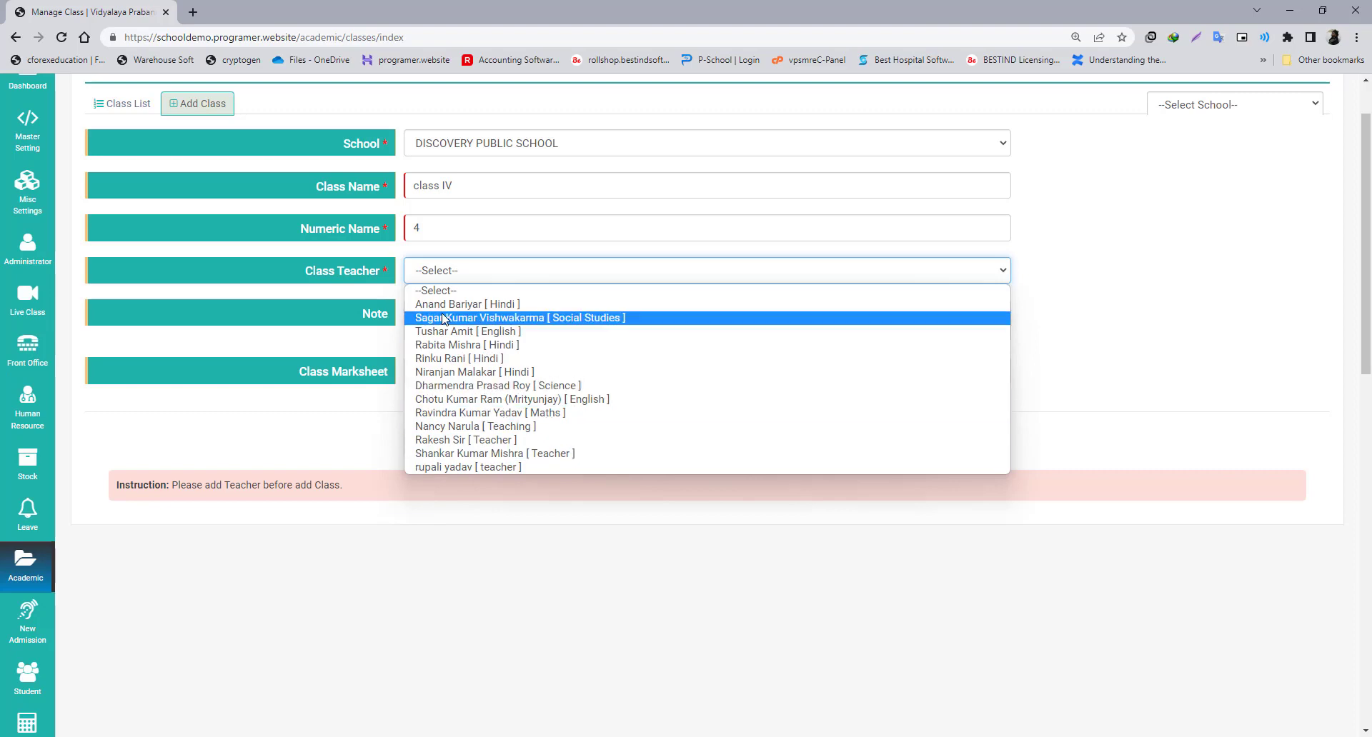
{"action": "left_click", "coordinate": [434, 466]}
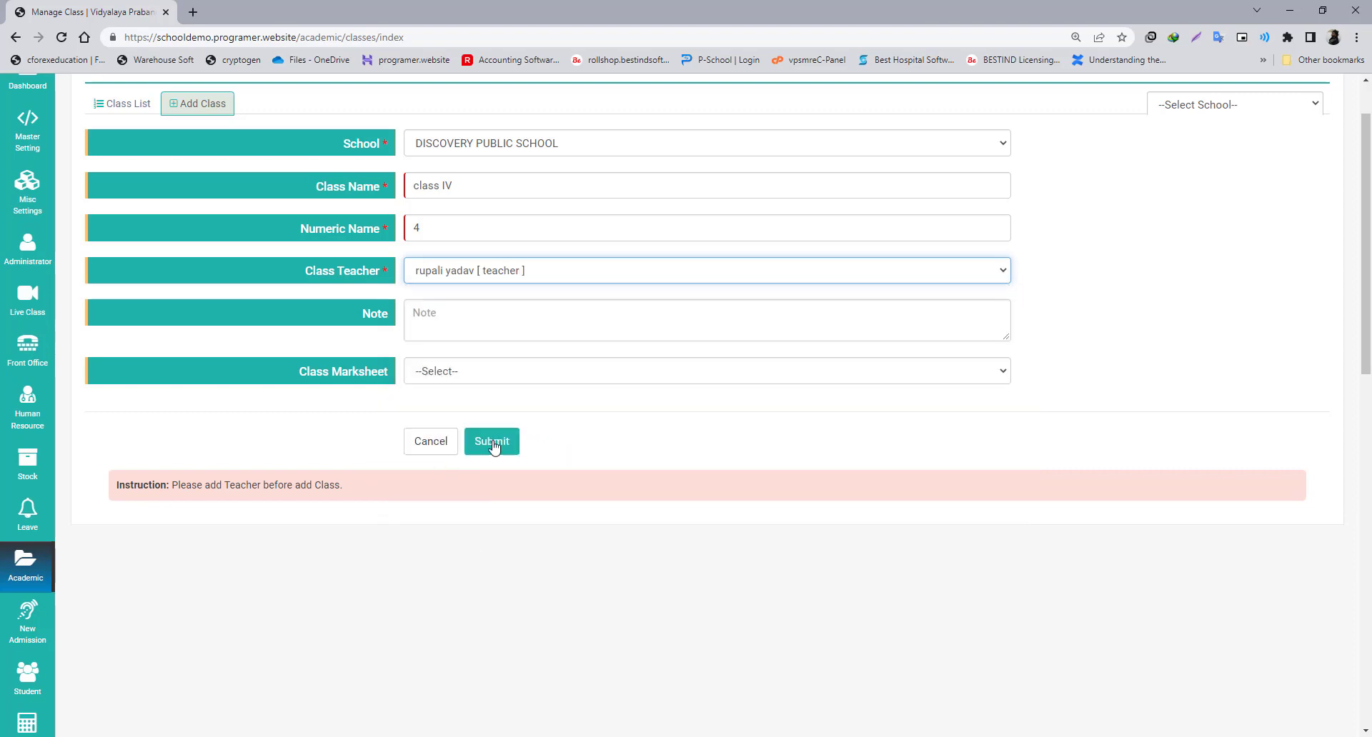
{"action": "scroll", "coordinate": [564, 333], "scroll_direction": "up", "scroll_amount": 1}
{"action": "left_click", "coordinate": [448, 402]}
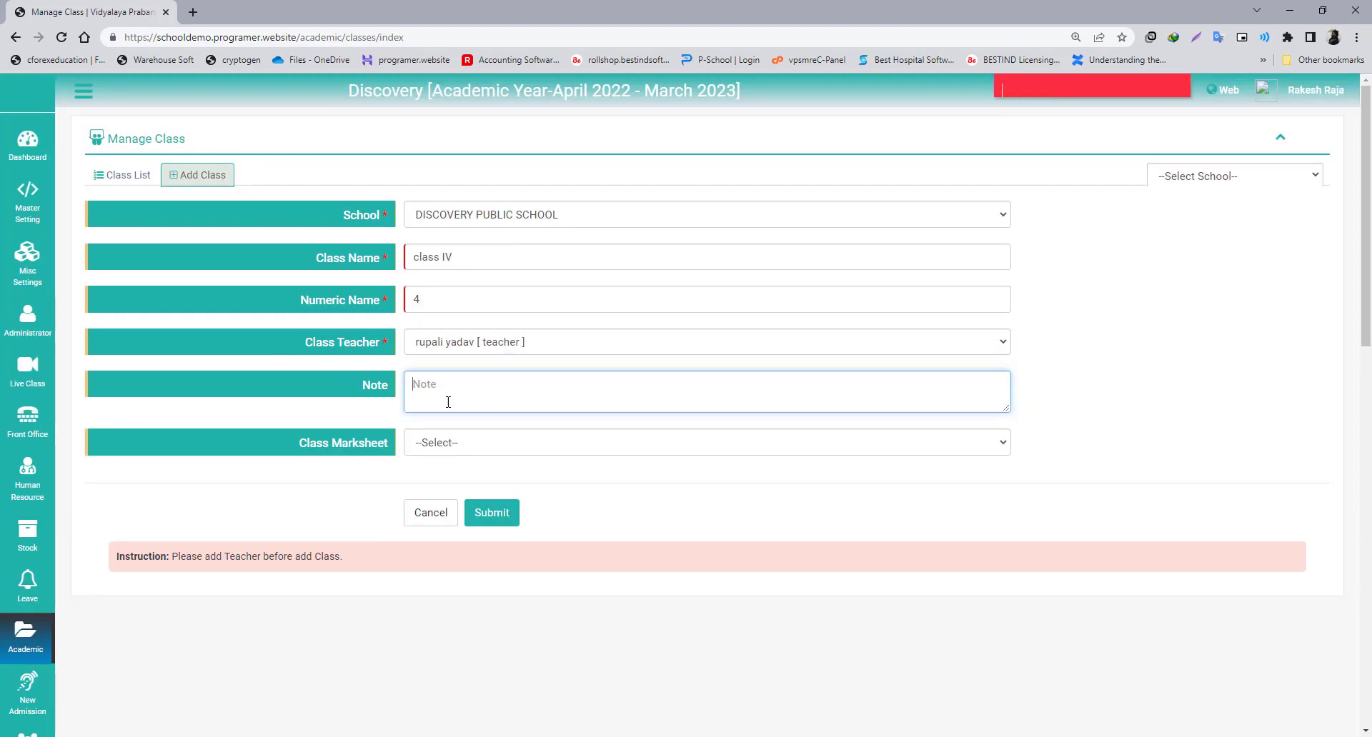
{"action": "type", "text": "ghfhtyhg"}
{"action": "left_click_drag", "start_coordinate": [463, 389], "coordinate": [404, 400]}
{"action": "left_click", "coordinate": [475, 396]}
{"action": "key", "text": "BackSpace"}
- Check the class marksheet options, leave the marksheet unselected and submit the new class
{"action": "left_click", "coordinate": [433, 445]}
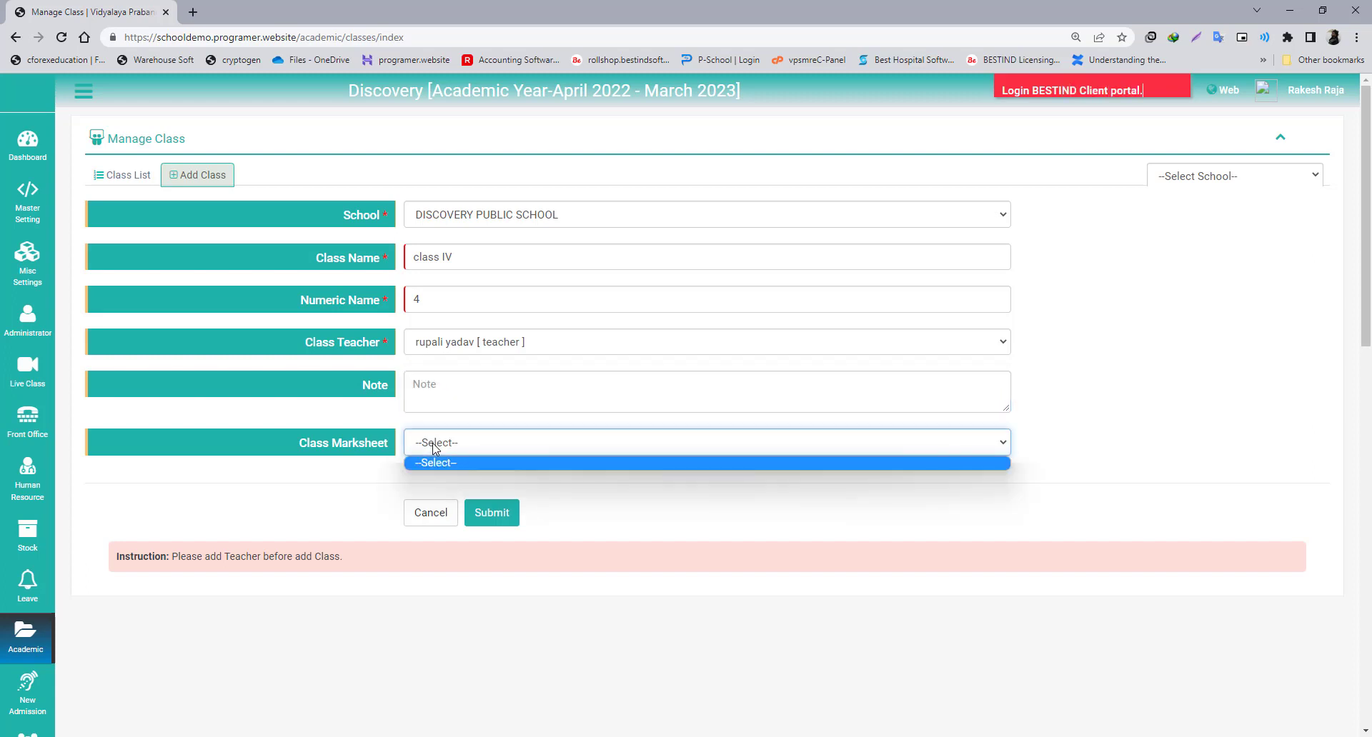
{"action": "left_click", "coordinate": [429, 466]}
{"action": "left_click", "coordinate": [423, 442]}
{"action": "left_click", "coordinate": [423, 441]}
{"action": "left_click", "coordinate": [423, 442]}
{"action": "left_click", "coordinate": [423, 442]}
{"action": "left_click", "coordinate": [423, 444]}
{"action": "left_click", "coordinate": [431, 466]}
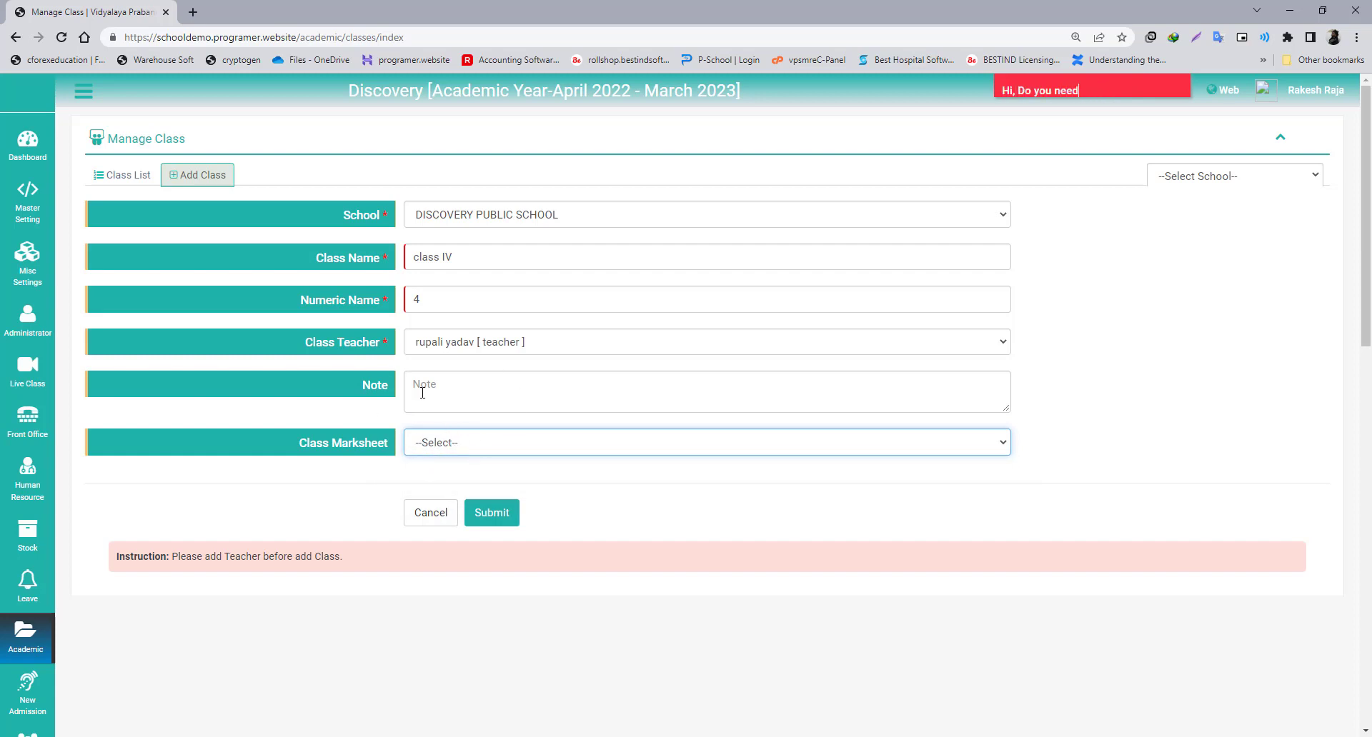
{"action": "left_click", "coordinate": [465, 448]}
{"action": "left_click", "coordinate": [465, 447]}
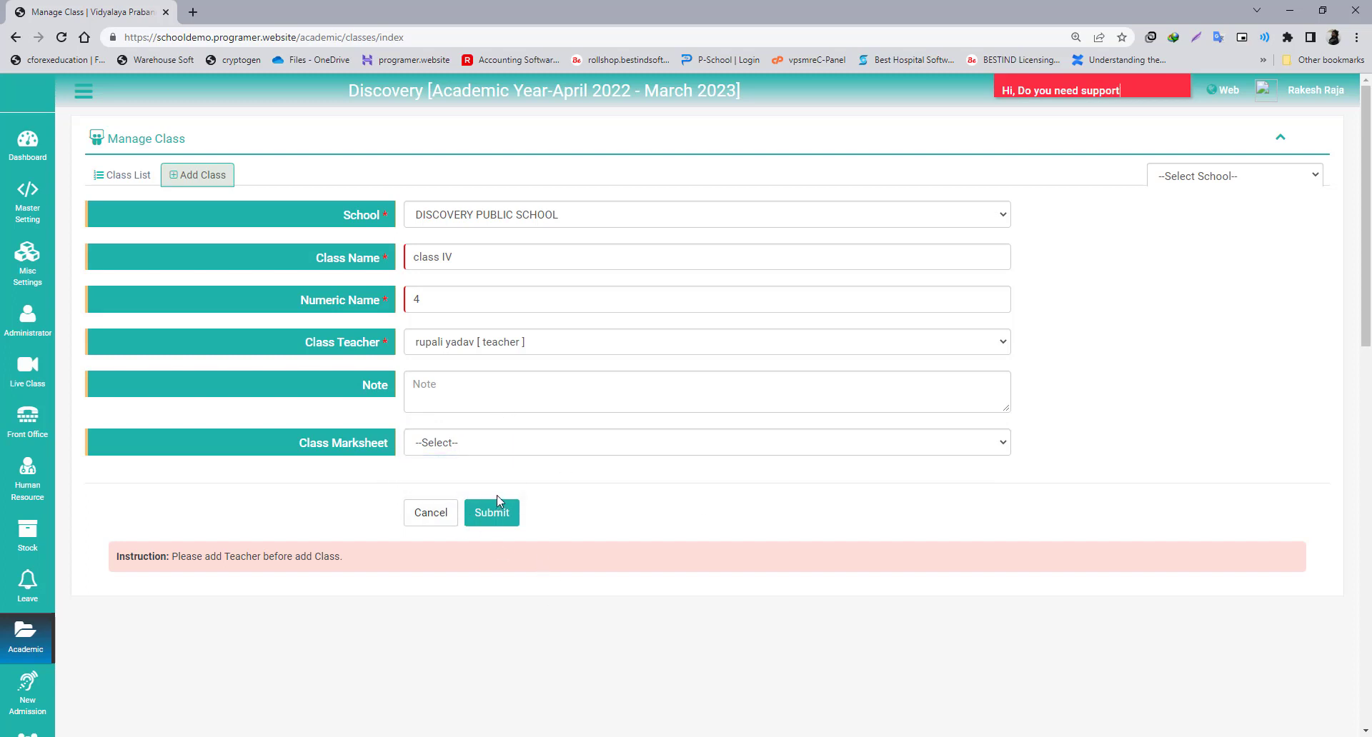
{"action": "left_click", "coordinate": [500, 515]}
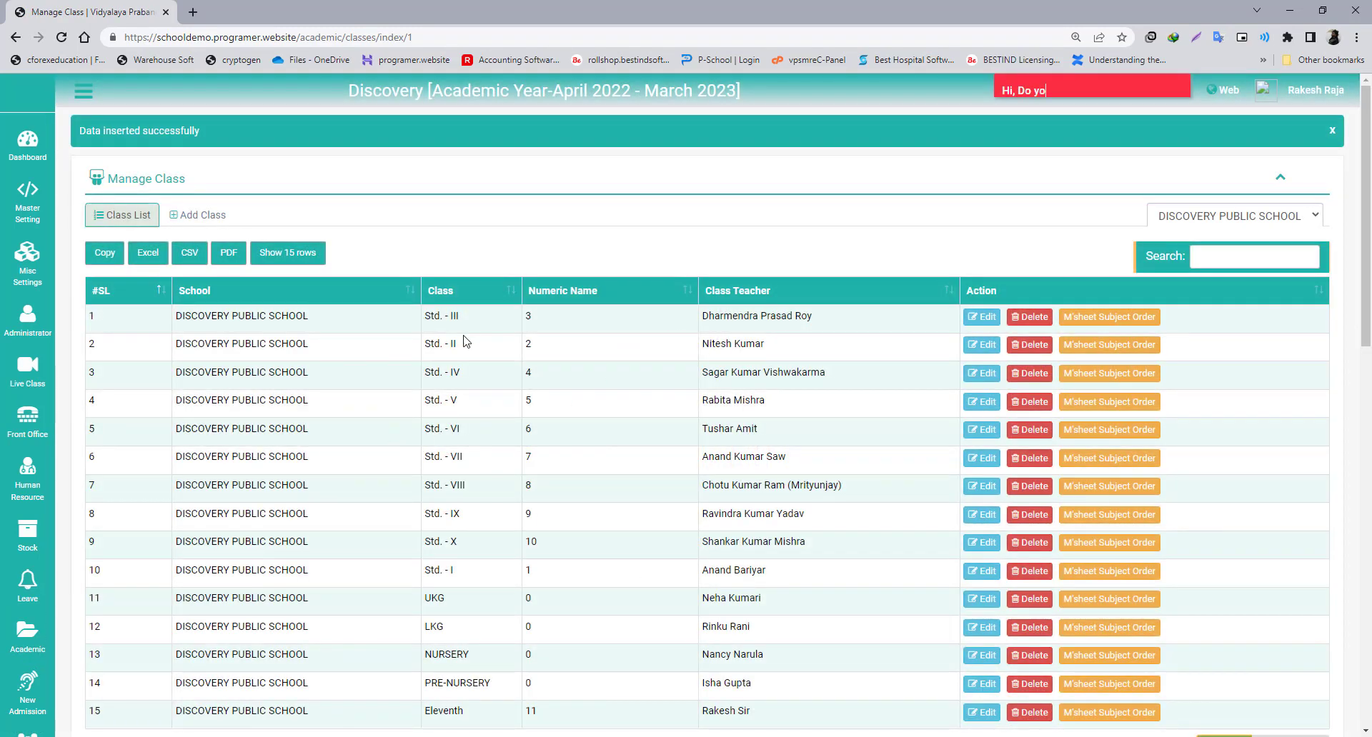
- Look through the first page of the class list for the new class and reload the page
{"action": "scroll", "coordinate": [385, 384], "scroll_direction": "down", "scroll_amount": 2}
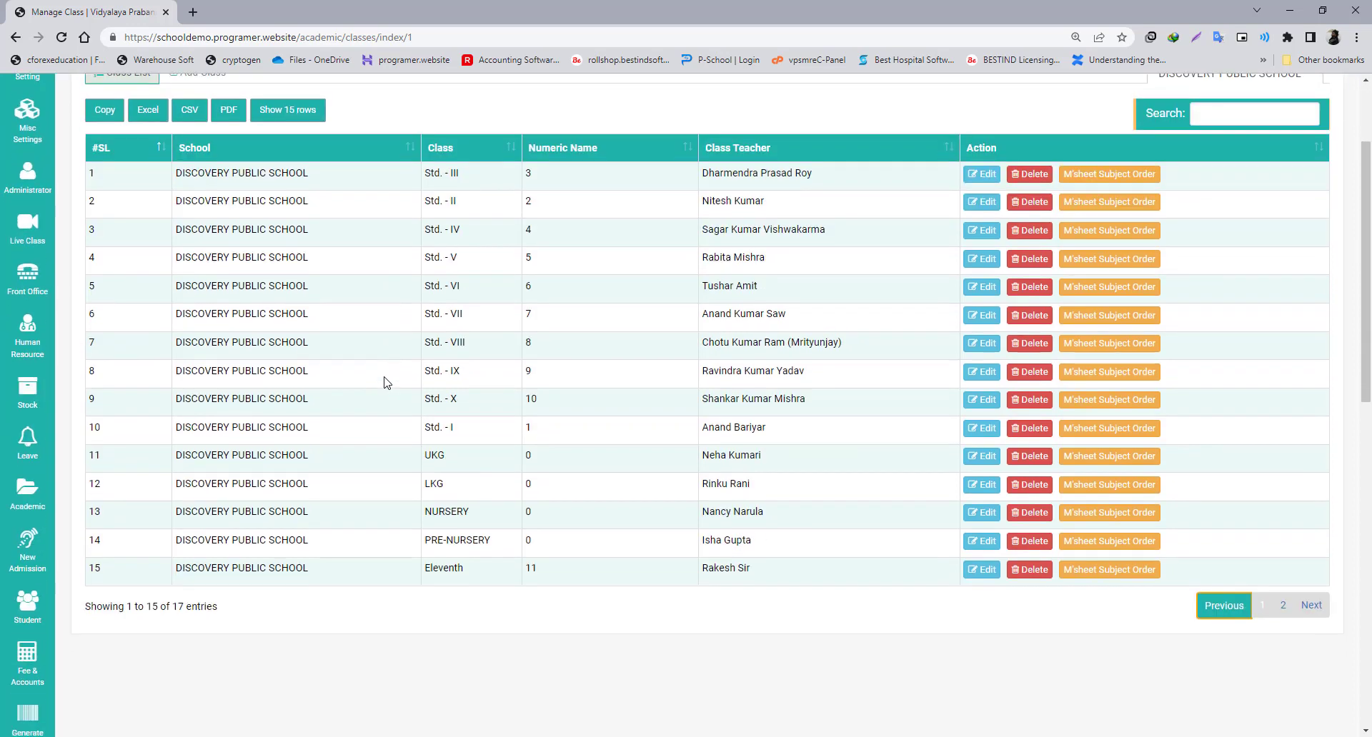
{"action": "scroll", "coordinate": [400, 390], "scroll_direction": "up", "scroll_amount": 2}
{"action": "scroll", "coordinate": [436, 415], "scroll_direction": "down", "scroll_amount": 3}
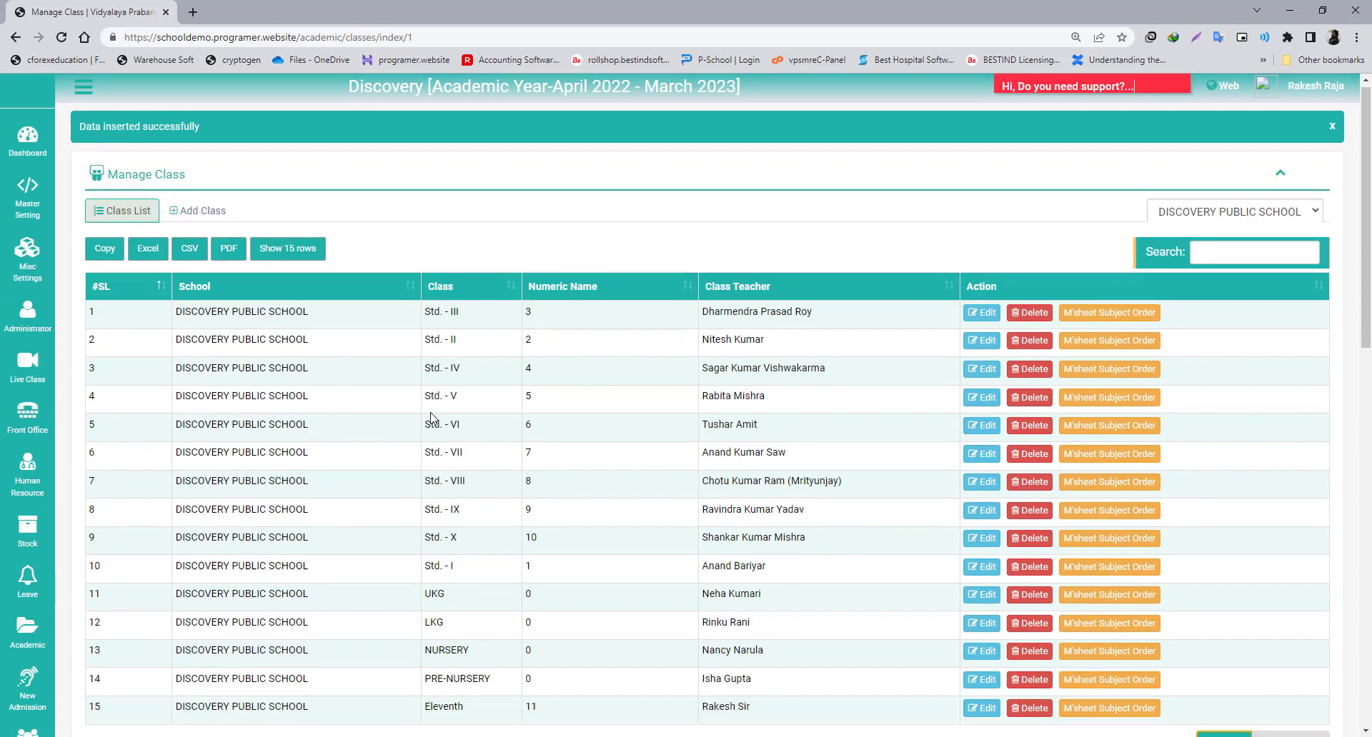
{"action": "scroll", "coordinate": [454, 356], "scroll_direction": "up", "scroll_amount": 2}
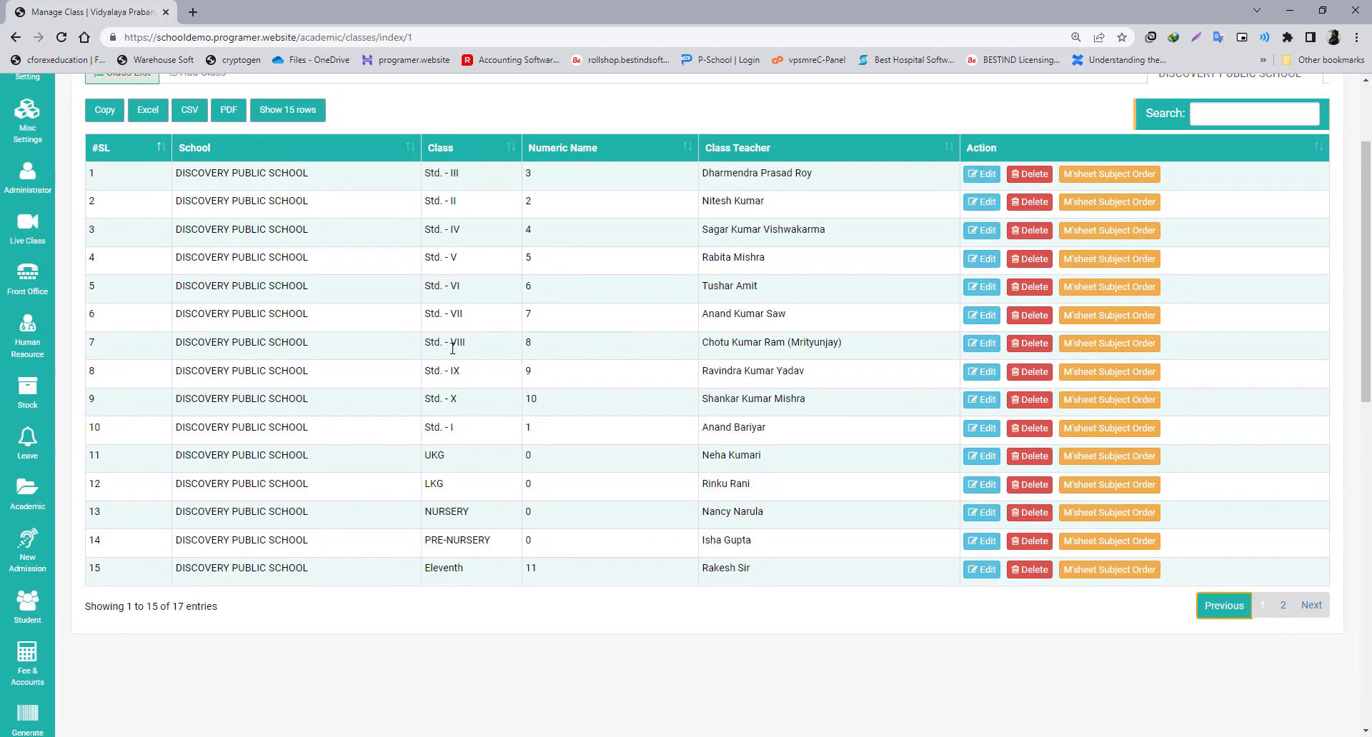
{"action": "scroll", "coordinate": [451, 243], "scroll_direction": "down", "scroll_amount": 1}
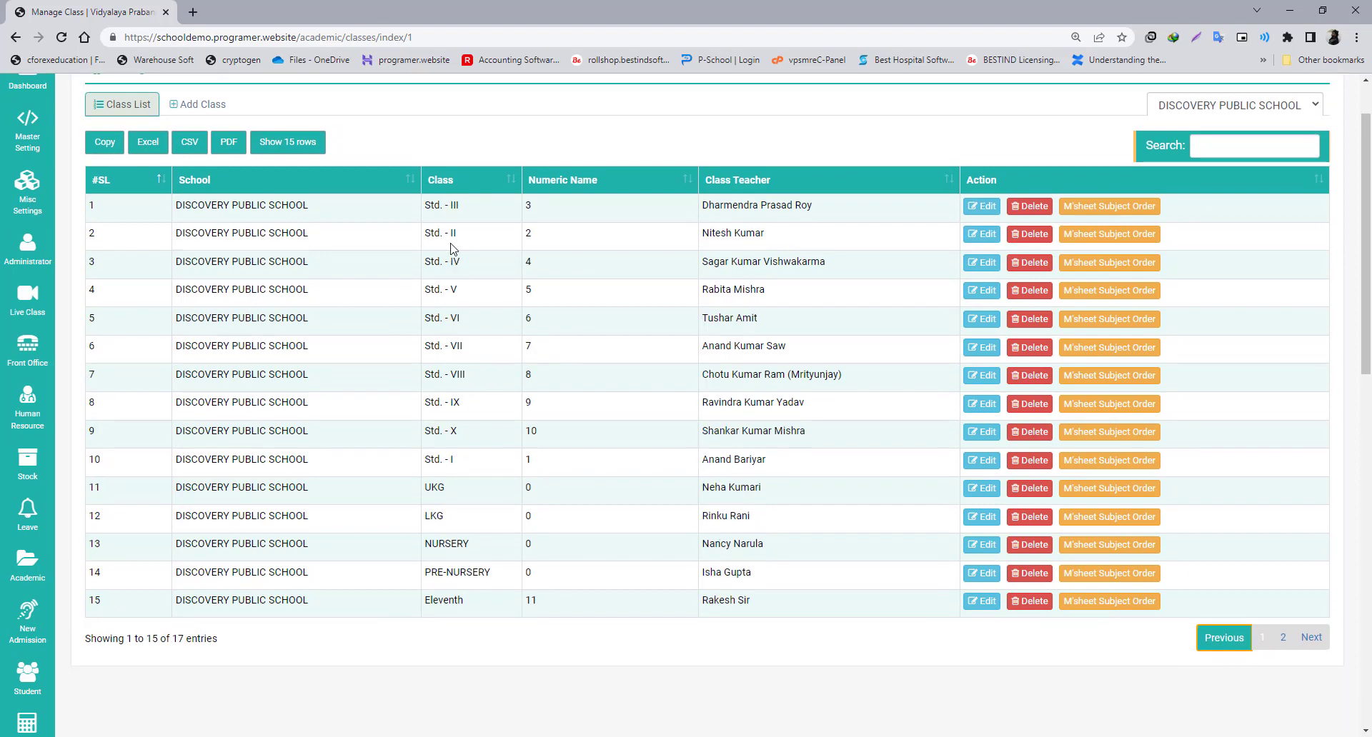
{"action": "scroll", "coordinate": [452, 251], "scroll_direction": "up", "scroll_amount": 1}
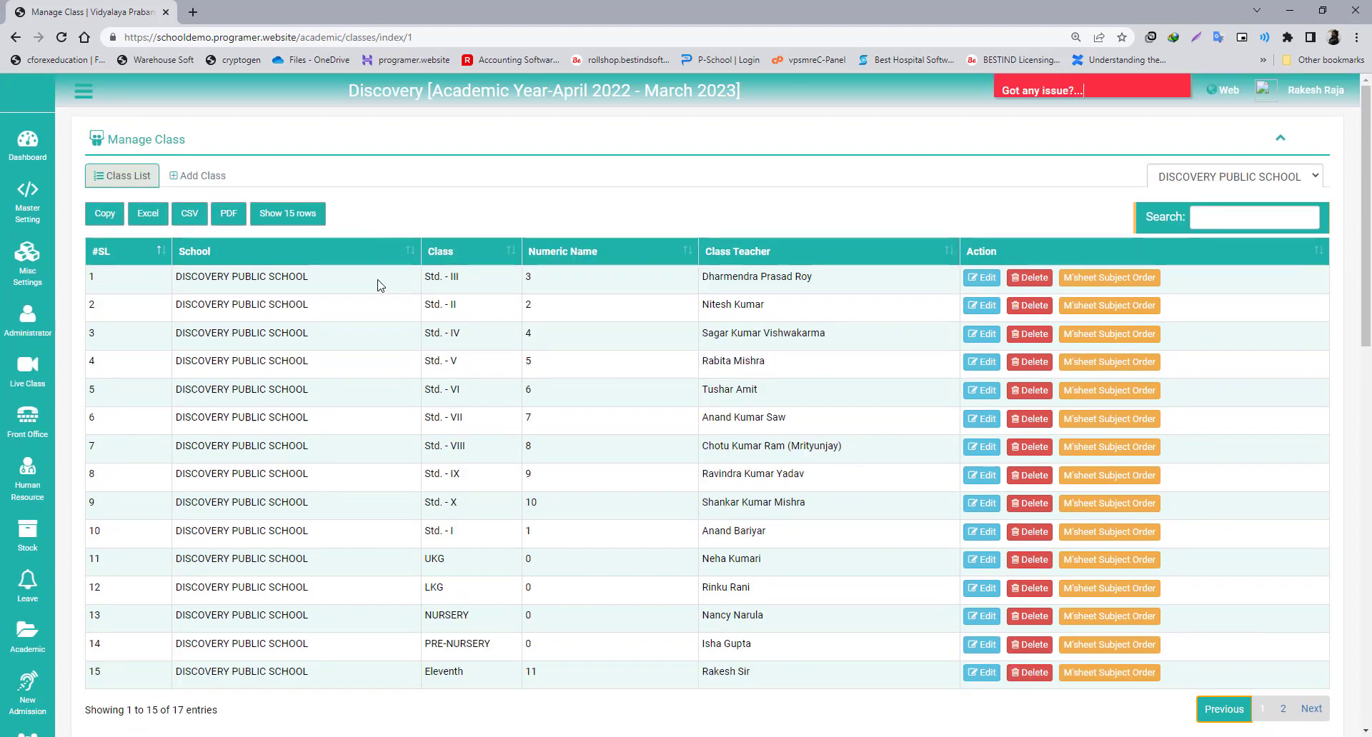
{"action": "key", "text": "F5"}
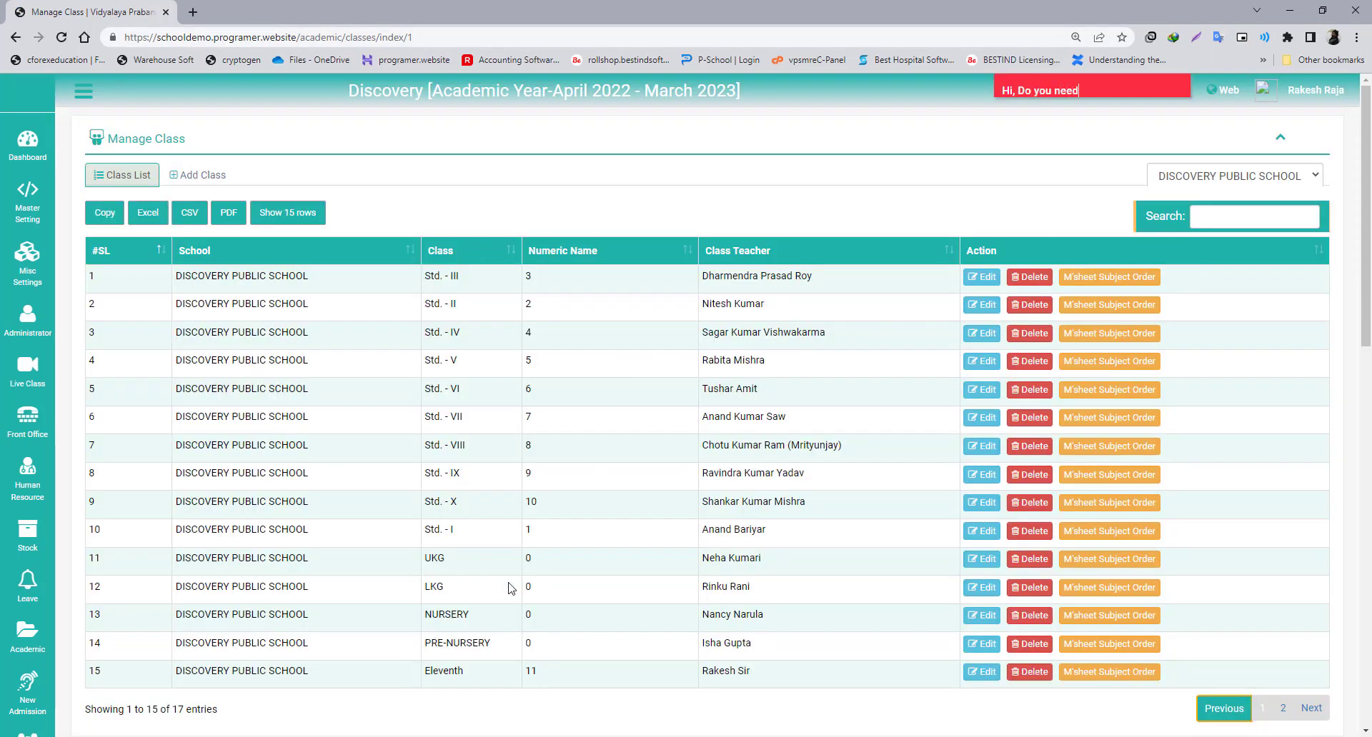
- Search the class list for "class" and clear the search
{"action": "left_click", "coordinate": [1201, 214]}
{"action": "type", "text": "class"}
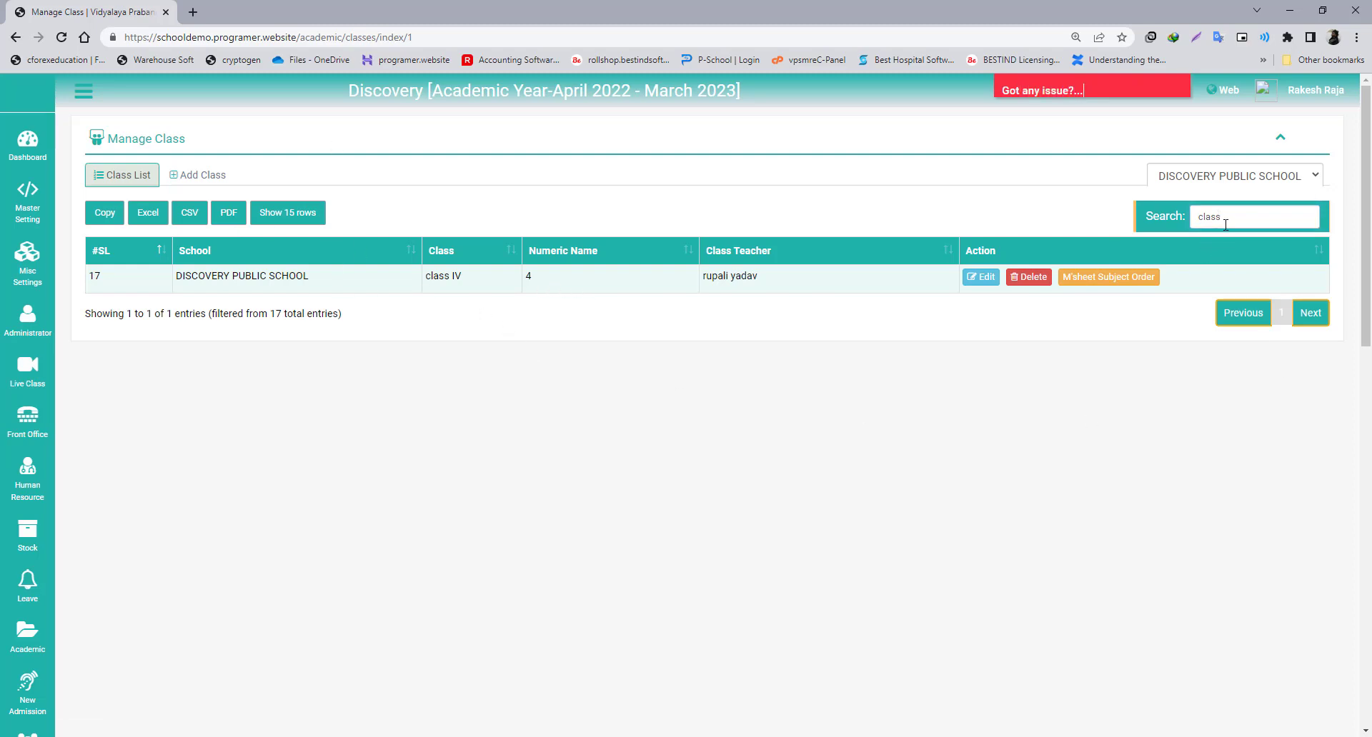
{"action": "left_click_drag", "start_coordinate": [1225, 224], "coordinate": [1050, 207]}
{"action": "key", "text": "BackSpace"}
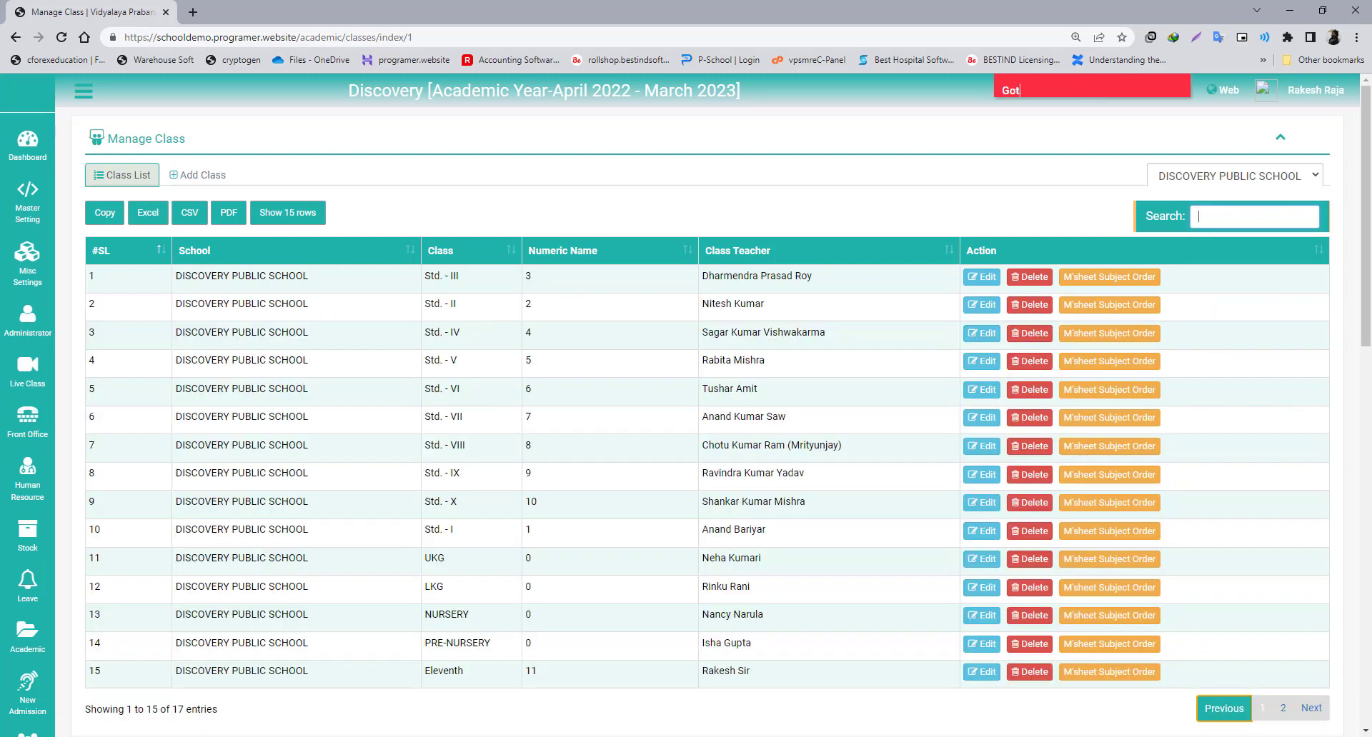
- Show page 2 of the class list and examine the class IV entry's school, numeric name and class teacher
{"action": "scroll", "coordinate": [678, 232], "scroll_direction": "down", "scroll_amount": 3}
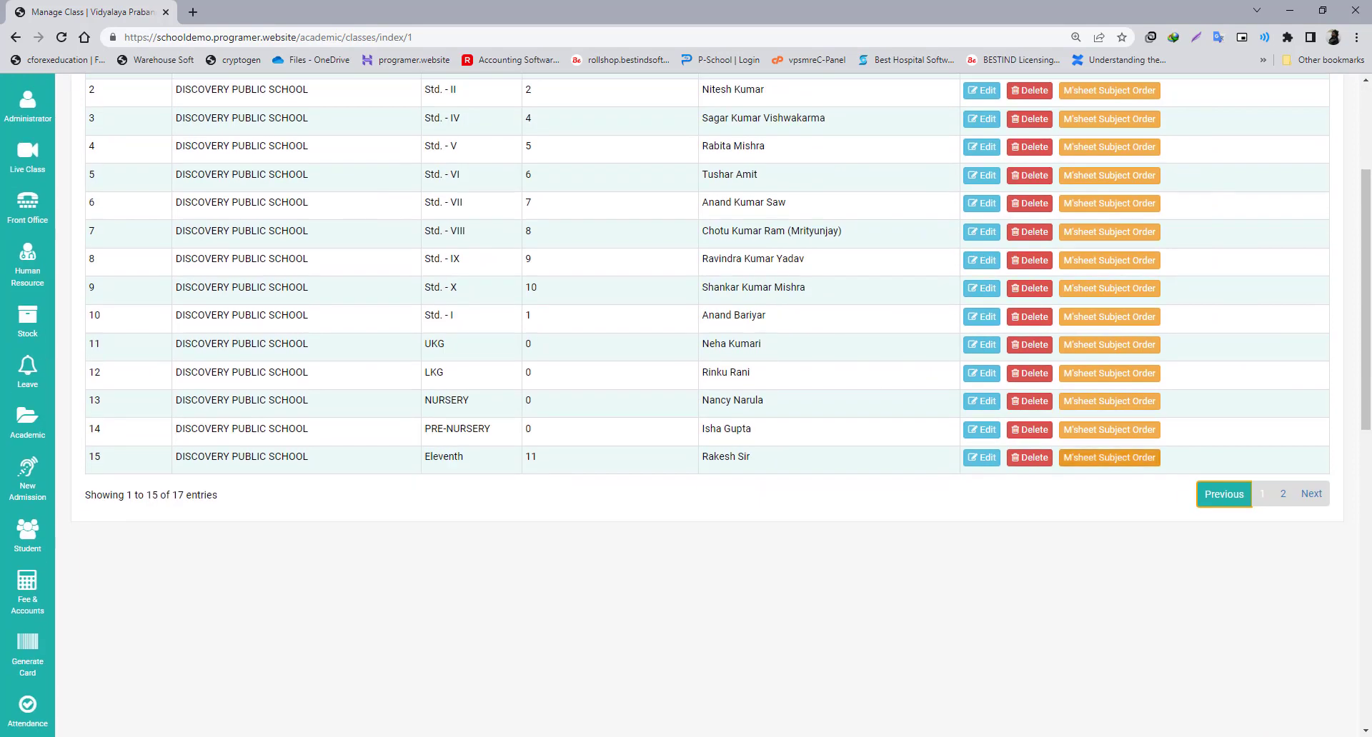
{"action": "left_click", "coordinate": [1288, 496]}
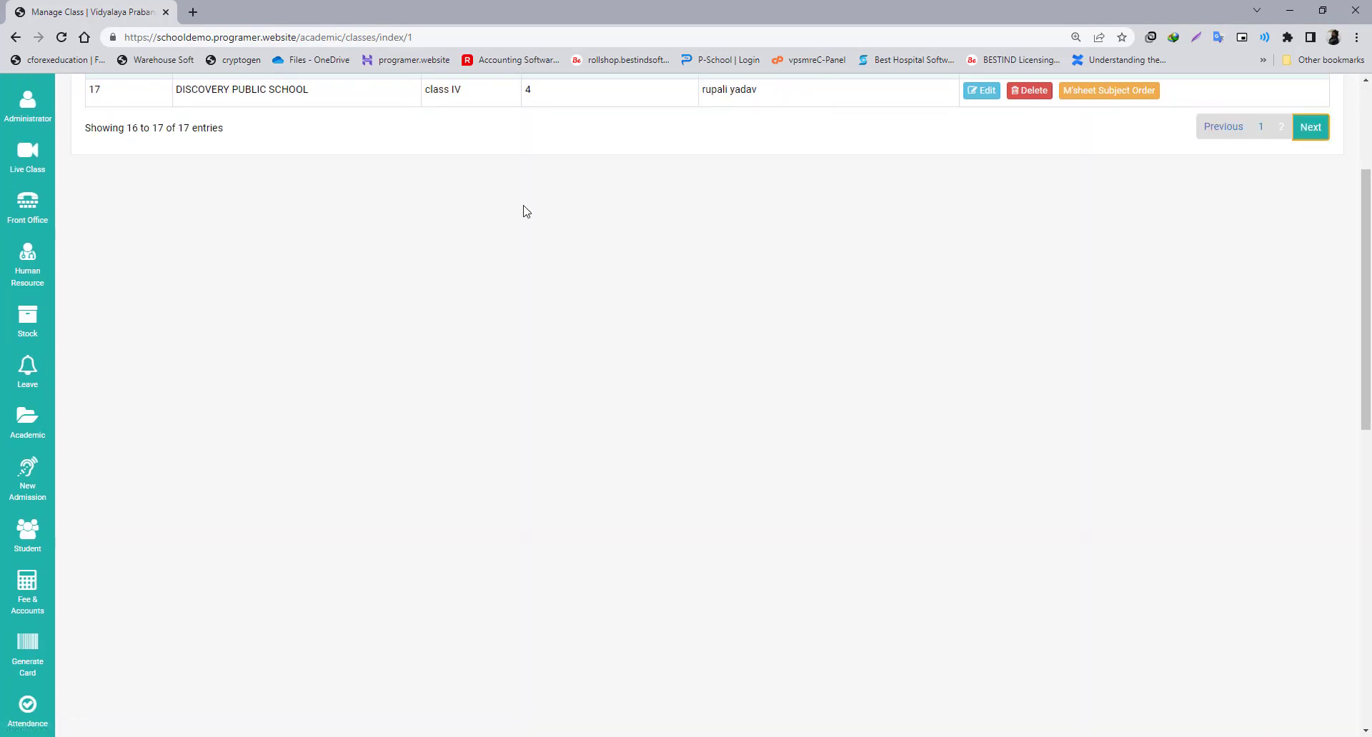
{"action": "scroll", "coordinate": [554, 340], "scroll_direction": "up", "scroll_amount": 3}
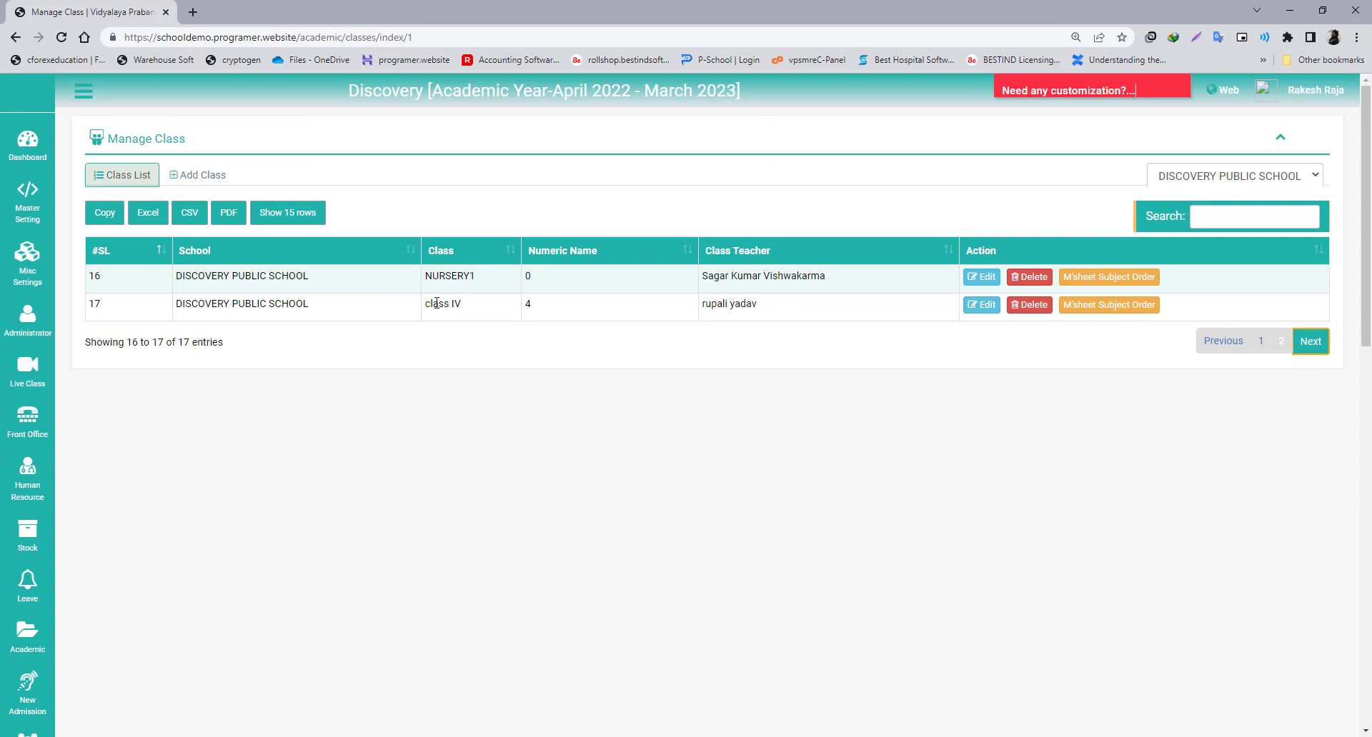
{"action": "left_click_drag", "start_coordinate": [436, 303], "coordinate": [476, 322]}
{"action": "left_click_drag", "start_coordinate": [176, 304], "coordinate": [661, 342]}
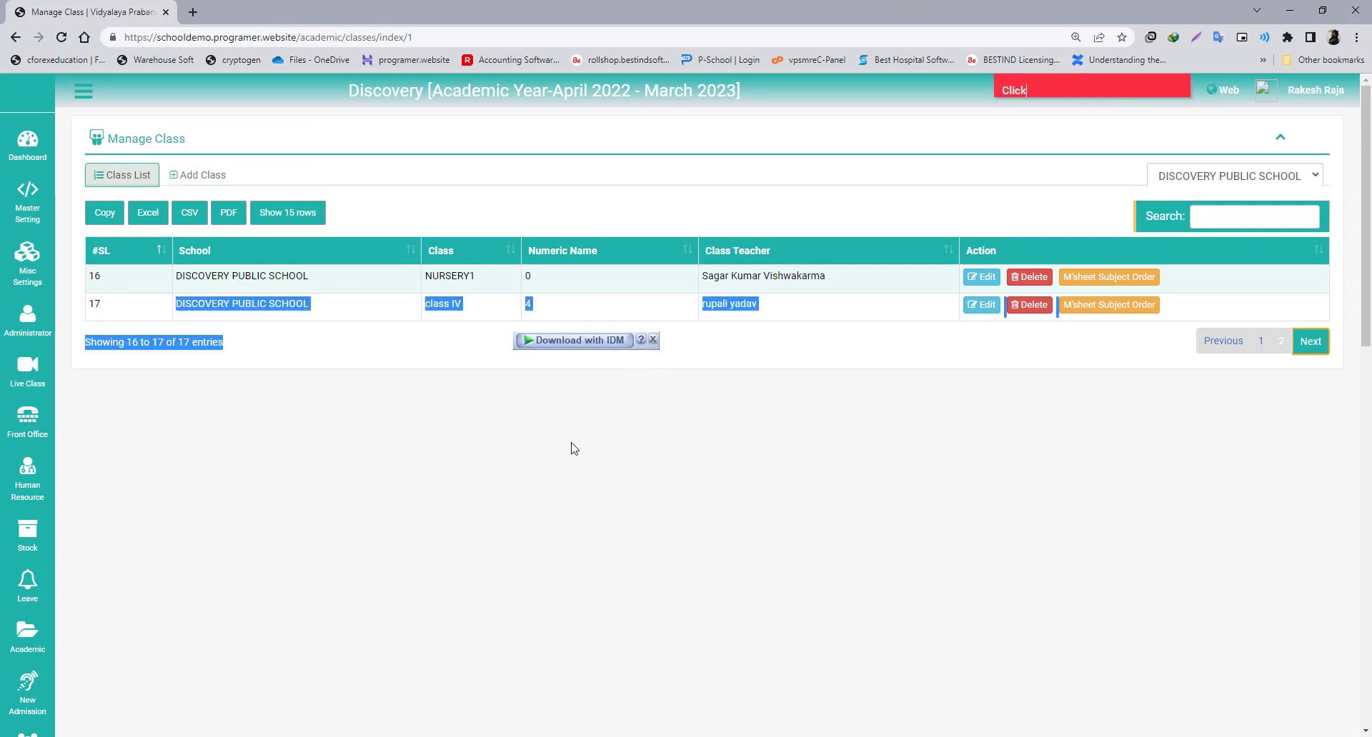
{"action": "left_click", "coordinate": [674, 445]}
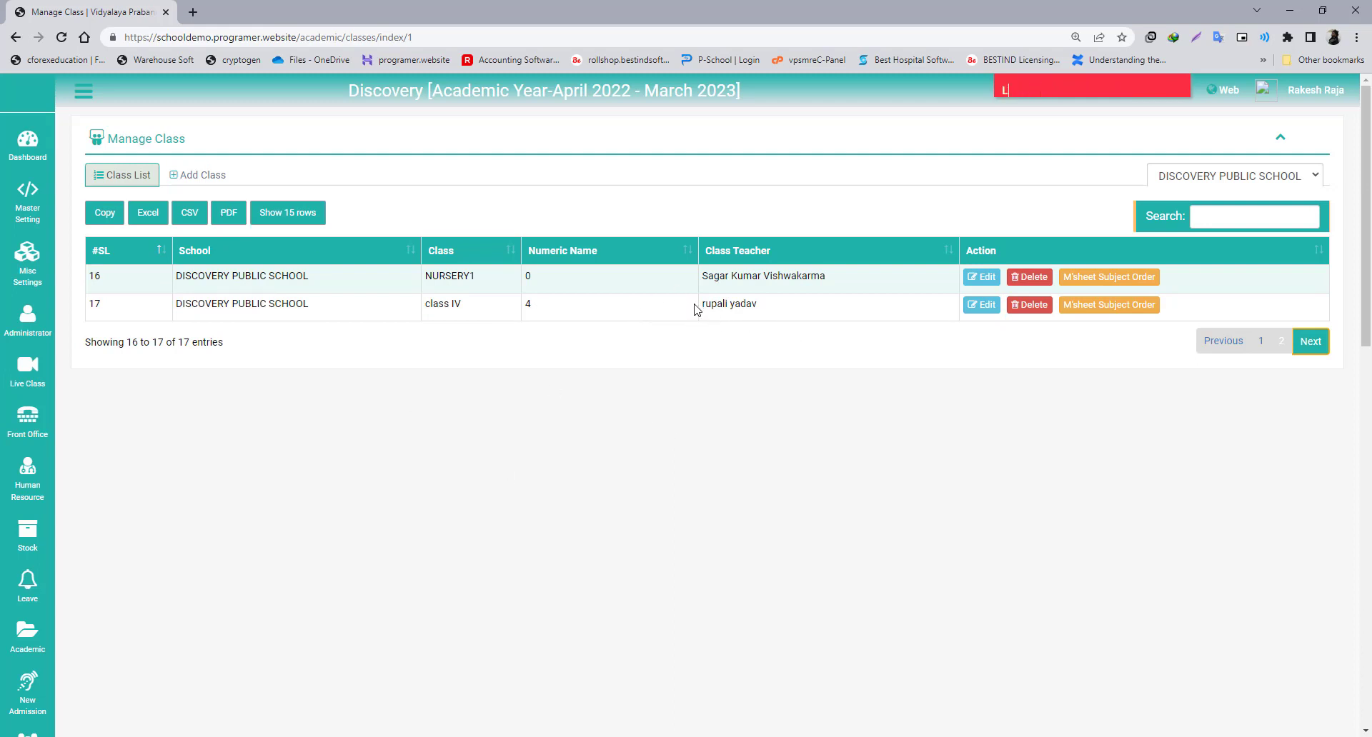
{"action": "left_click_drag", "start_coordinate": [712, 305], "coordinate": [809, 306]}
{"action": "left_click", "coordinate": [806, 286]}
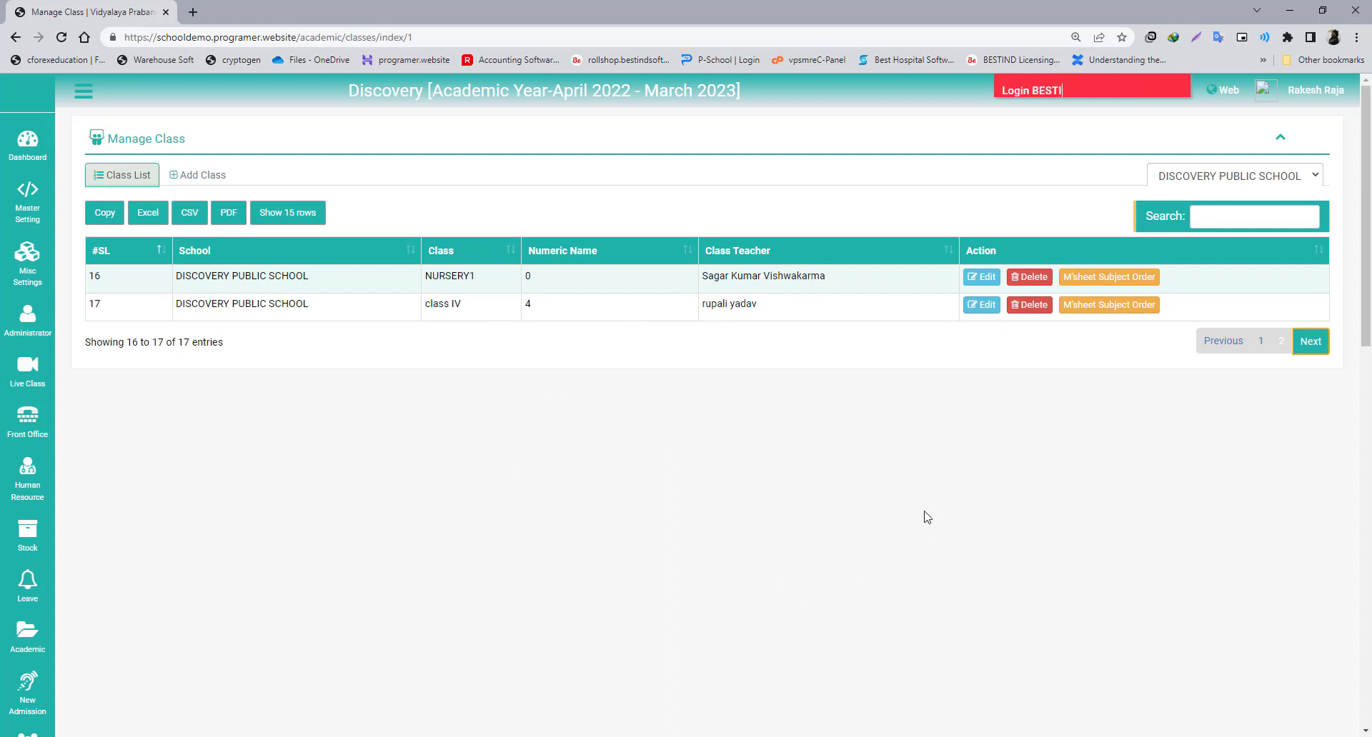
- Change the class IV entry's class teacher to the second teacher listed, the Social Studies one, and save the update
{"action": "left_click", "coordinate": [979, 313]}
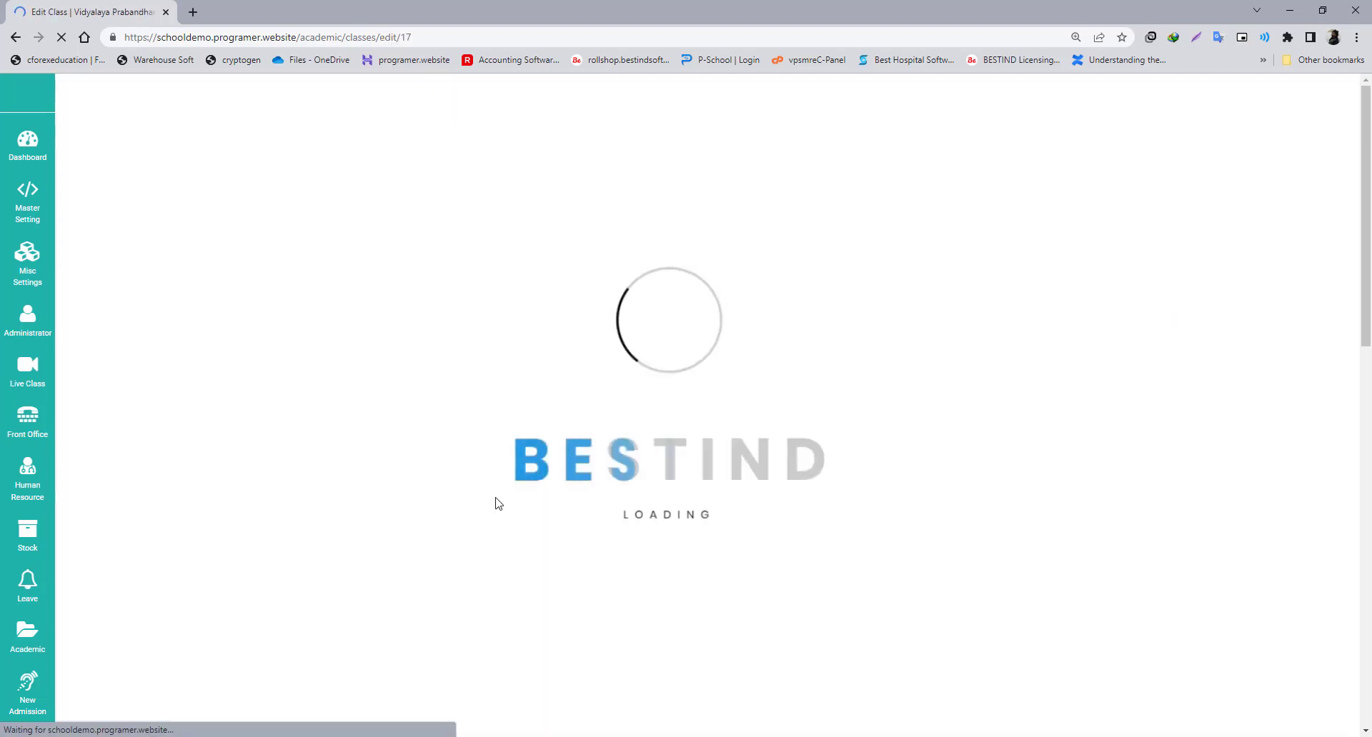
{"action": "scroll", "coordinate": [616, 401], "scroll_direction": "down", "scroll_amount": 6}
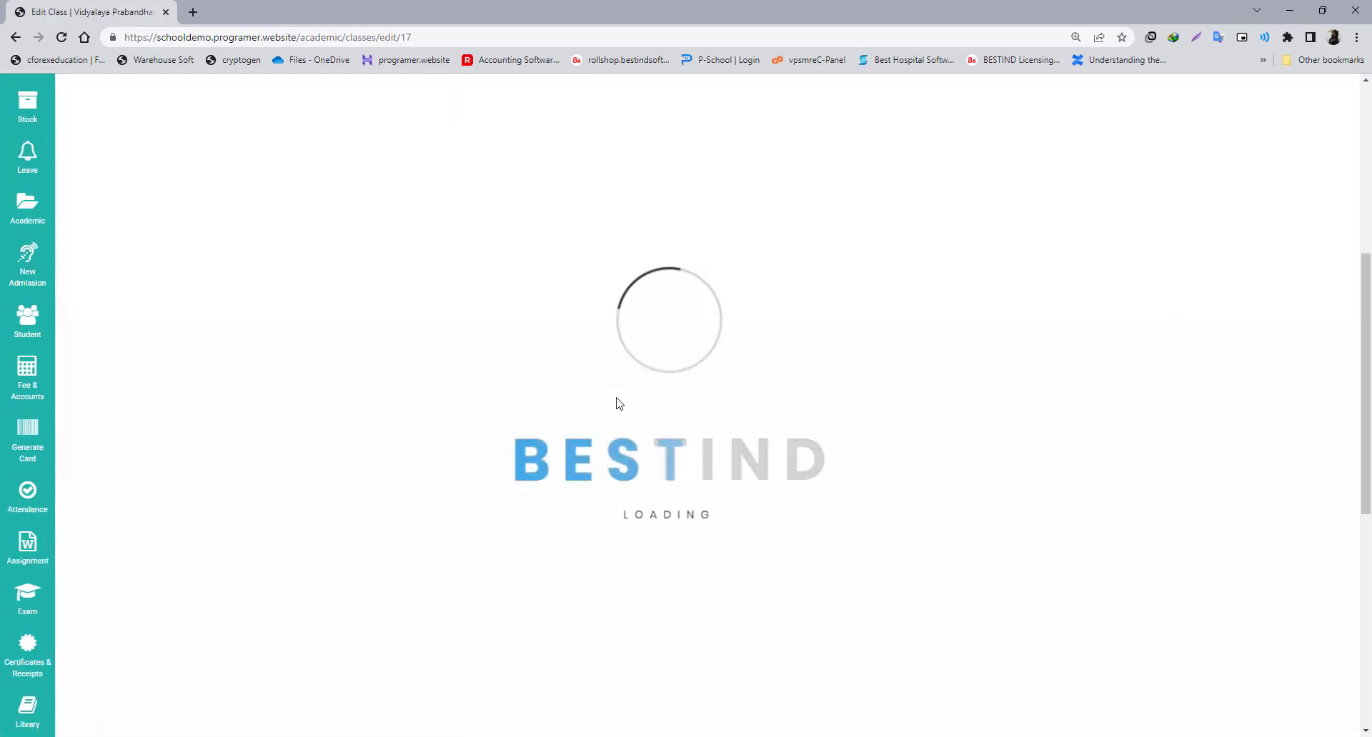
{"action": "scroll", "coordinate": [616, 400], "scroll_direction": "up", "scroll_amount": 5}
{"action": "scroll", "coordinate": [678, 344], "scroll_direction": "up", "scroll_amount": 1}
{"action": "left_click", "coordinate": [485, 318]}
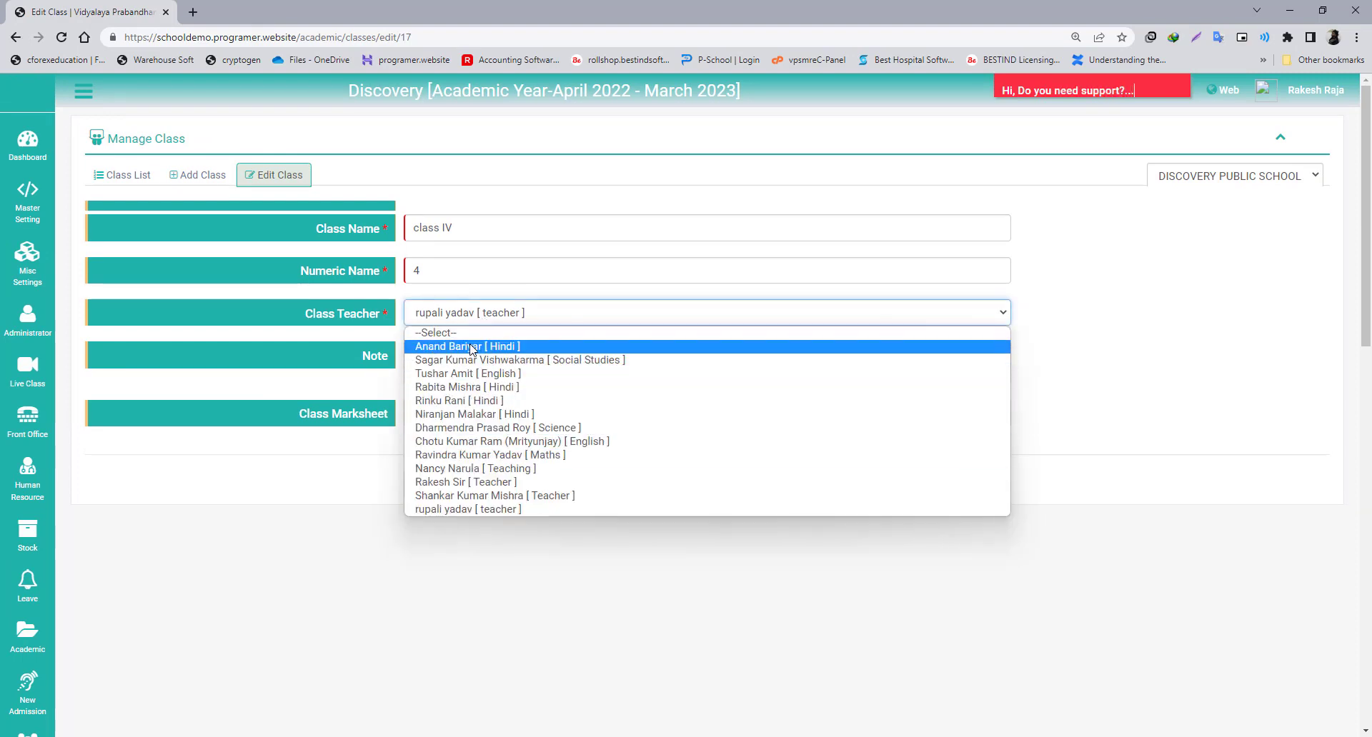
{"action": "left_click", "coordinate": [472, 360]}
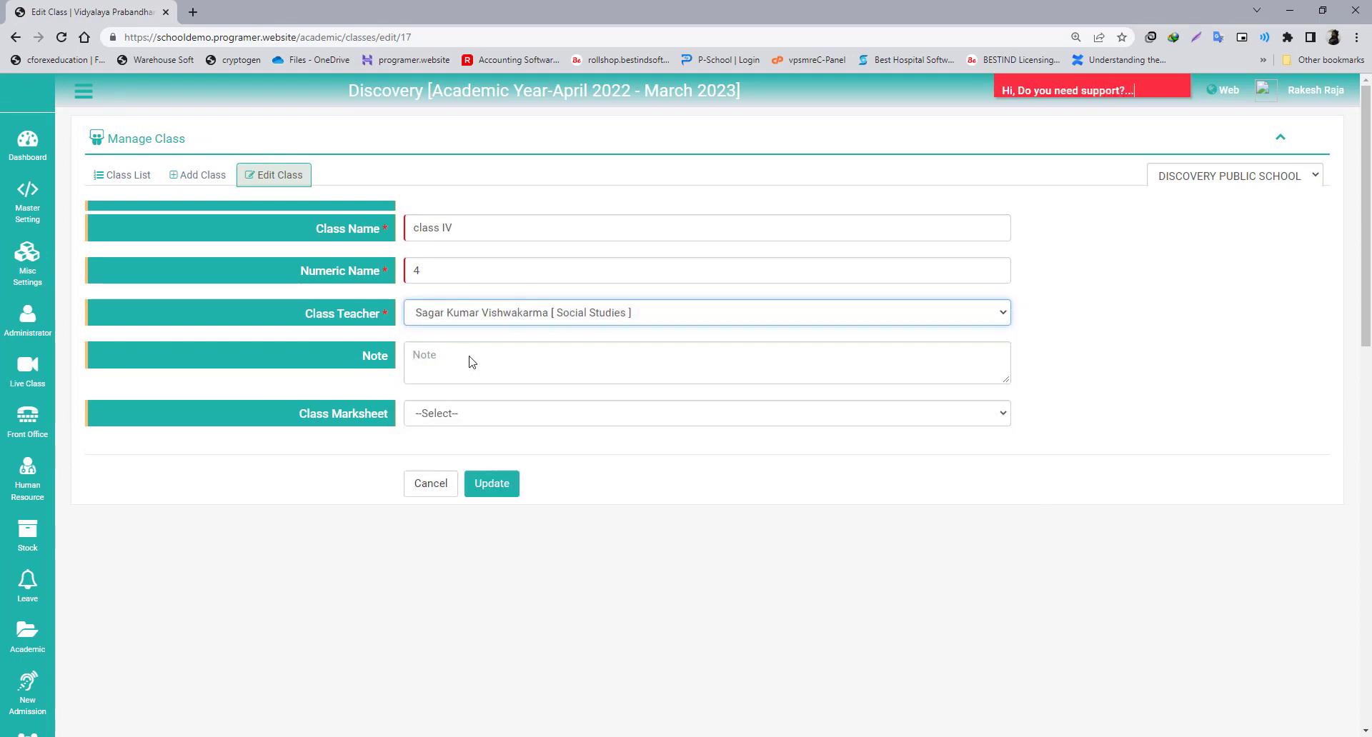
{"action": "left_click", "coordinate": [494, 486]}
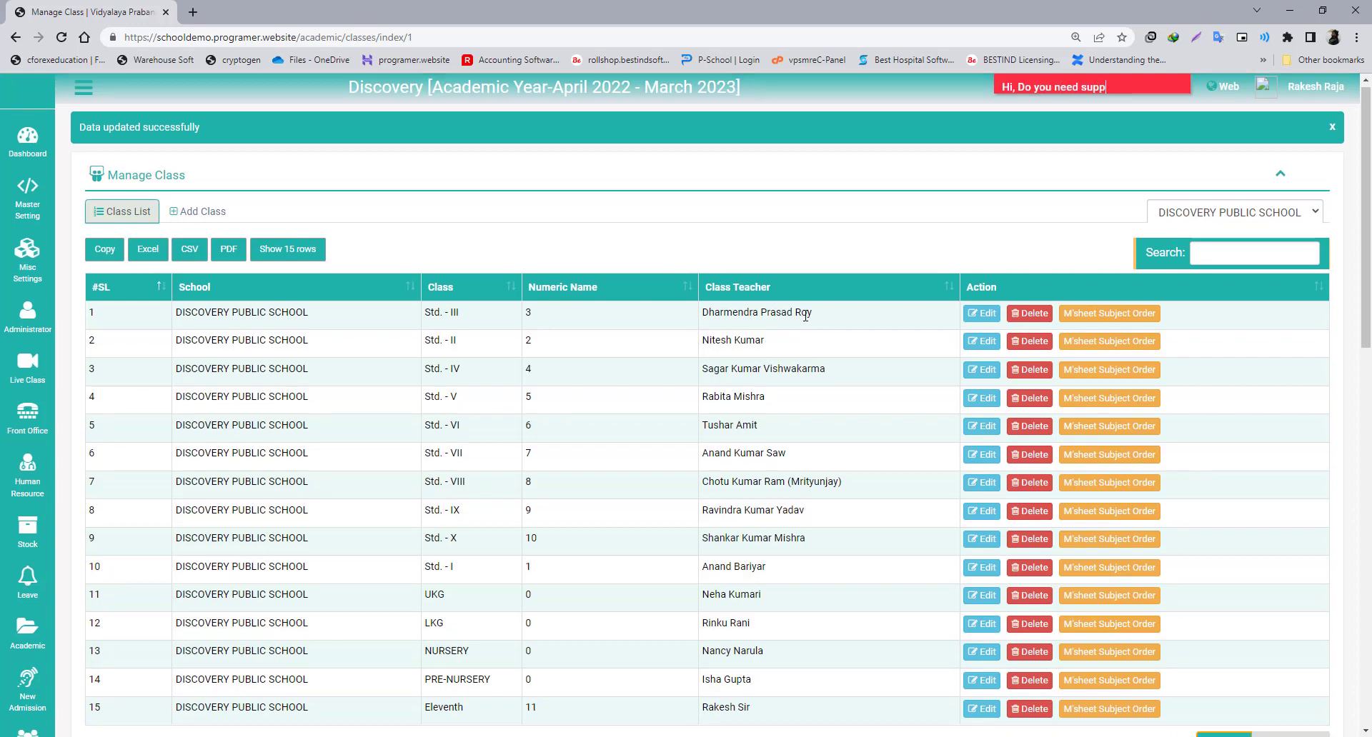
- Show page 2 of the class list and check the class IV entry's updated class teacher
{"action": "scroll", "coordinate": [873, 438], "scroll_direction": "down", "scroll_amount": 4}
{"action": "left_click", "coordinate": [1283, 464]}
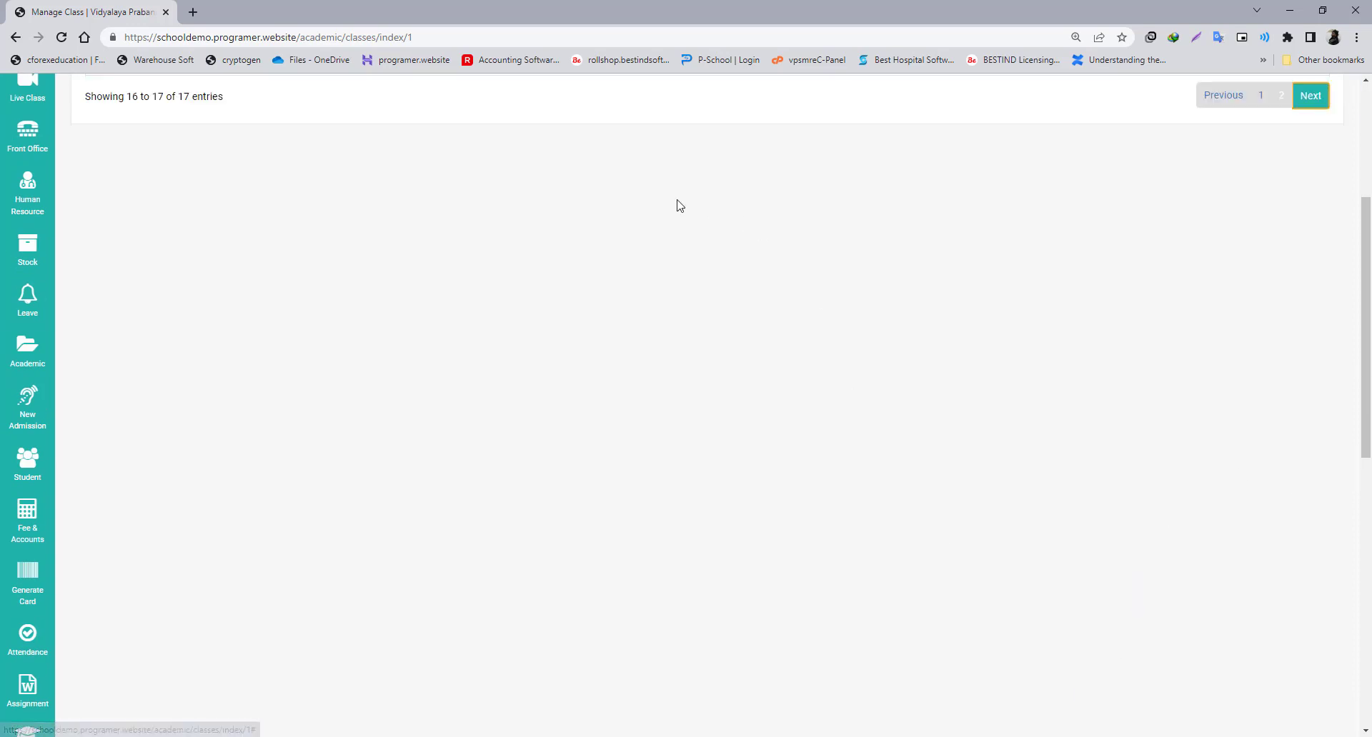
{"action": "scroll", "coordinate": [454, 270], "scroll_direction": "up", "scroll_amount": 4}
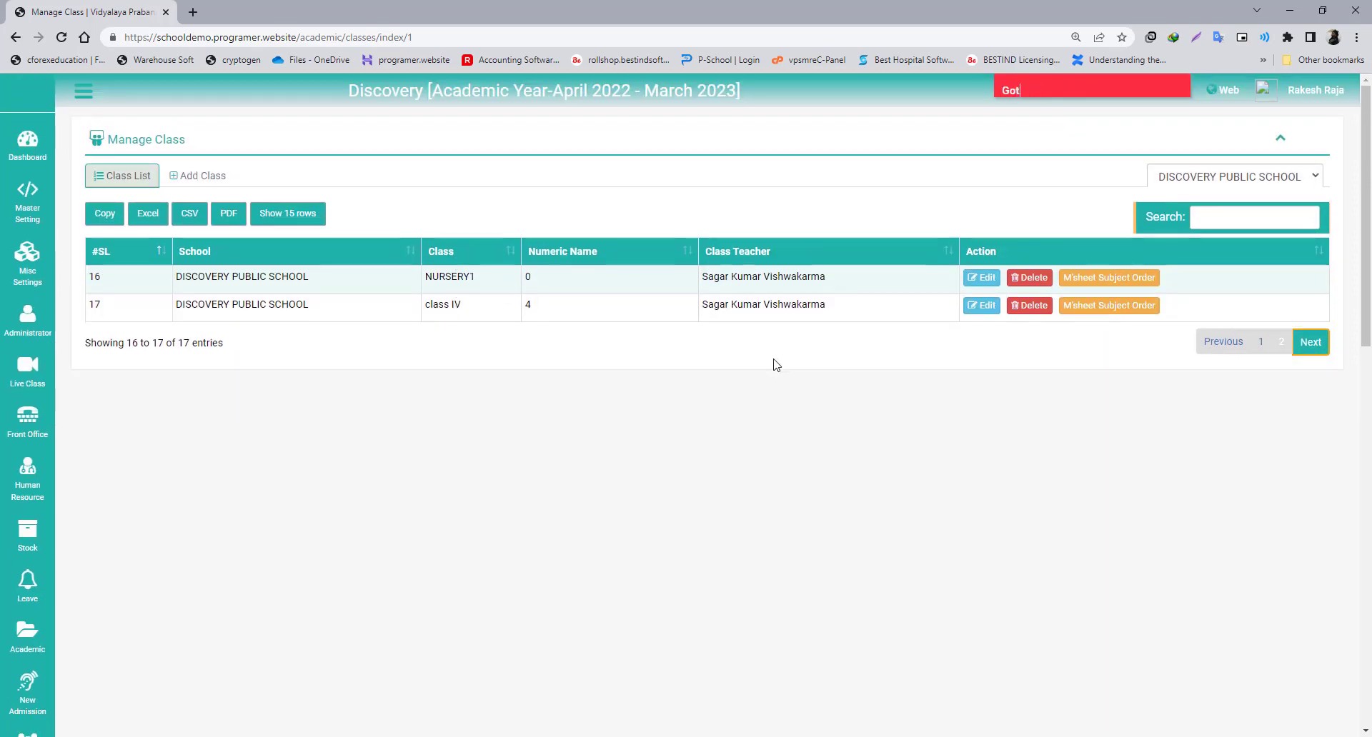
{"action": "left_click_drag", "start_coordinate": [513, 312], "coordinate": [396, 309]}
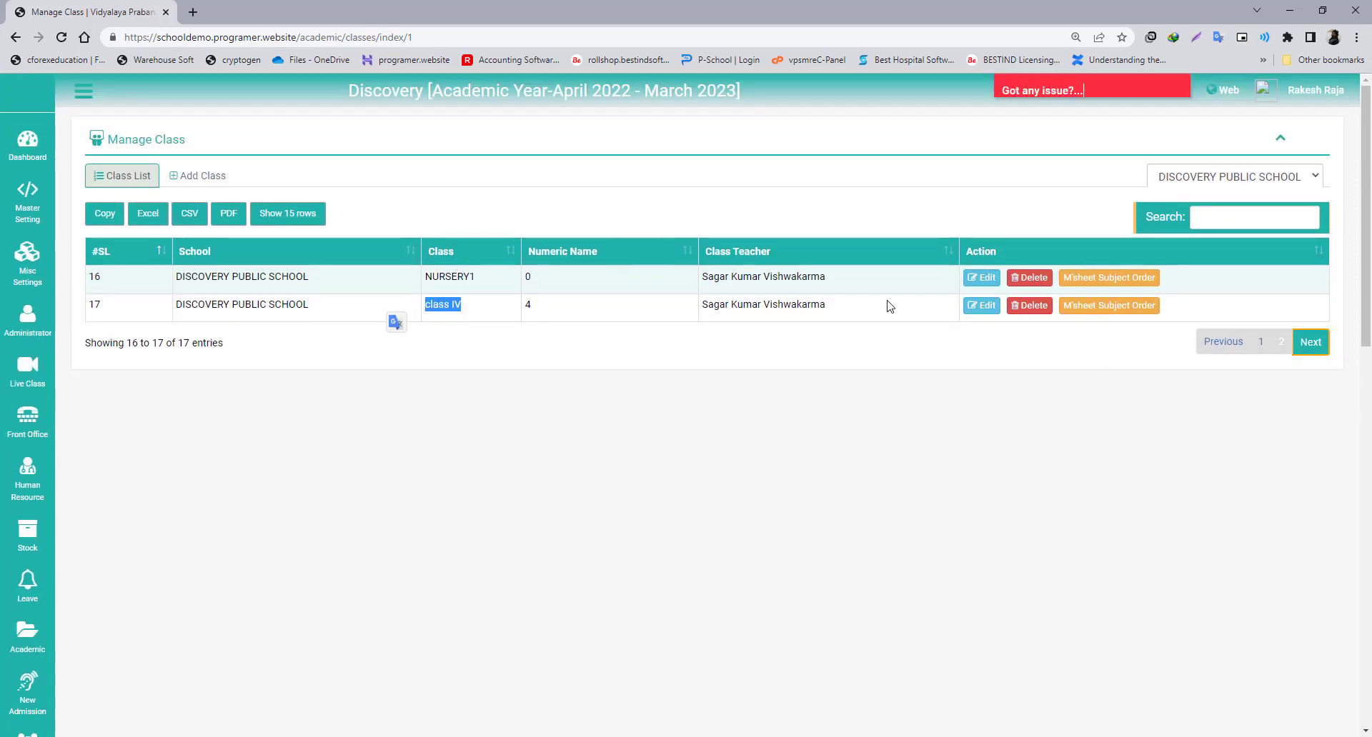
{"action": "left_click_drag", "start_coordinate": [819, 306], "coordinate": [570, 308]}
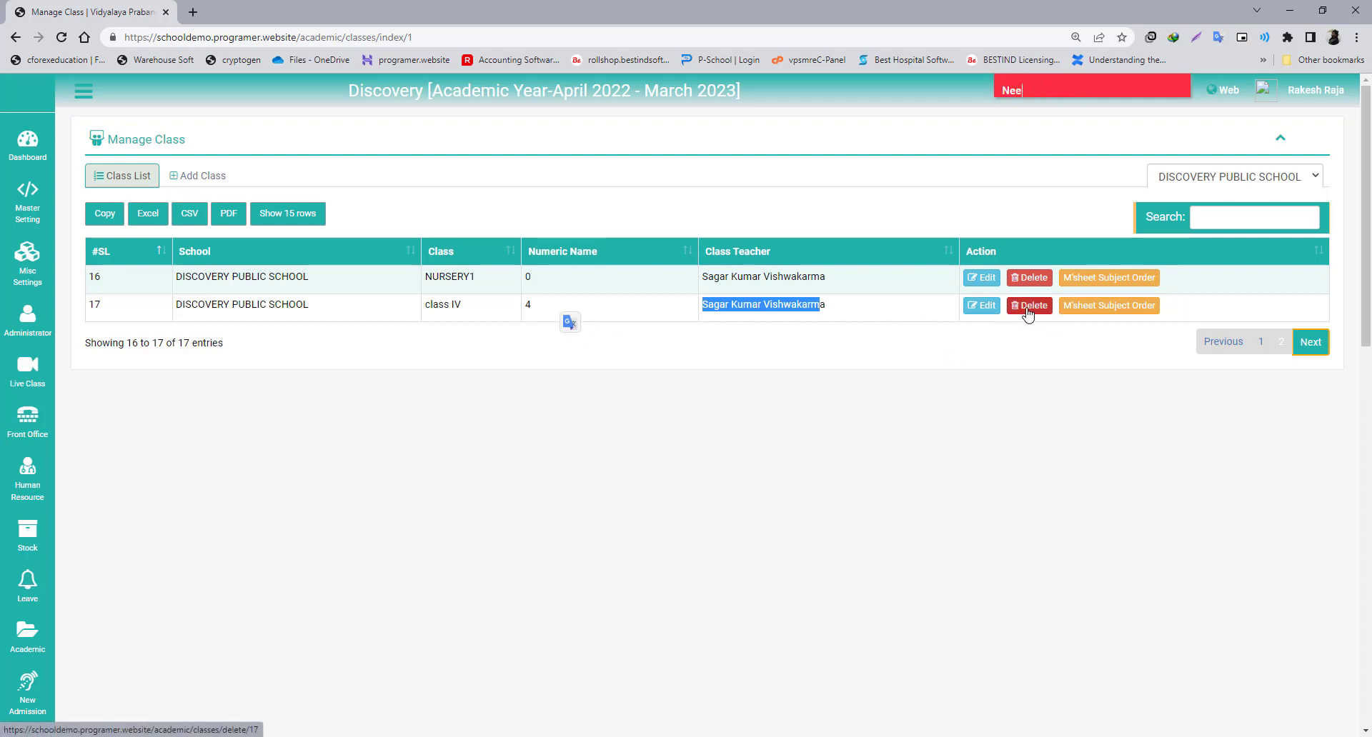
- View the marksheet subject order for class IV, return to the class list and look through its first page
{"action": "left_click", "coordinate": [1089, 309]}
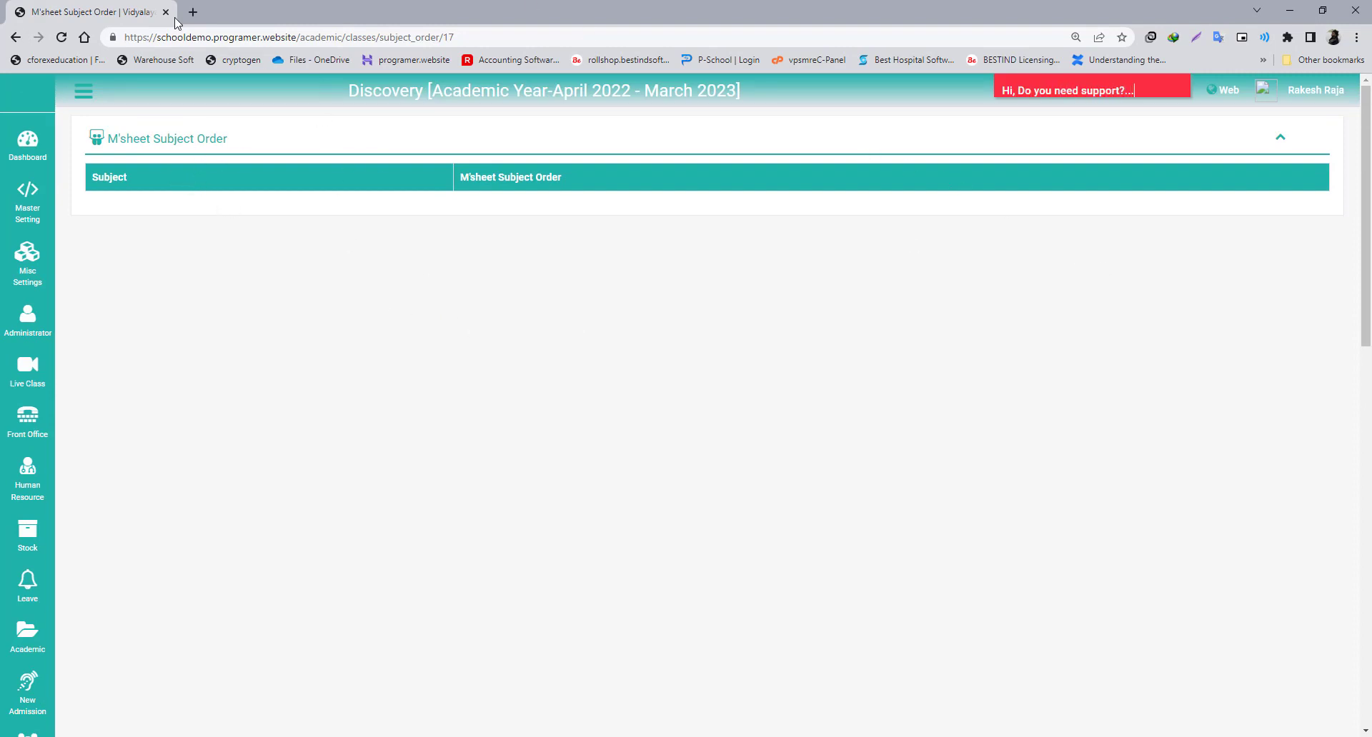
{"action": "left_click", "coordinate": [15, 37]}
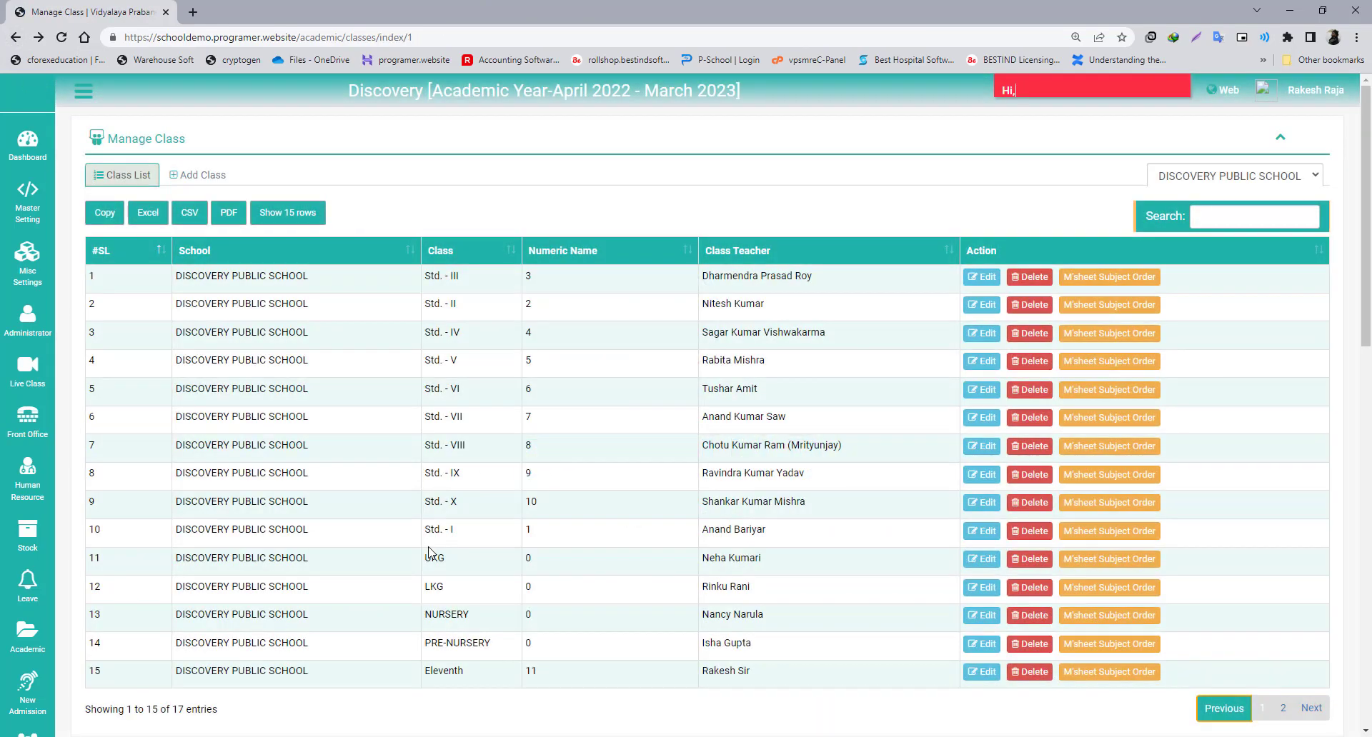
{"action": "scroll", "coordinate": [310, 312], "scroll_direction": "down", "scroll_amount": 6}
{"action": "scroll", "coordinate": [420, 459], "scroll_direction": "up", "scroll_amount": 6}
{"action": "scroll", "coordinate": [397, 484], "scroll_direction": "down", "scroll_amount": 5}
{"action": "scroll", "coordinate": [521, 346], "scroll_direction": "up", "scroll_amount": 5}
- Search the class list for "clas" and examine the matching entry
{"action": "left_click", "coordinate": [1208, 227]}
{"action": "type", "text": "cla"}
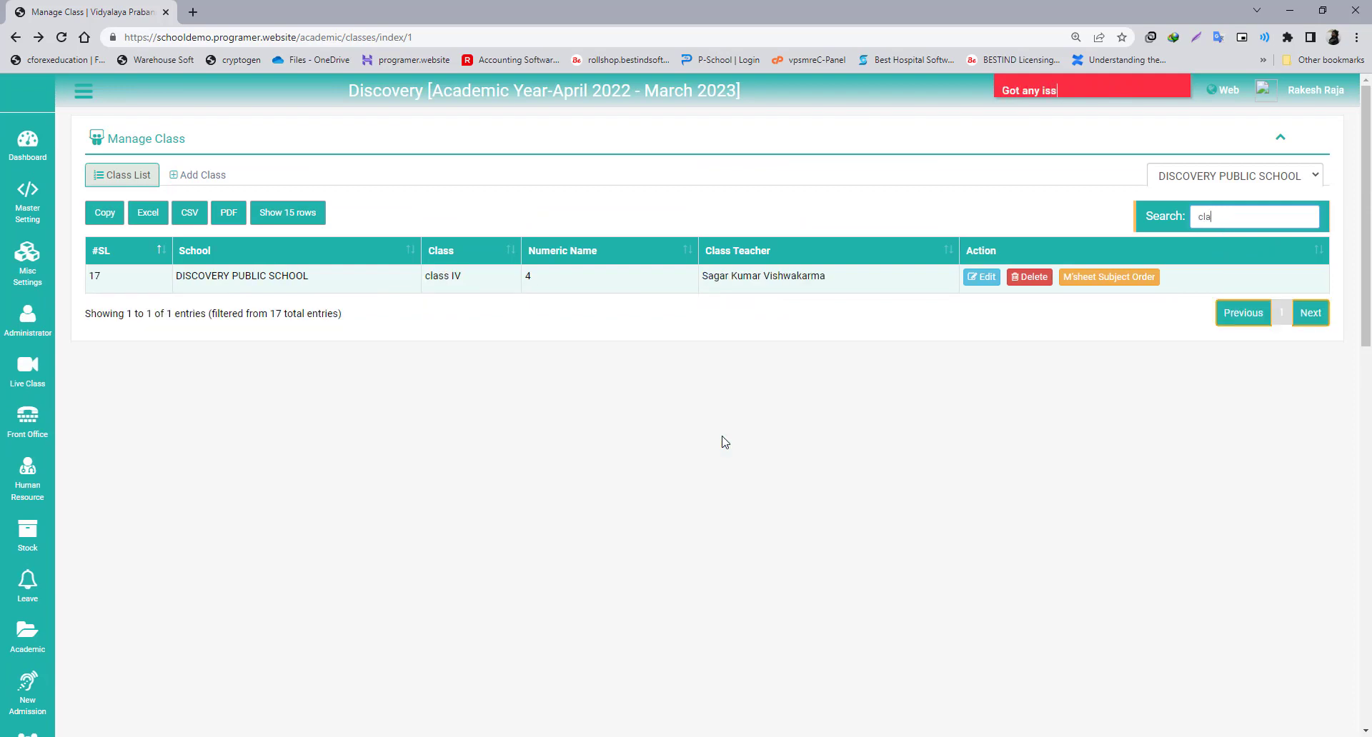
{"action": "type", "text": "s"}
{"action": "scroll", "coordinate": [636, 308], "scroll_direction": "down", "scroll_amount": 4}
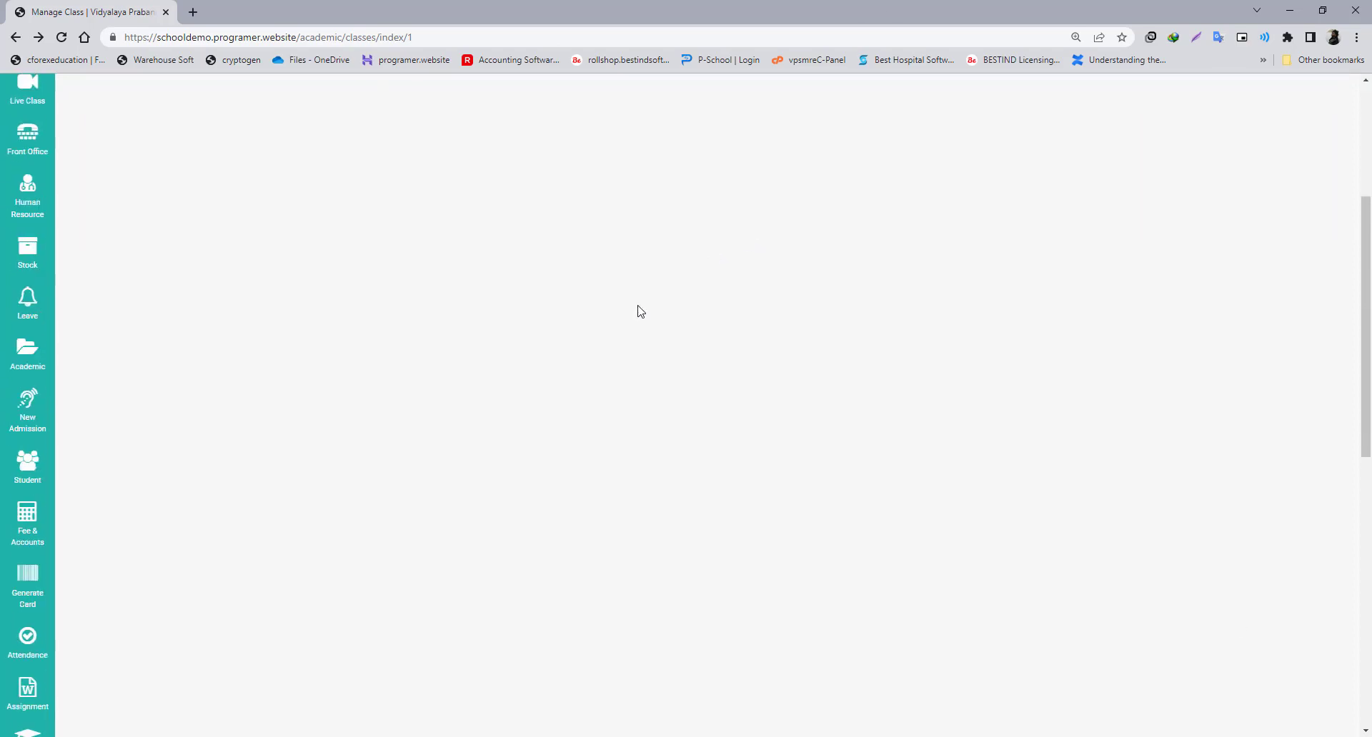
{"action": "scroll", "coordinate": [637, 309], "scroll_direction": "up", "scroll_amount": 4}
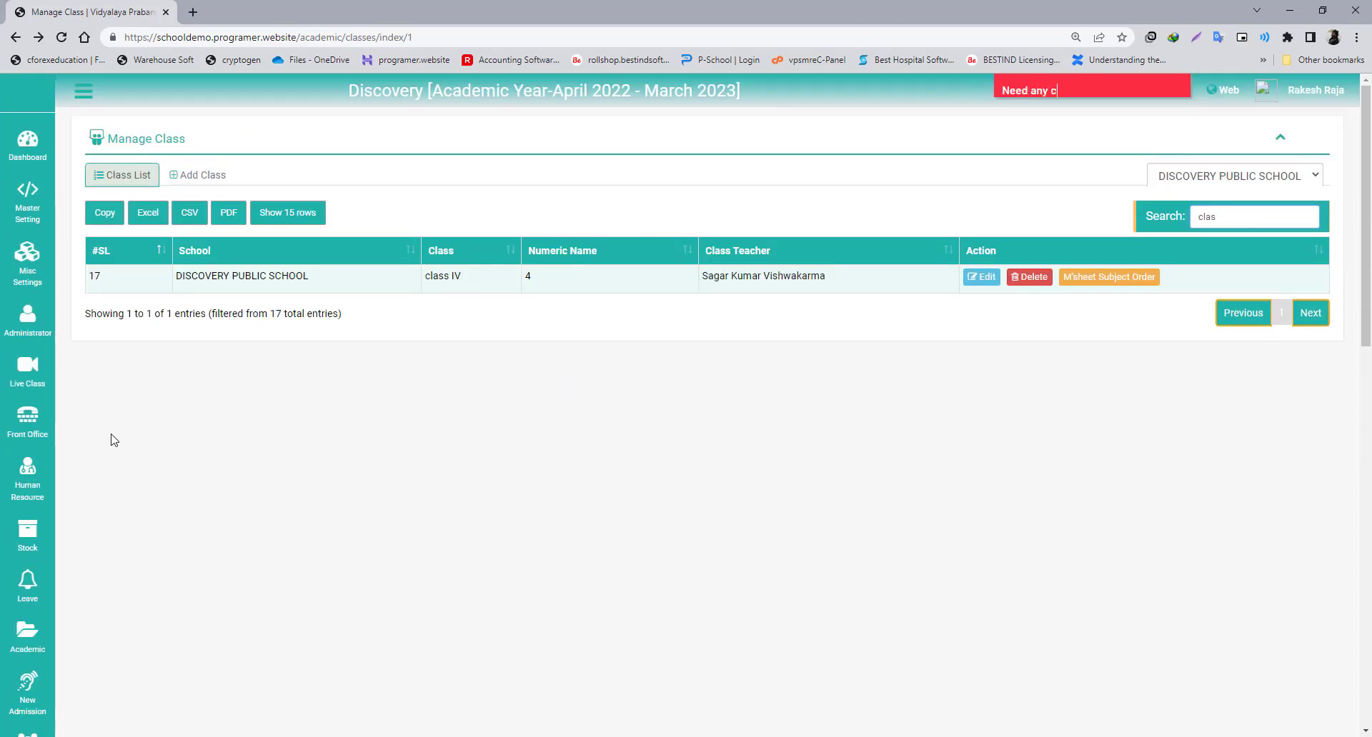
- Open the academic groups list and delete the JUNIOR group, confirming the deletion
{"action": "mouse_move", "coordinate": [33, 638]}
{"action": "scroll", "coordinate": [85, 590], "scroll_direction": "down", "scroll_amount": 1}
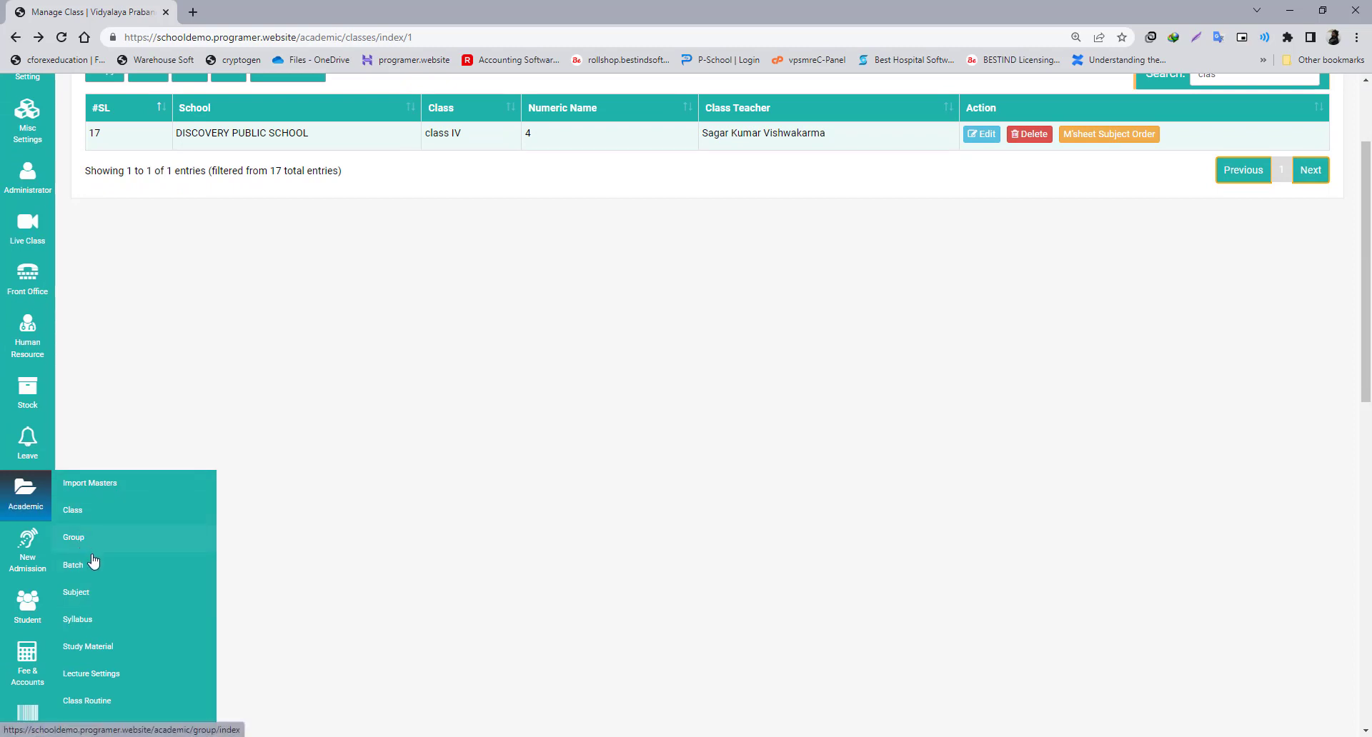
{"action": "left_click", "coordinate": [71, 544]}
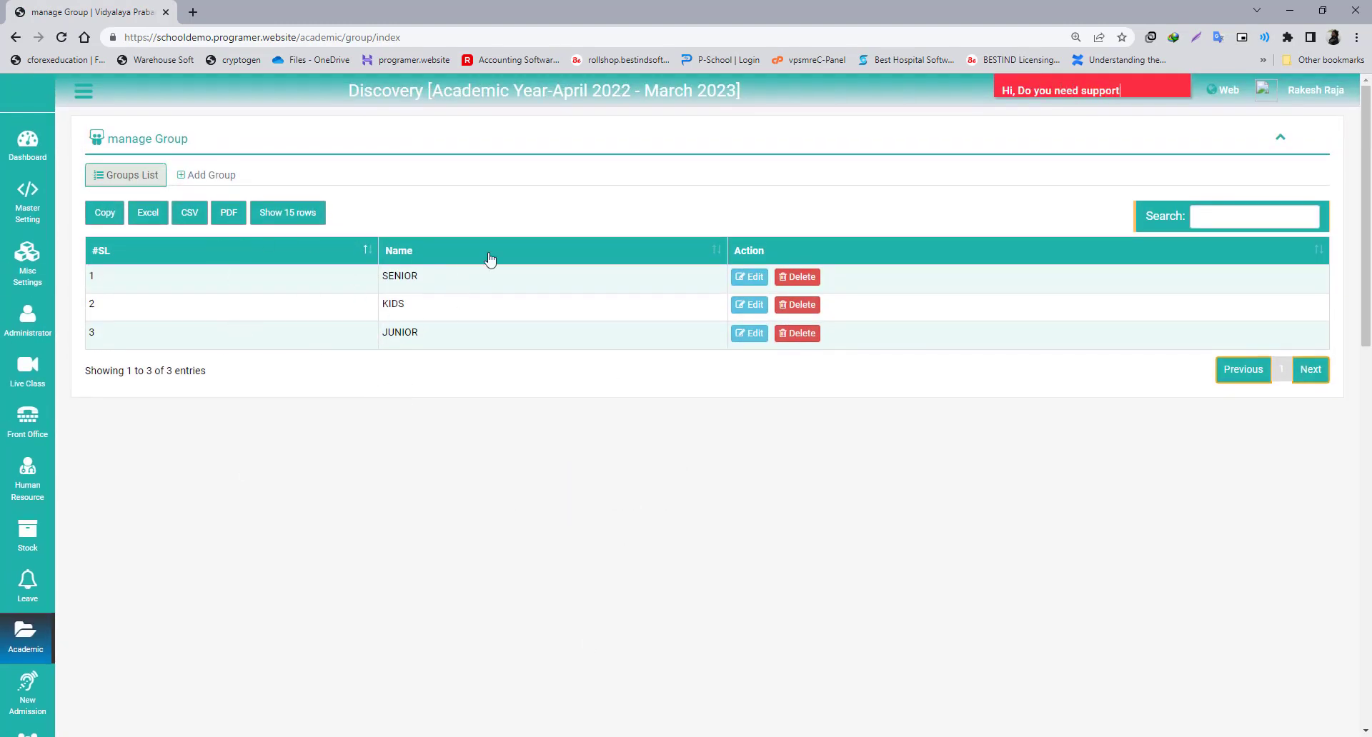
{"action": "left_click_drag", "start_coordinate": [427, 280], "coordinate": [303, 281]}
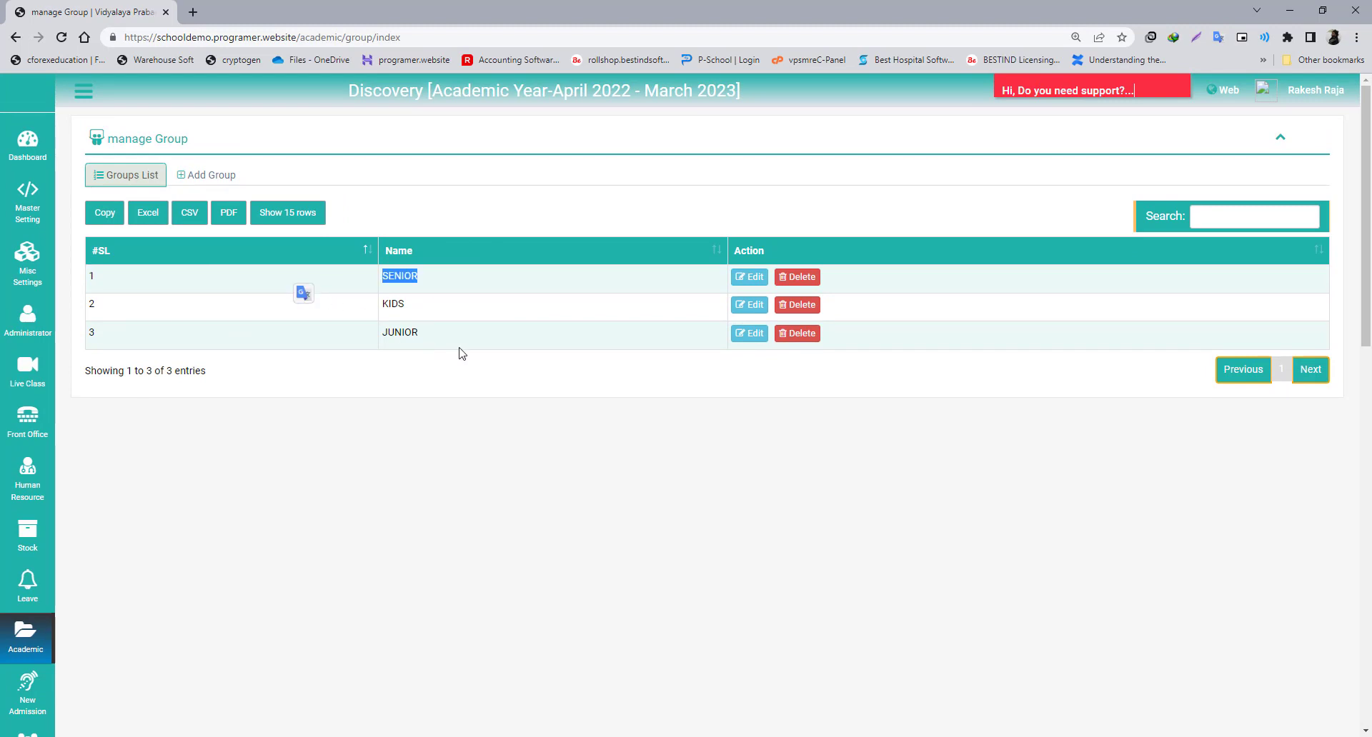
{"action": "left_click_drag", "start_coordinate": [446, 343], "coordinate": [410, 336]}
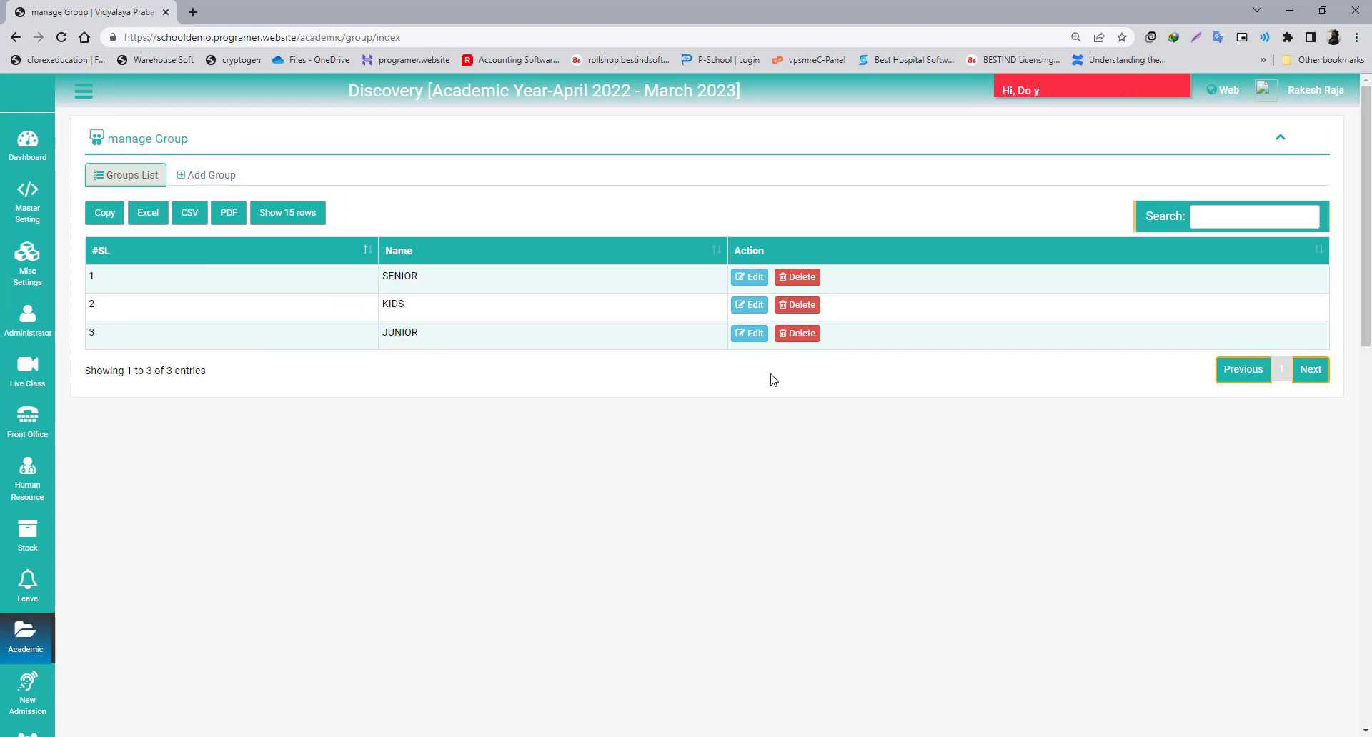
{"action": "left_click", "coordinate": [797, 333]}
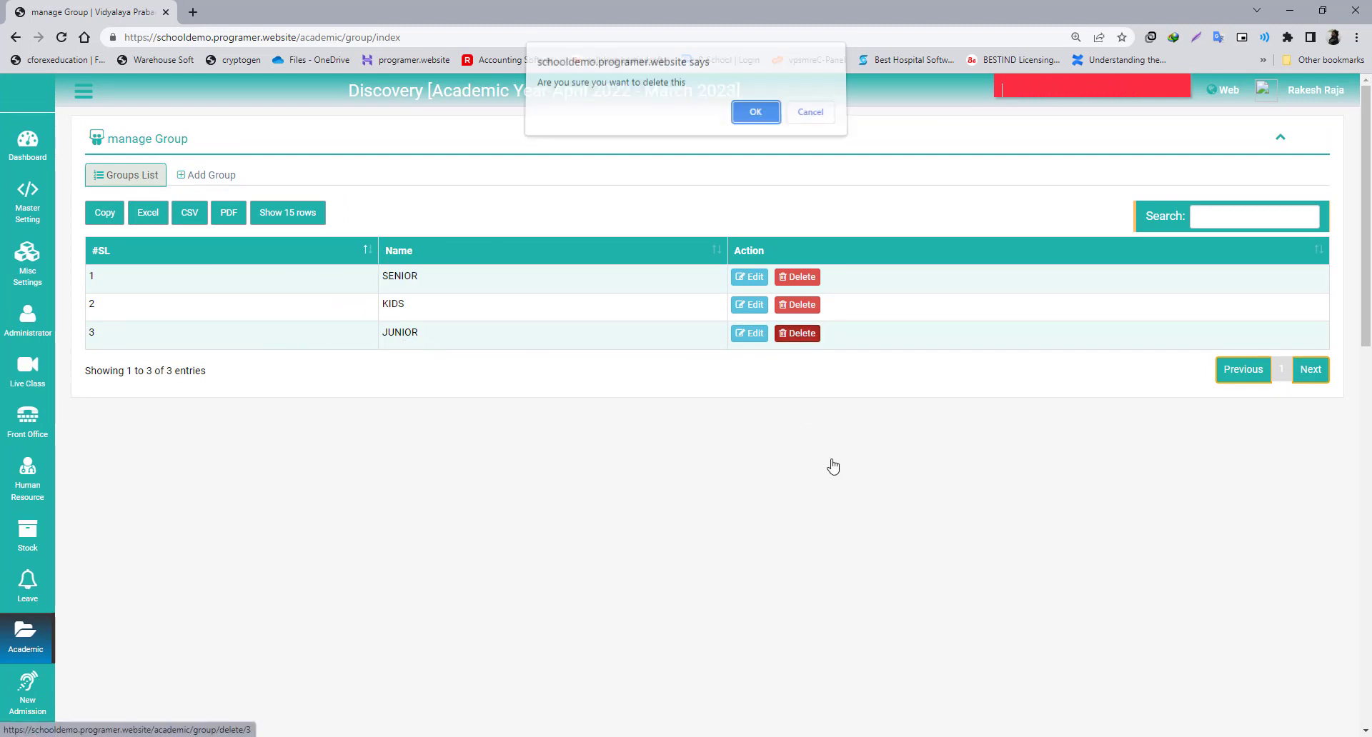
{"action": "left_click", "coordinate": [756, 112]}
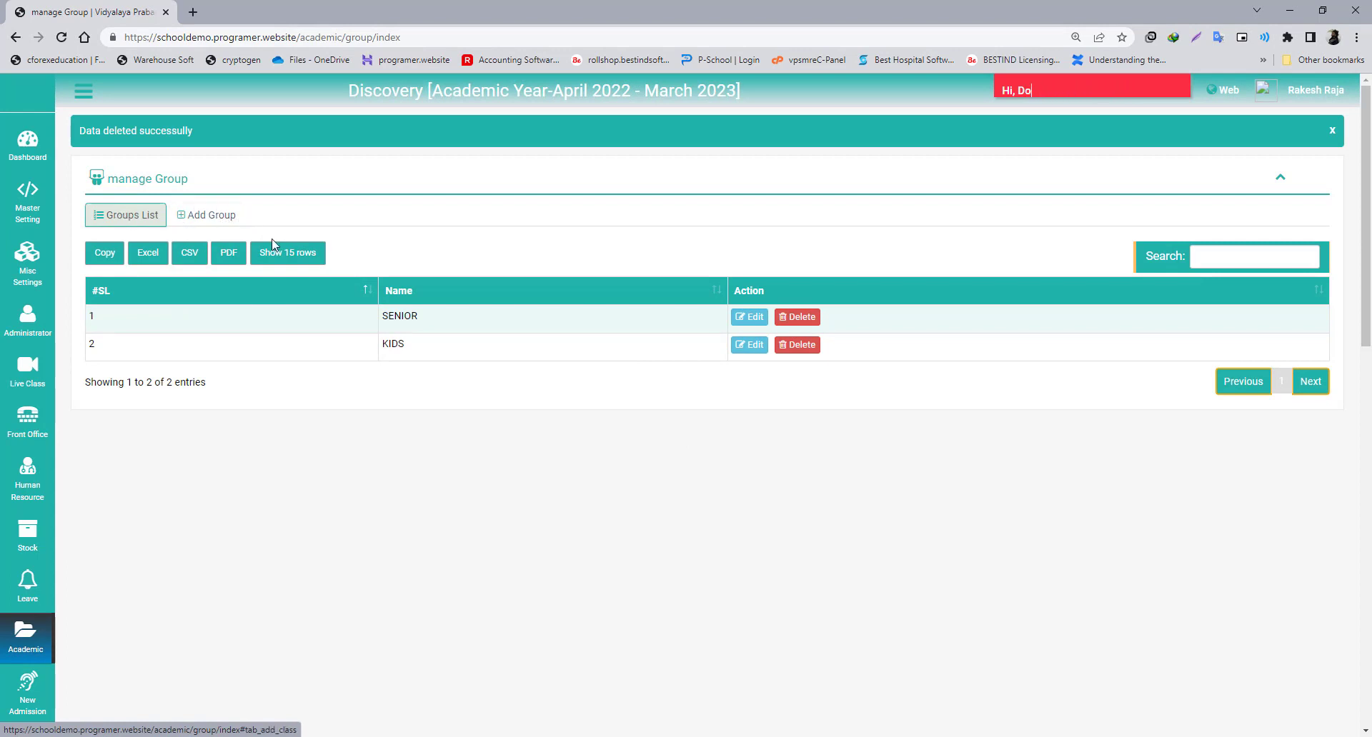
- Add a new group named "junior 123" and check its entry in the groups list
{"action": "left_click", "coordinate": [189, 213]}
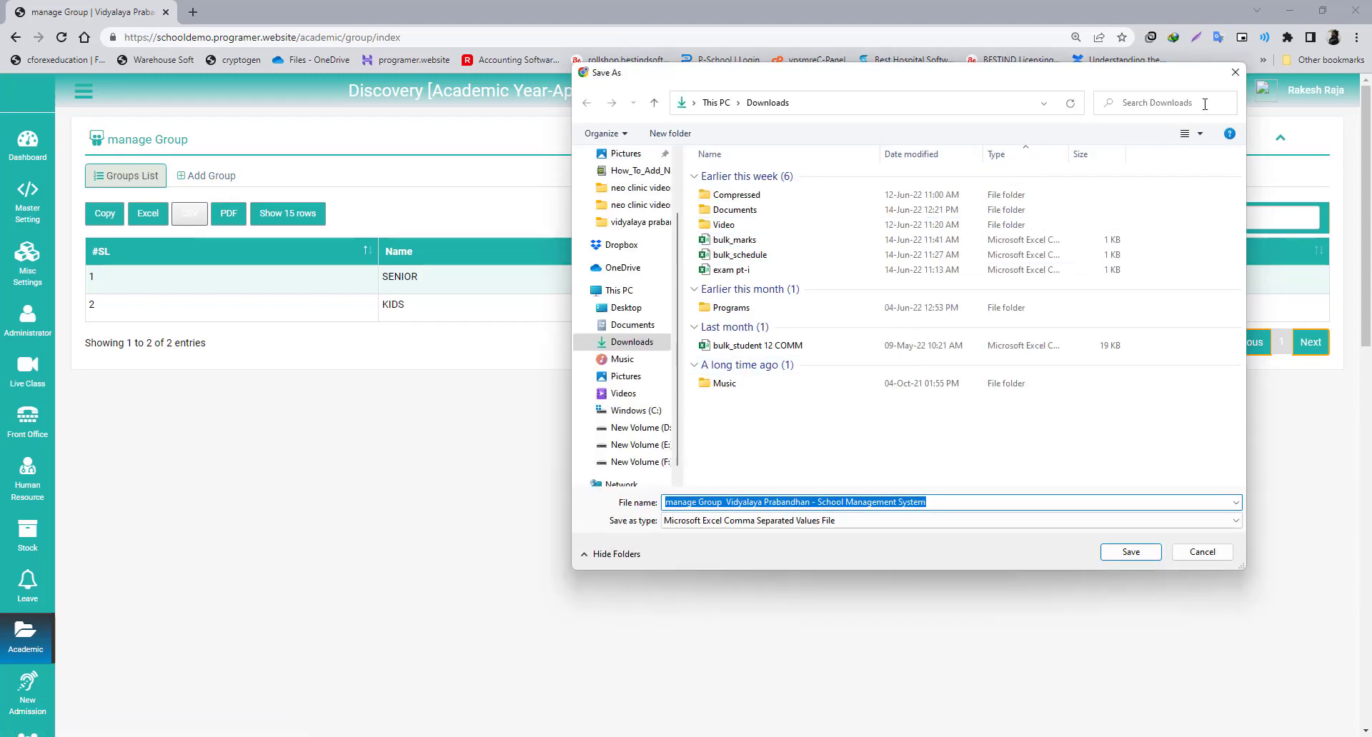
{"action": "left_click", "coordinate": [1234, 74]}
{"action": "left_click", "coordinate": [218, 182]}
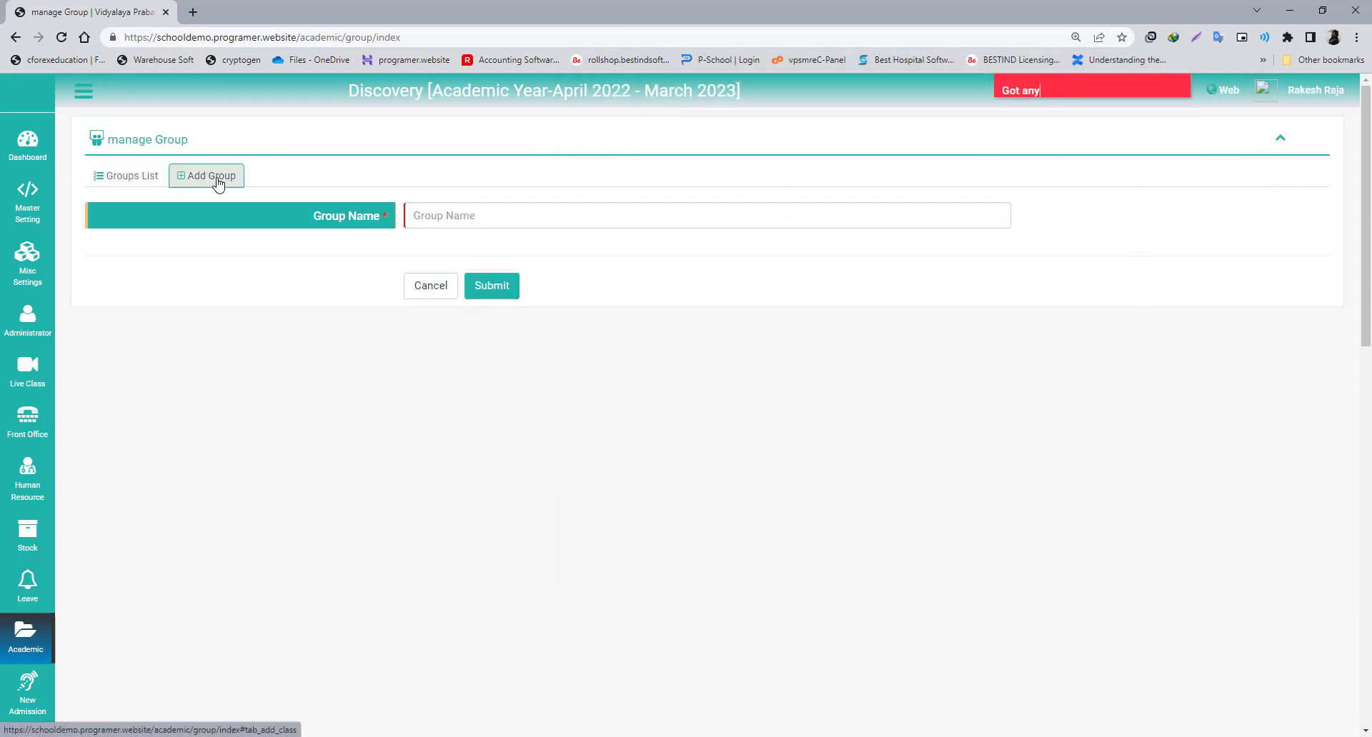
{"action": "left_click", "coordinate": [428, 215]}
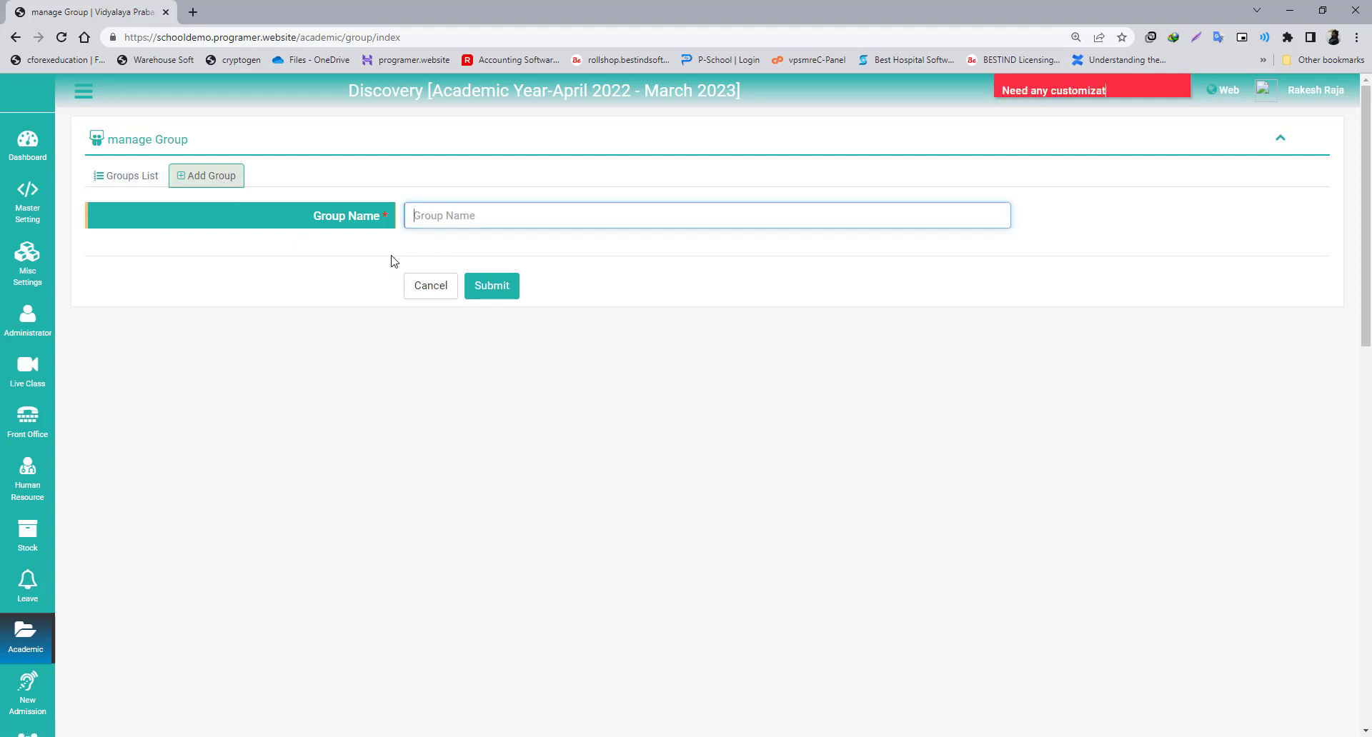
{"action": "type", "text": "junior 123"}
{"action": "left_click", "coordinate": [492, 286]}
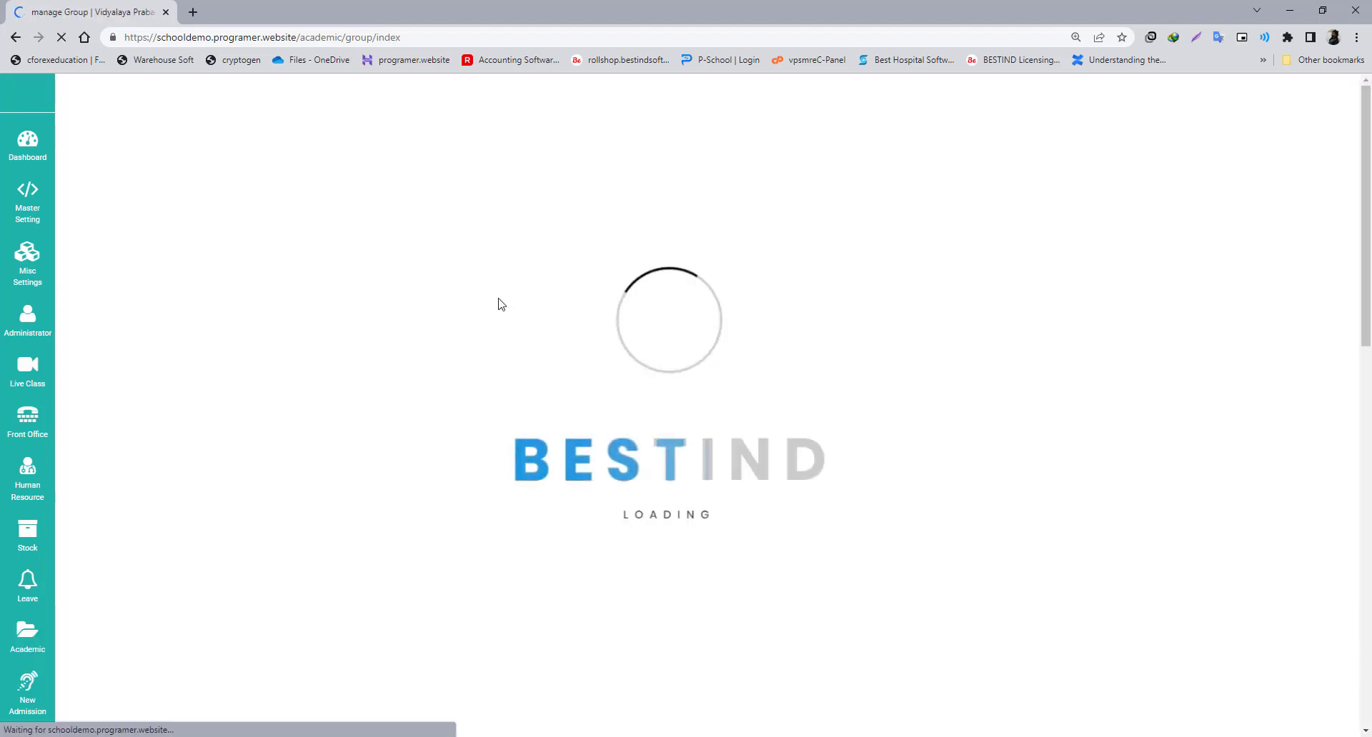
{"action": "left_click_drag", "start_coordinate": [431, 372], "coordinate": [310, 374]}
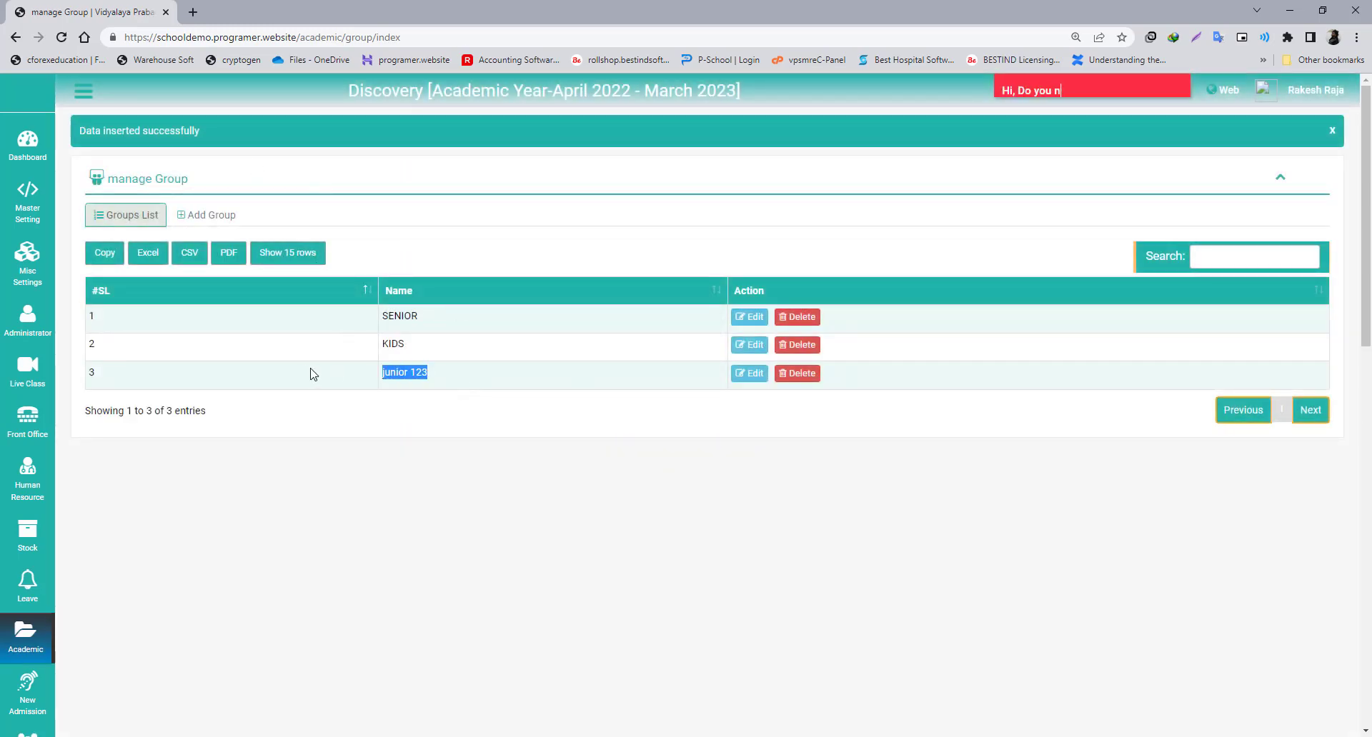
{"action": "left_click", "coordinate": [480, 380]}
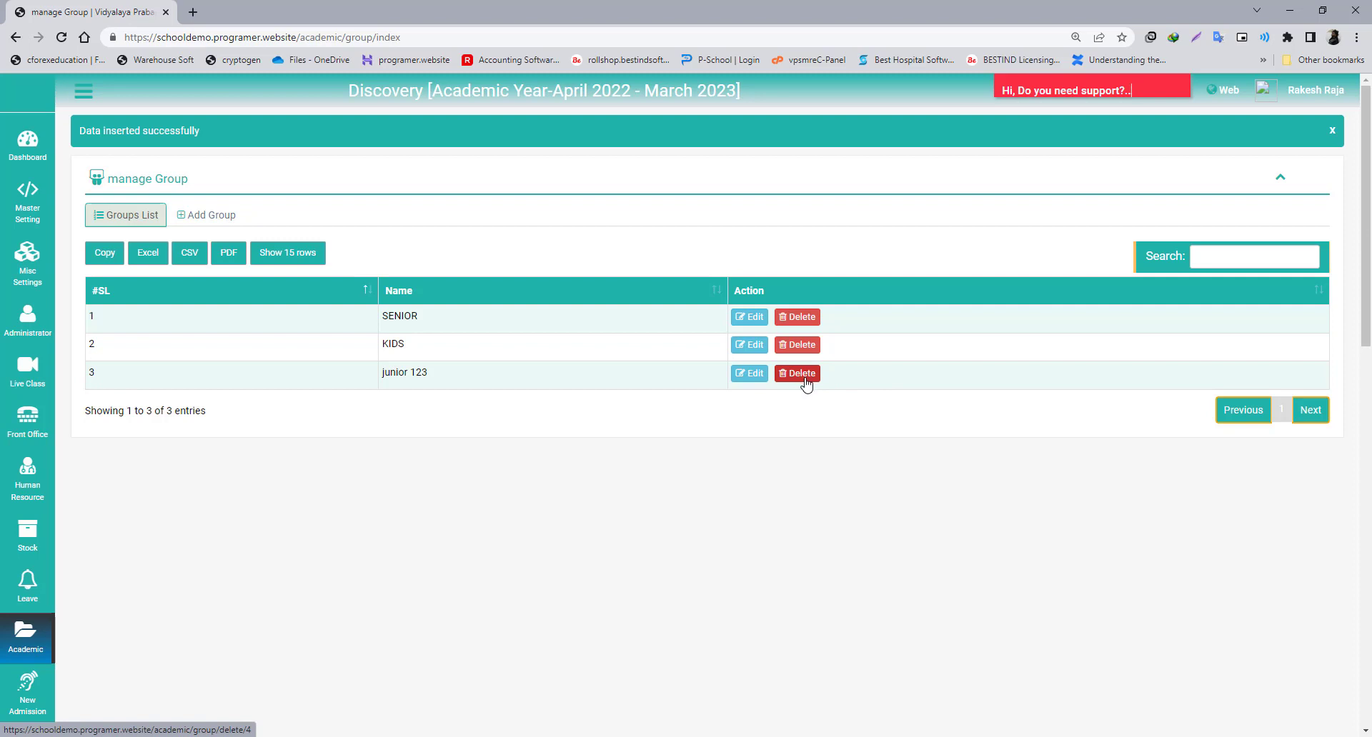
- Rename the "junior 123" group to "junior" and save the update
{"action": "left_click", "coordinate": [752, 375]}
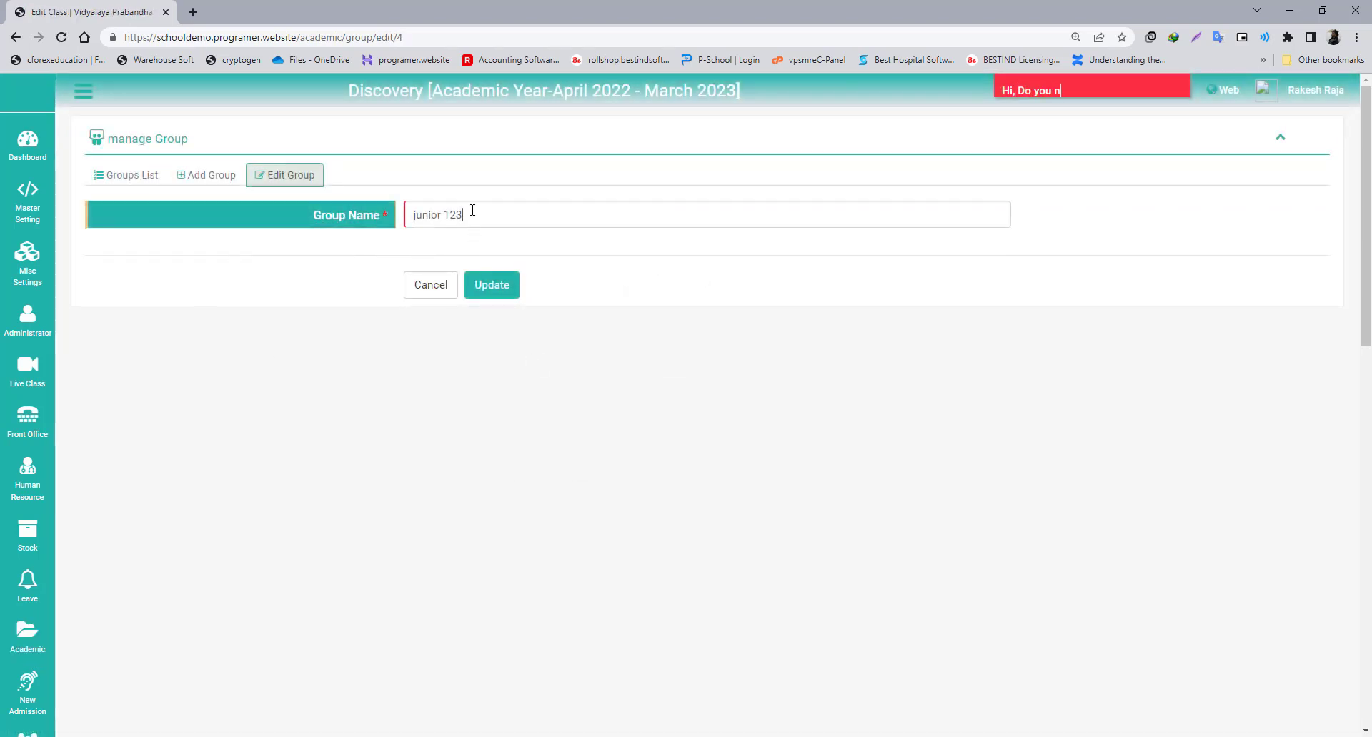
{"action": "key", "text": "BackSpace"}
{"action": "key", "text": "BackSpace"}
{"action": "key", "text": "BackSpace"}
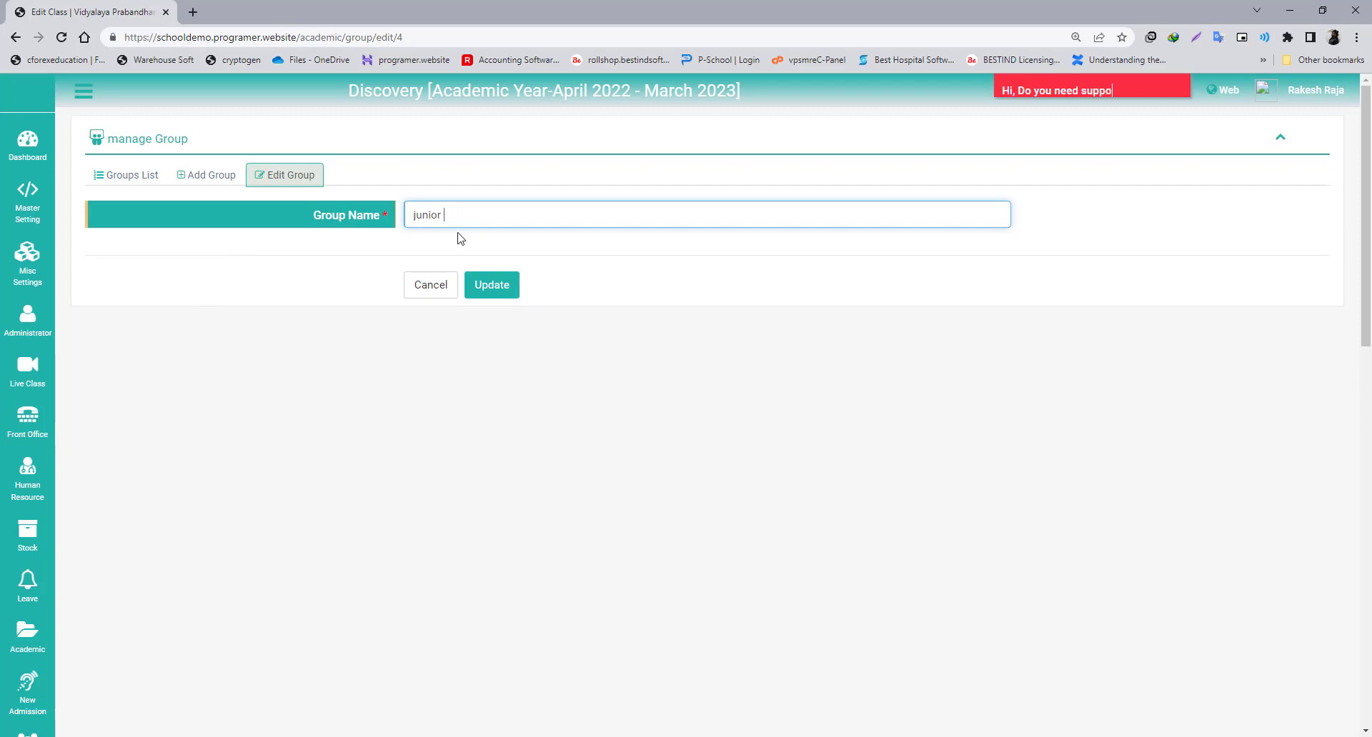
{"action": "left_click", "coordinate": [483, 294]}
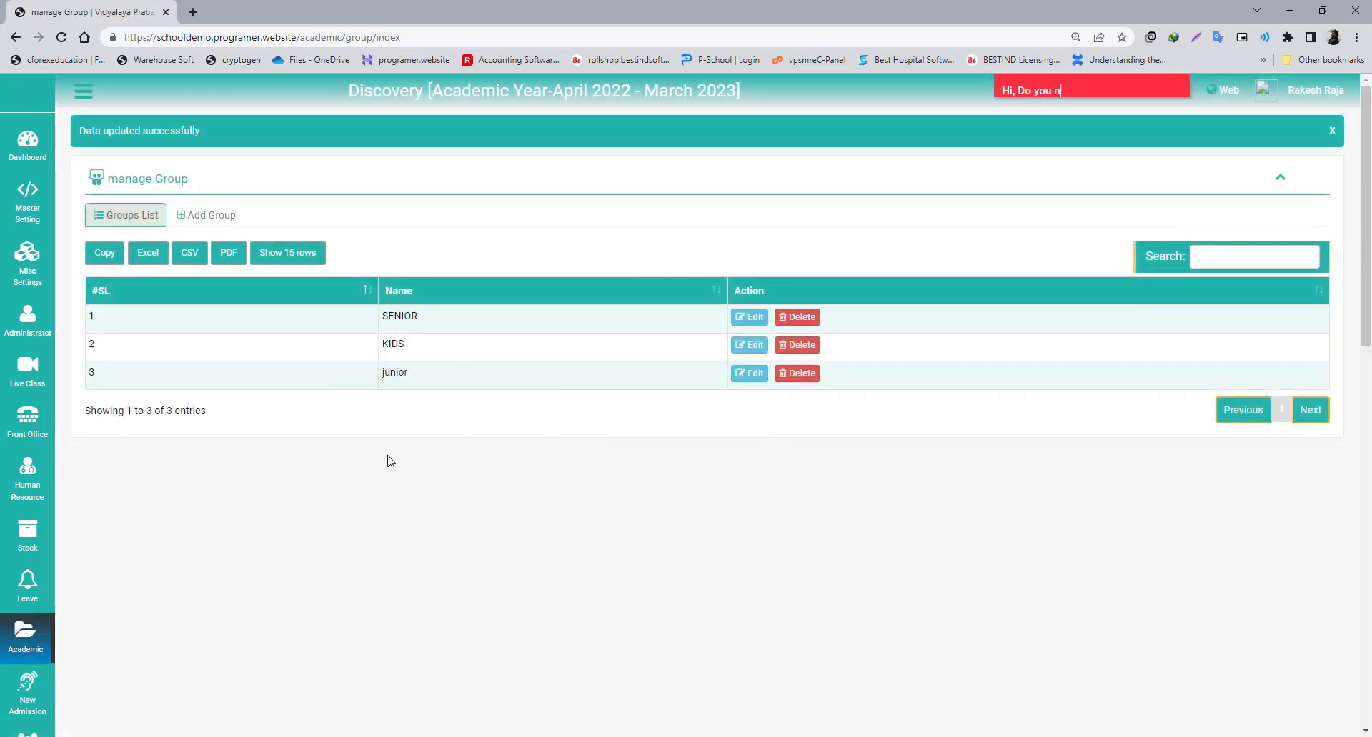
{"action": "left_click", "coordinate": [1225, 262]}
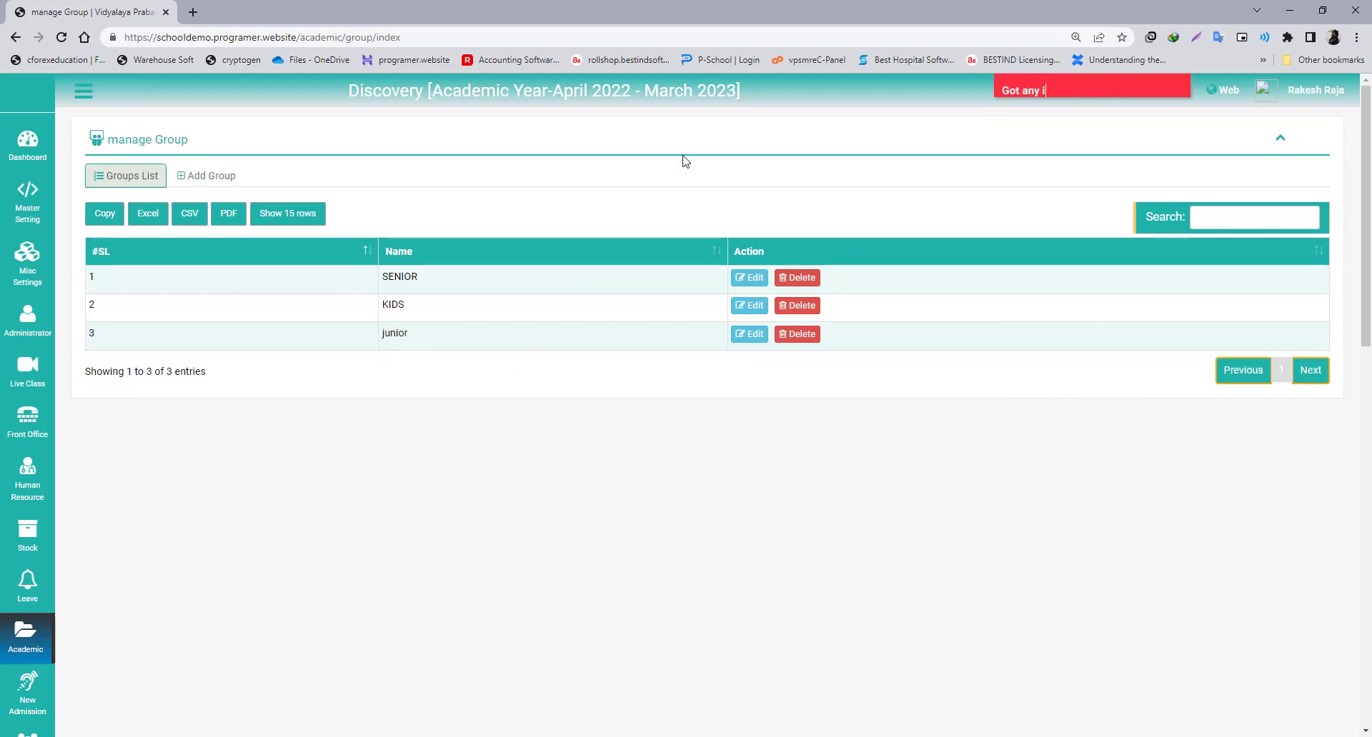
{"action": "scroll", "coordinate": [469, 300], "scroll_direction": "down", "scroll_amount": 3}
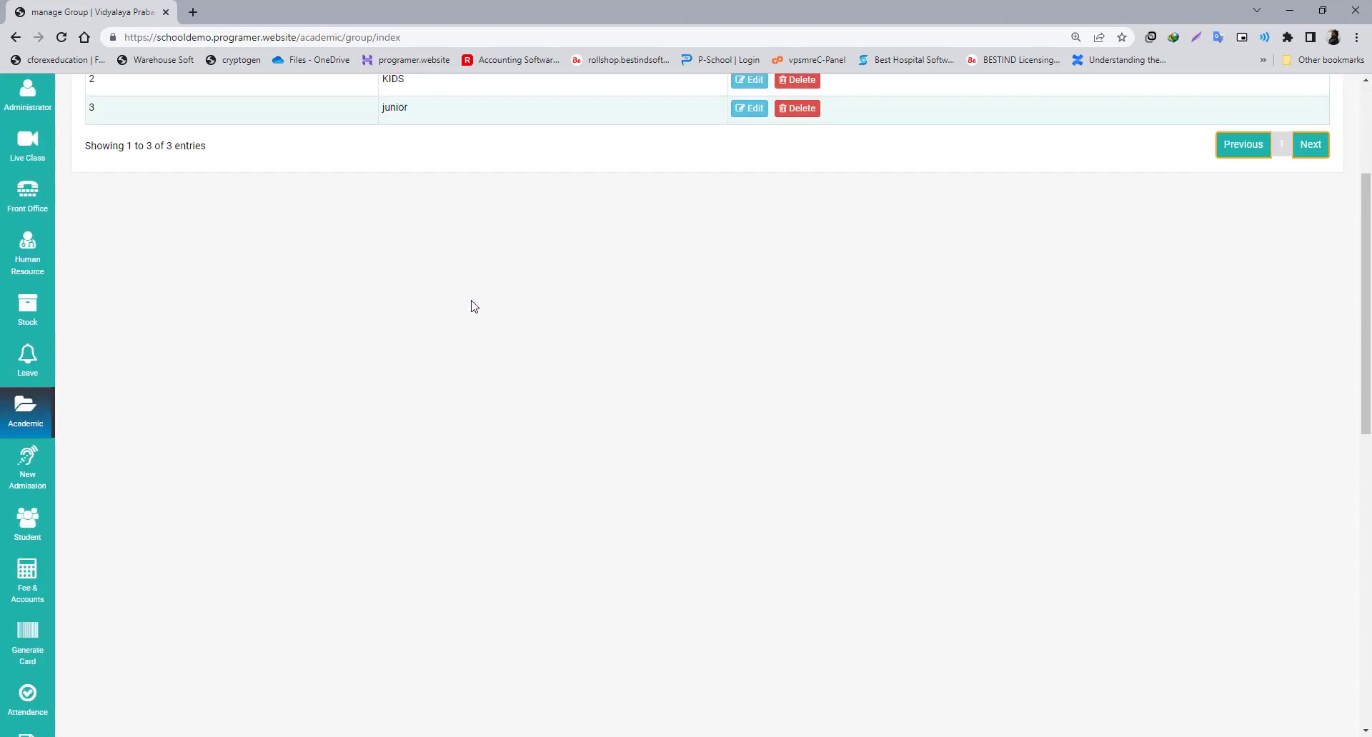
{"action": "scroll", "coordinate": [469, 303], "scroll_direction": "up", "scroll_amount": 3}
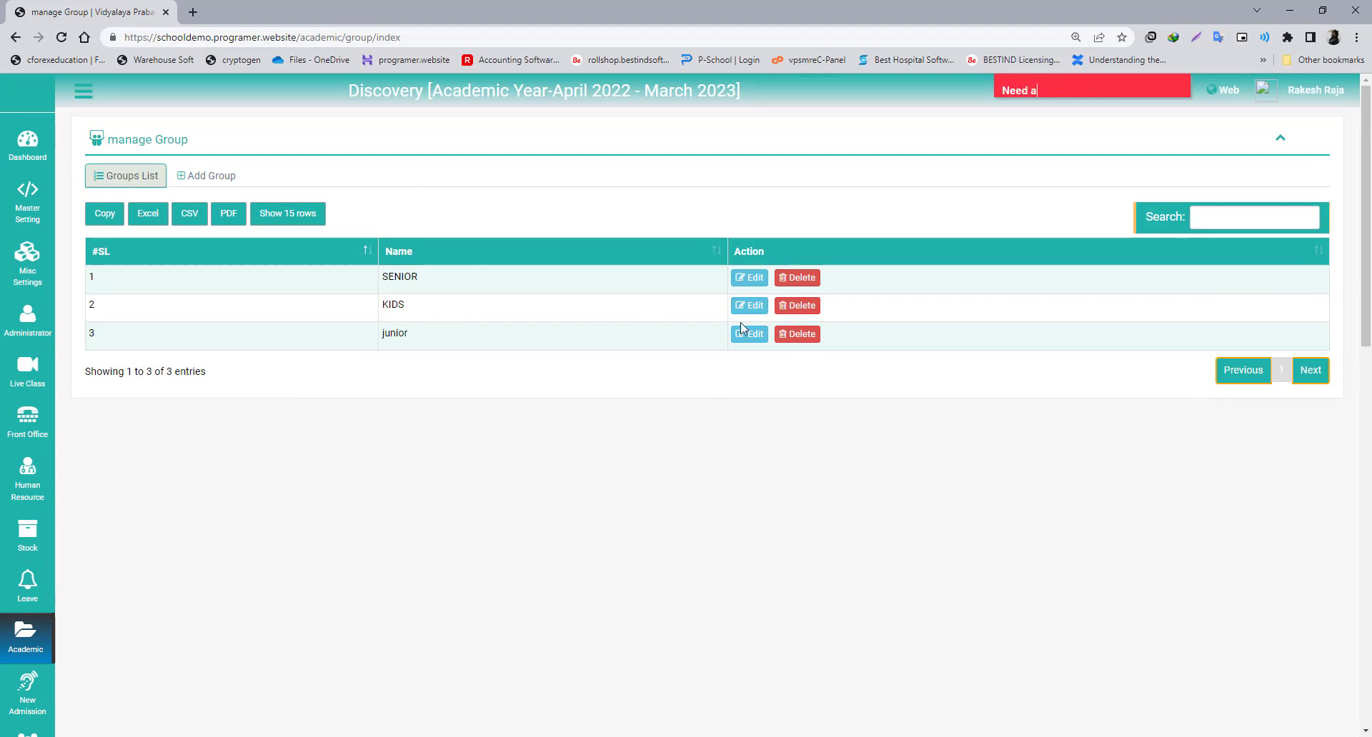
- Open the academic subject list and examine the subject codes of the ENGLISH and Hindi entries
{"action": "left_click", "coordinate": [32, 643]}
{"action": "scroll", "coordinate": [79, 684], "scroll_direction": "down", "scroll_amount": 3}
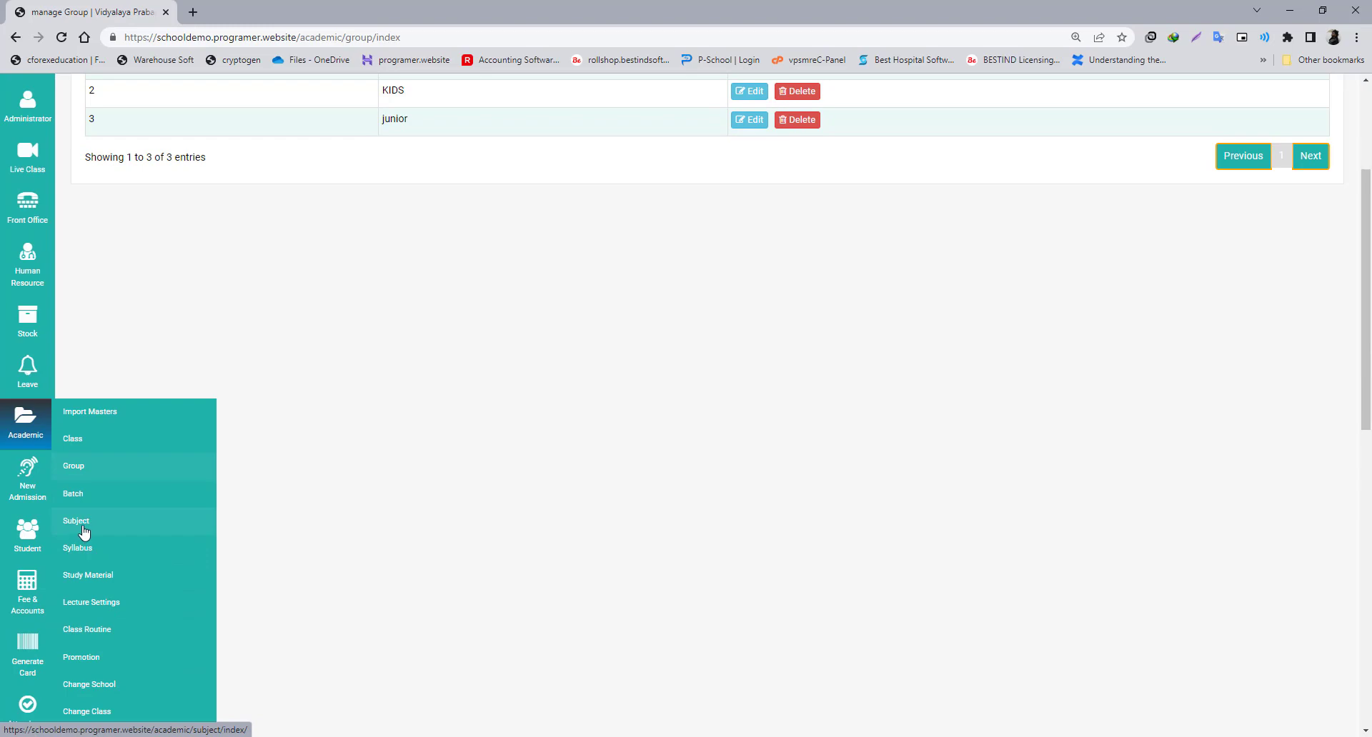
{"action": "left_click", "coordinate": [78, 526]}
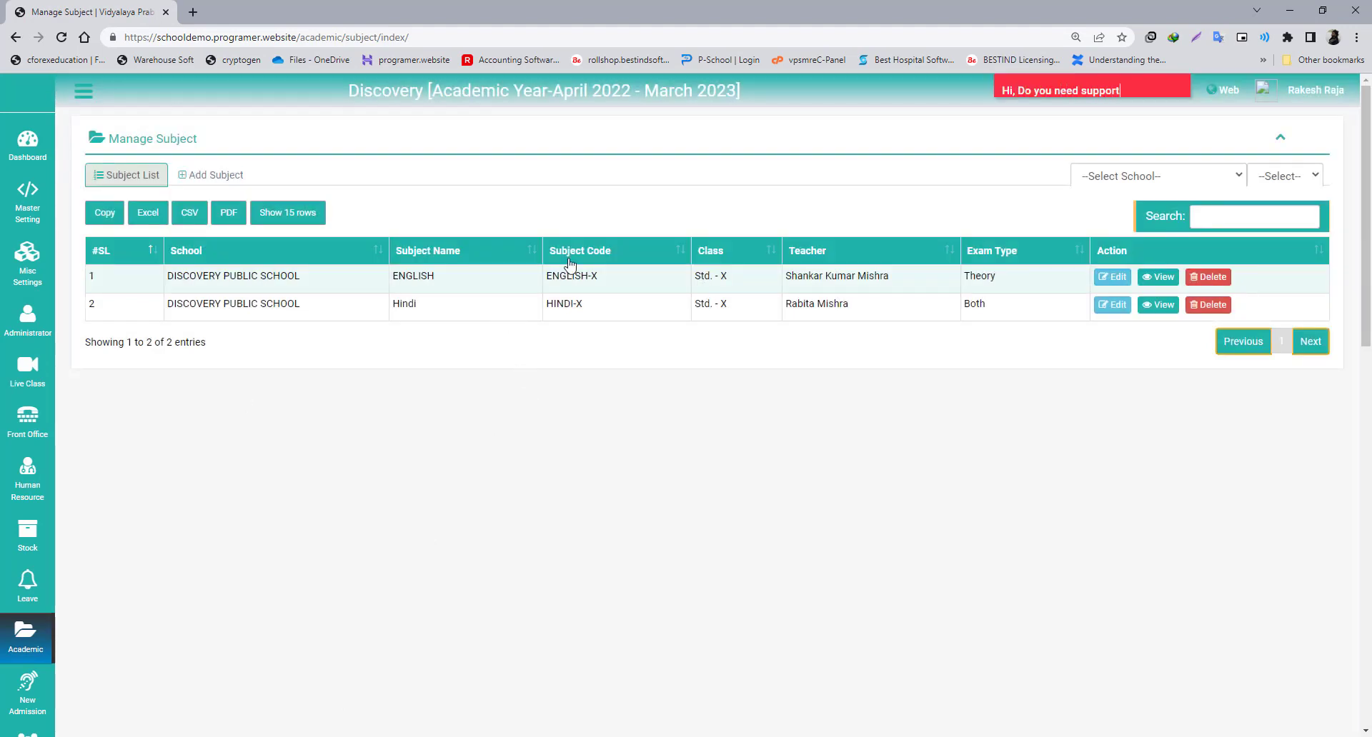
{"action": "left_click_drag", "start_coordinate": [603, 307], "coordinate": [519, 310]}
{"action": "left_click", "coordinate": [623, 280]}
{"action": "left_click_drag", "start_coordinate": [598, 276], "coordinate": [572, 277]}
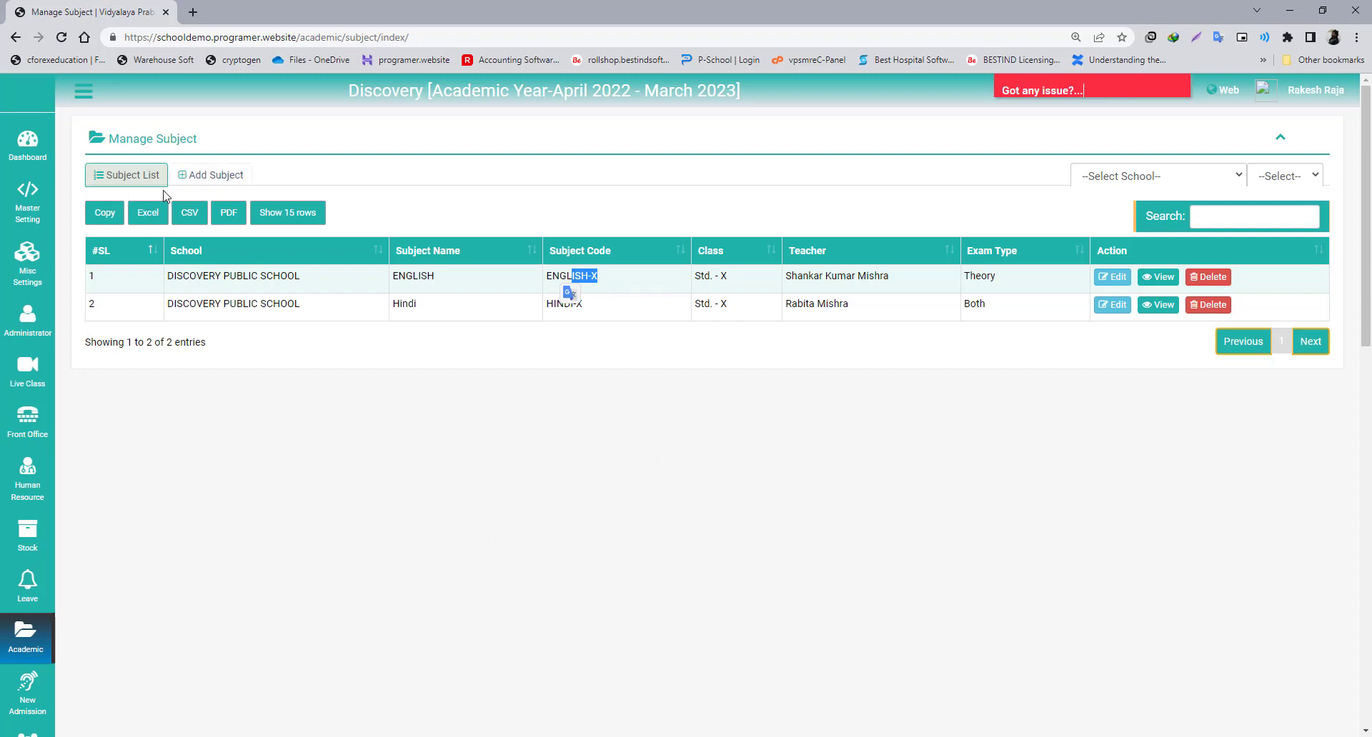
- Start a new subject entry for DISCOVERY PUBLIC SCHOOL and name it "physical education"
{"action": "left_click", "coordinate": [214, 176]}
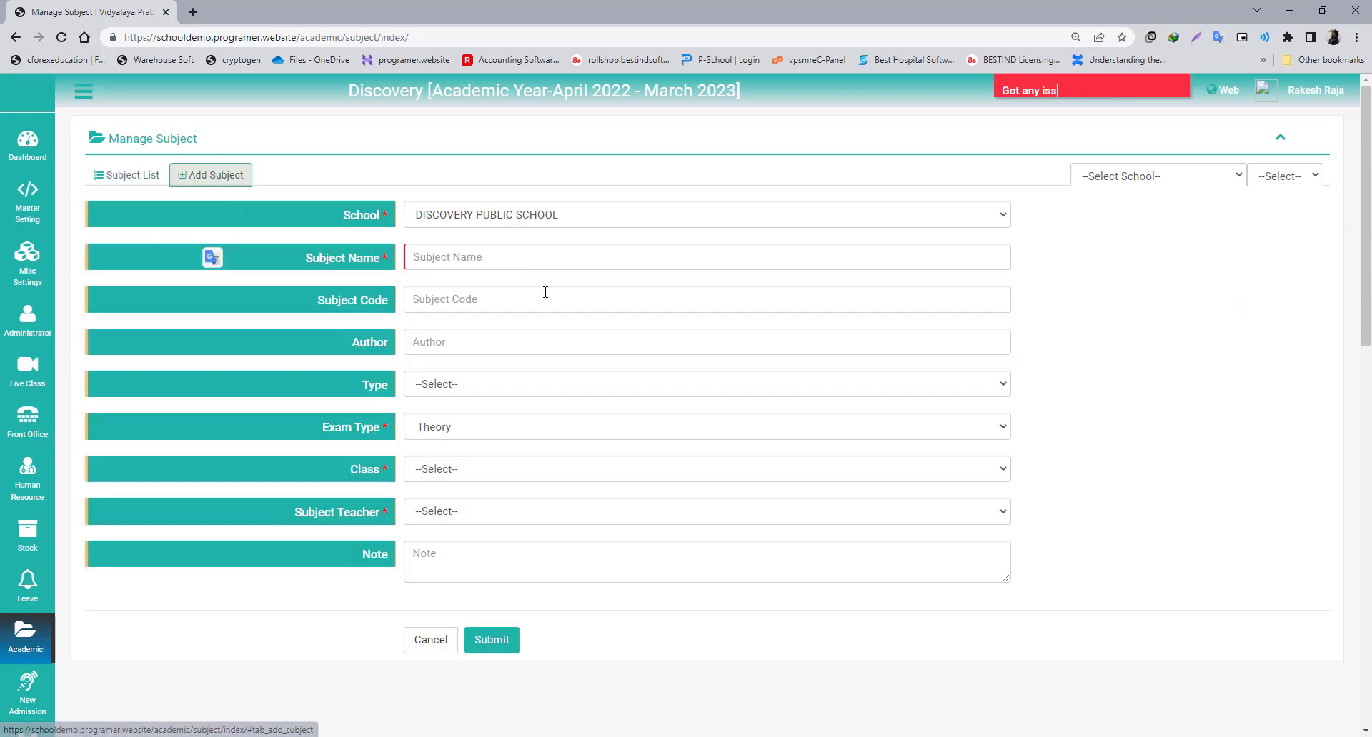
{"action": "scroll", "coordinate": [486, 343], "scroll_direction": "down", "scroll_amount": 1}
{"action": "scroll", "coordinate": [487, 377], "scroll_direction": "up", "scroll_amount": 1}
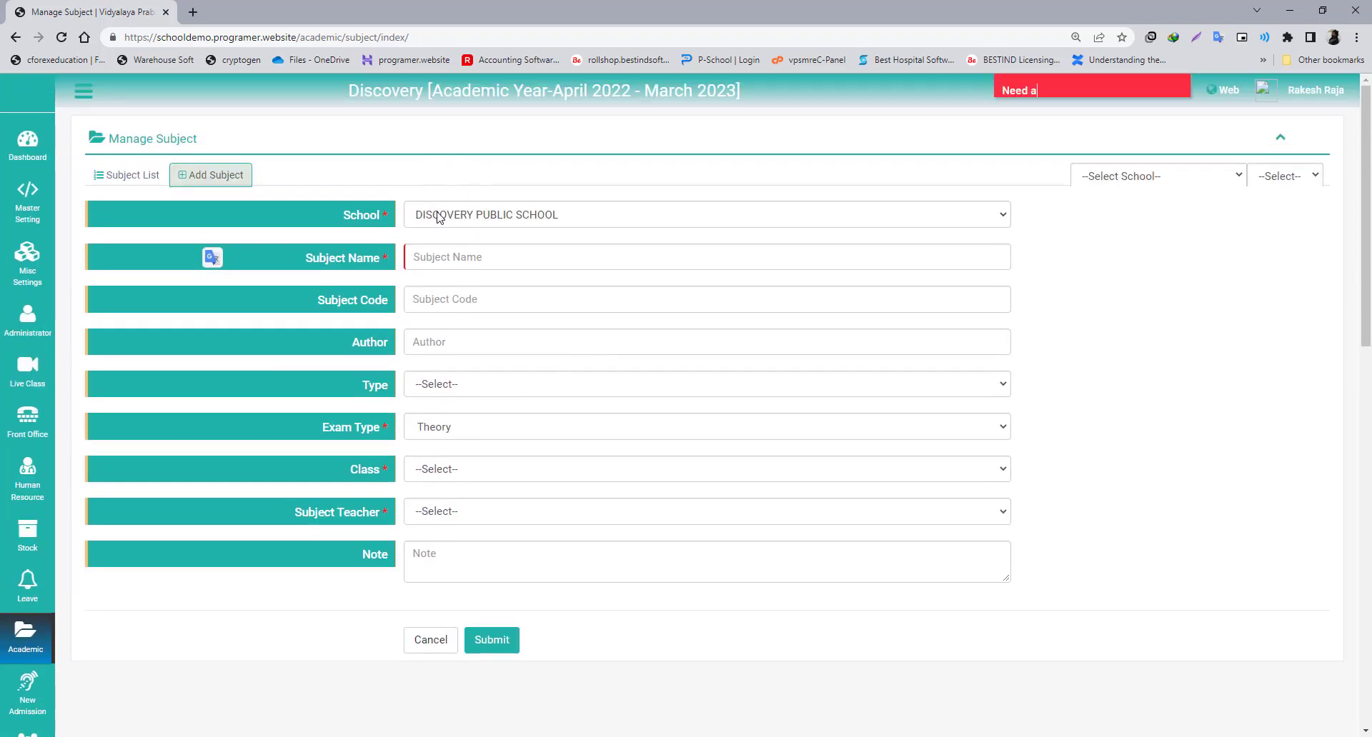
{"action": "left_click", "coordinate": [439, 217]}
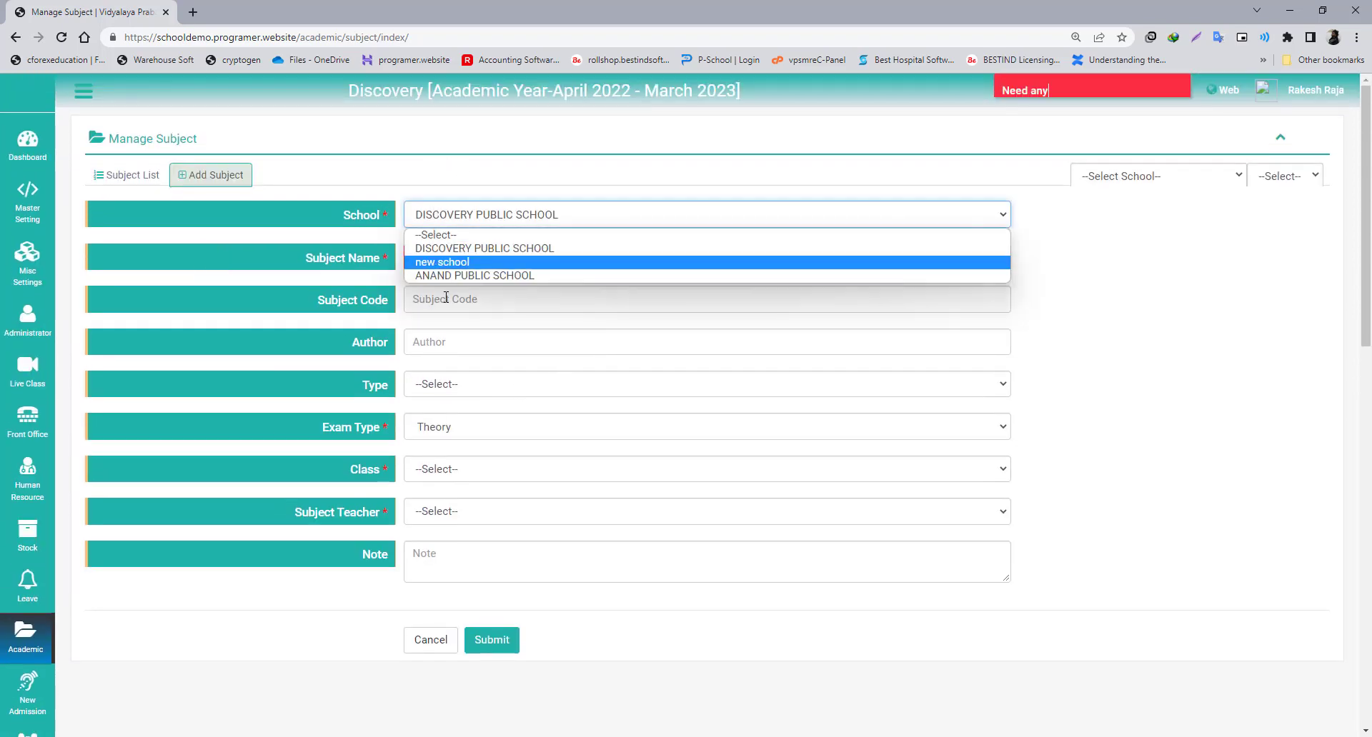
{"action": "left_click", "coordinate": [431, 253]}
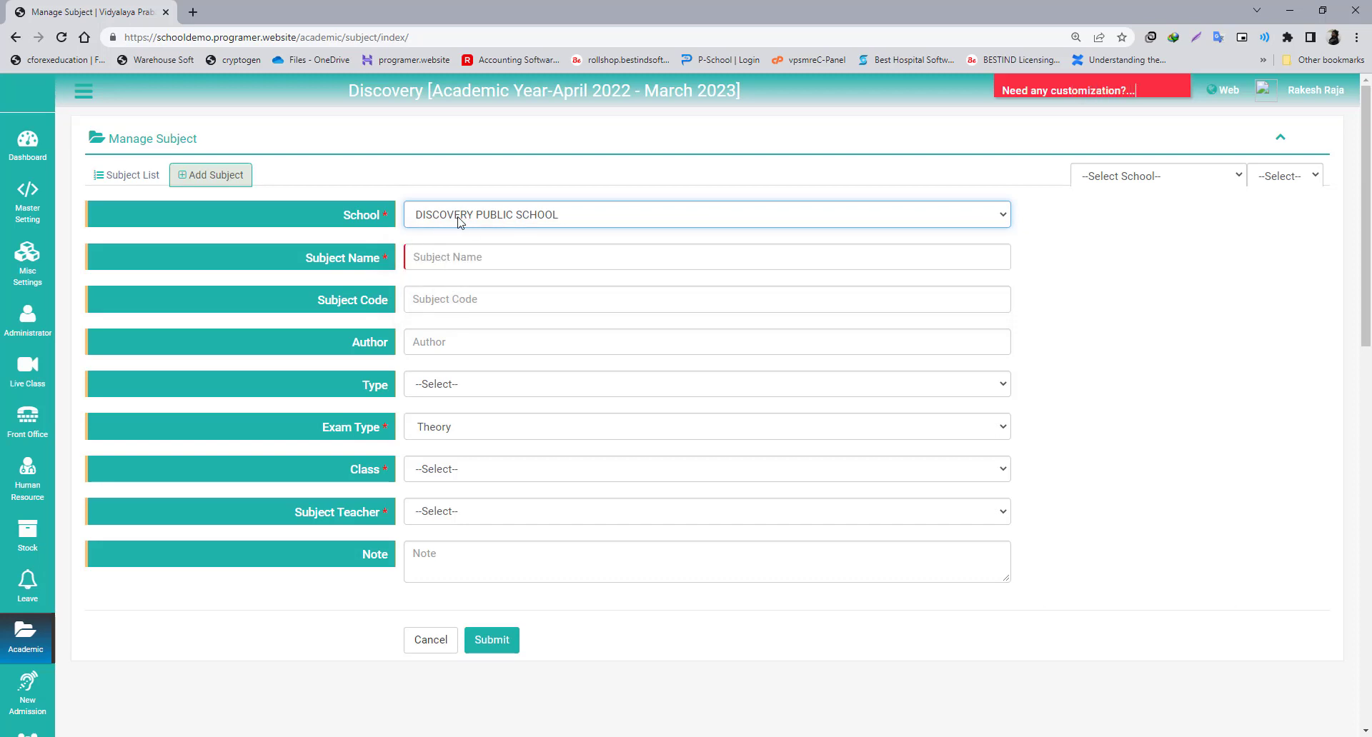
{"action": "left_click", "coordinate": [557, 224]}
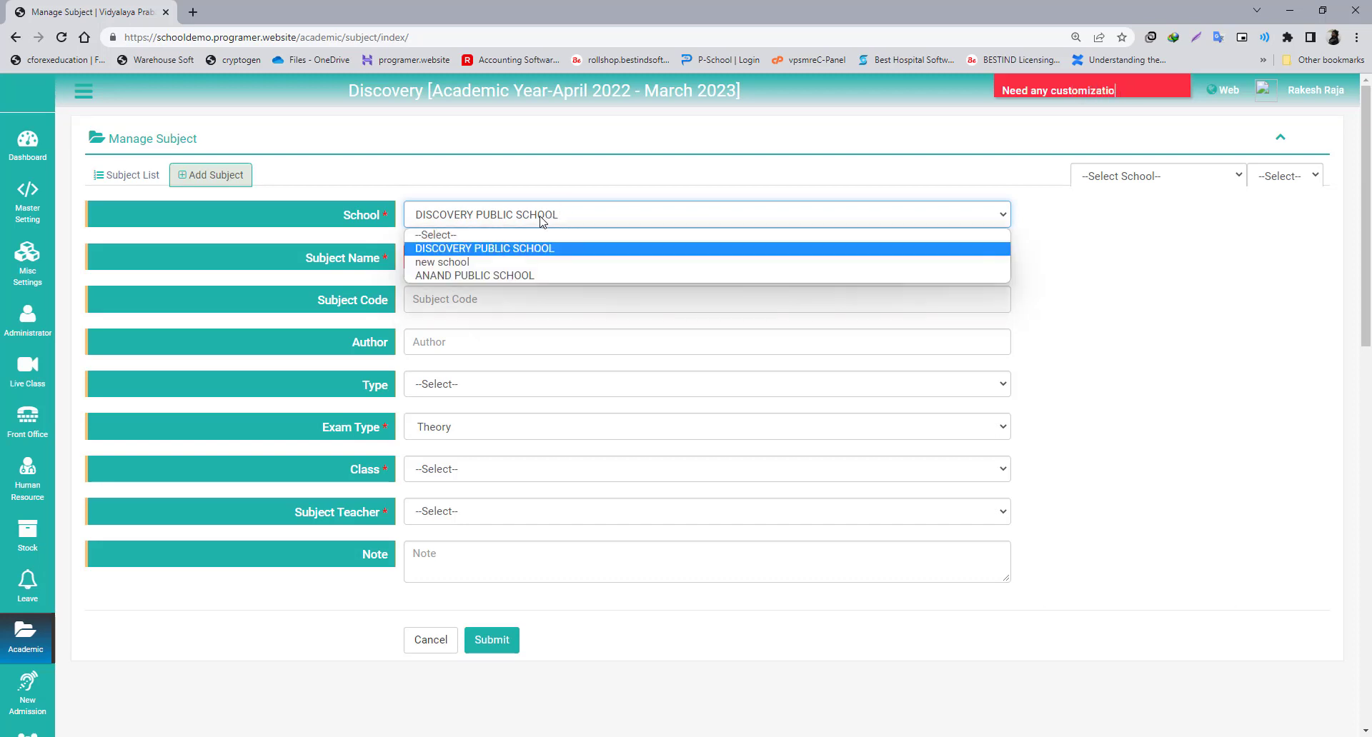
{"action": "left_click", "coordinate": [437, 250]}
{"action": "left_click", "coordinate": [438, 258]}
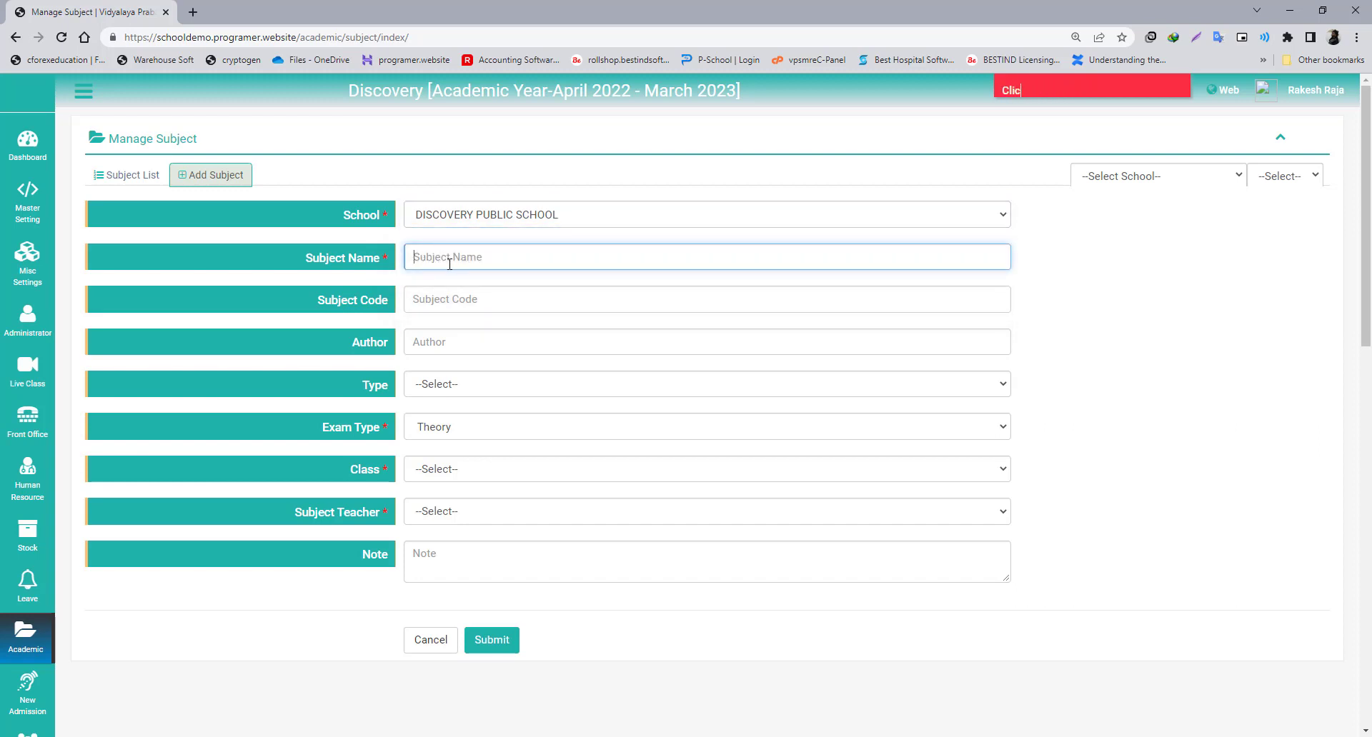
{"action": "type", "text": "physical education"}
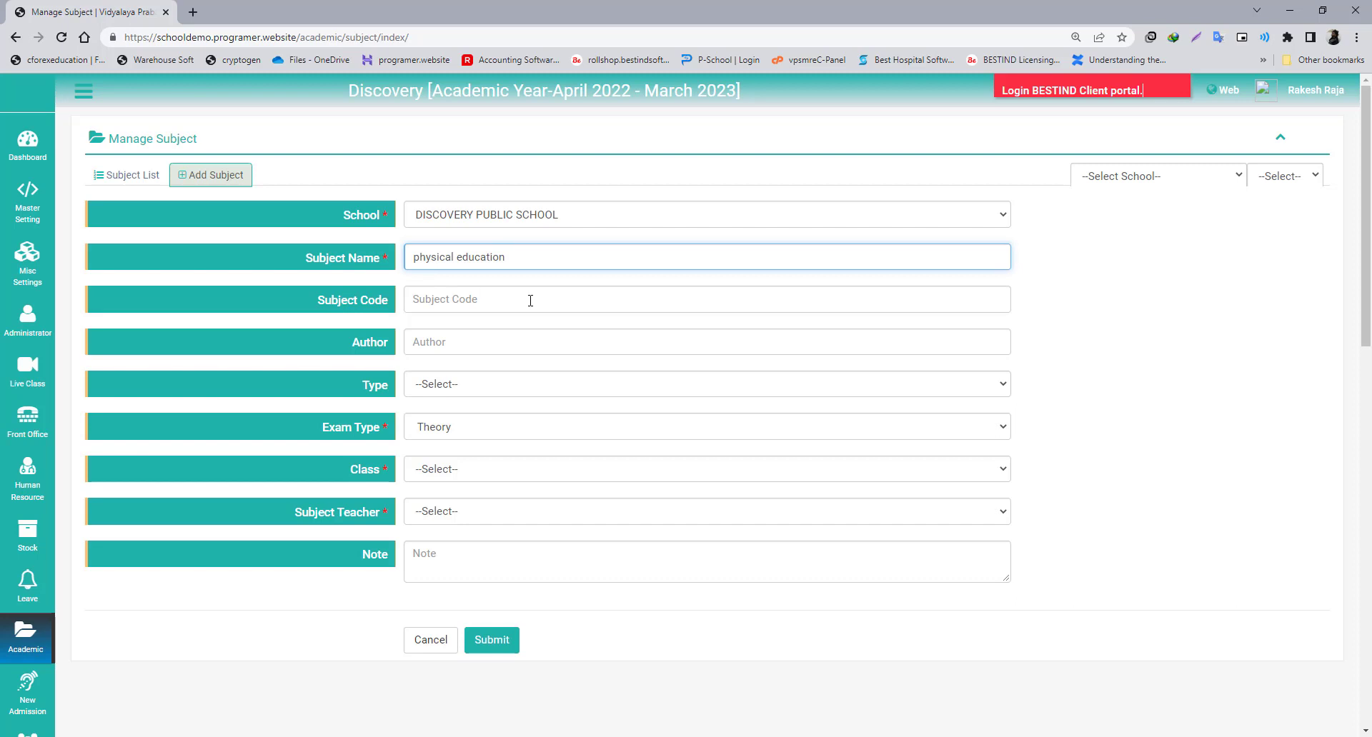
- Give the new physical education subject the code 565 and the author "tyry"
{"action": "left_click", "coordinate": [531, 300]}
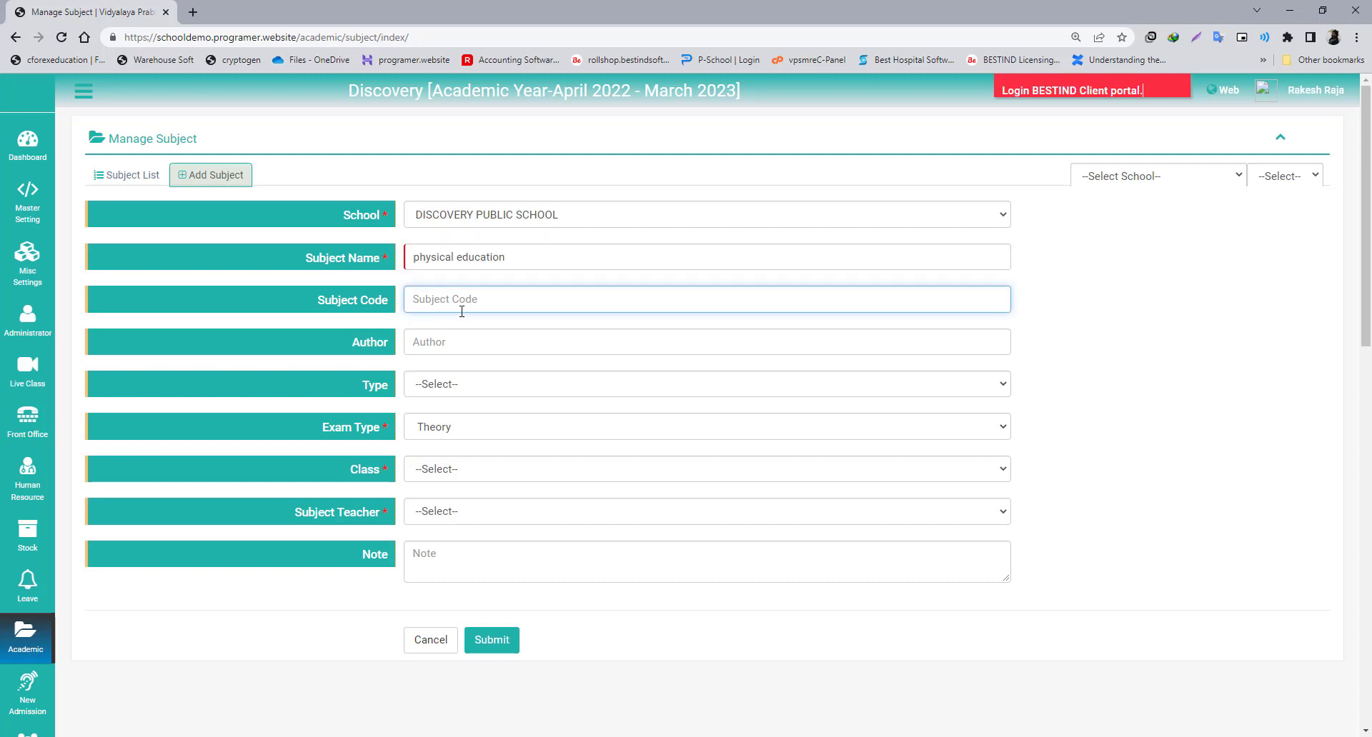
{"action": "type", "text": "565"}
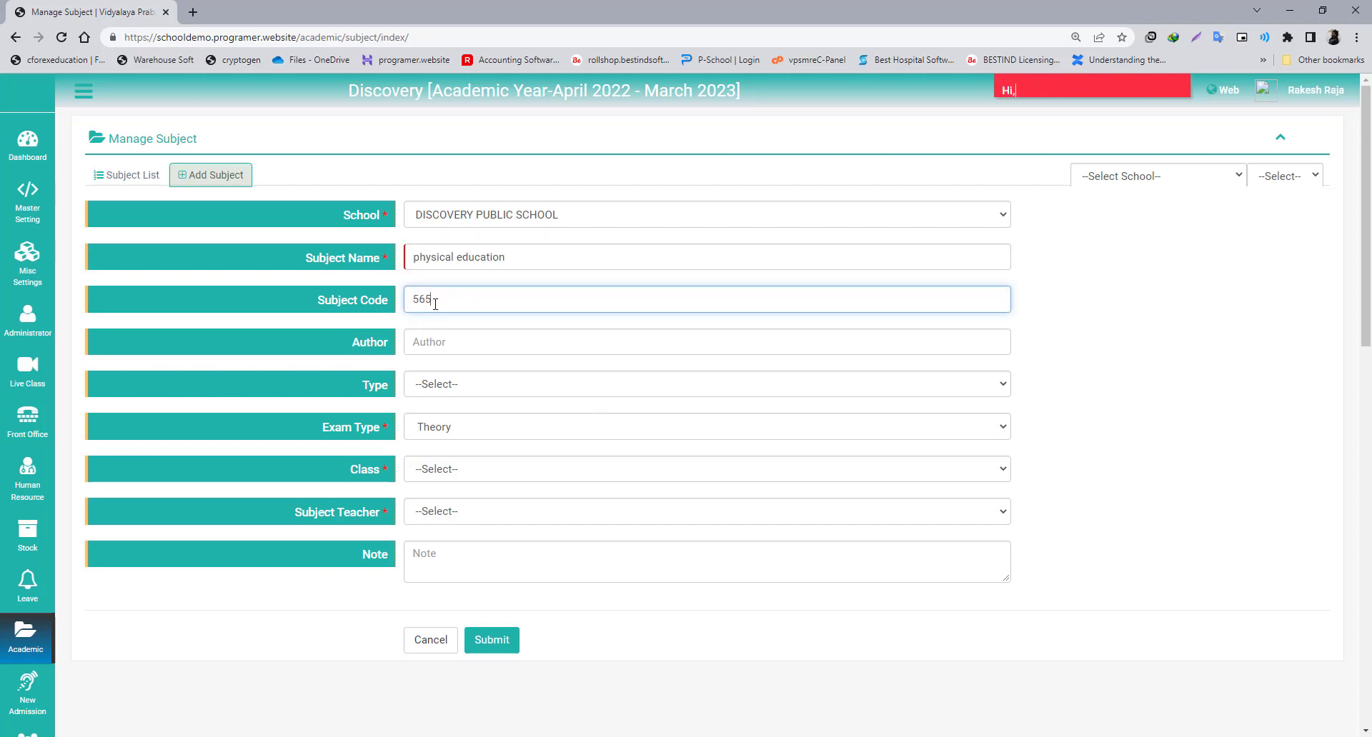
{"action": "left_click", "coordinate": [424, 348]}
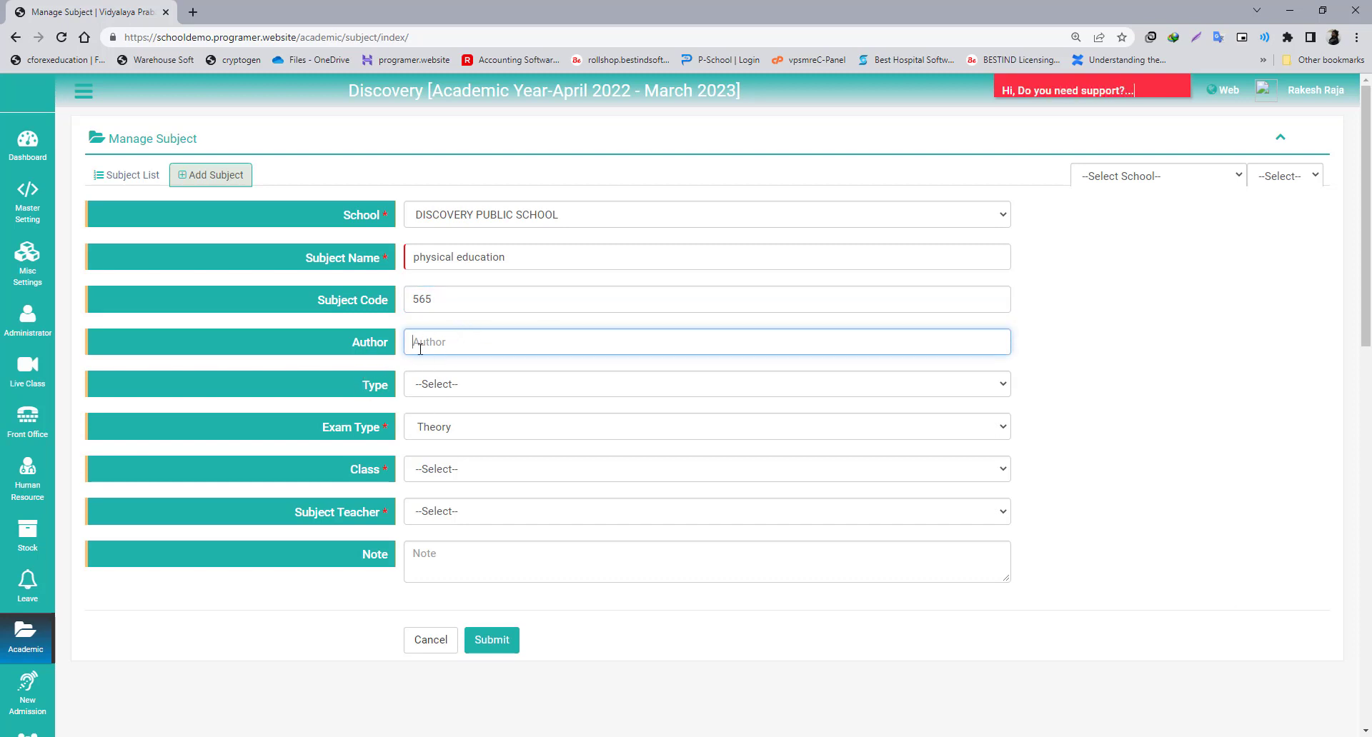
{"action": "type", "text": "tyry"}
- Set the new subject's type to Optional and its exam type to Both
{"action": "left_click", "coordinate": [424, 391]}
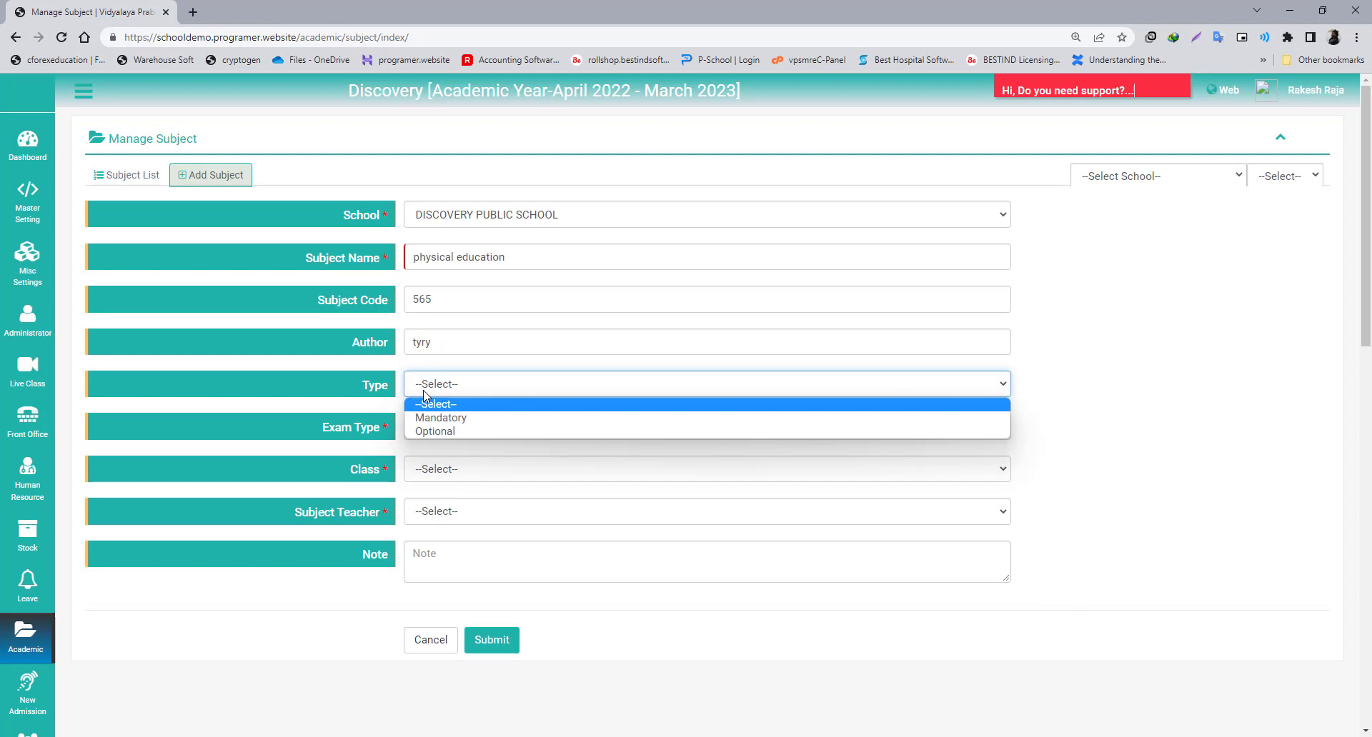
{"action": "left_click", "coordinate": [434, 432]}
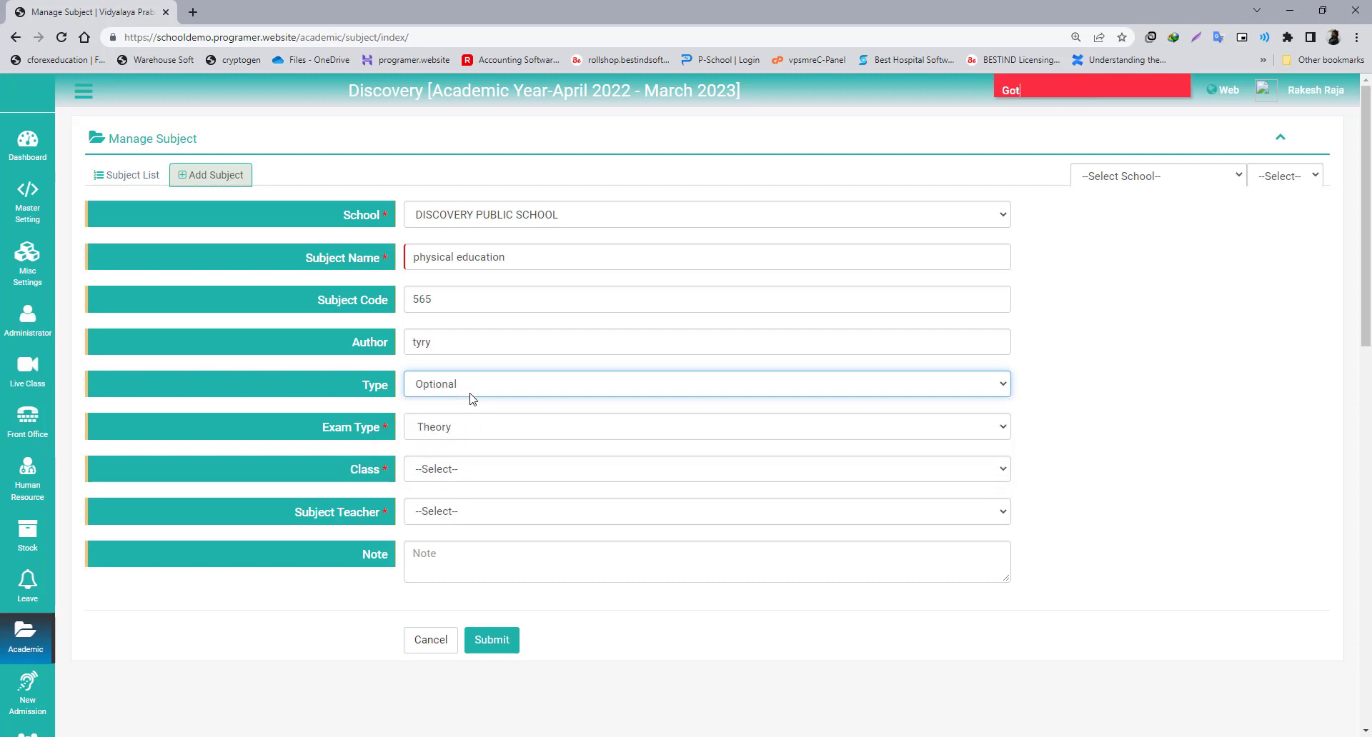
{"action": "left_click", "coordinate": [434, 429]}
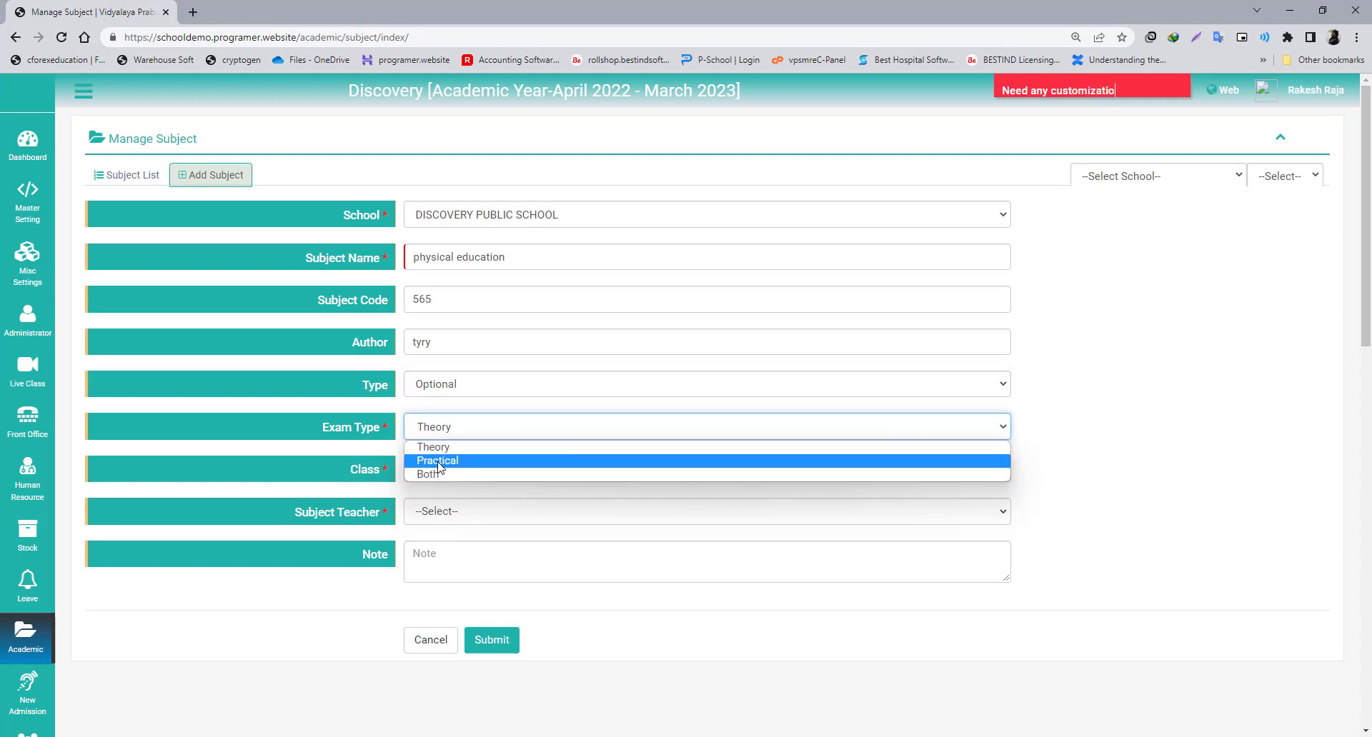
{"action": "left_click", "coordinate": [438, 461]}
{"action": "left_click", "coordinate": [453, 428]}
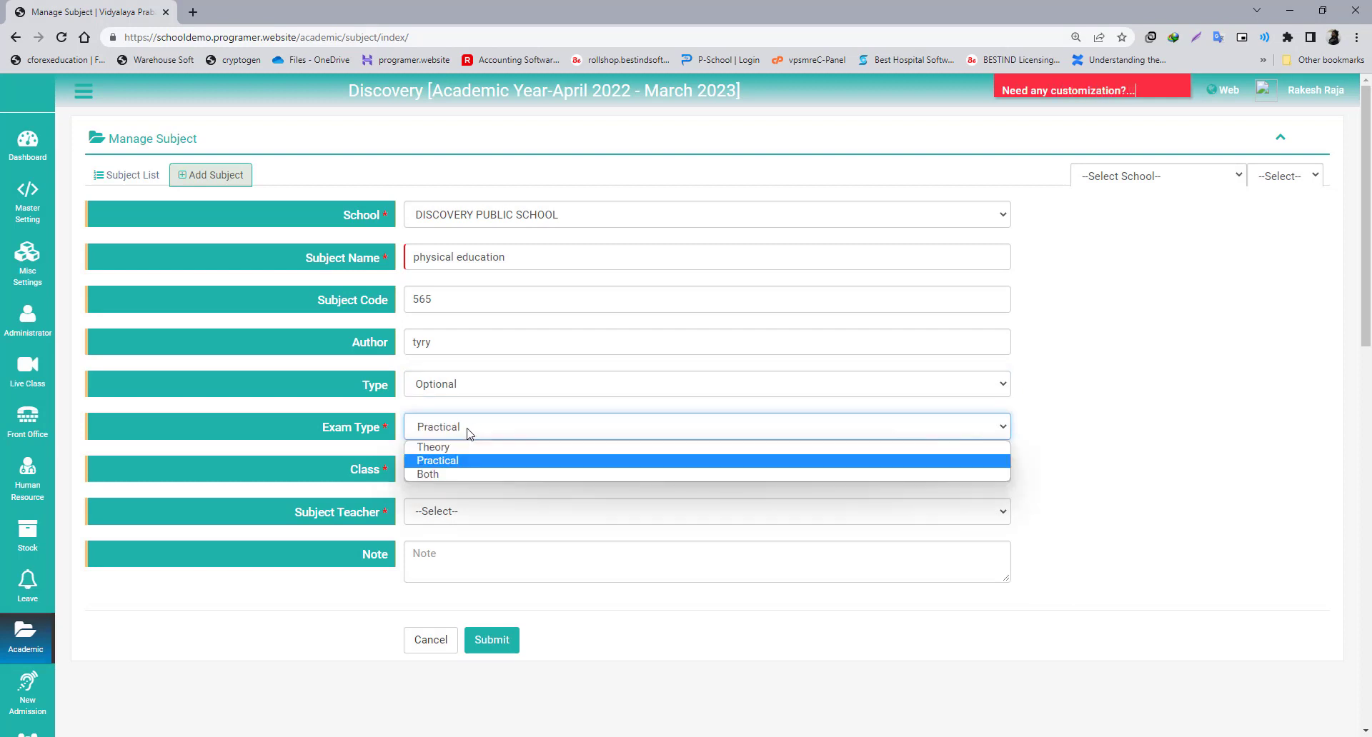
{"action": "left_click", "coordinate": [429, 474]}
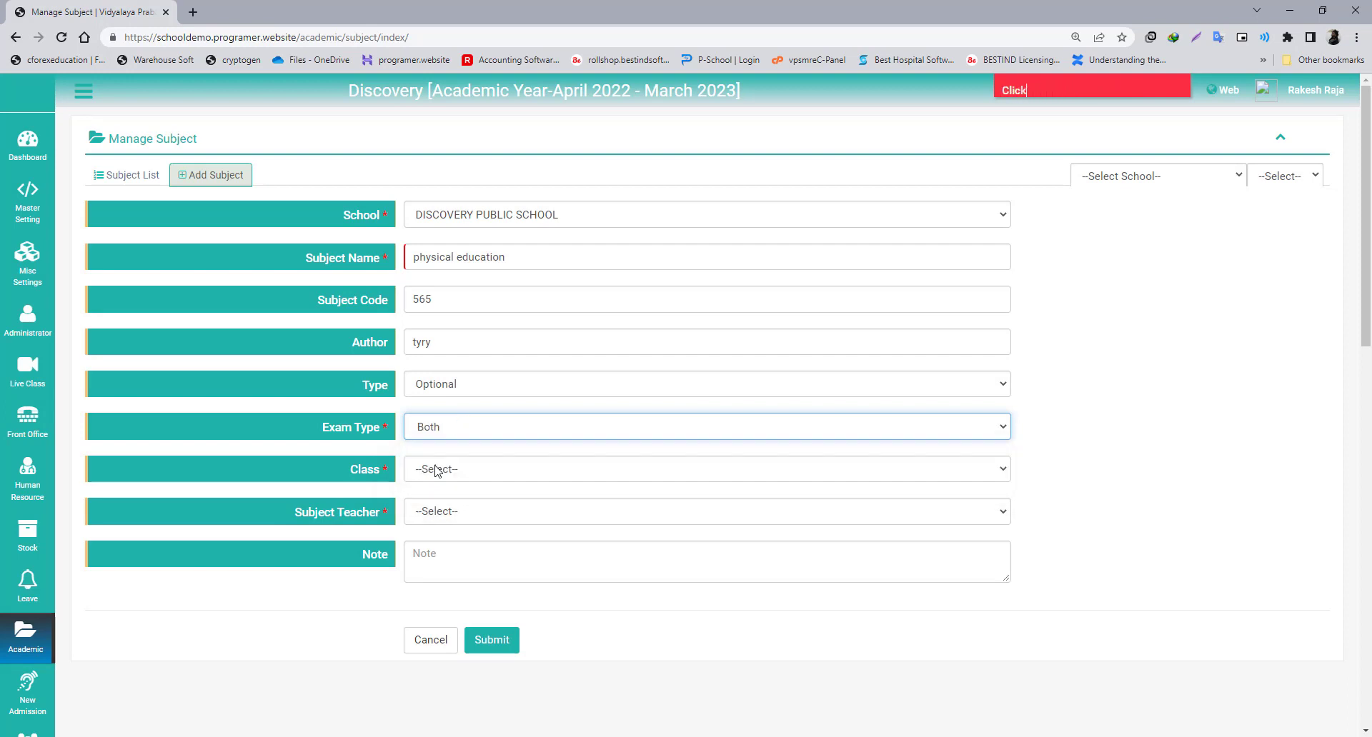
- Assign the subject to class Std. - II and the last listed teacher, add the note "dvregrth", and submit the entry
{"action": "left_click", "coordinate": [438, 471]}
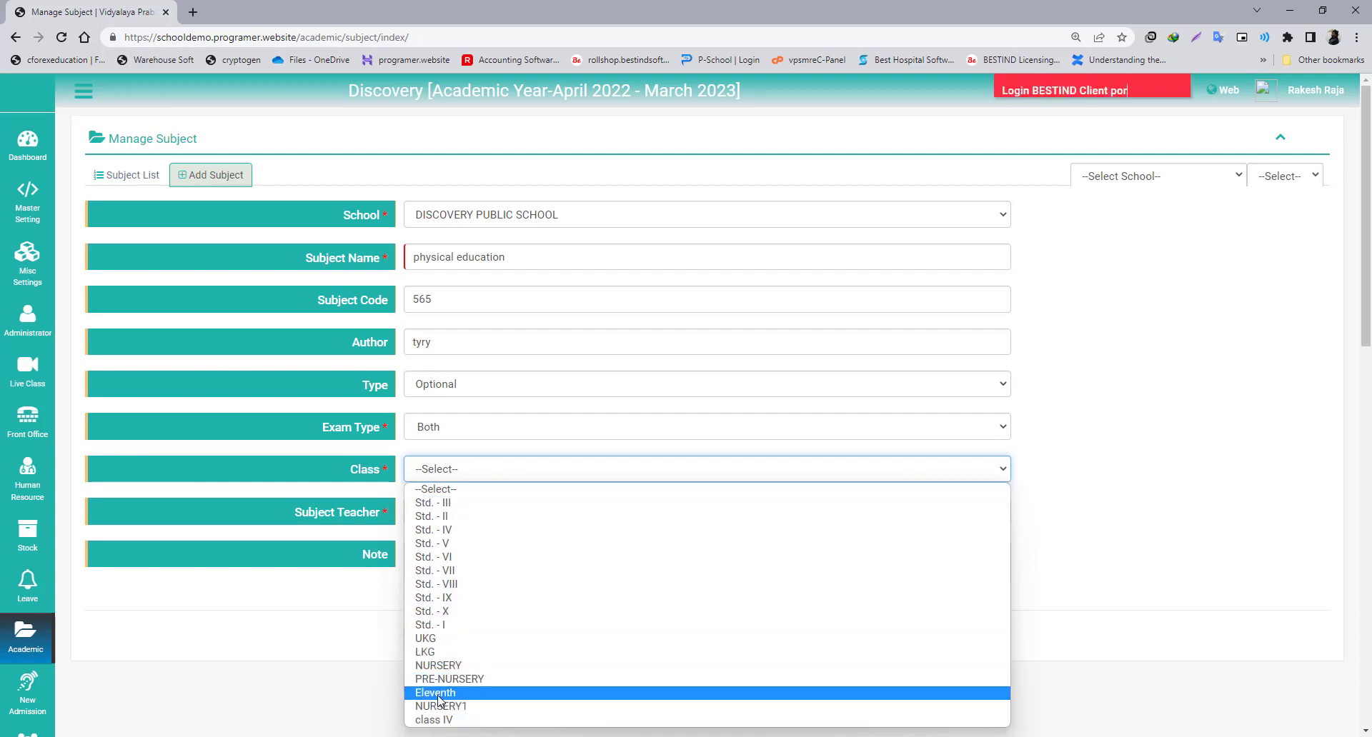
{"action": "left_click", "coordinate": [451, 517]}
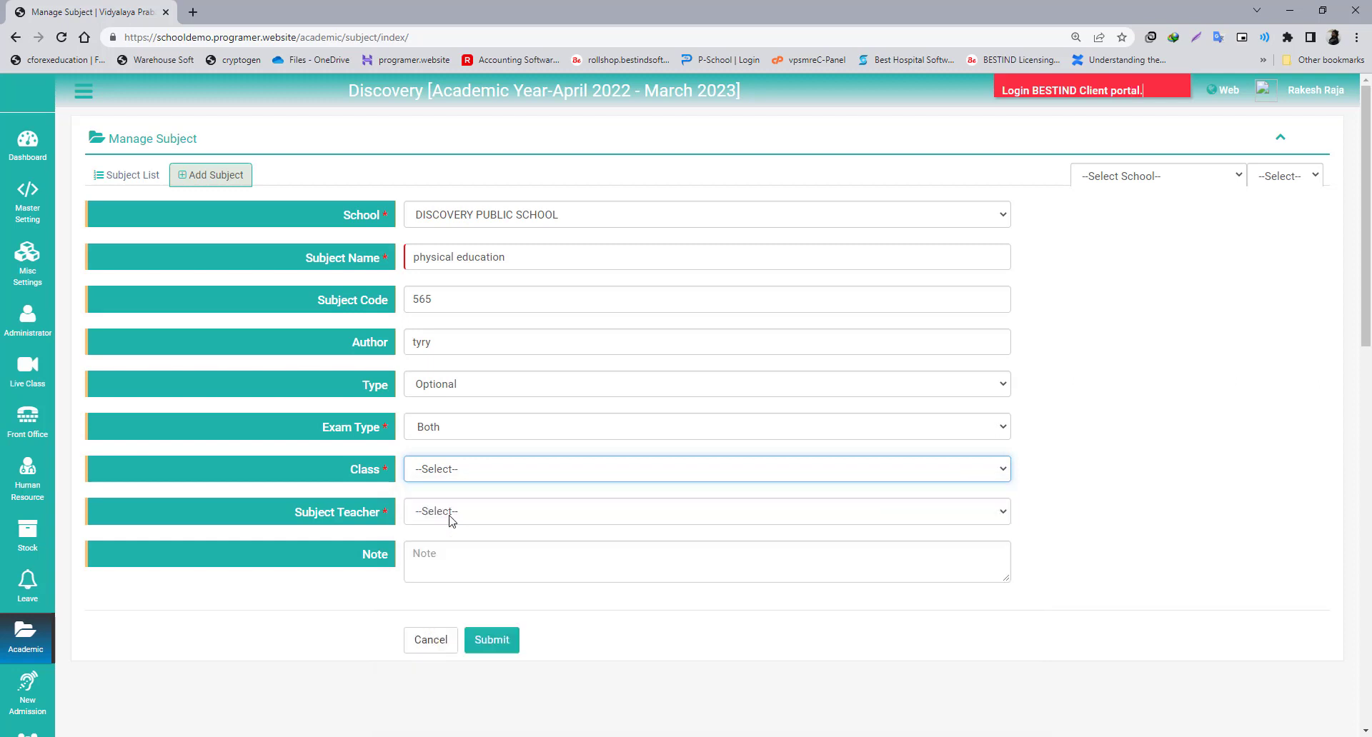
{"action": "left_click", "coordinate": [465, 518]}
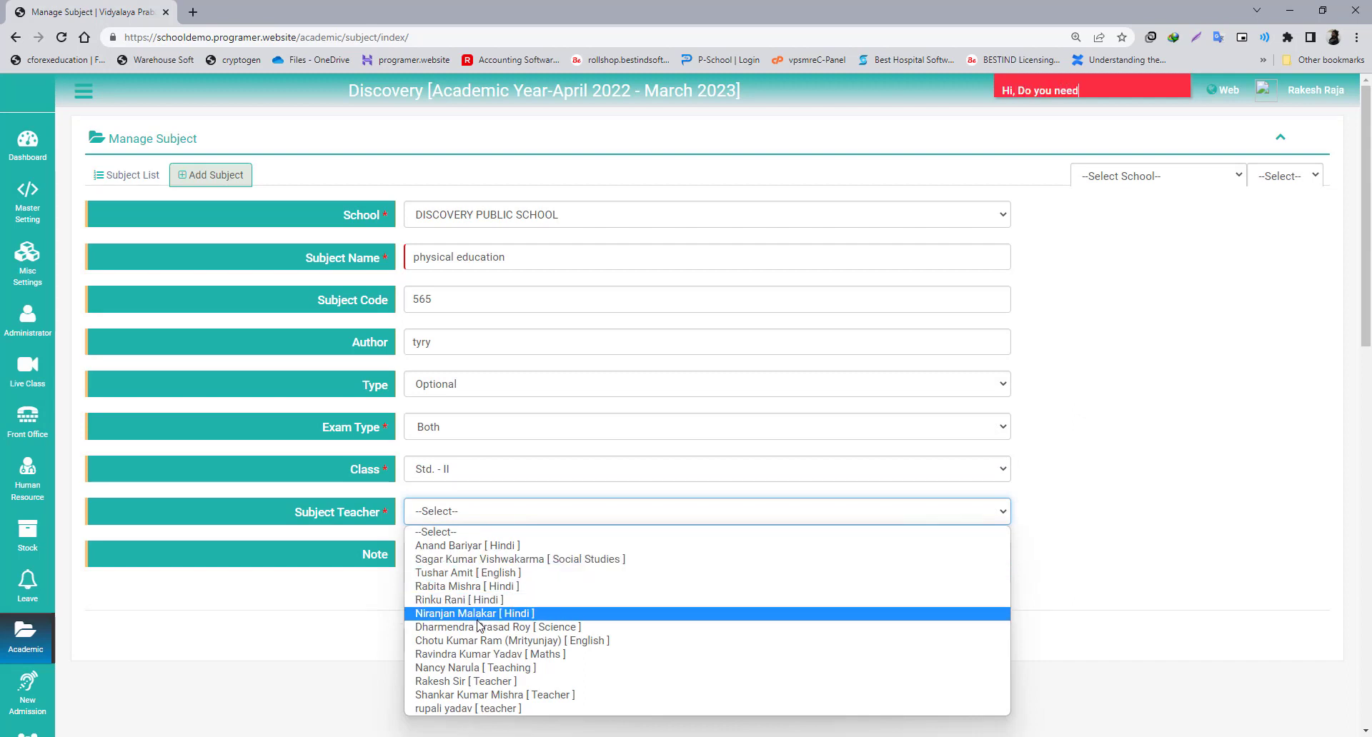
{"action": "left_click", "coordinate": [468, 709]}
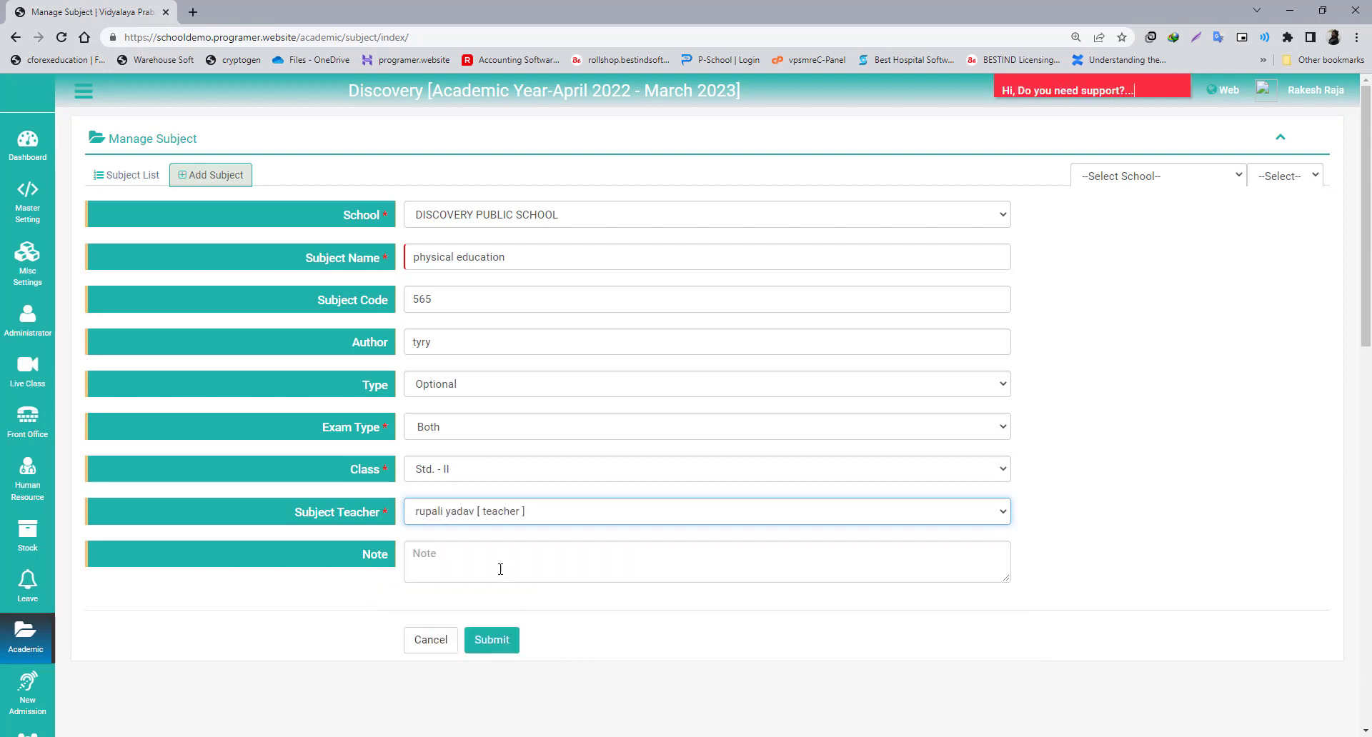
{"action": "left_click", "coordinate": [446, 551]}
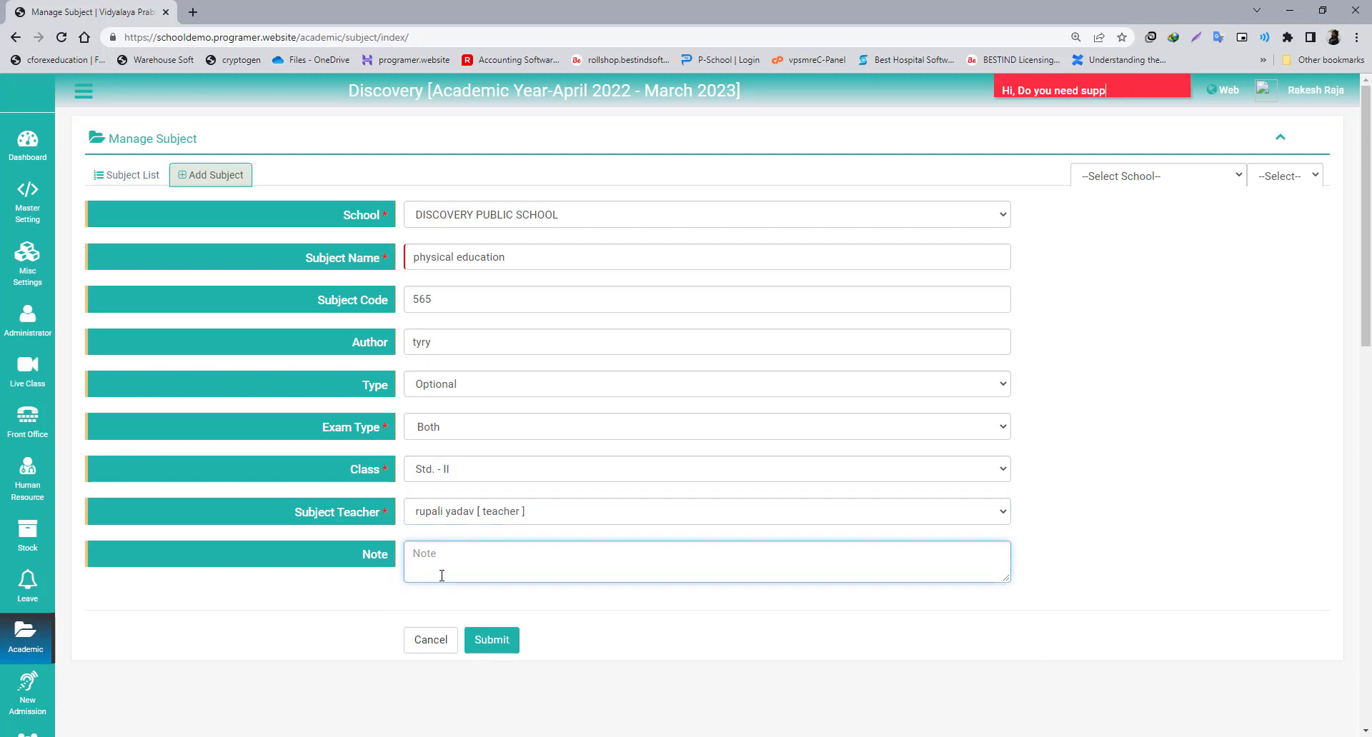
{"action": "type", "text": "dvregrth"}
{"action": "left_click", "coordinate": [492, 639]}
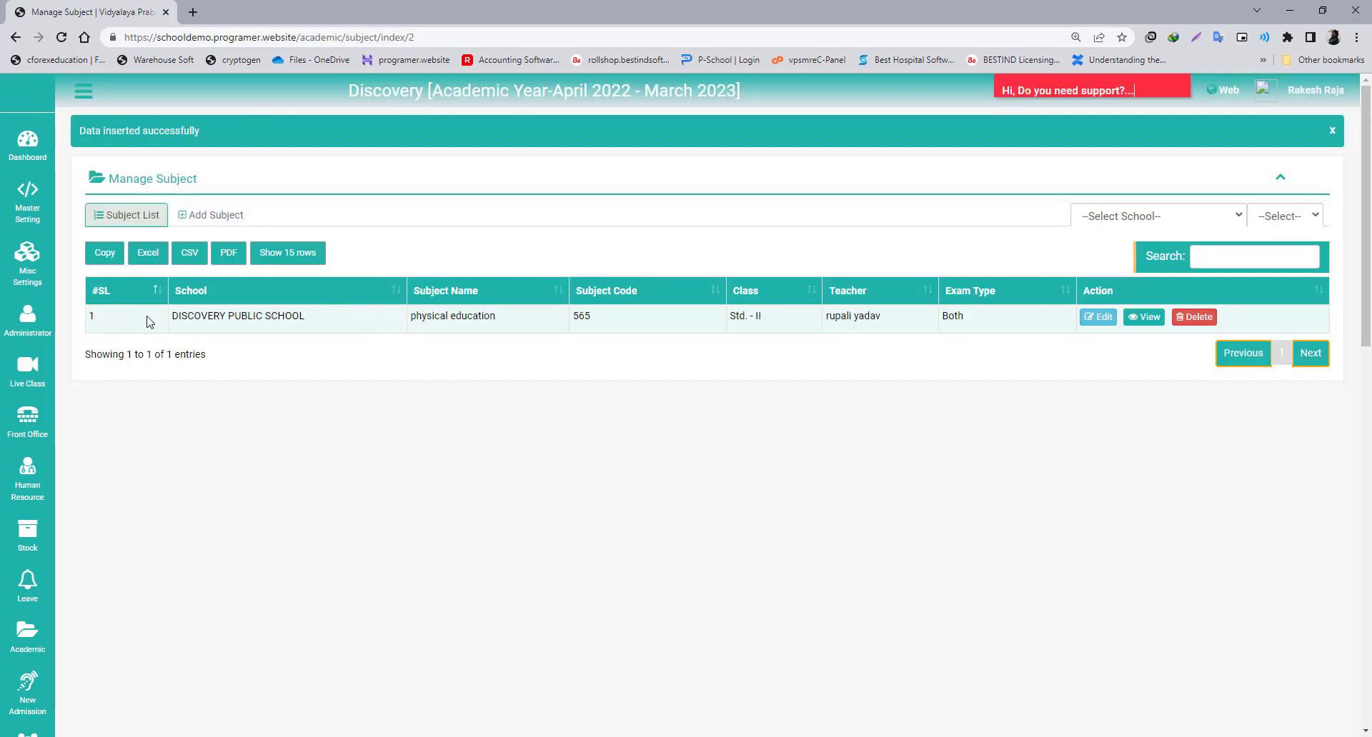
- Check the new physical education row, and filter the subject list by DISCOVERY PUBLIC SCHOOL and class Std. - II
{"action": "left_click_drag", "start_coordinate": [165, 322], "coordinate": [581, 325]}
{"action": "left_click", "coordinate": [416, 317]}
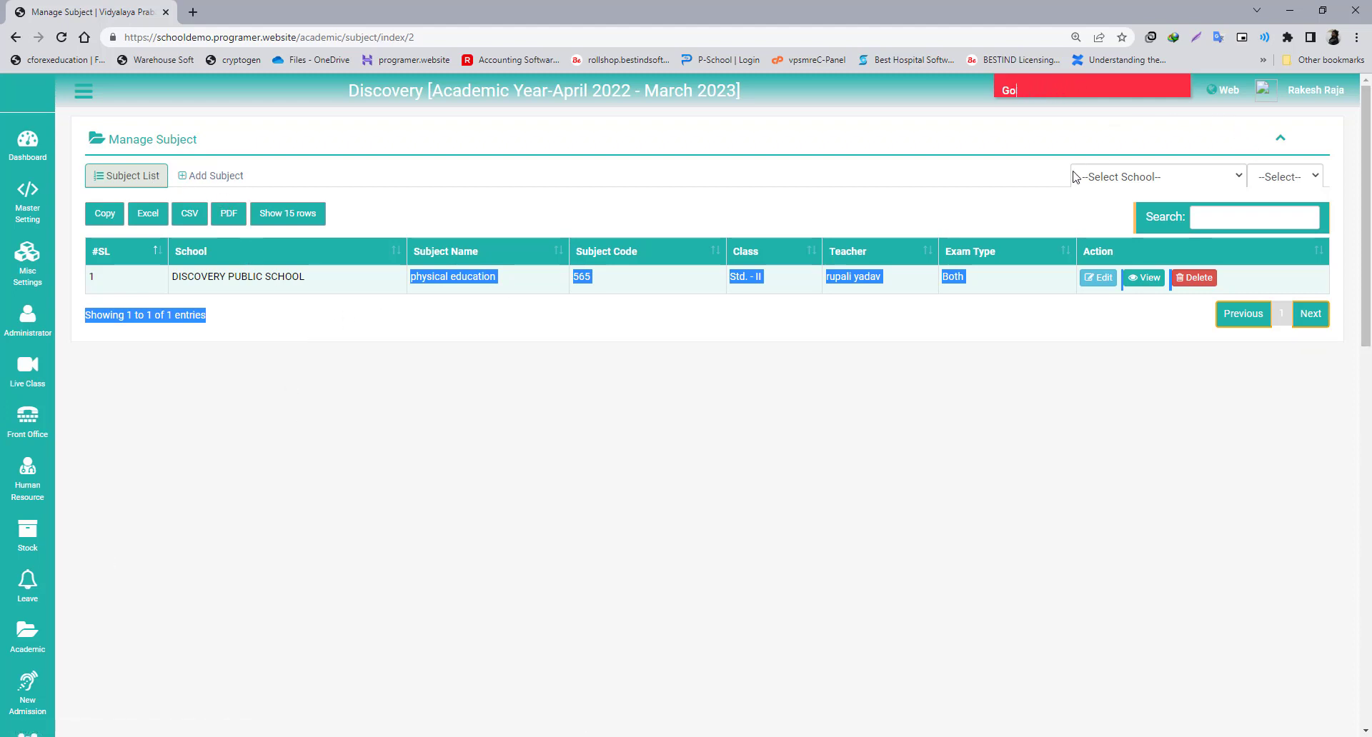
{"action": "left_click", "coordinate": [1111, 178]}
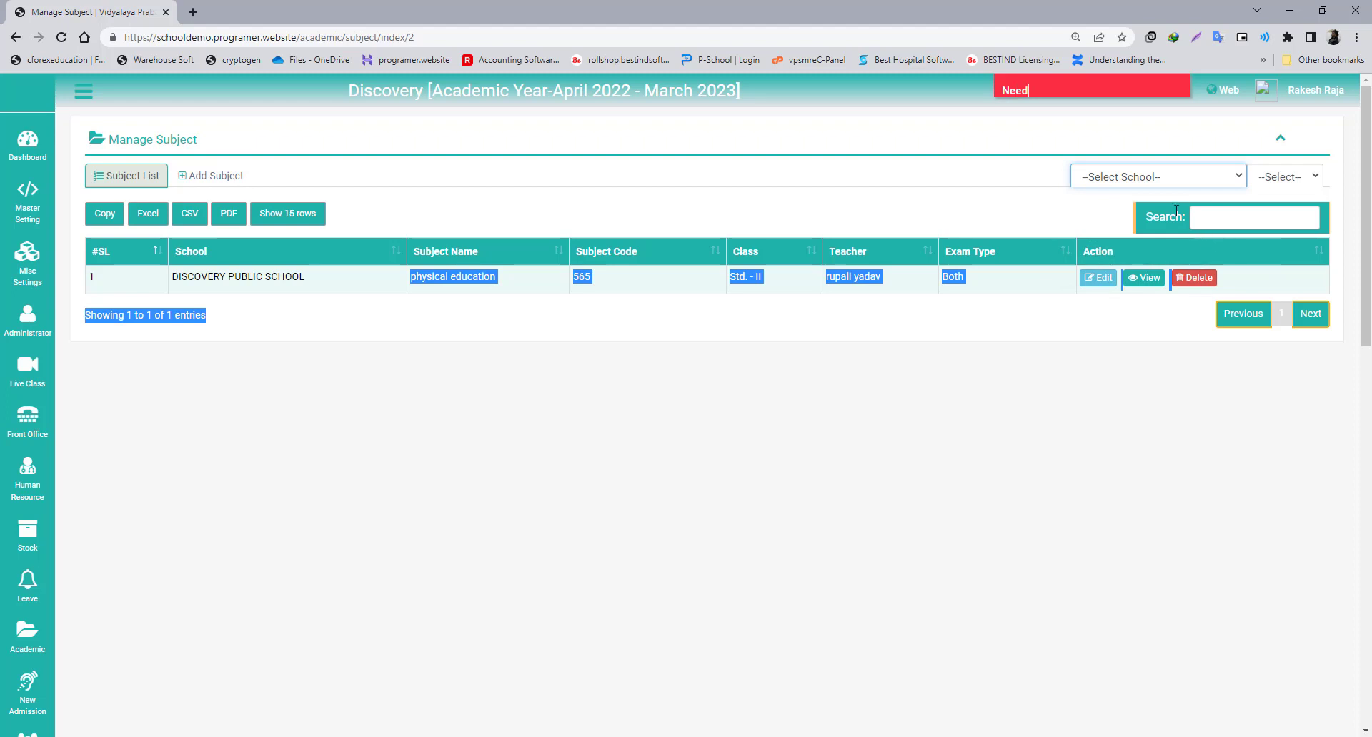
{"action": "left_click", "coordinate": [1271, 178]}
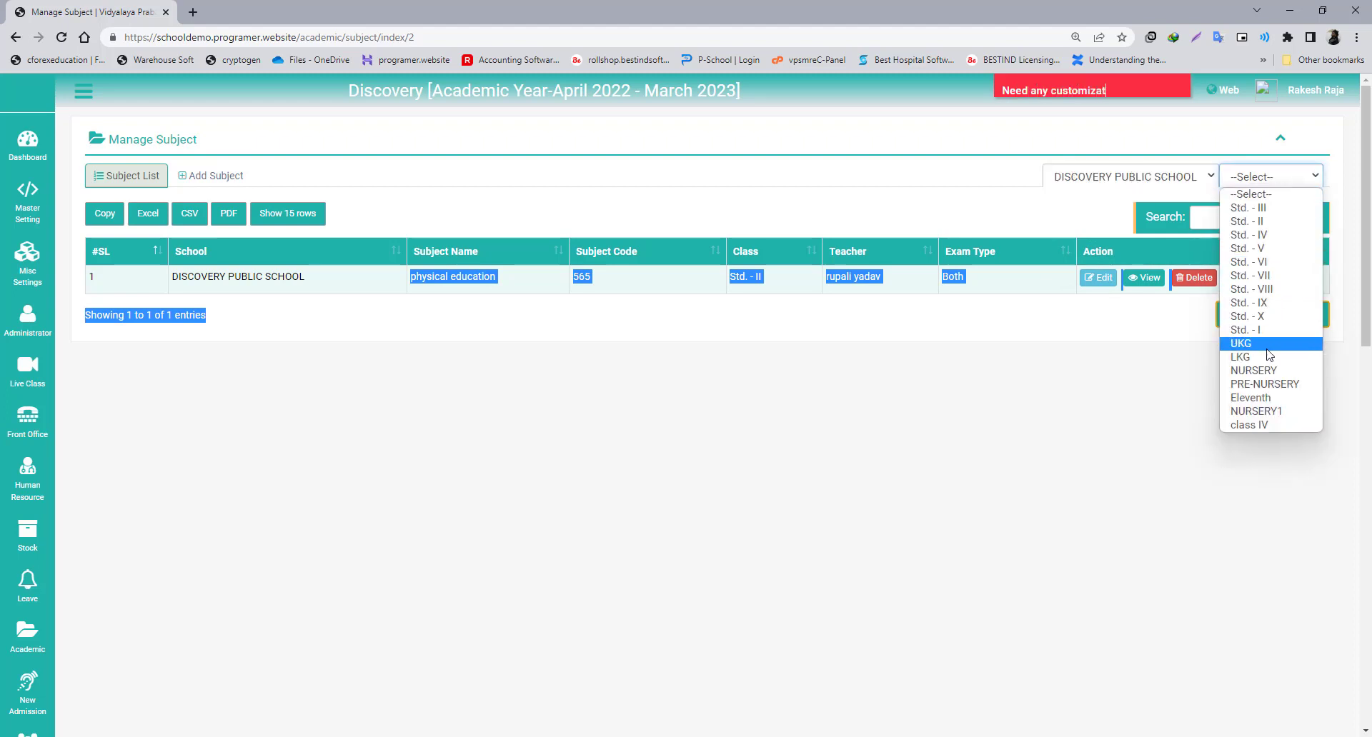
{"action": "left_click", "coordinate": [1249, 223]}
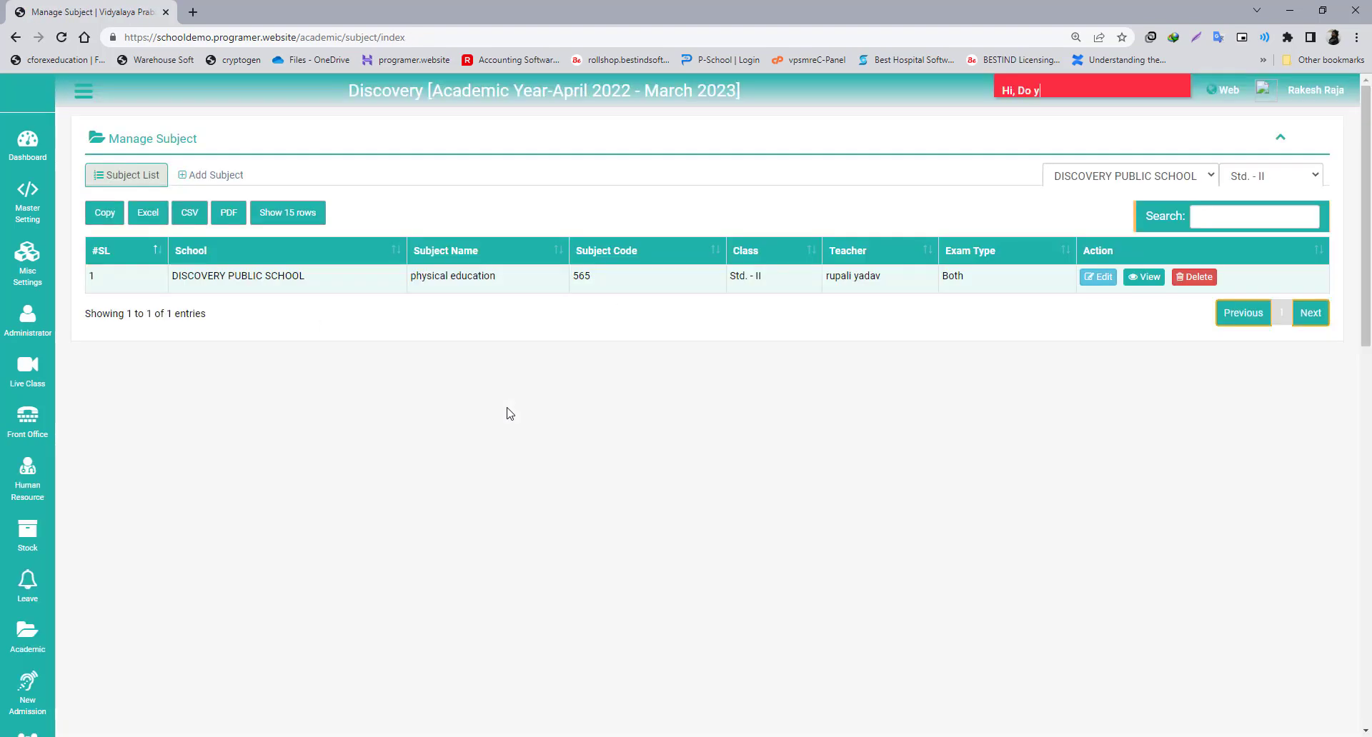
- Examine the physical education entry in the filtered list and view its full subject information, closing the details when done
{"action": "scroll", "coordinate": [510, 414], "scroll_direction": "down", "scroll_amount": 3}
{"action": "scroll", "coordinate": [509, 411], "scroll_direction": "up", "scroll_amount": 3}
{"action": "left_click_drag", "start_coordinate": [521, 276], "coordinate": [411, 277]}
{"action": "left_click", "coordinate": [1213, 461]}
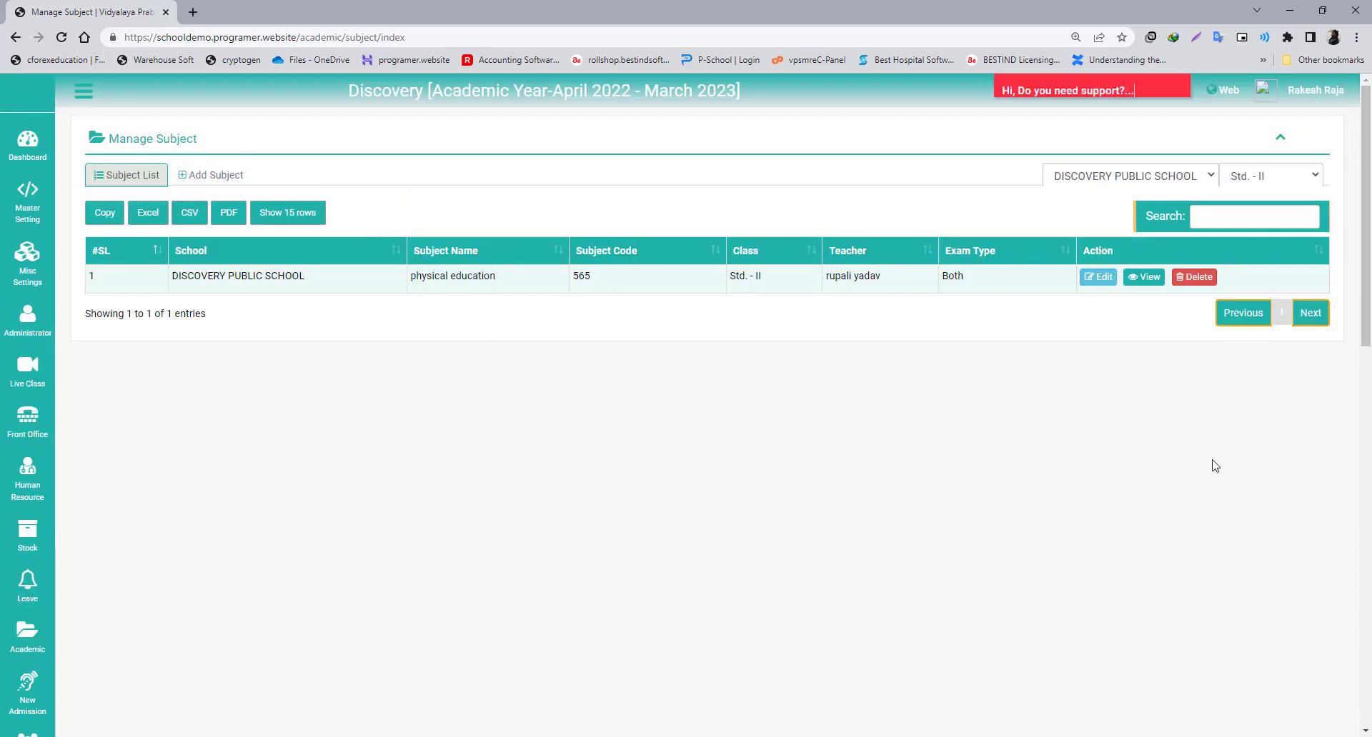
{"action": "left_click", "coordinate": [1144, 279]}
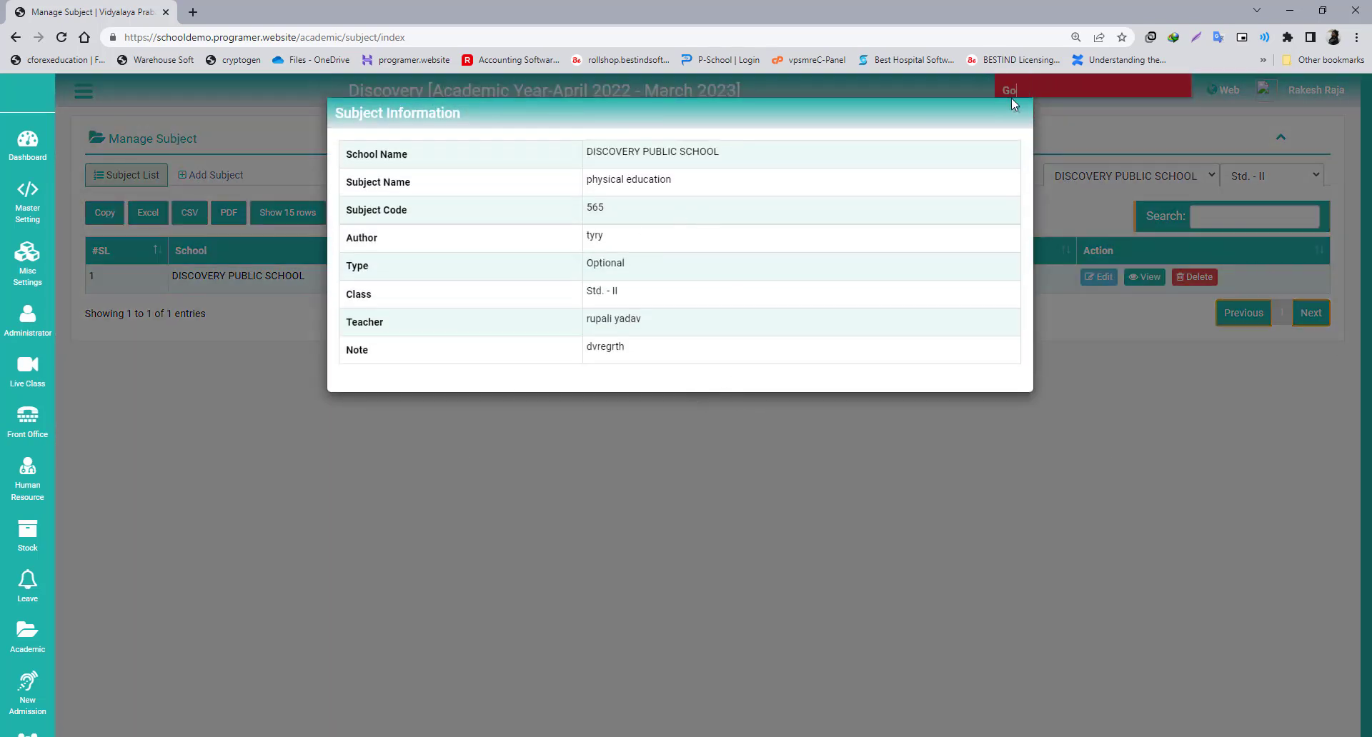
{"action": "left_click", "coordinate": [1017, 112]}
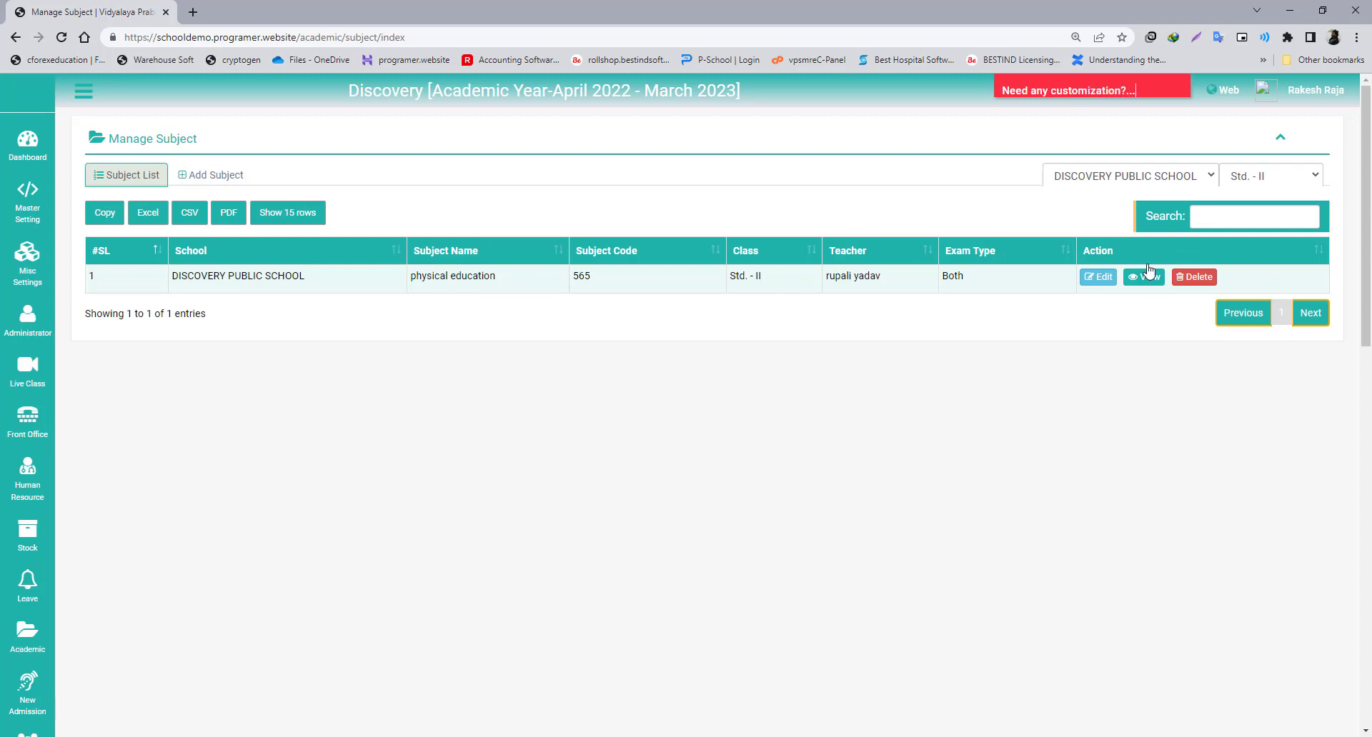
- Edit the physical education subject to assign the first listed Hindi teacher, and save the update
{"action": "left_click", "coordinate": [1096, 277]}
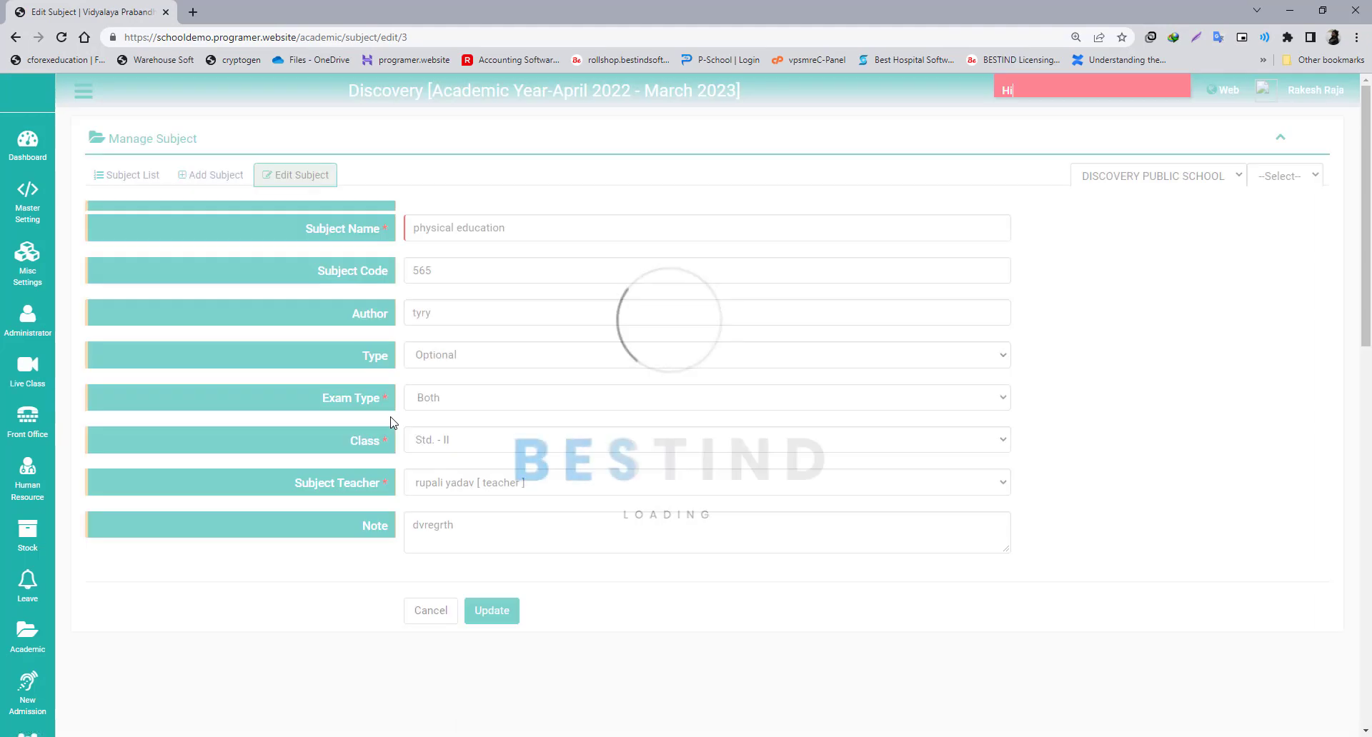
{"action": "left_click", "coordinate": [453, 529]}
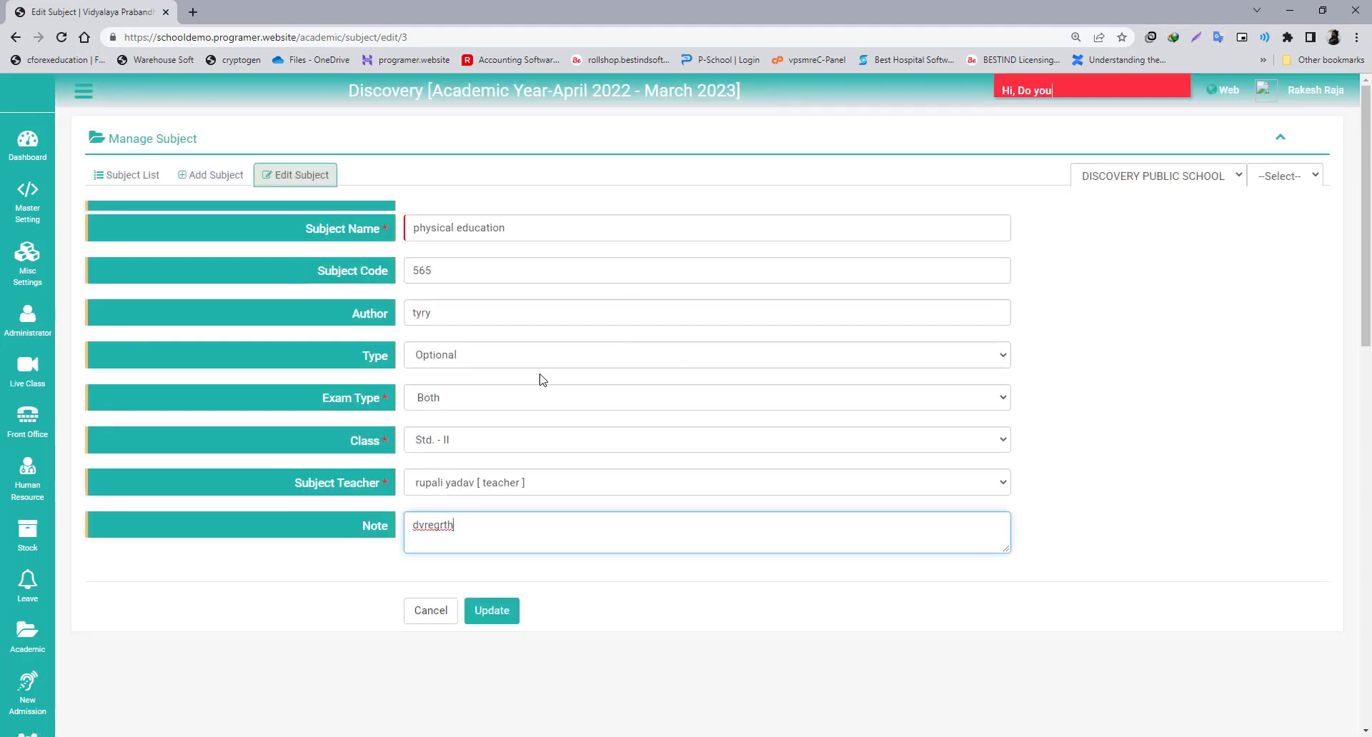
{"action": "left_click", "coordinate": [564, 483]}
{"action": "left_click", "coordinate": [501, 514]}
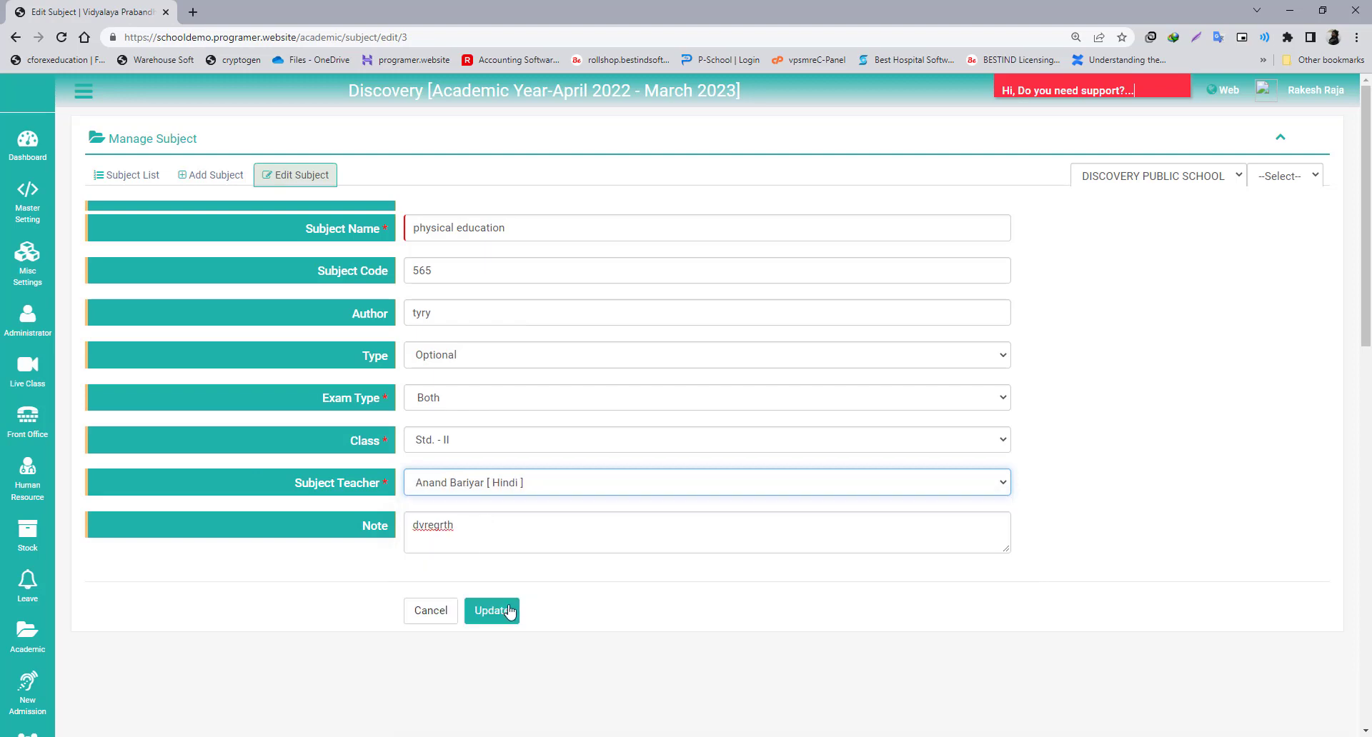
{"action": "left_click", "coordinate": [509, 611]}
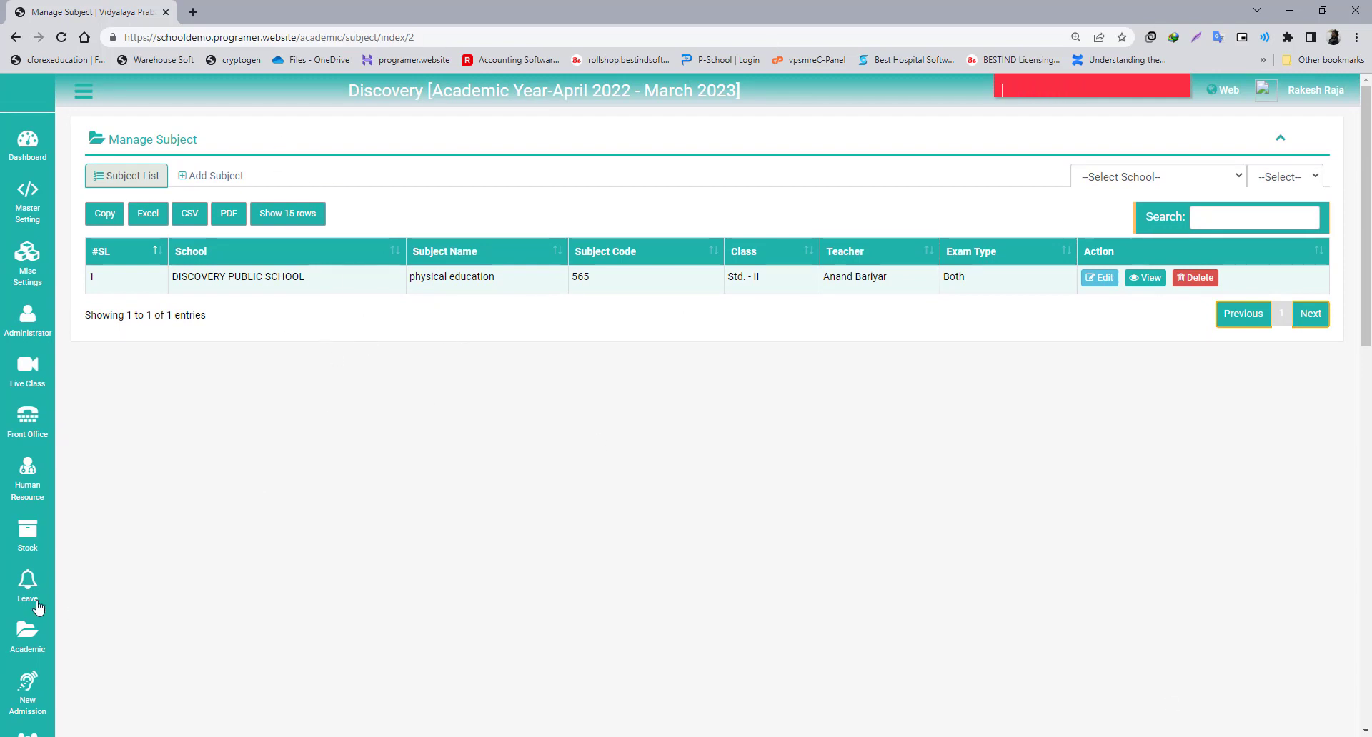
- Open the academic batch list and examine the batches, classes and class teachers listed for DISCOVERY PUBLIC SCHOOL
{"action": "left_click", "coordinate": [27, 639]}
{"action": "scroll", "coordinate": [67, 650], "scroll_direction": "down", "scroll_amount": 4}
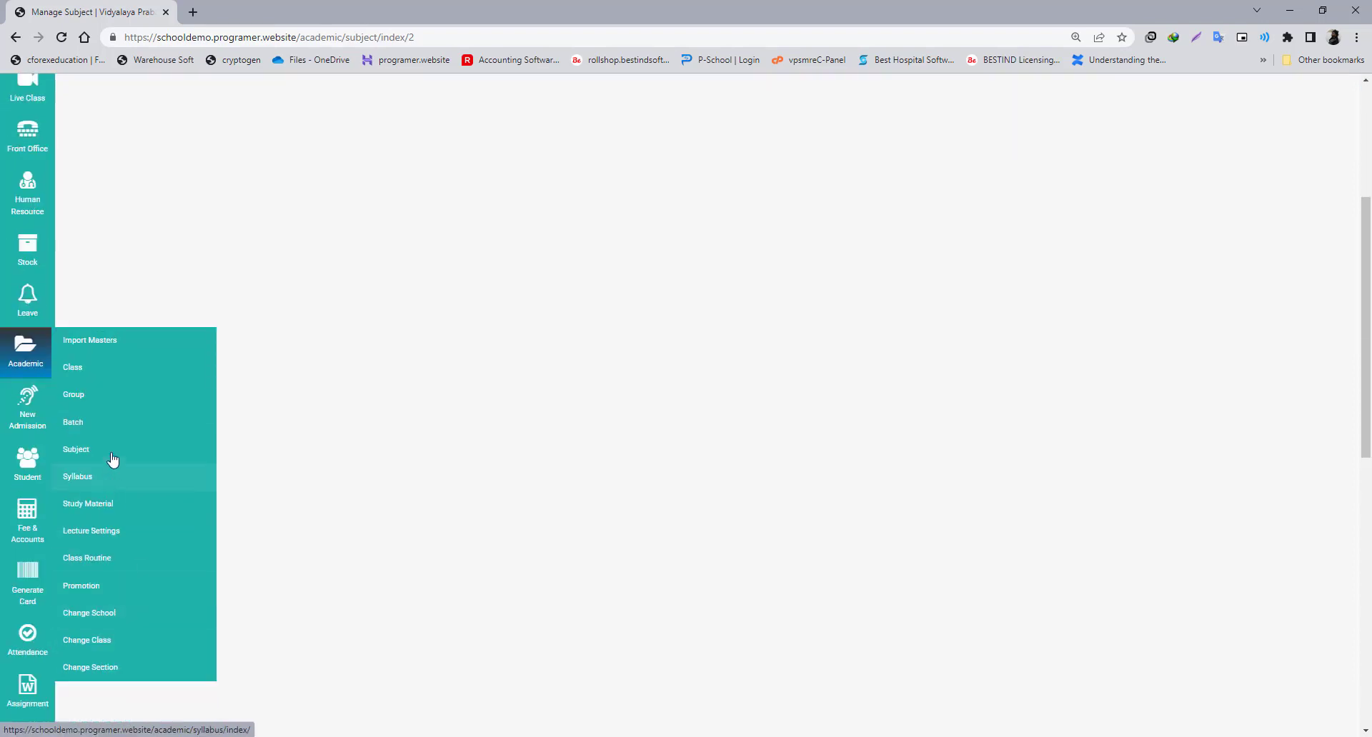
{"action": "left_click", "coordinate": [87, 436]}
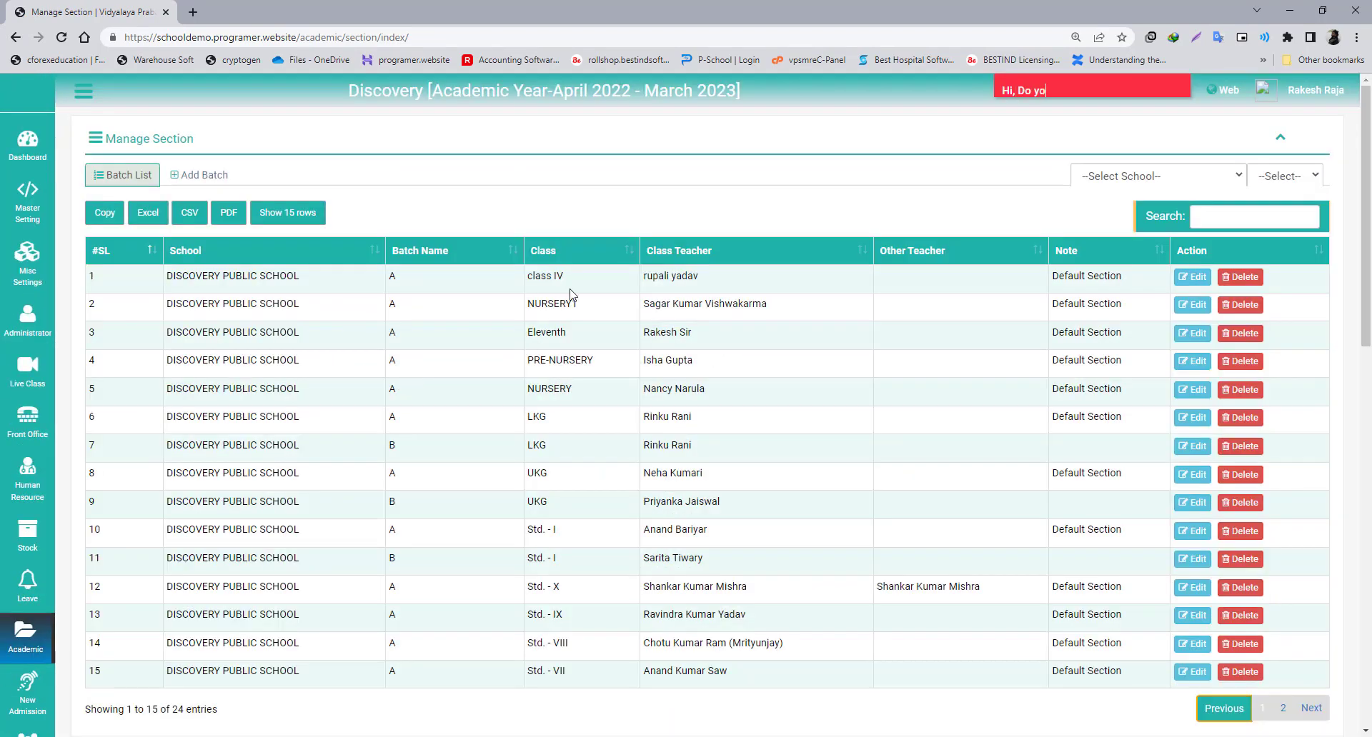
{"action": "scroll", "coordinate": [418, 456], "scroll_direction": "down", "scroll_amount": 3}
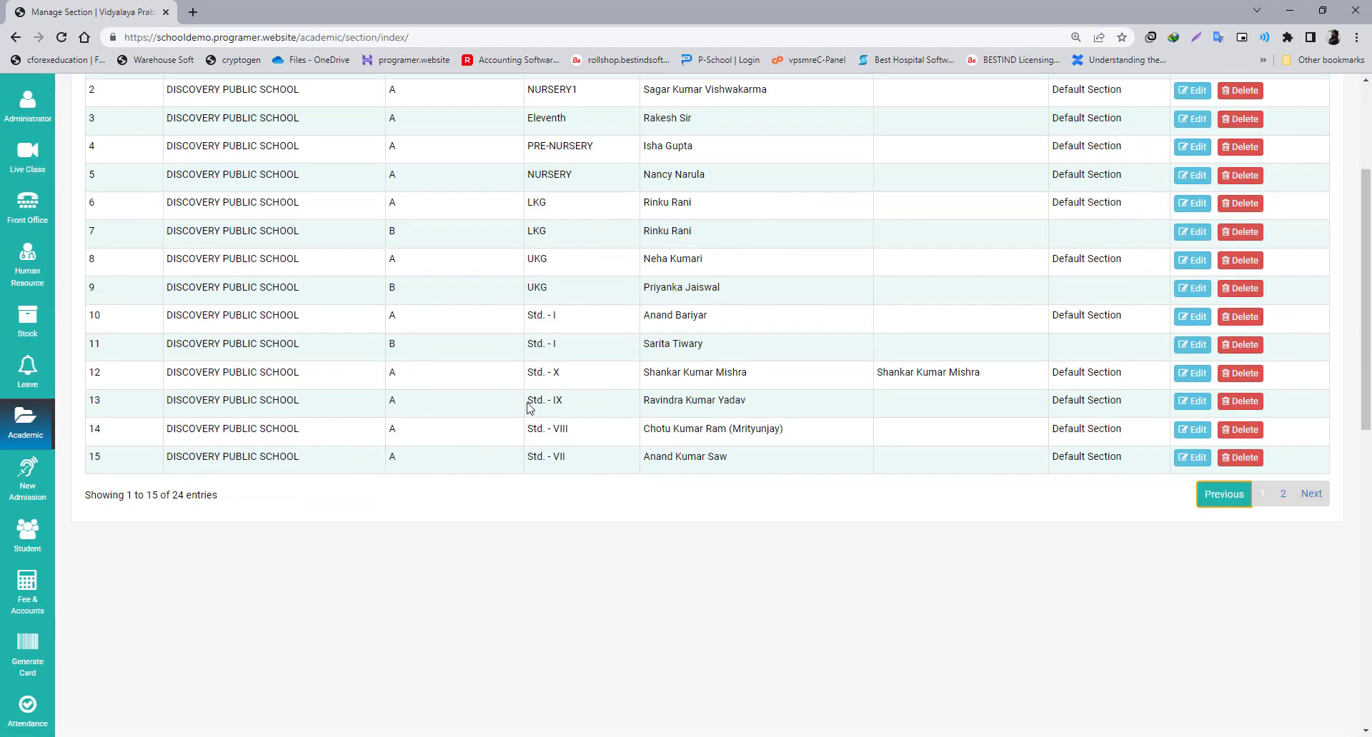
- Start a new batch for DISCOVERY PUBLIC SCHOOL and enter star as its batch name
{"action": "scroll", "coordinate": [529, 407], "scroll_direction": "up", "scroll_amount": 3}
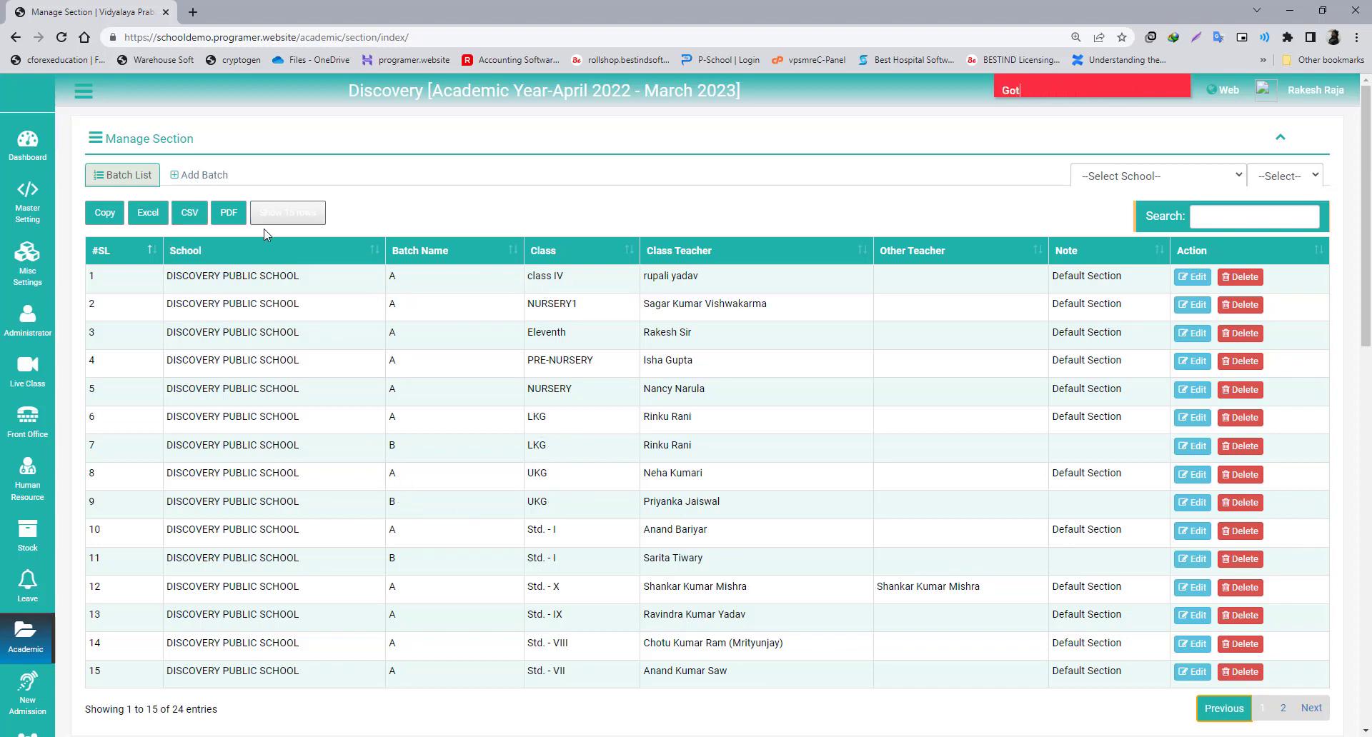
{"action": "scroll", "coordinate": [255, 411], "scroll_direction": "down", "scroll_amount": 5}
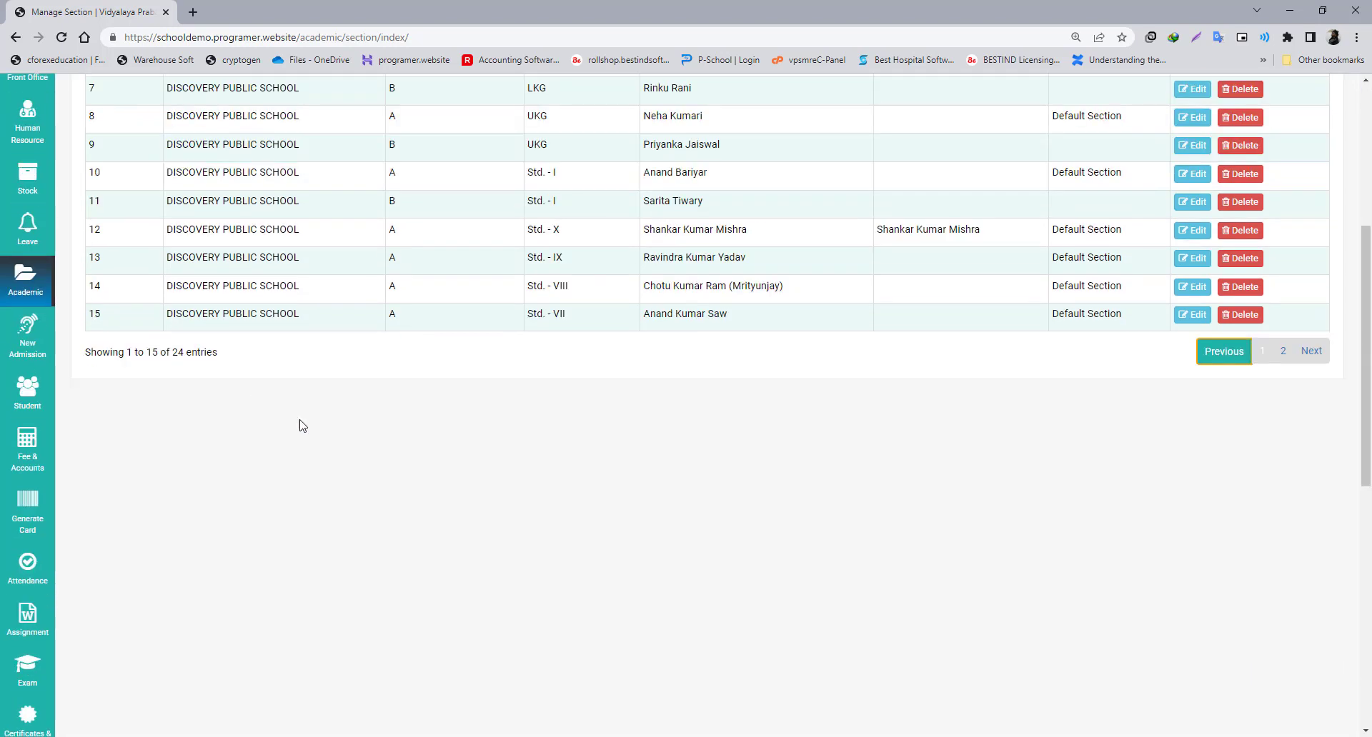
{"action": "scroll", "coordinate": [448, 406], "scroll_direction": "up", "scroll_amount": 5}
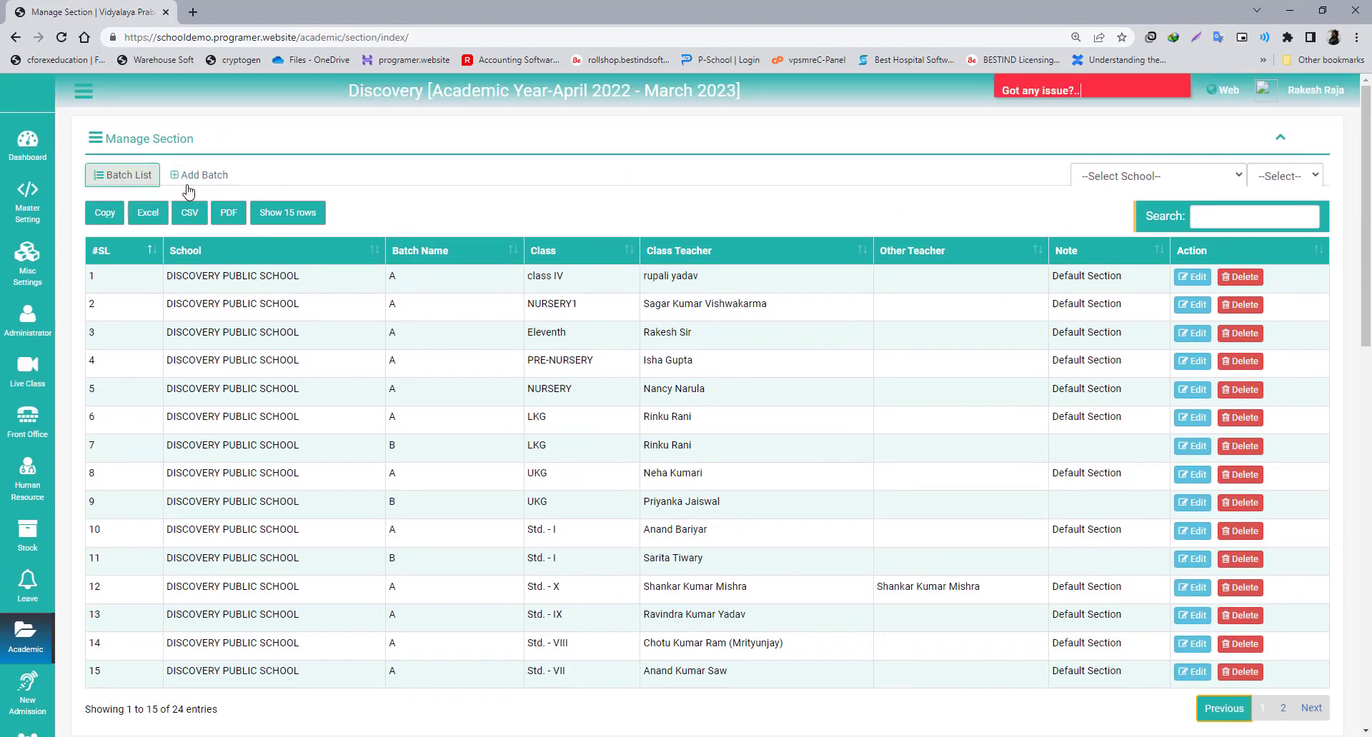
{"action": "left_click", "coordinate": [191, 180]}
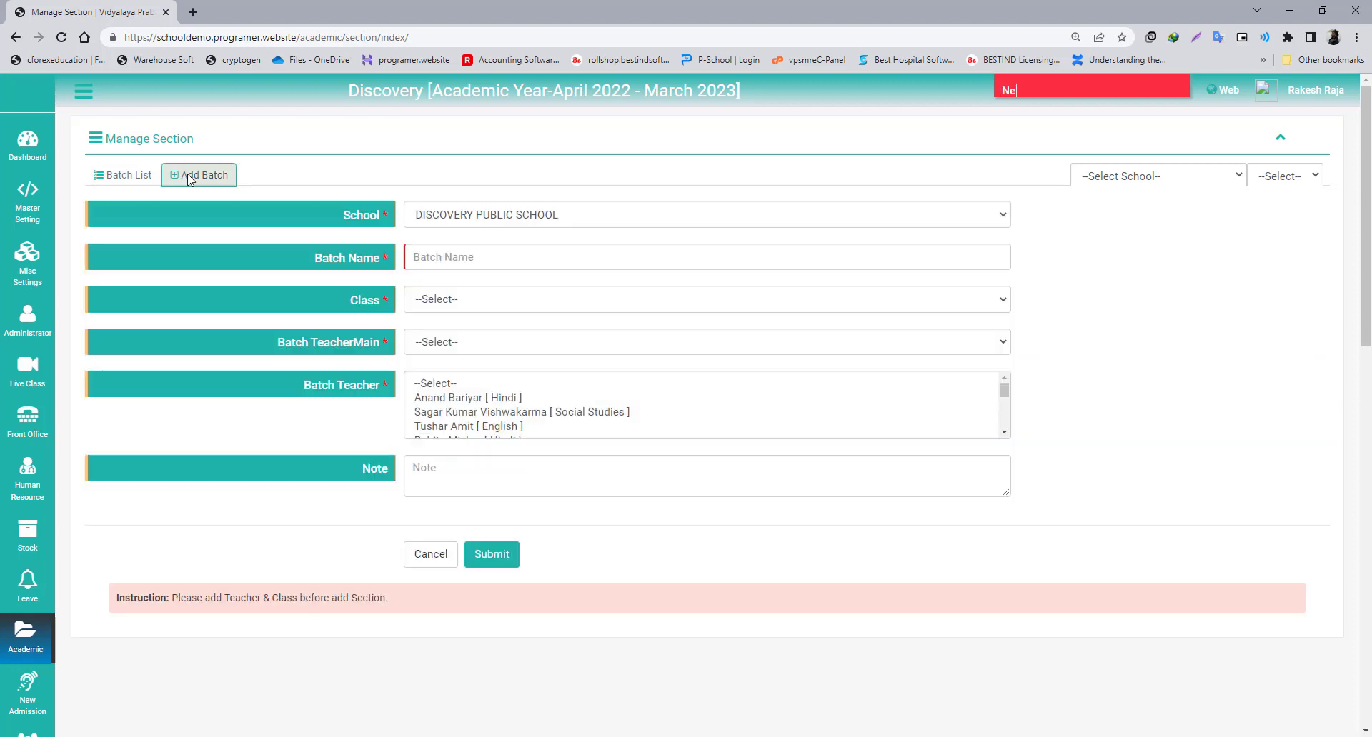
{"action": "left_click", "coordinate": [432, 215]}
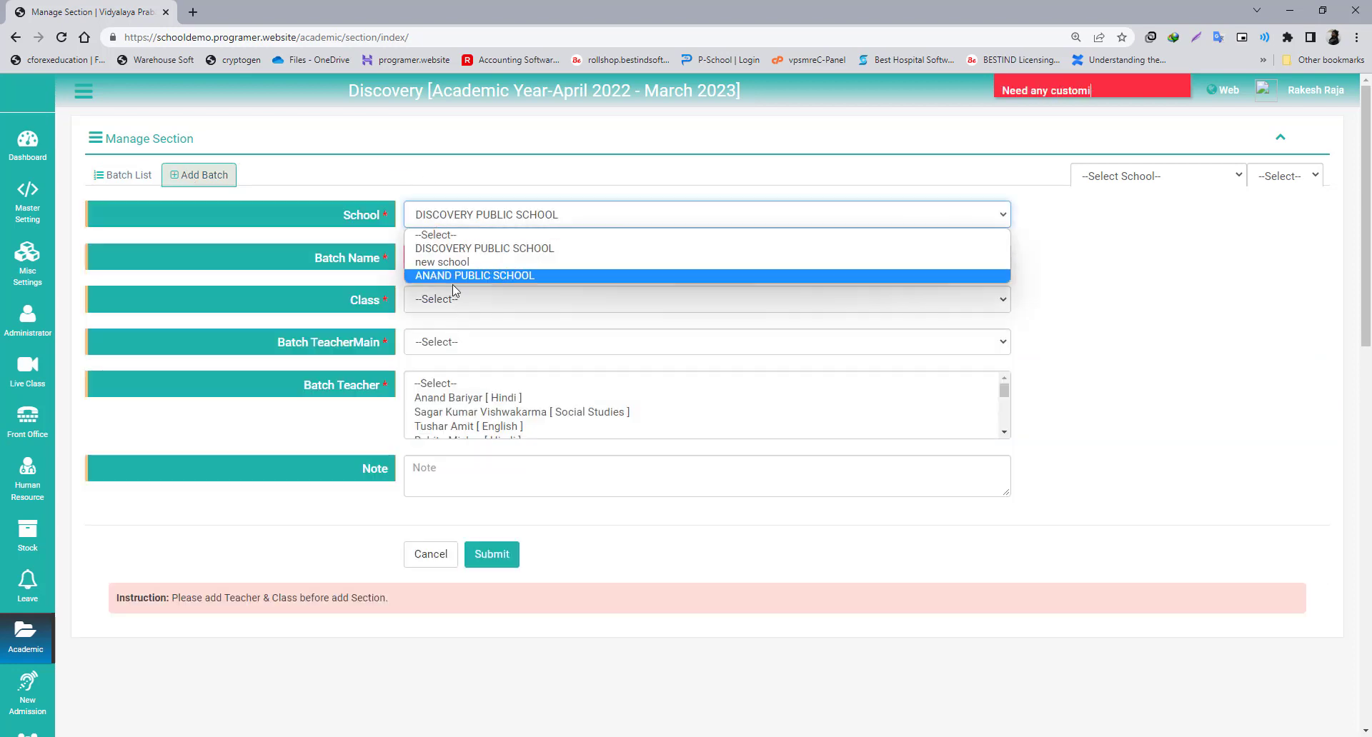
{"action": "left_click", "coordinate": [433, 251]}
{"action": "left_click", "coordinate": [462, 268]}
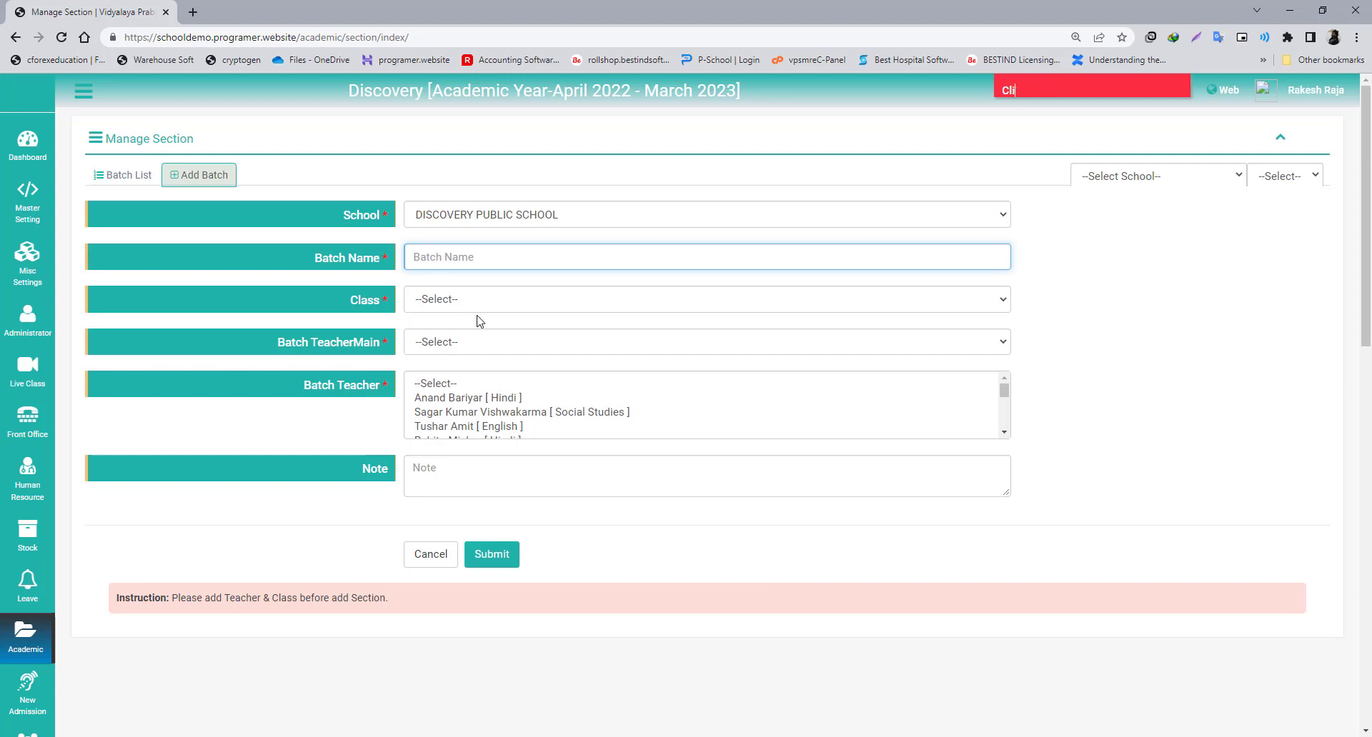
{"action": "type", "text": "1"}
{"action": "key", "text": "BackSpace"}
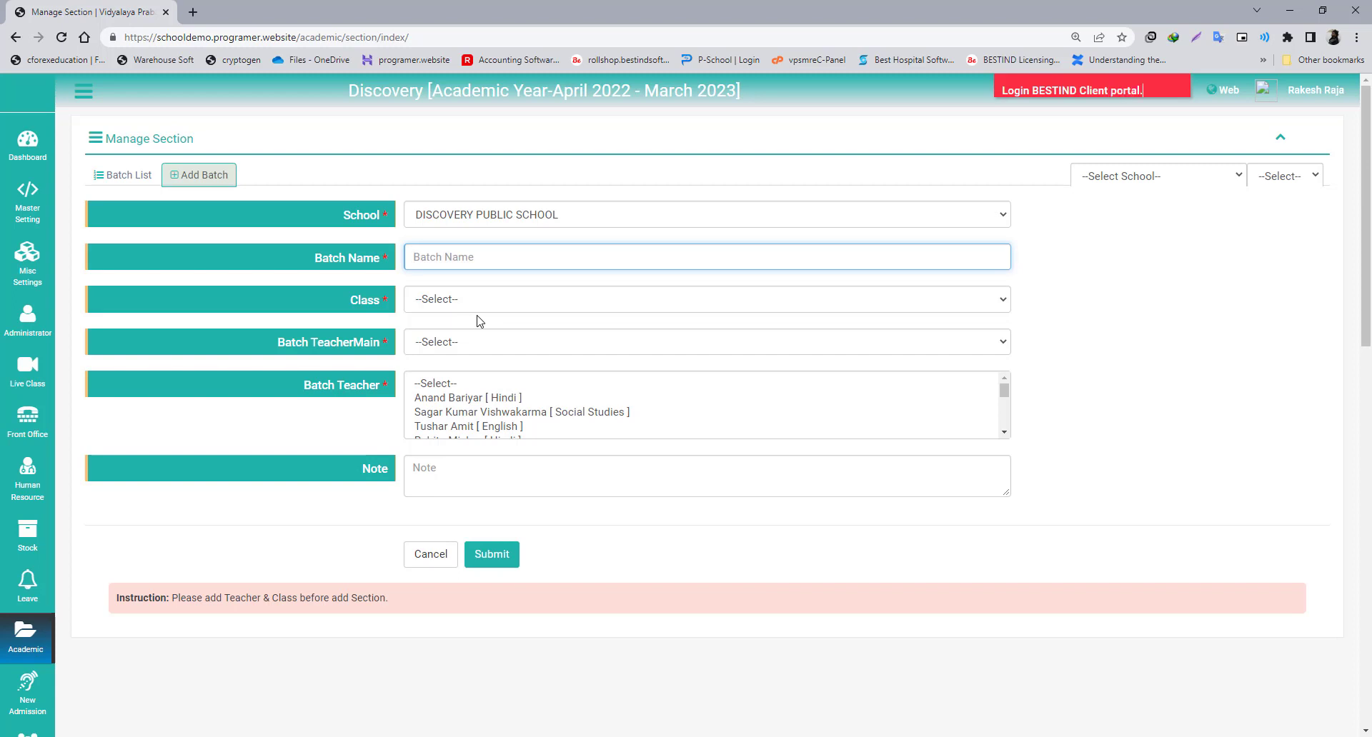
{"action": "type", "text": "star"}
- Set the new batch's class to Std. - I and its main teacher to the first person listed with the role Teacher
{"action": "left_click", "coordinate": [433, 308]}
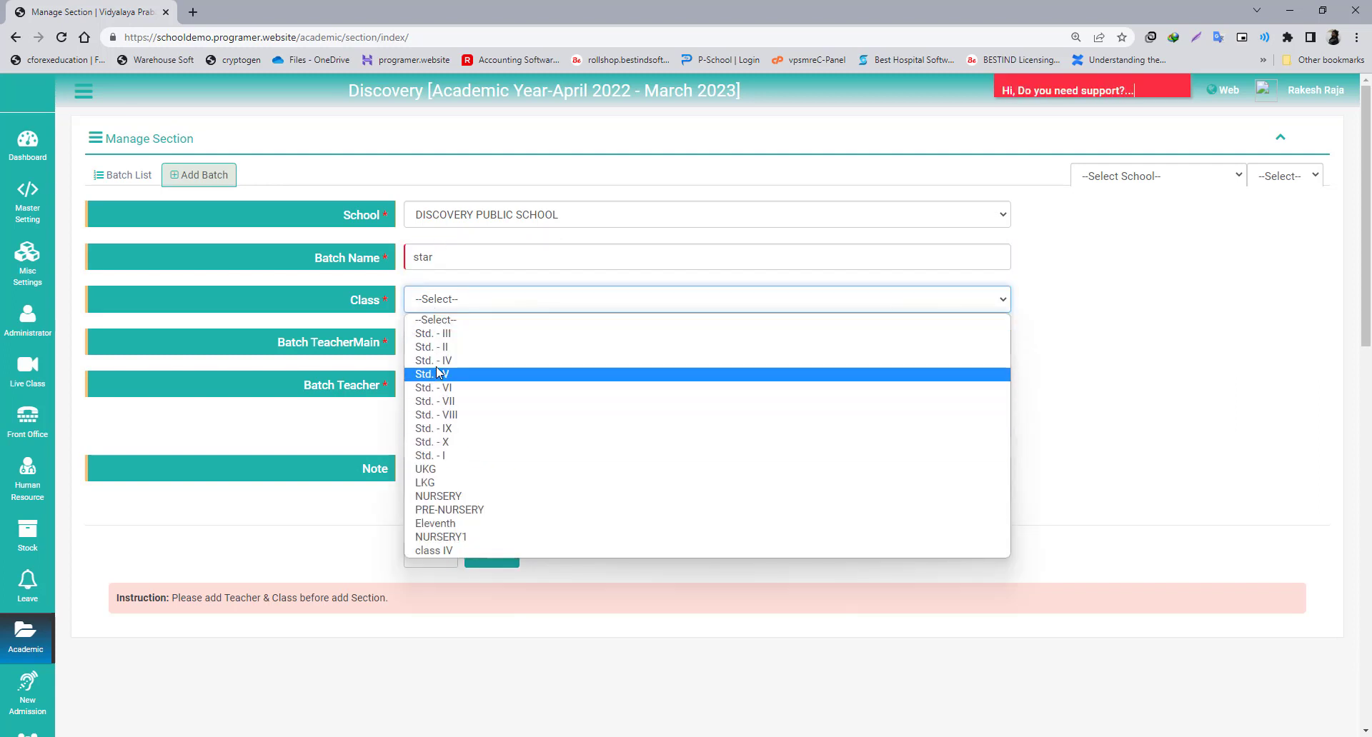
{"action": "left_click", "coordinate": [443, 458]}
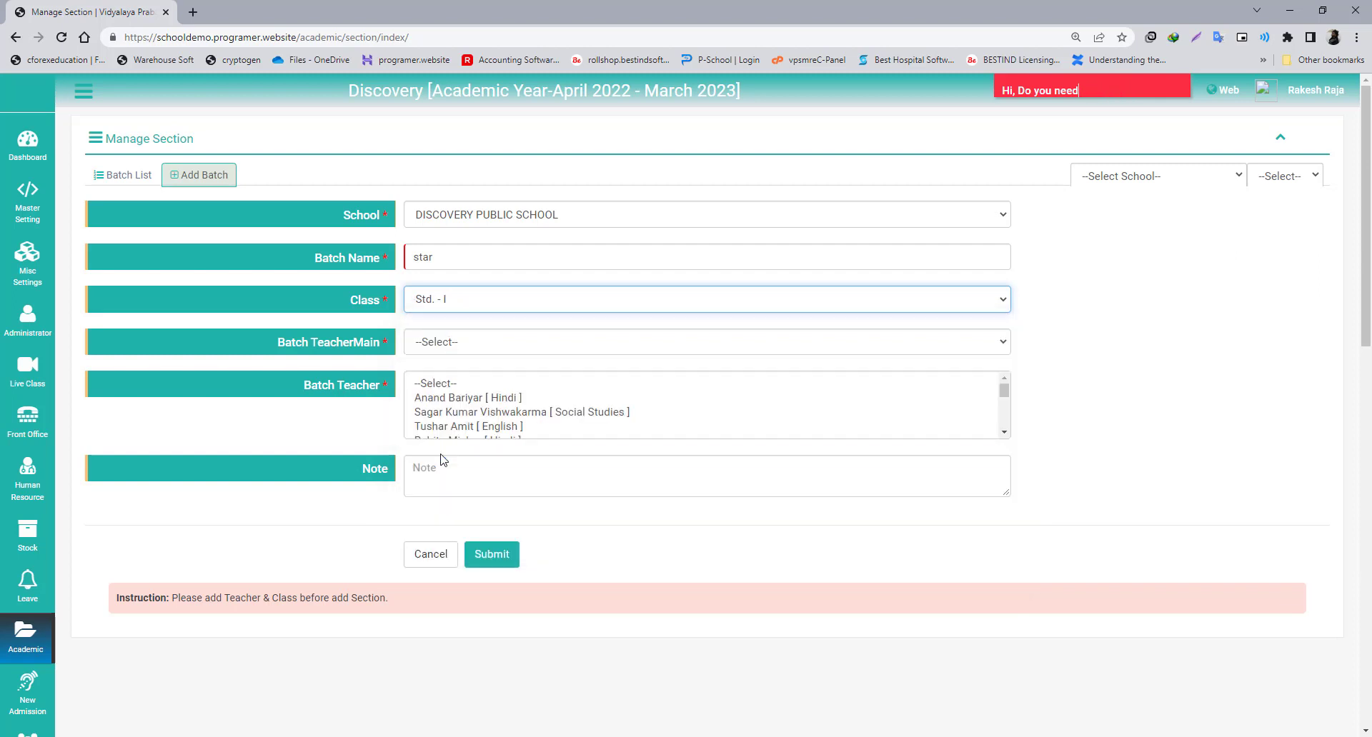
{"action": "left_click", "coordinate": [431, 347]}
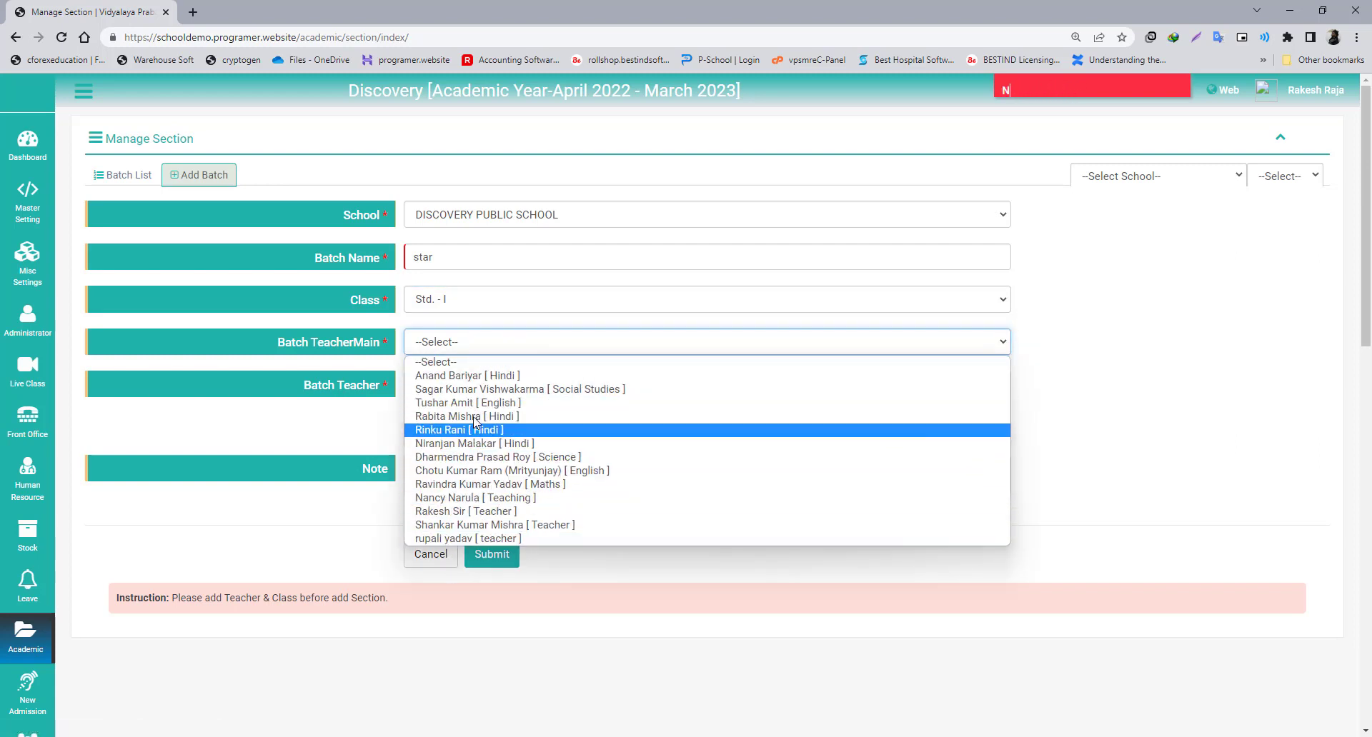
{"action": "left_click", "coordinate": [439, 512]}
- Submit the batch with the first listed Hindi teacher as batch teacher and srte5y as the note
{"action": "scroll", "coordinate": [493, 437], "scroll_direction": "down", "scroll_amount": 2}
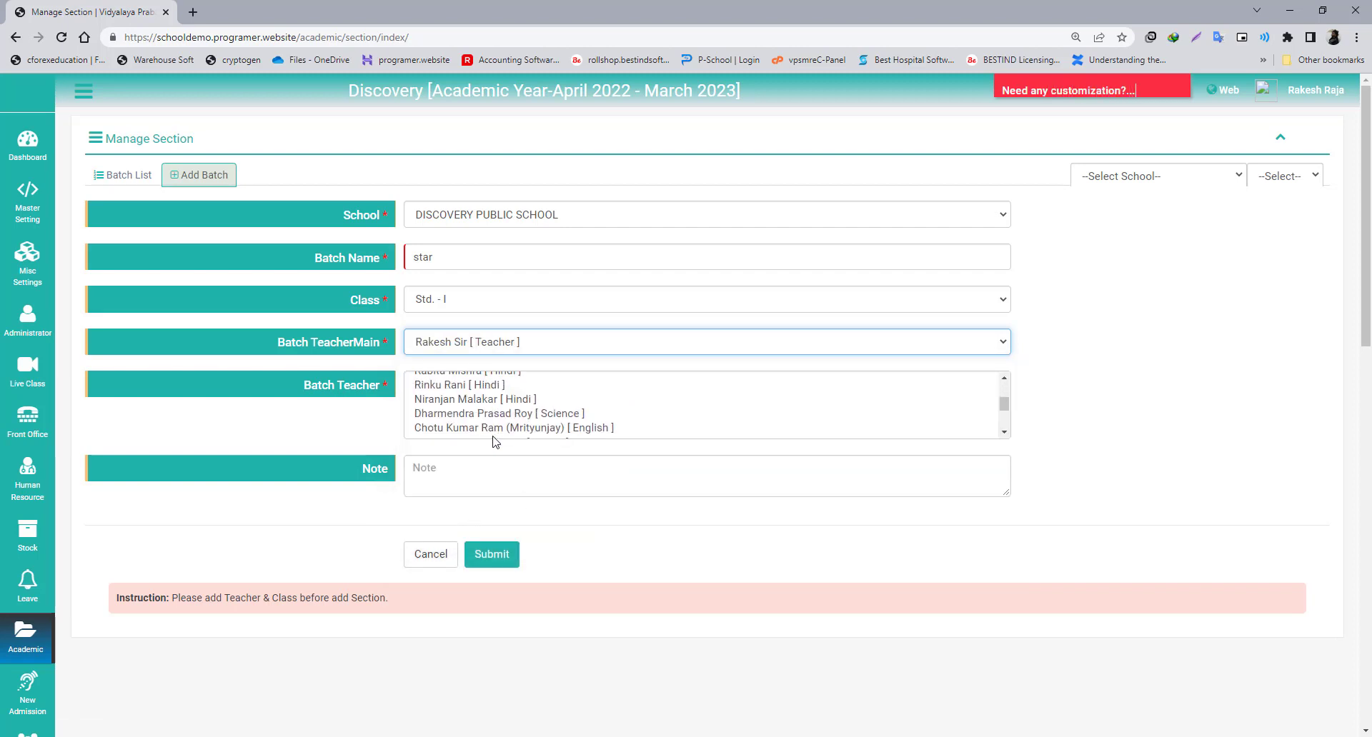
{"action": "scroll", "coordinate": [493, 438], "scroll_direction": "up", "scroll_amount": 2}
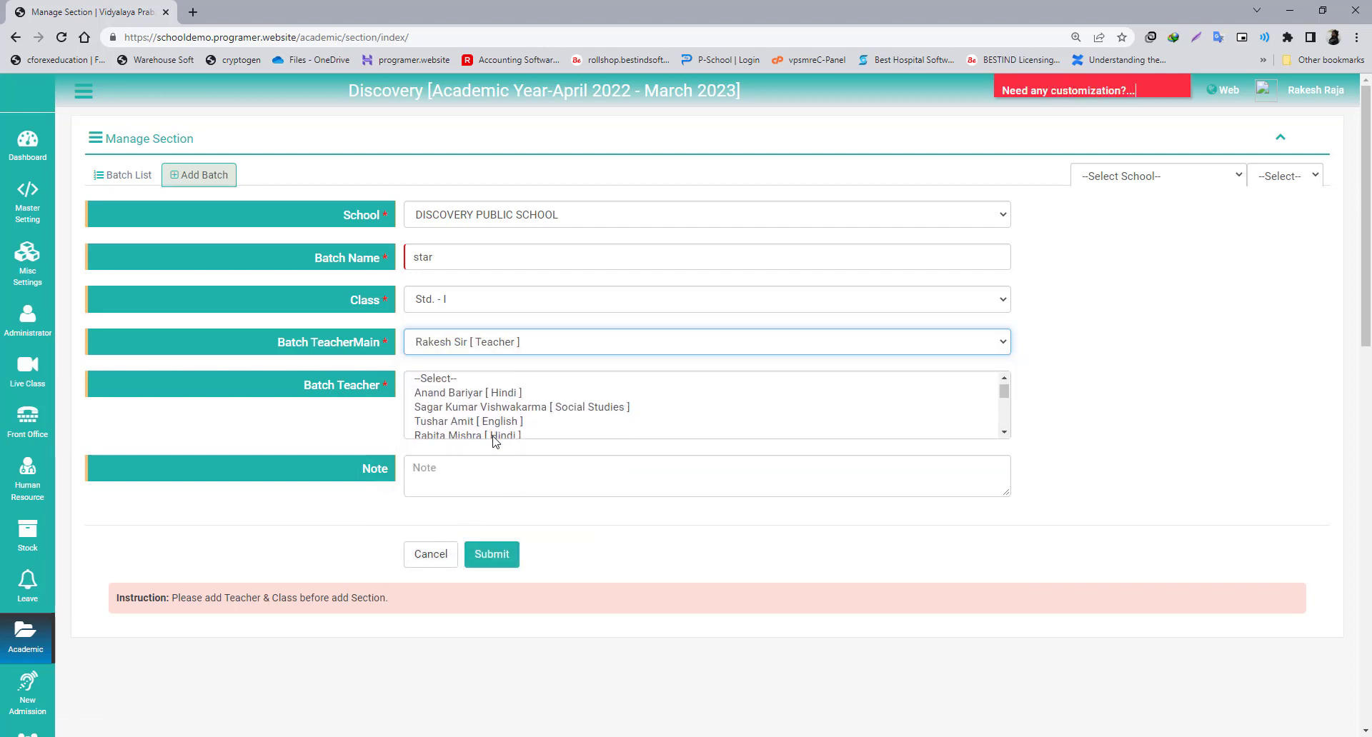
{"action": "left_click", "coordinate": [437, 385]}
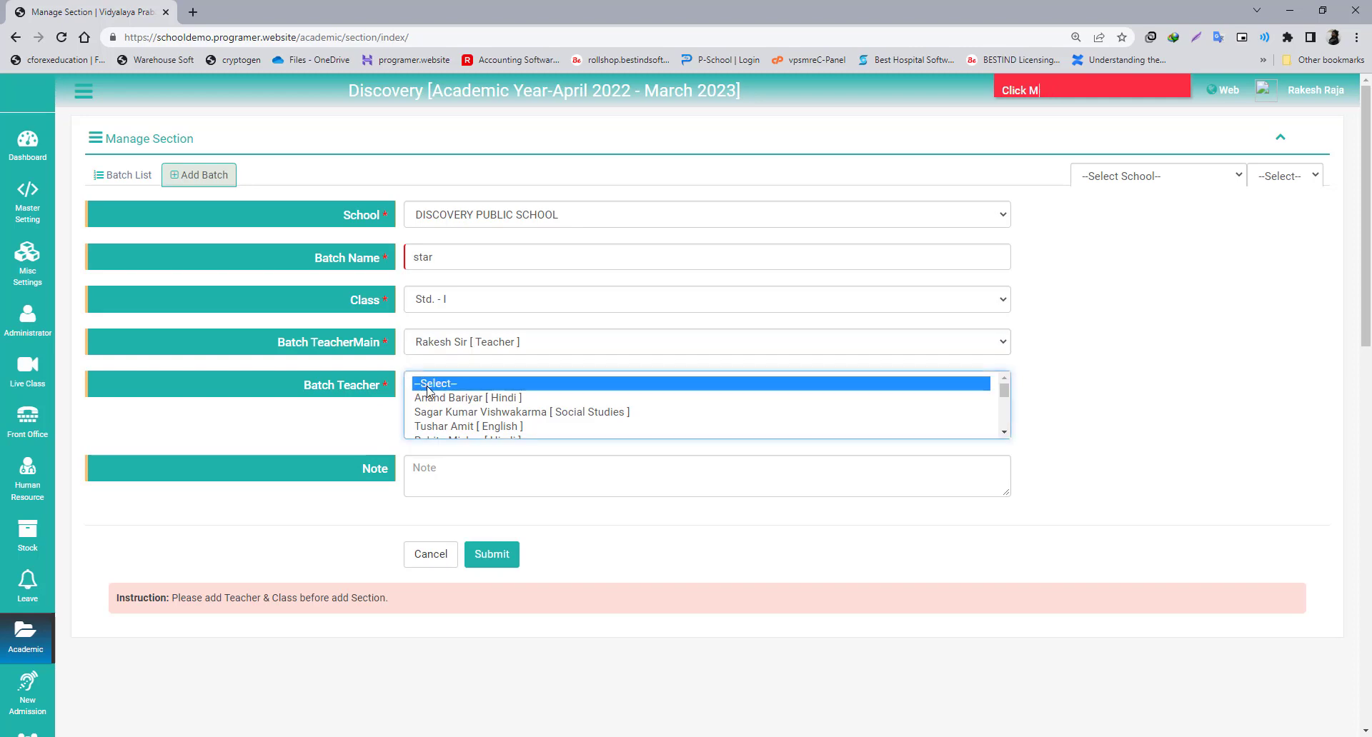
{"action": "left_click_drag", "start_coordinate": [431, 402], "coordinate": [445, 434]}
{"action": "scroll", "coordinate": [531, 456], "scroll_direction": "down", "scroll_amount": 4}
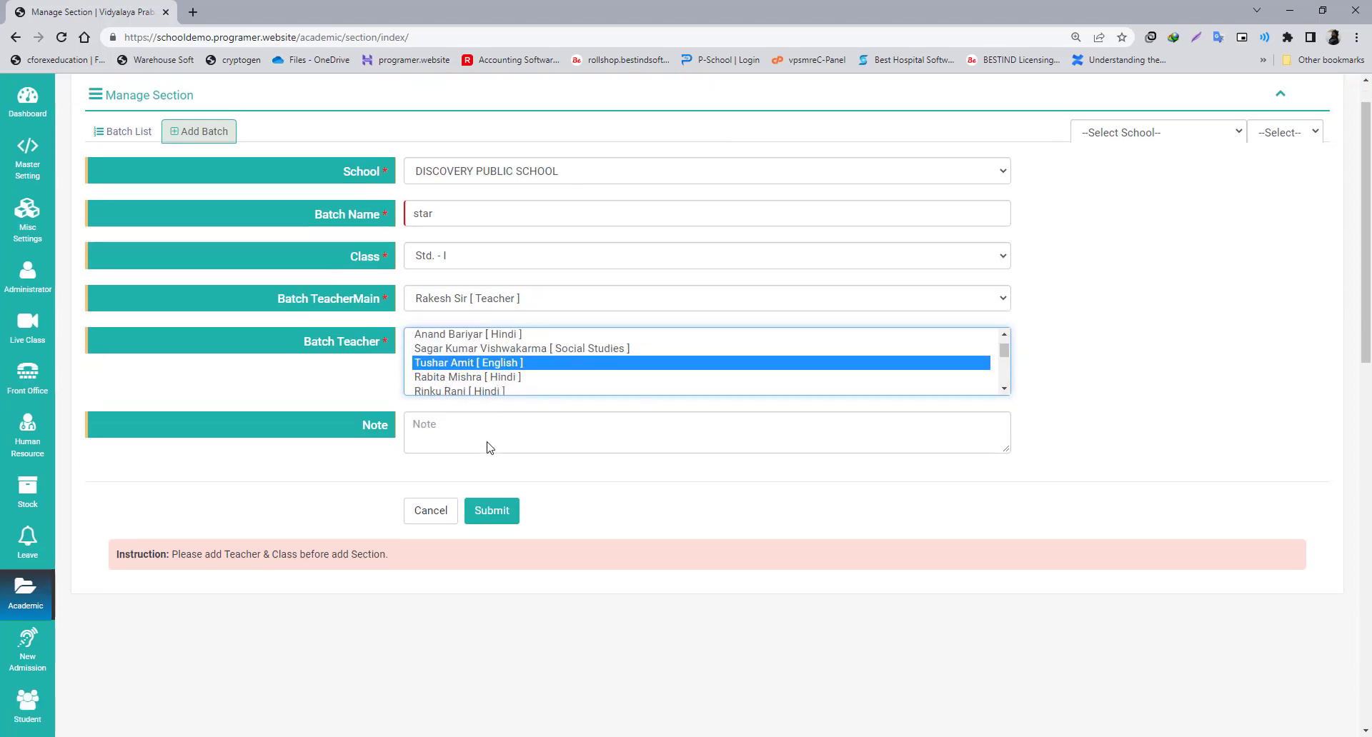
{"action": "scroll", "coordinate": [474, 394], "scroll_direction": "up", "scroll_amount": 1}
{"action": "right_click", "coordinate": [450, 213]}
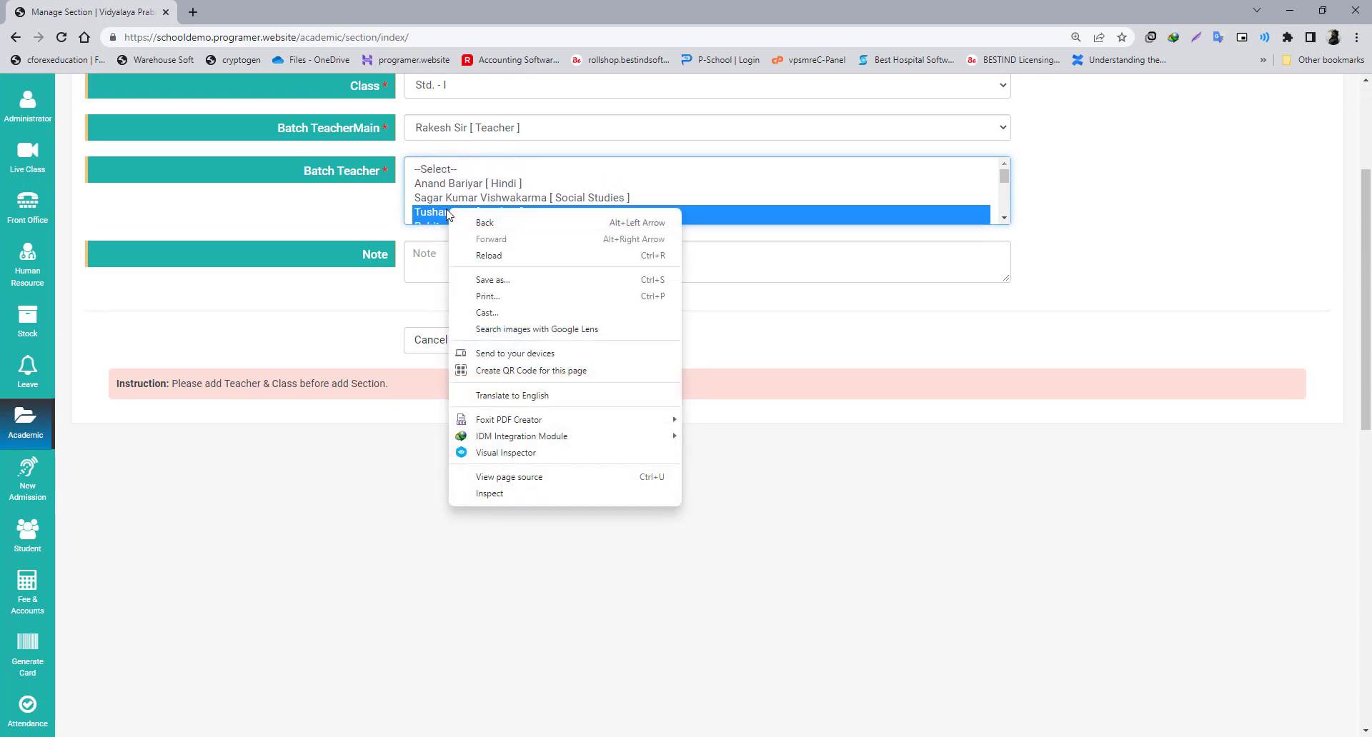
{"action": "left_click", "coordinate": [421, 186]}
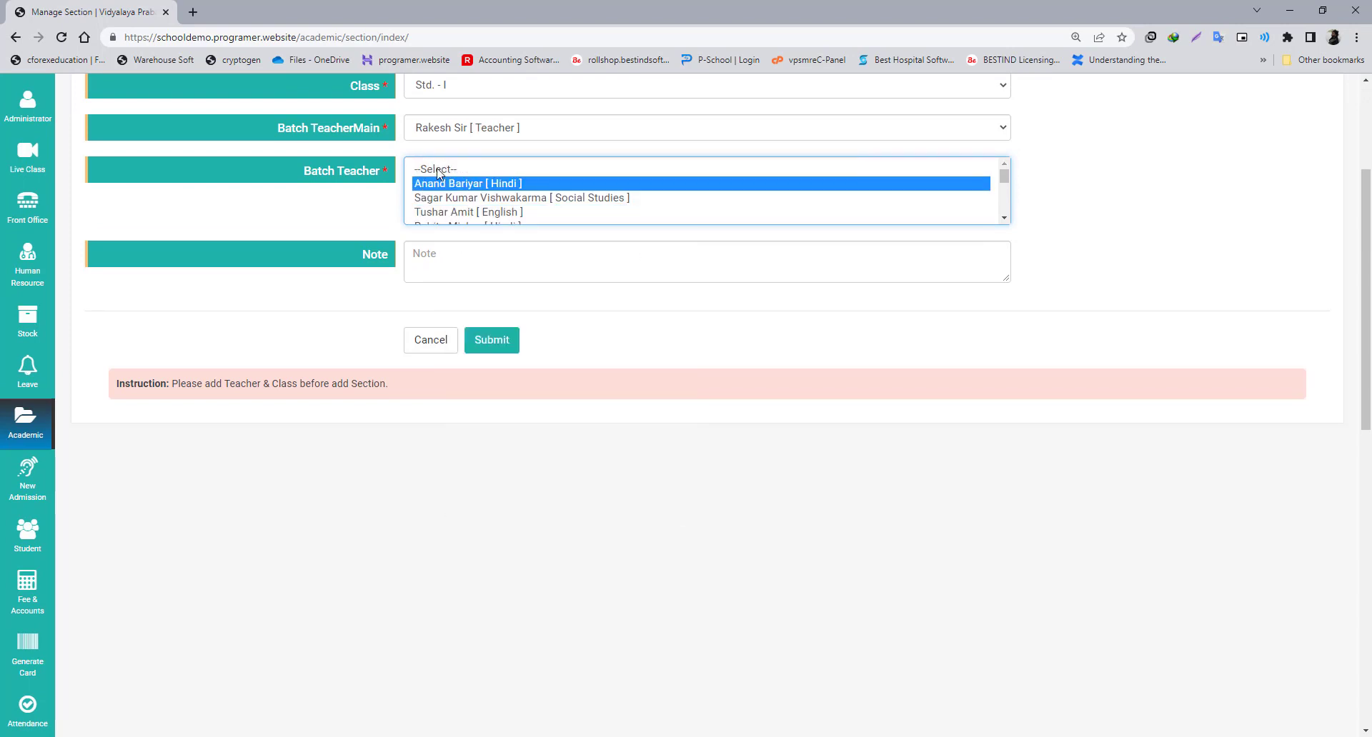
{"action": "left_click", "coordinate": [438, 170]}
{"action": "left_click", "coordinate": [434, 185]}
{"action": "left_click", "coordinate": [437, 256]}
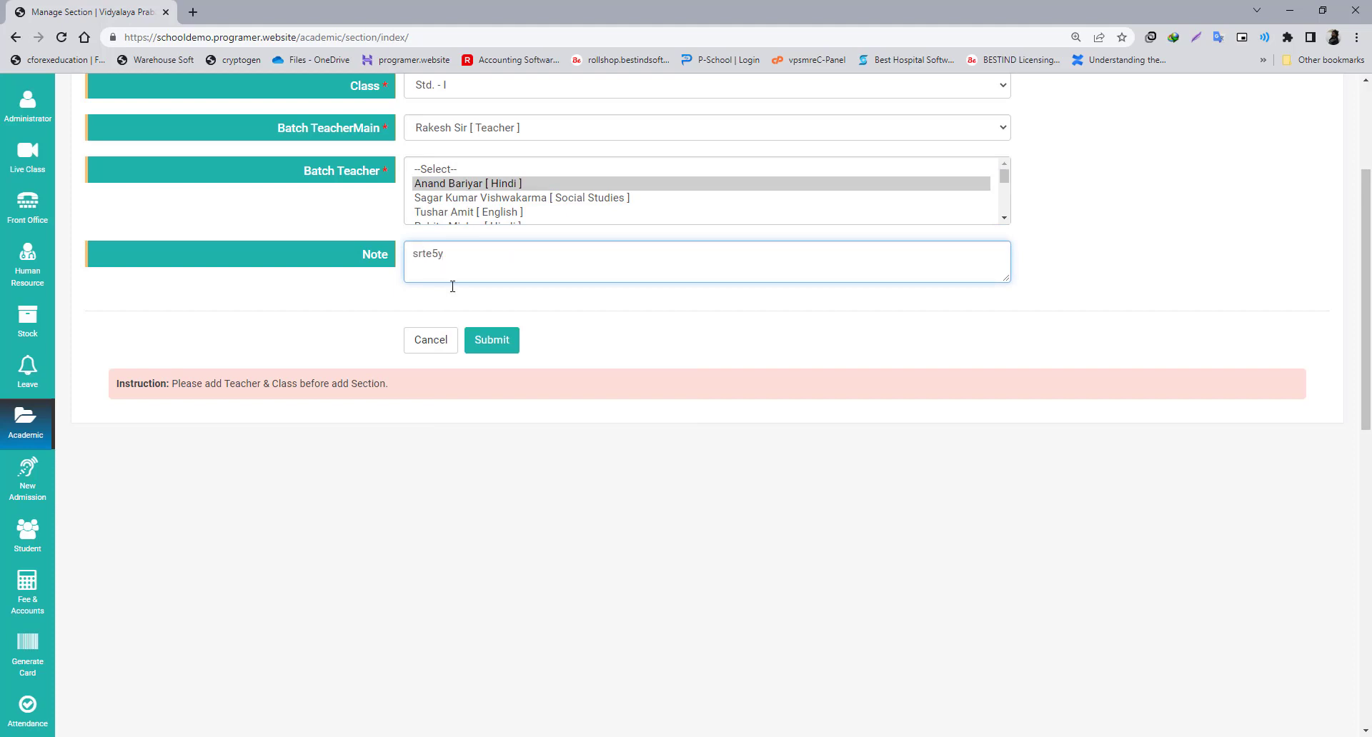
{"action": "left_click", "coordinate": [480, 342]}
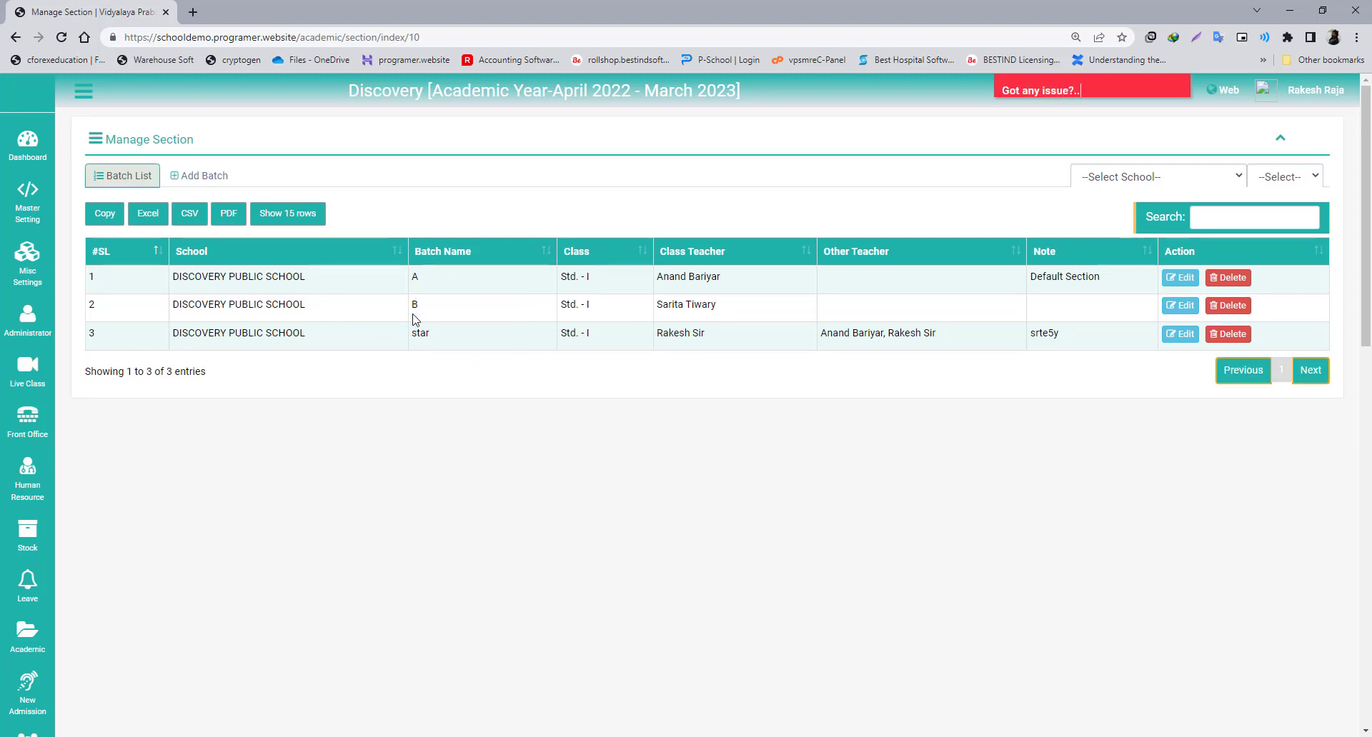
- Examine the star batch's row in the batch list, checking its name, class teacher and other teachers
{"action": "double_click", "coordinate": [340, 348]}
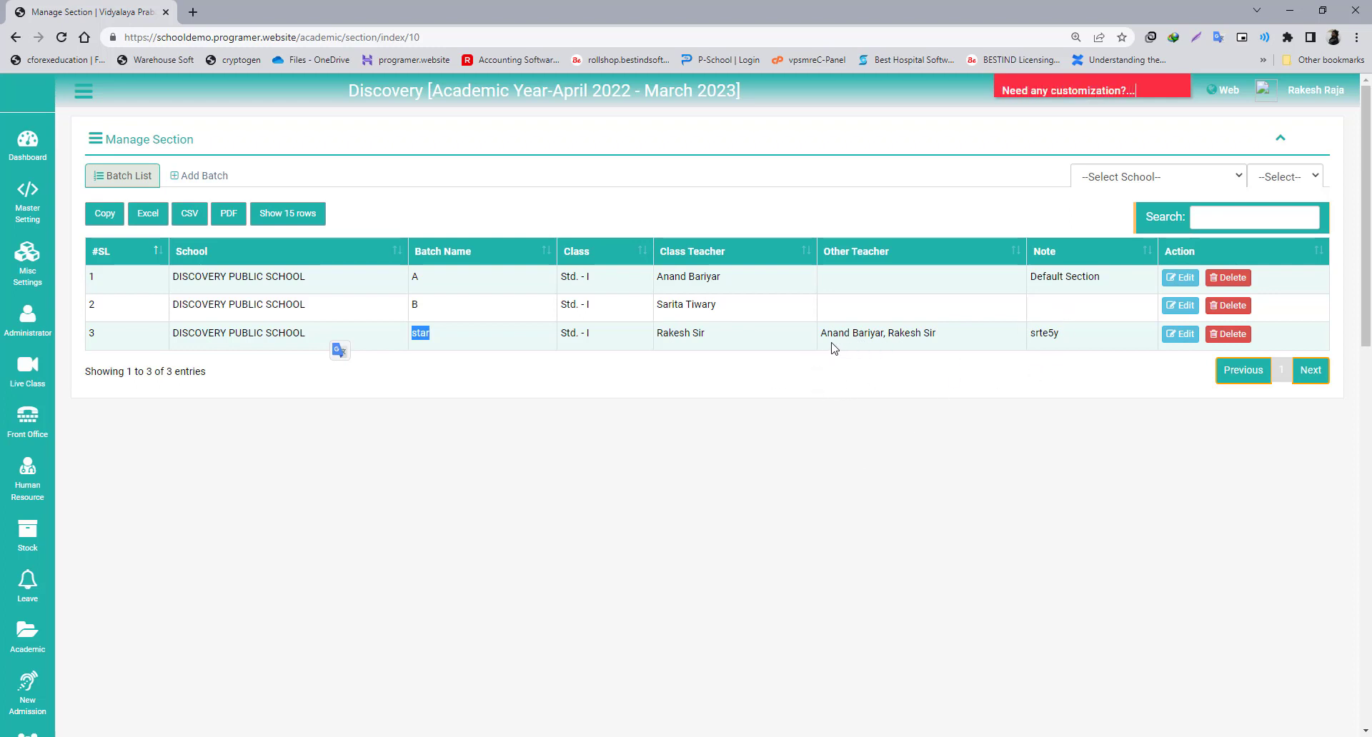
{"action": "left_click_drag", "start_coordinate": [834, 349], "coordinate": [872, 346]}
{"action": "left_click", "coordinate": [930, 349]}
{"action": "left_click_drag", "start_coordinate": [708, 338], "coordinate": [601, 370]}
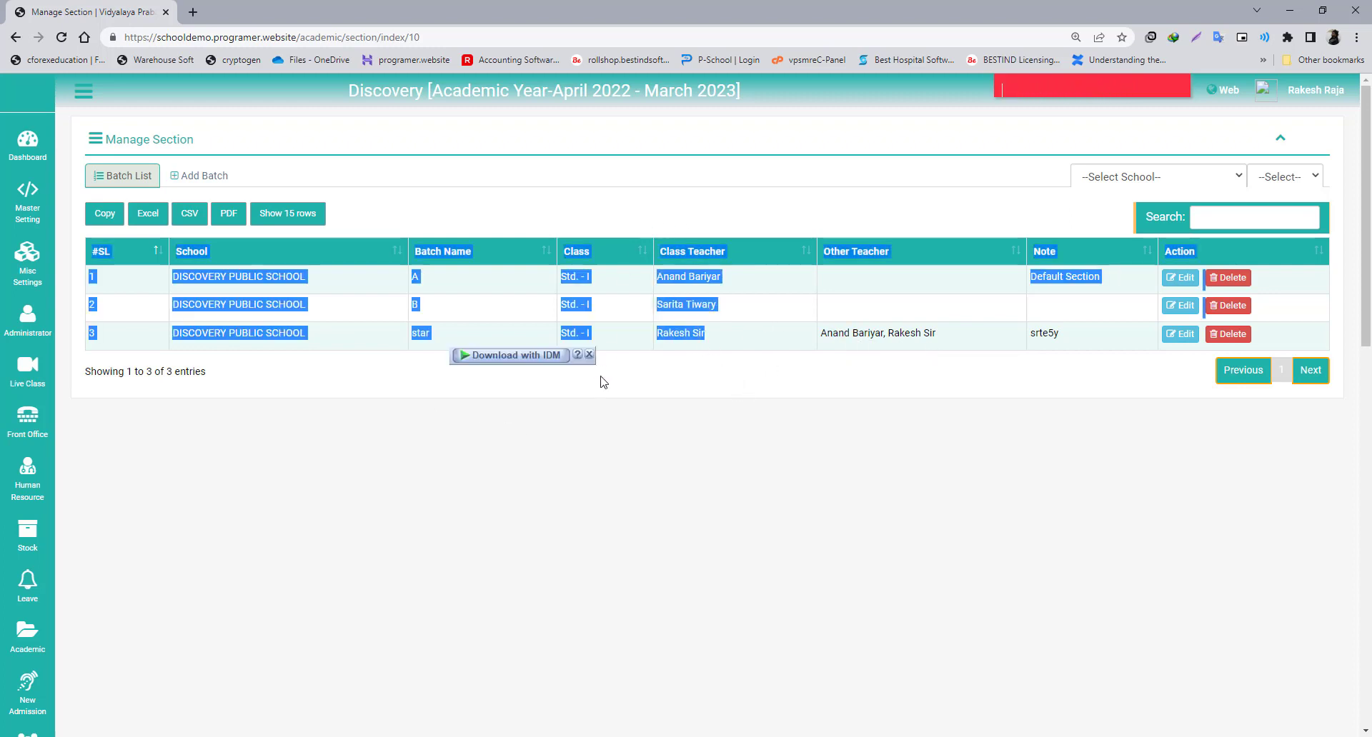
{"action": "left_click", "coordinate": [606, 387]}
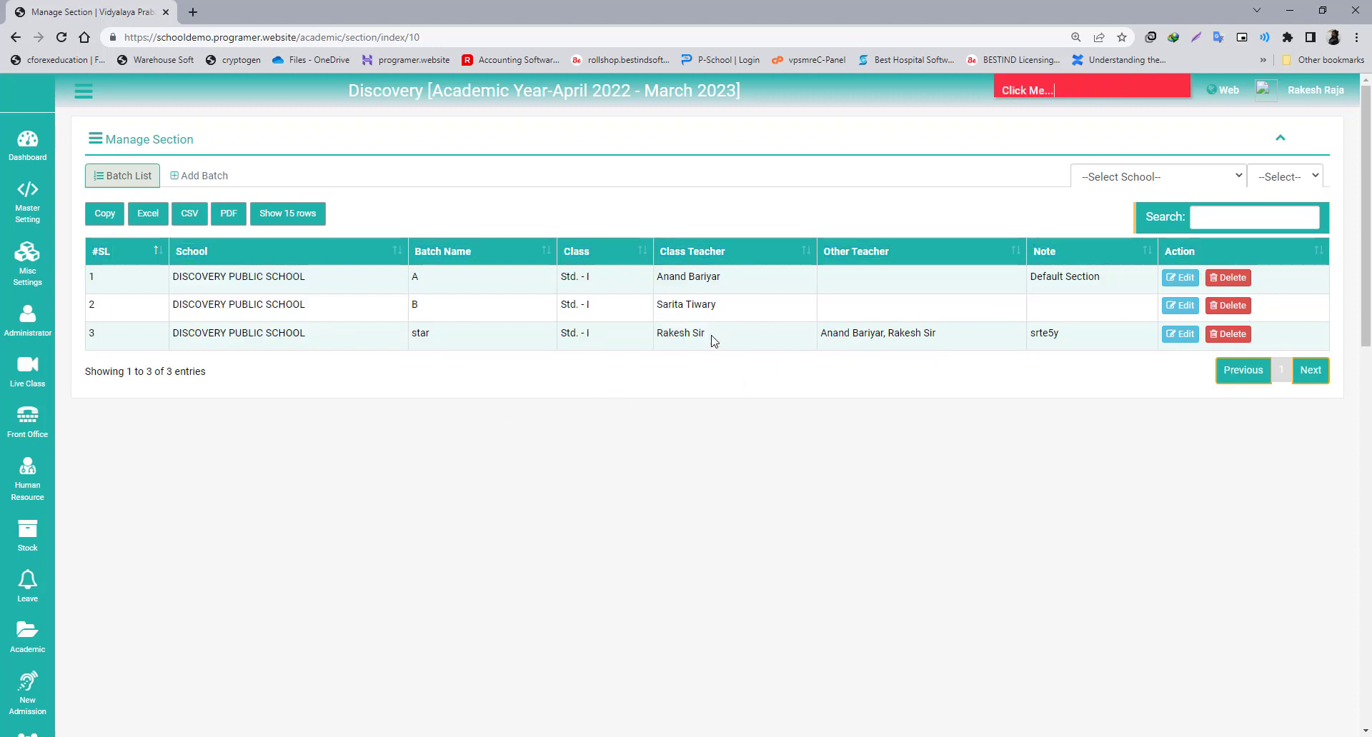
{"action": "left_click_drag", "start_coordinate": [714, 341], "coordinate": [649, 331]}
{"action": "left_click", "coordinate": [1002, 438]}
{"action": "left_click", "coordinate": [676, 389]}
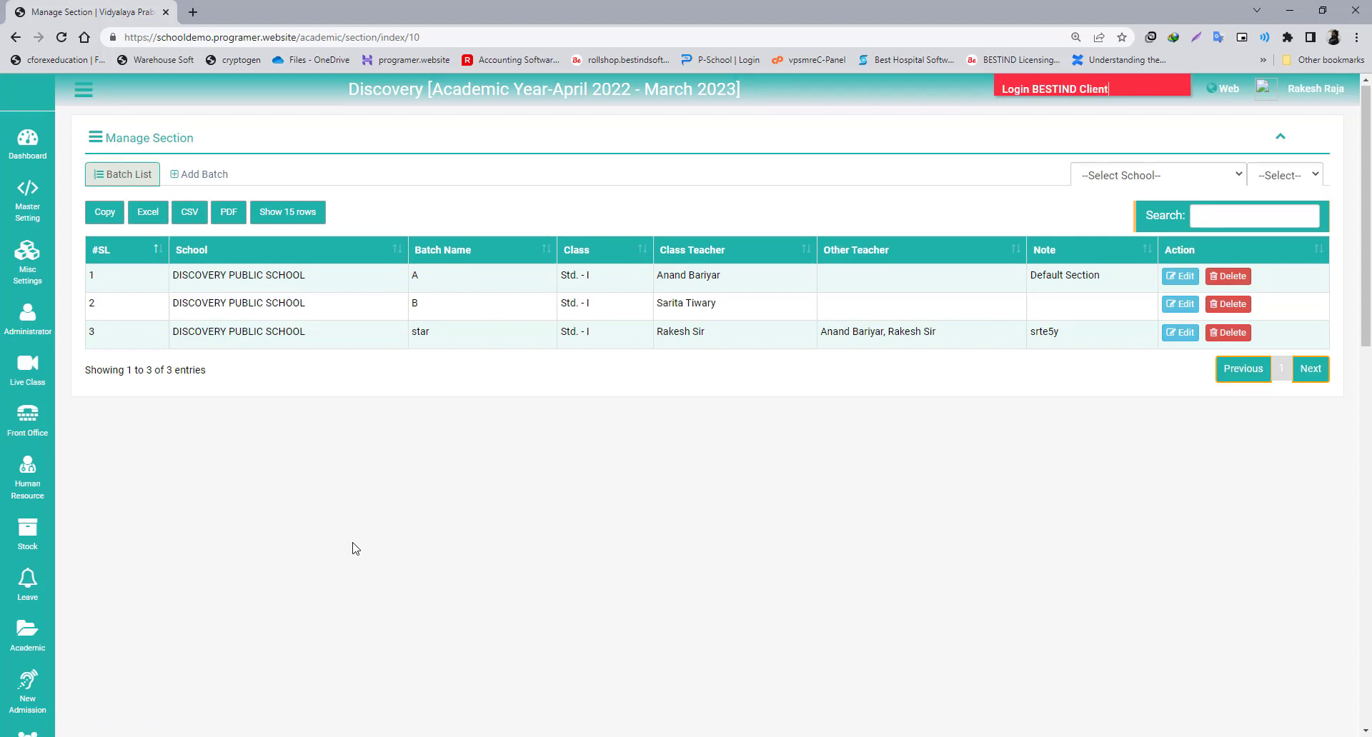
- Open the academic syllabus section and start adding a new syllabus
{"action": "scroll", "coordinate": [355, 549], "scroll_direction": "down", "scroll_amount": 3}
{"action": "scroll", "coordinate": [285, 549], "scroll_direction": "up", "scroll_amount": 3}
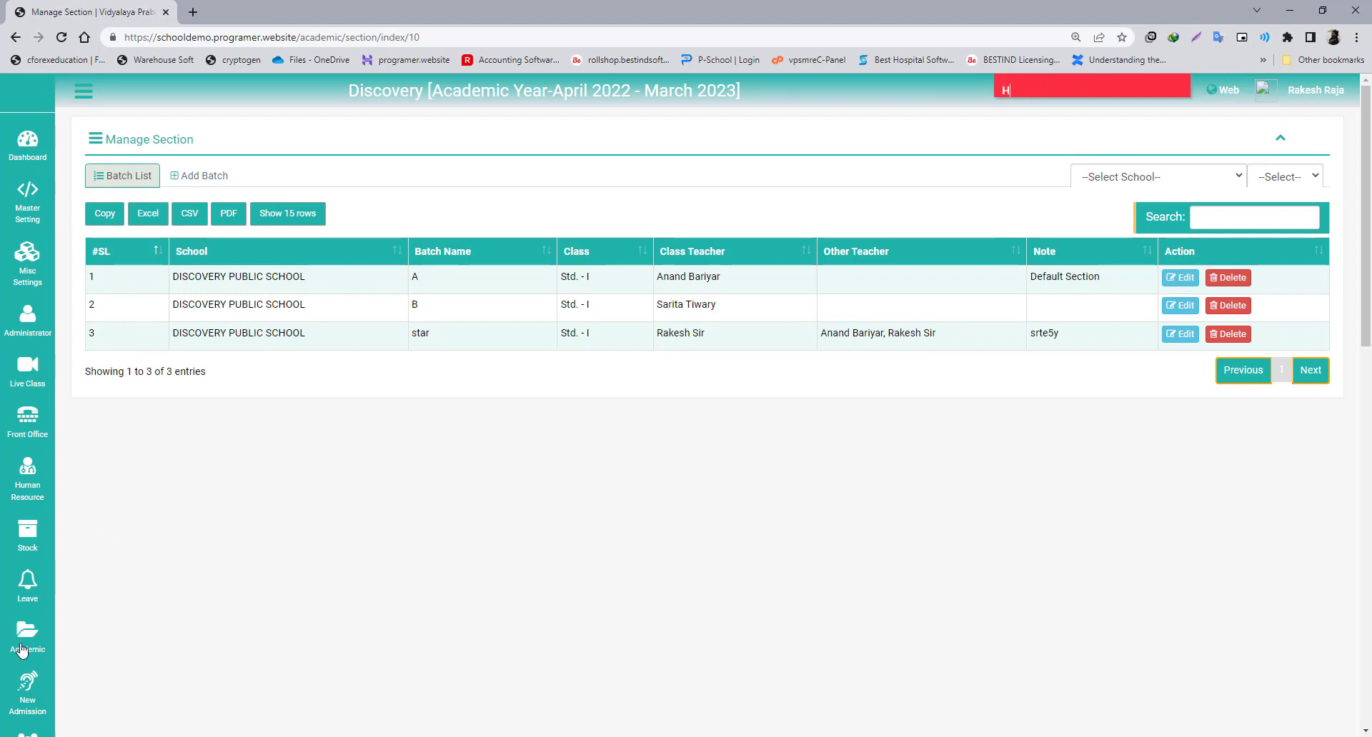
{"action": "mouse_move", "coordinate": [22, 650]}
{"action": "scroll", "coordinate": [28, 647], "scroll_direction": "down", "scroll_amount": 4}
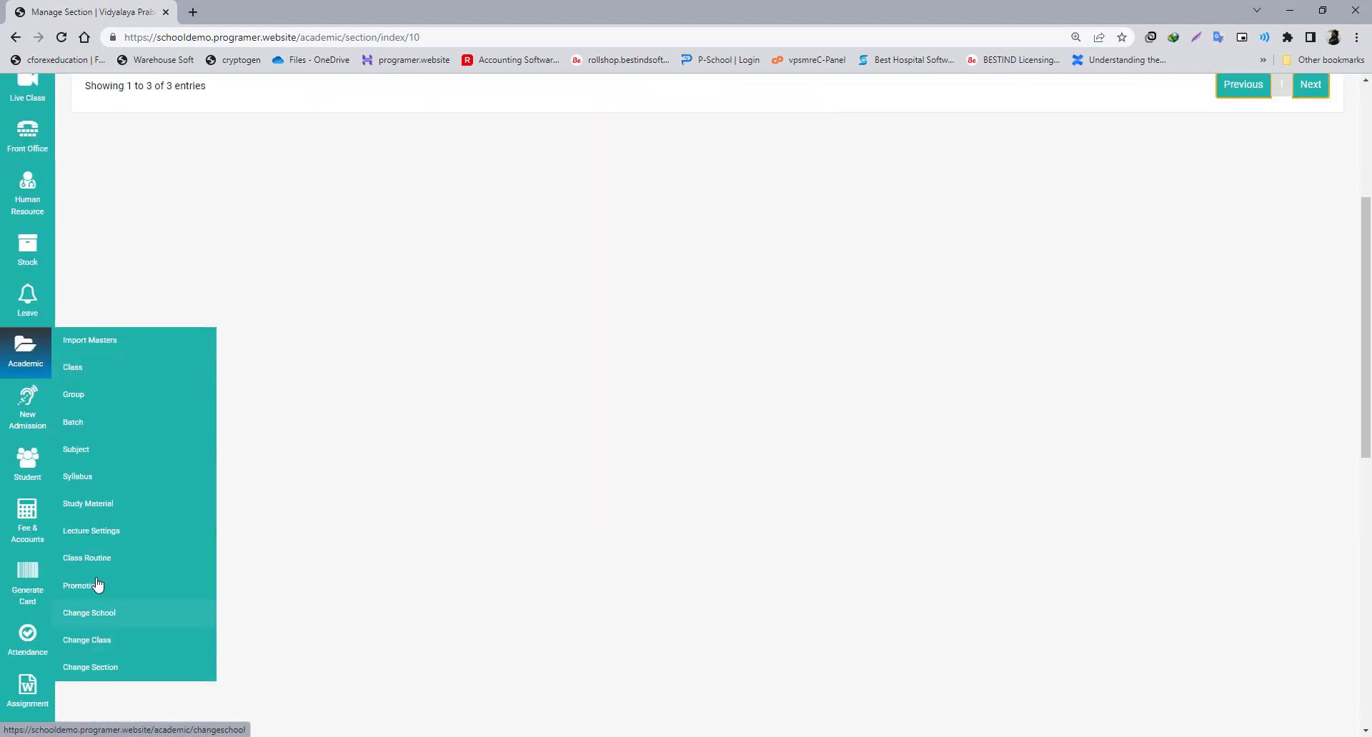
{"action": "left_click", "coordinate": [94, 479]}
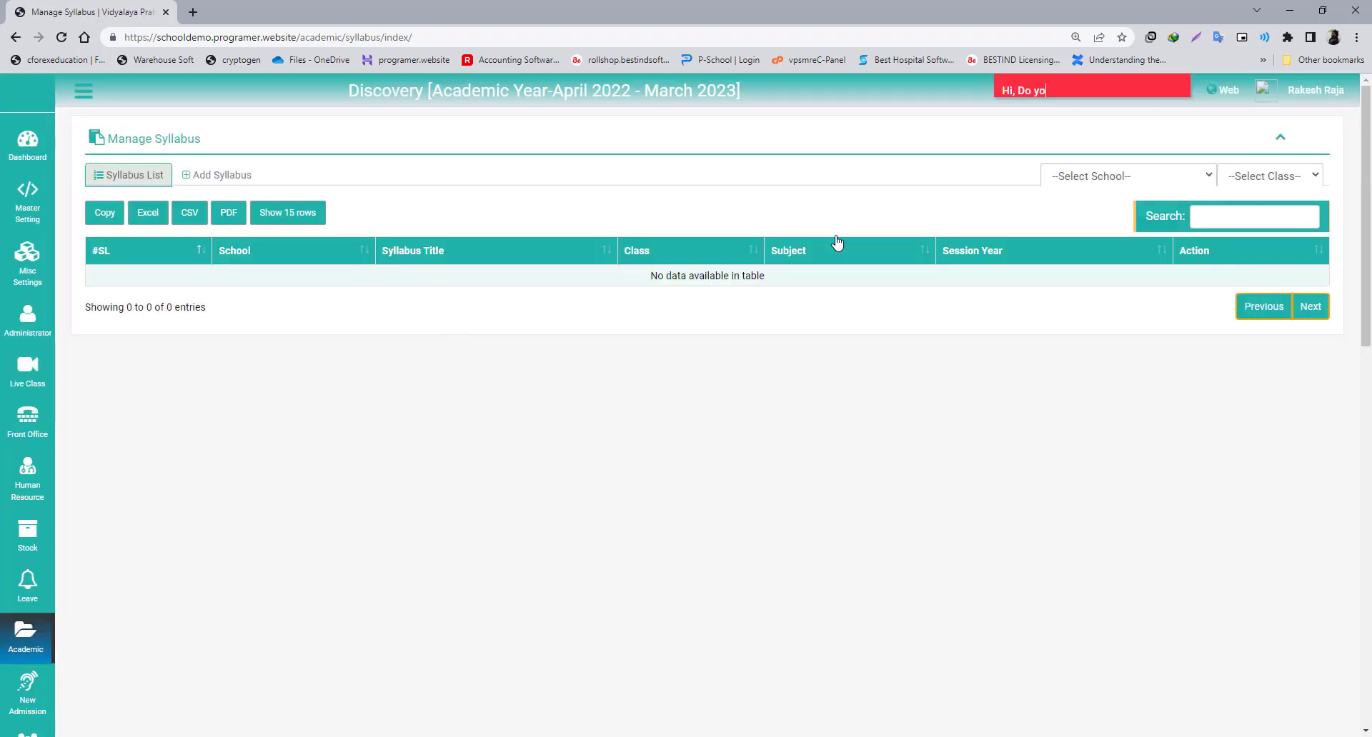
{"action": "left_click", "coordinate": [223, 179]}
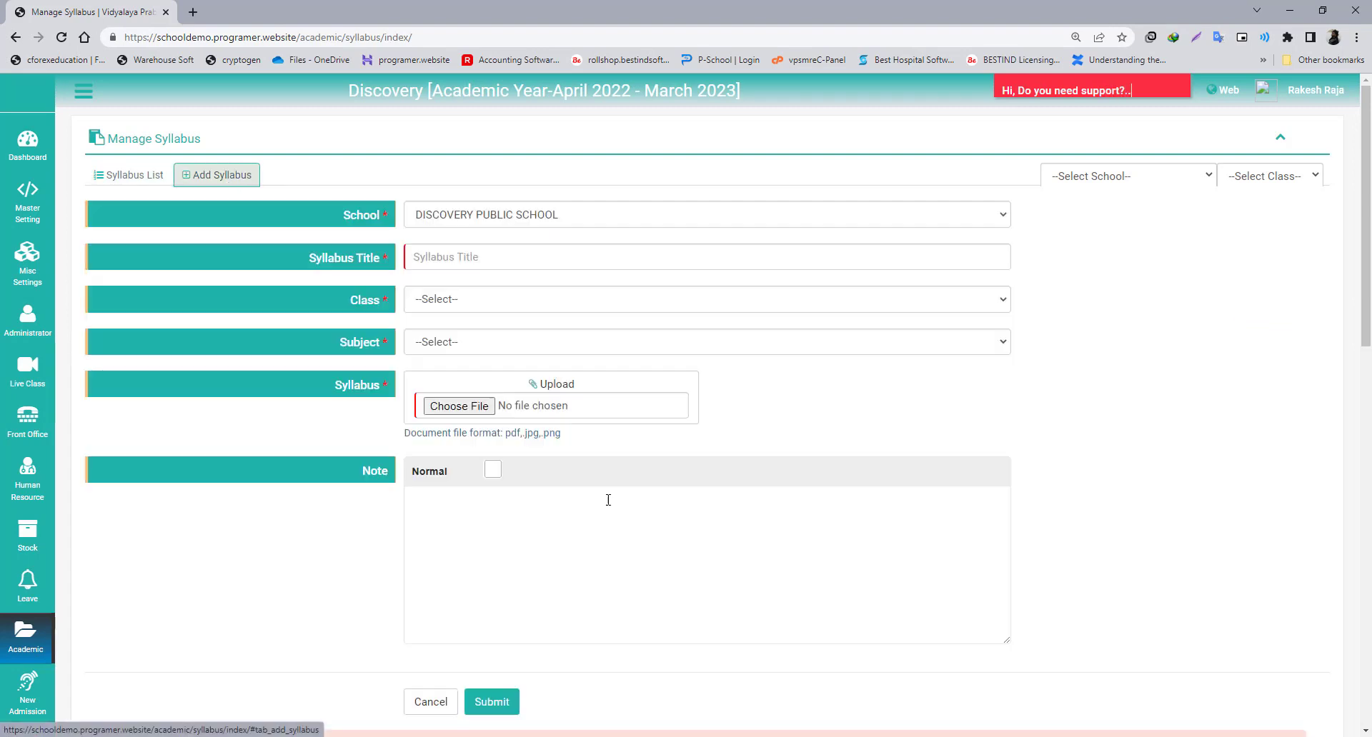
- Choose DISCOVERY PUBLIC SCHOOL as the school for the syllabus and enter the title annual exam
{"action": "left_click", "coordinate": [503, 216]}
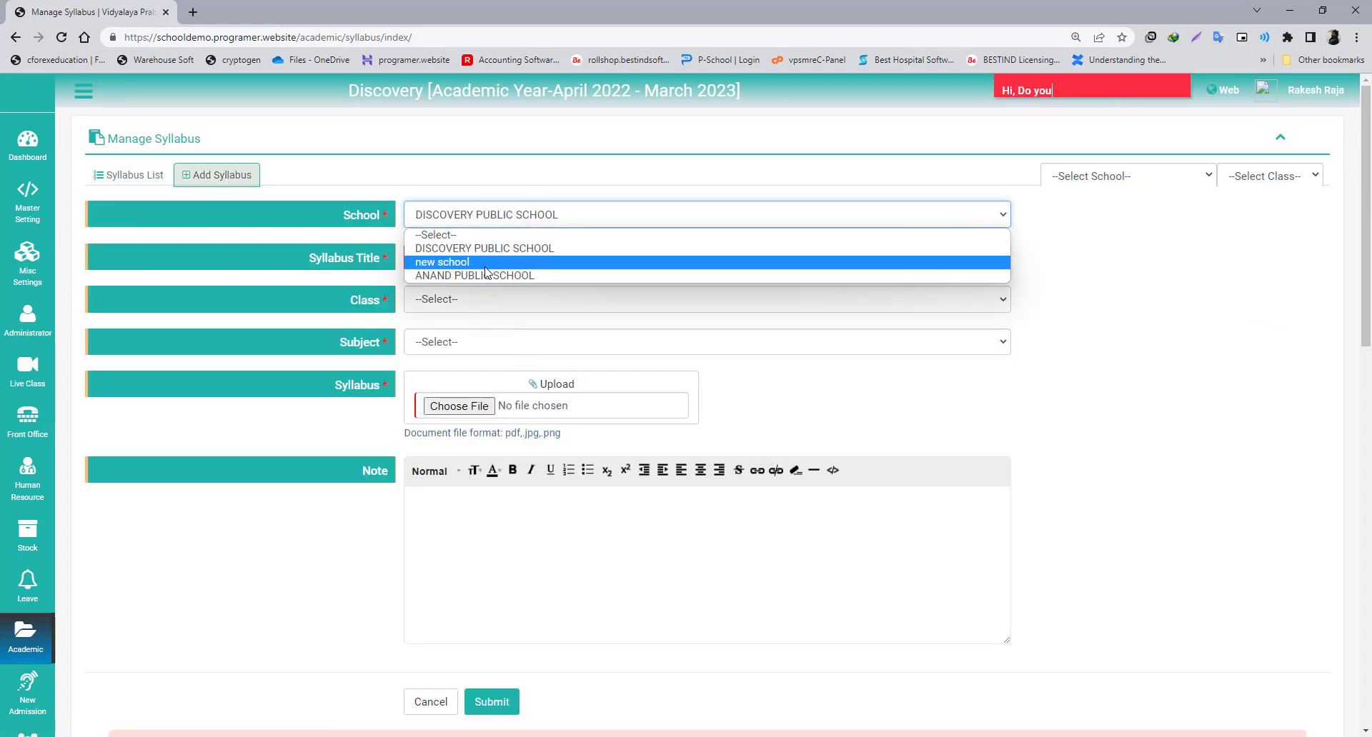
{"action": "left_click", "coordinate": [476, 250]}
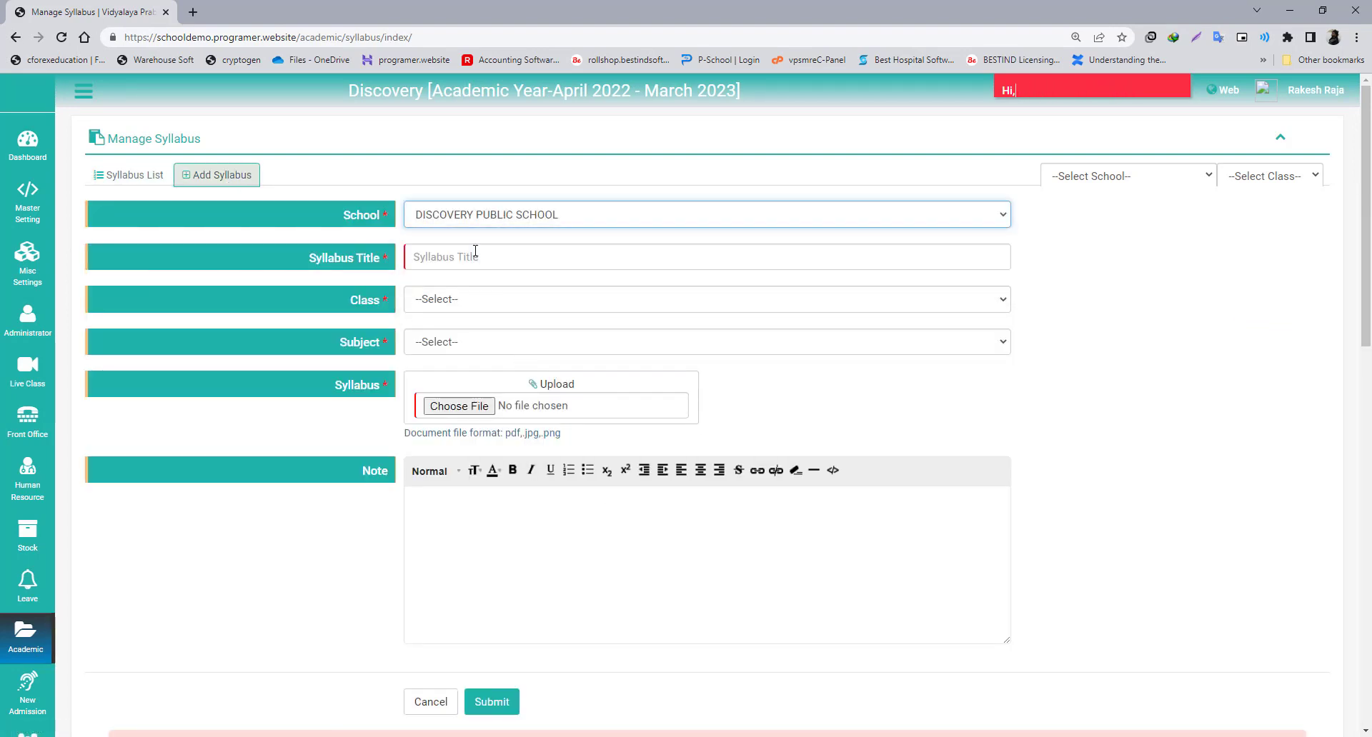
{"action": "left_click", "coordinate": [457, 215]}
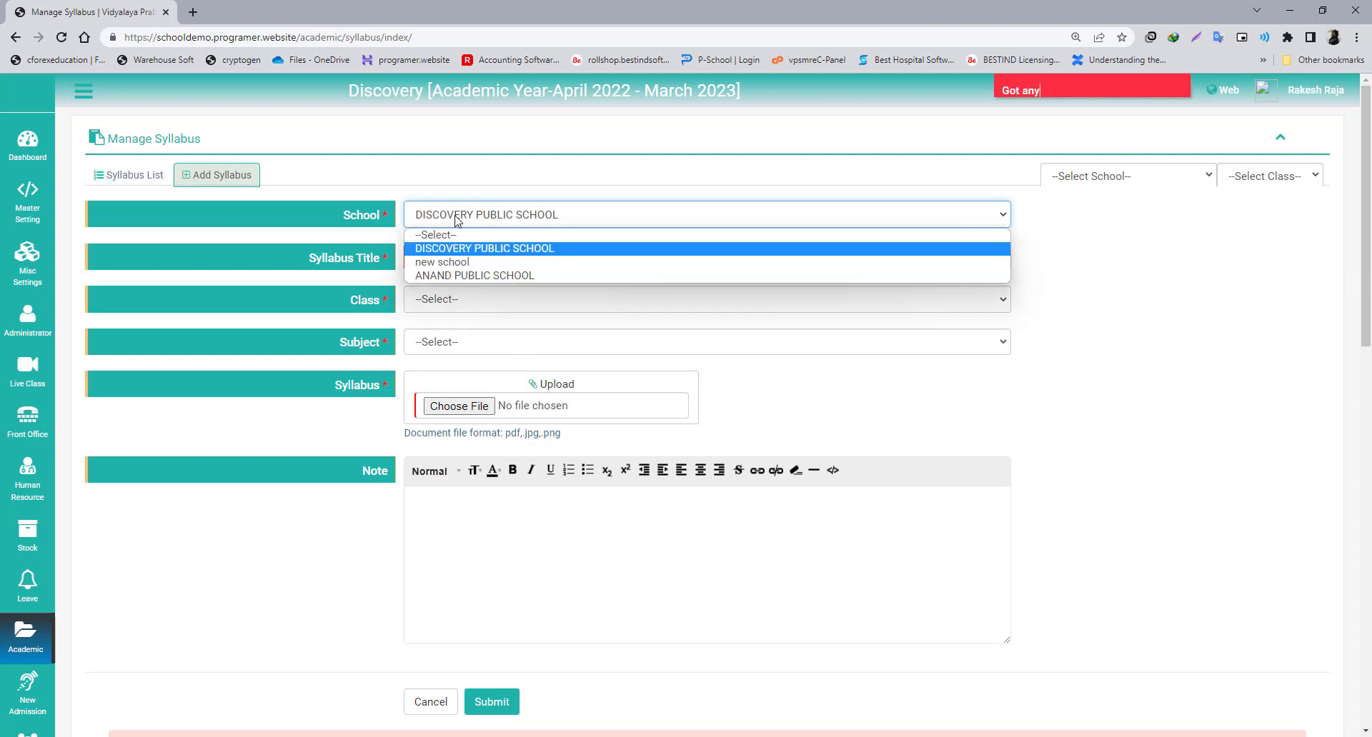
{"action": "left_click", "coordinate": [434, 249]}
{"action": "type", "text": "eed any"}
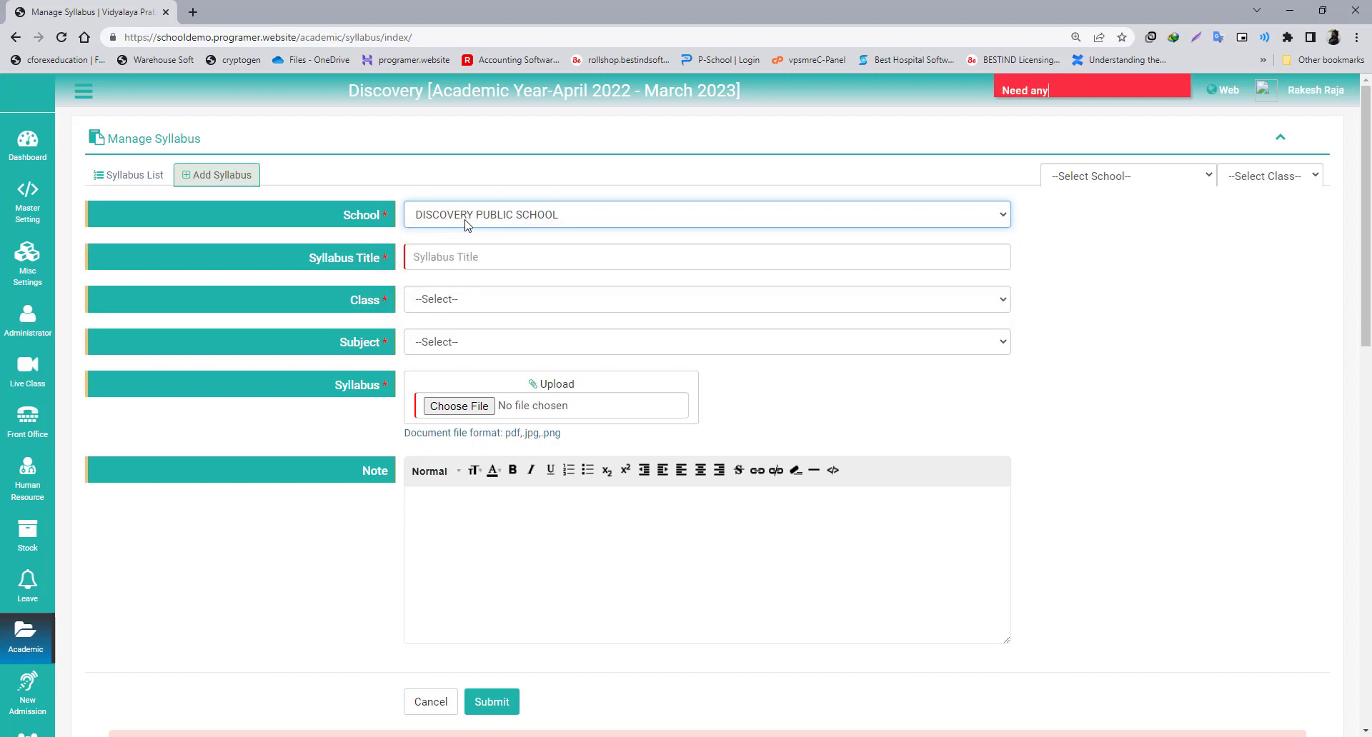
{"action": "left_click", "coordinate": [466, 225]}
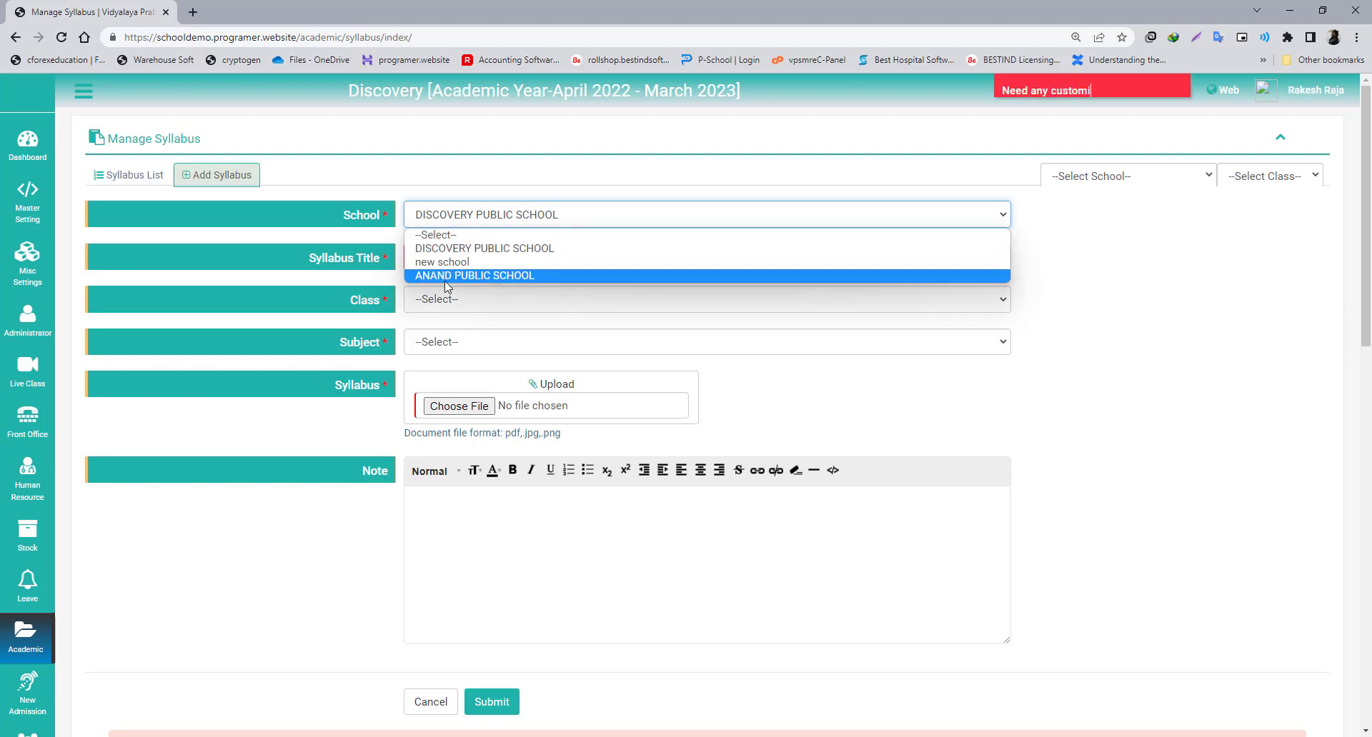
{"action": "left_click", "coordinate": [439, 250]}
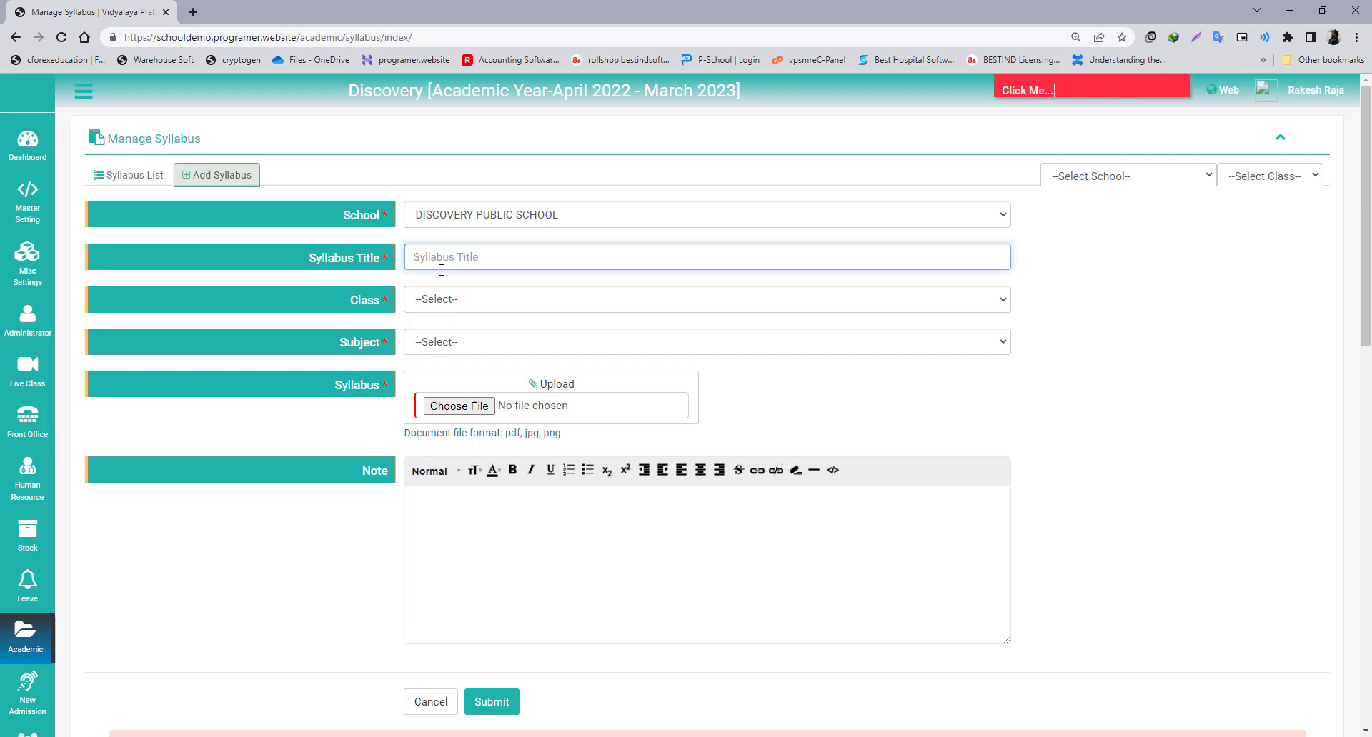
{"action": "type", "text": "annual exam"}
- Try Std. - III as the syllabus class and look for its available subjects
{"action": "left_click", "coordinate": [435, 309]}
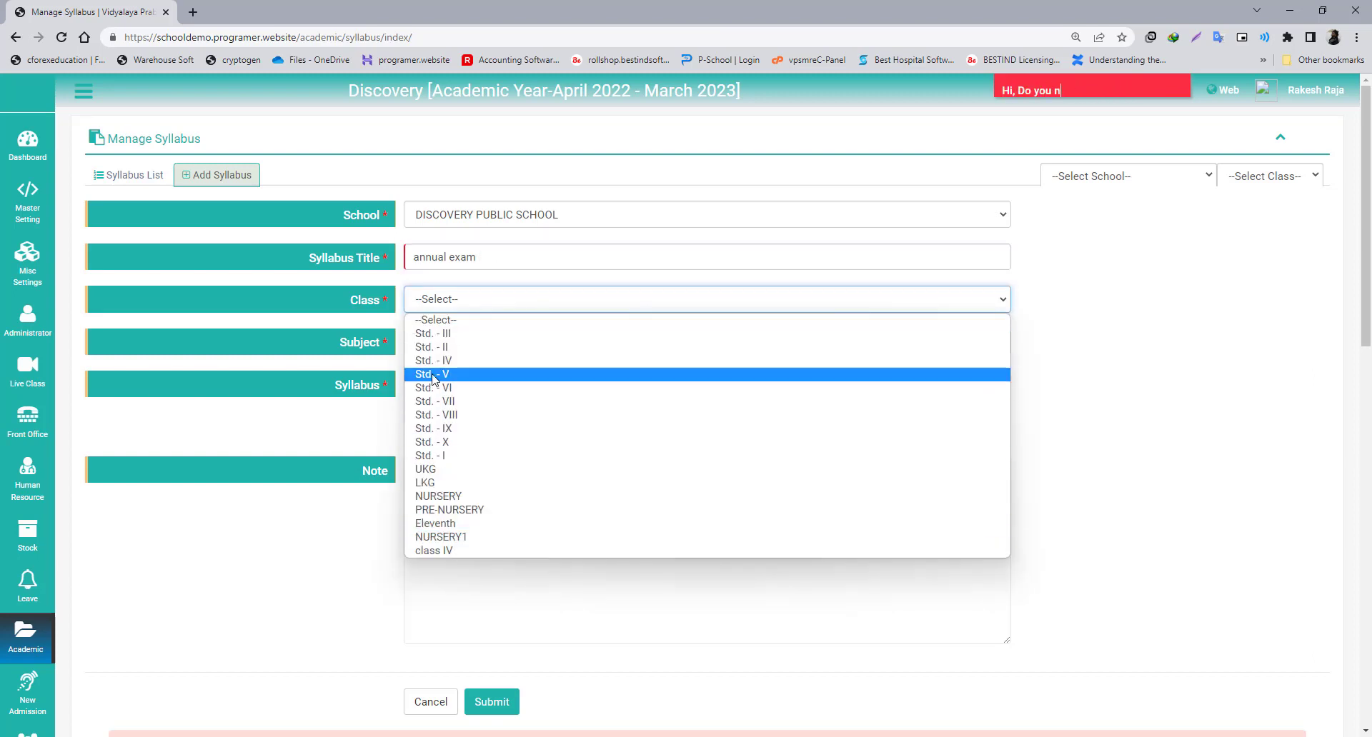
{"action": "left_click", "coordinate": [457, 333]}
{"action": "left_click", "coordinate": [452, 304]}
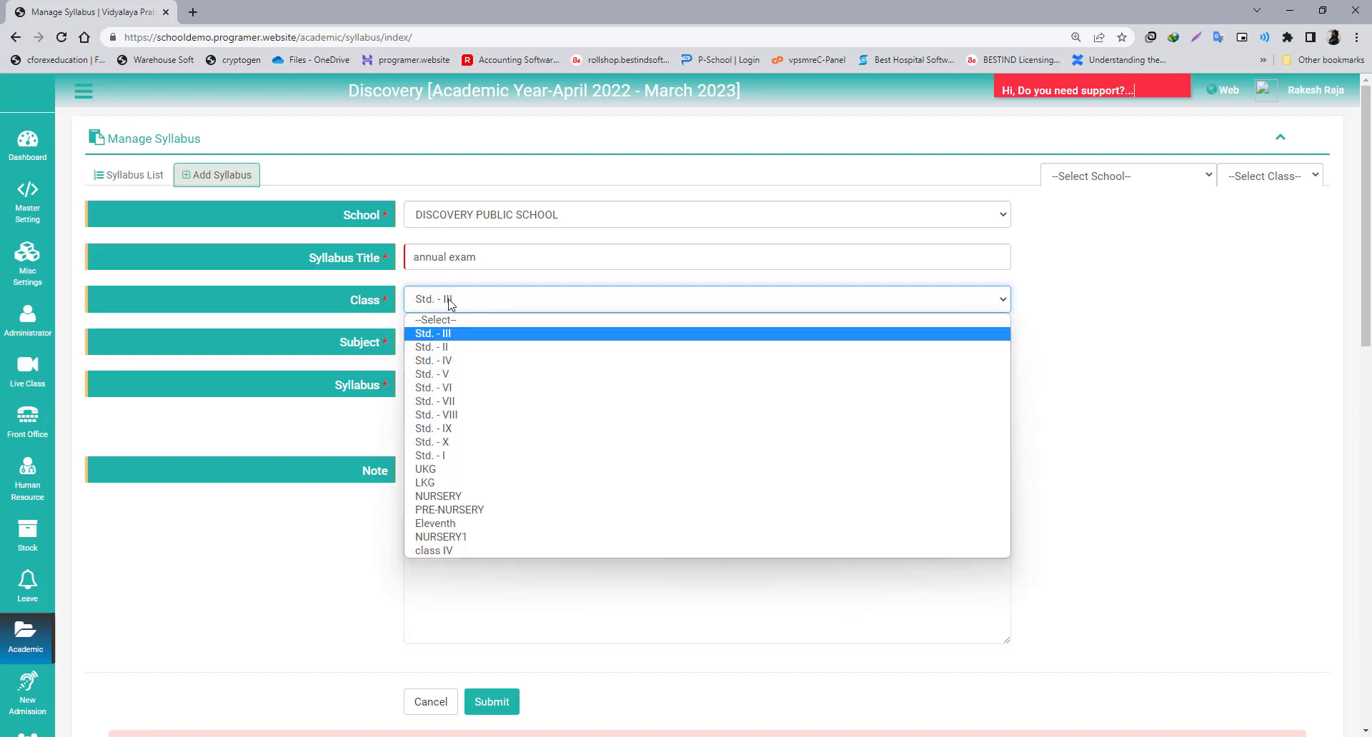
{"action": "left_click", "coordinate": [451, 303]}
{"action": "left_click", "coordinate": [443, 339]}
{"action": "left_click", "coordinate": [440, 340]}
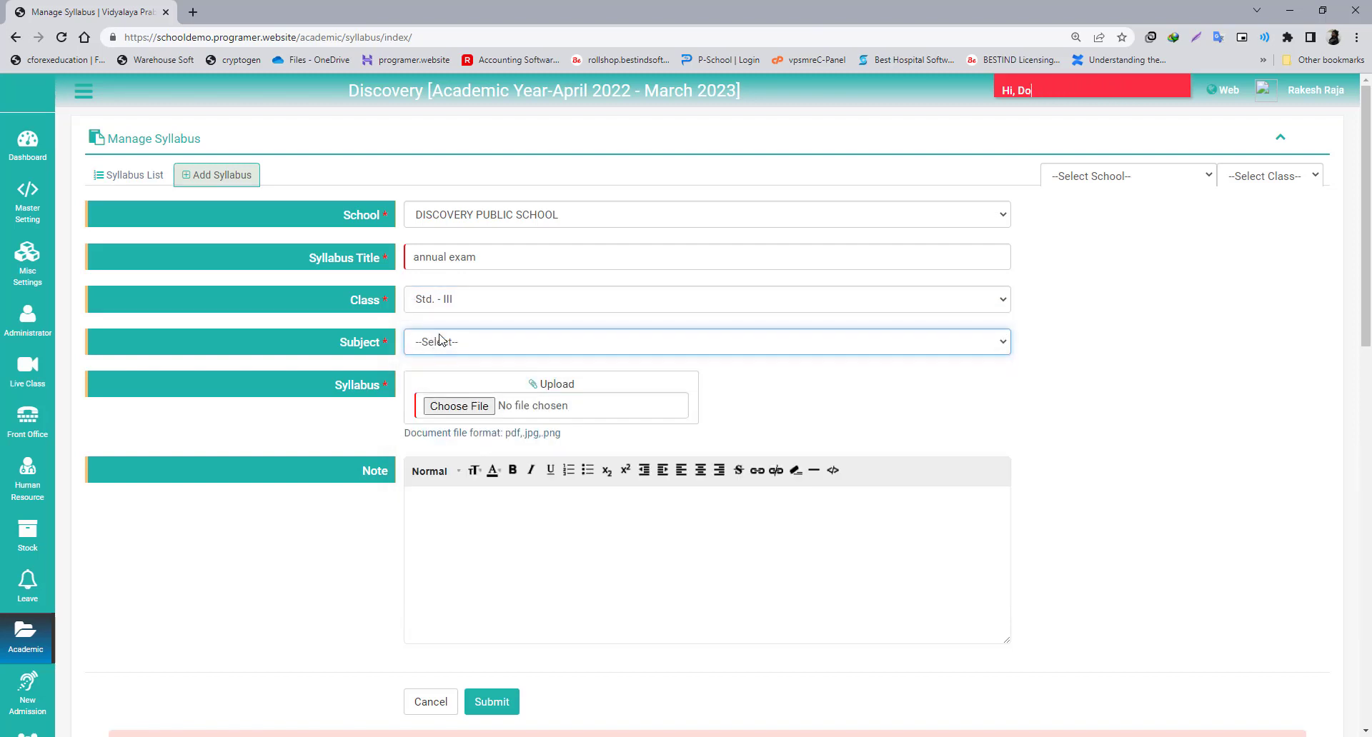
{"action": "left_click", "coordinate": [440, 340]}
- Try Std. - IV as the syllabus class and look for its available subjects
{"action": "left_click", "coordinate": [484, 309]}
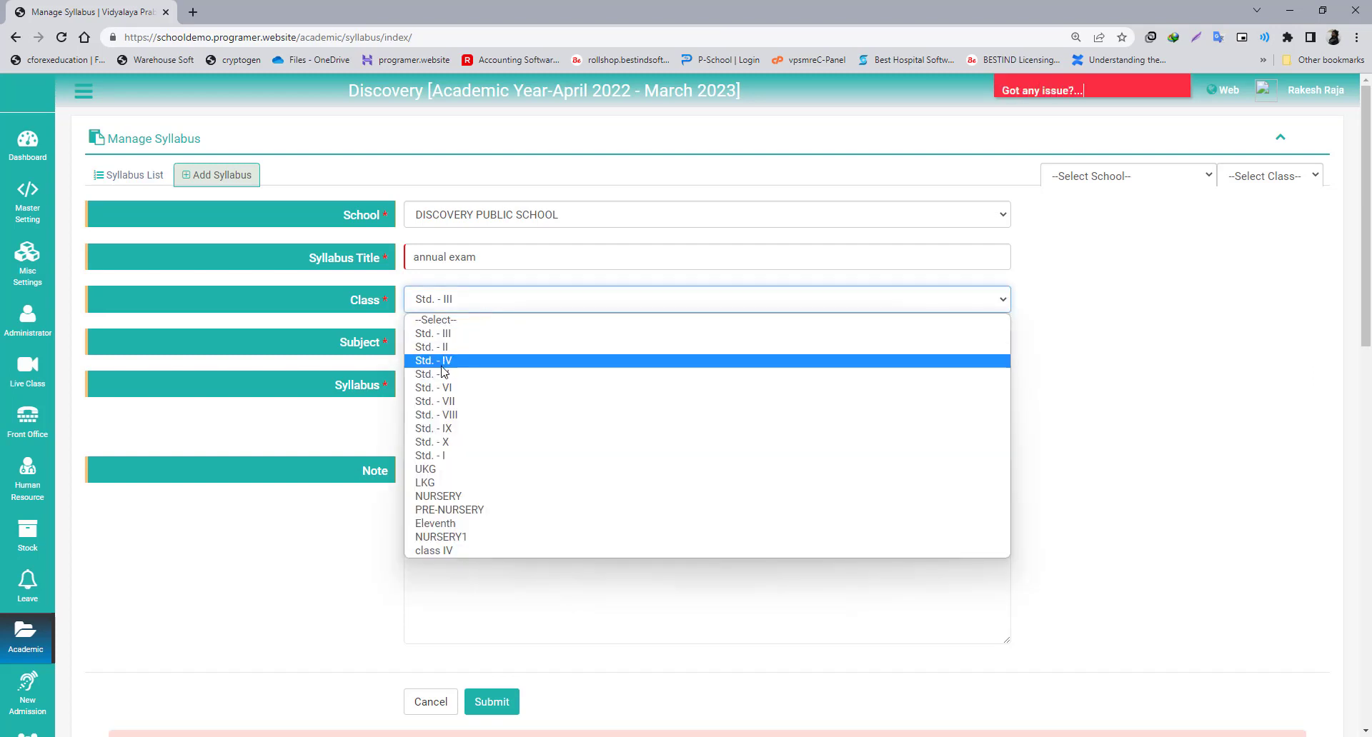
{"action": "left_click", "coordinate": [443, 362]}
{"action": "left_click", "coordinate": [443, 343]}
{"action": "left_click", "coordinate": [438, 359]}
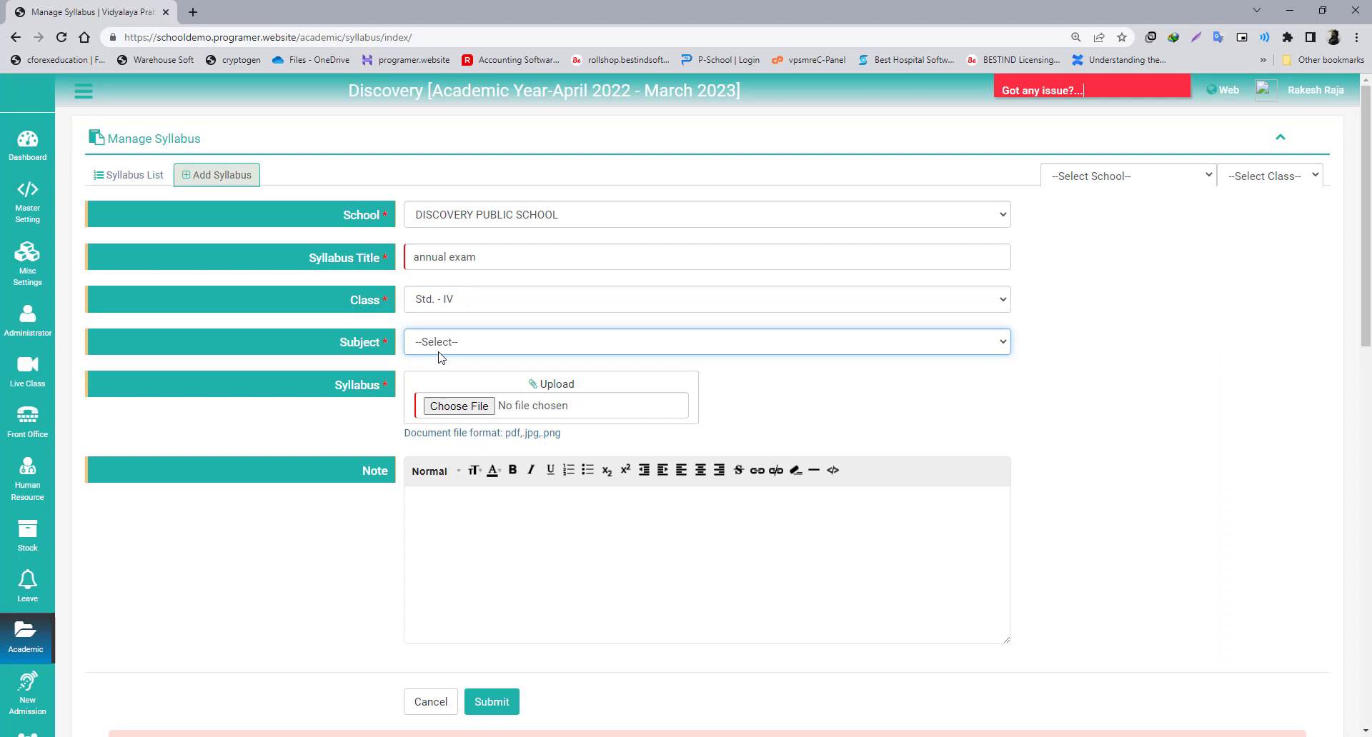
- Try UKG as the syllabus class and look for its available subjects
{"action": "left_click", "coordinate": [472, 304]}
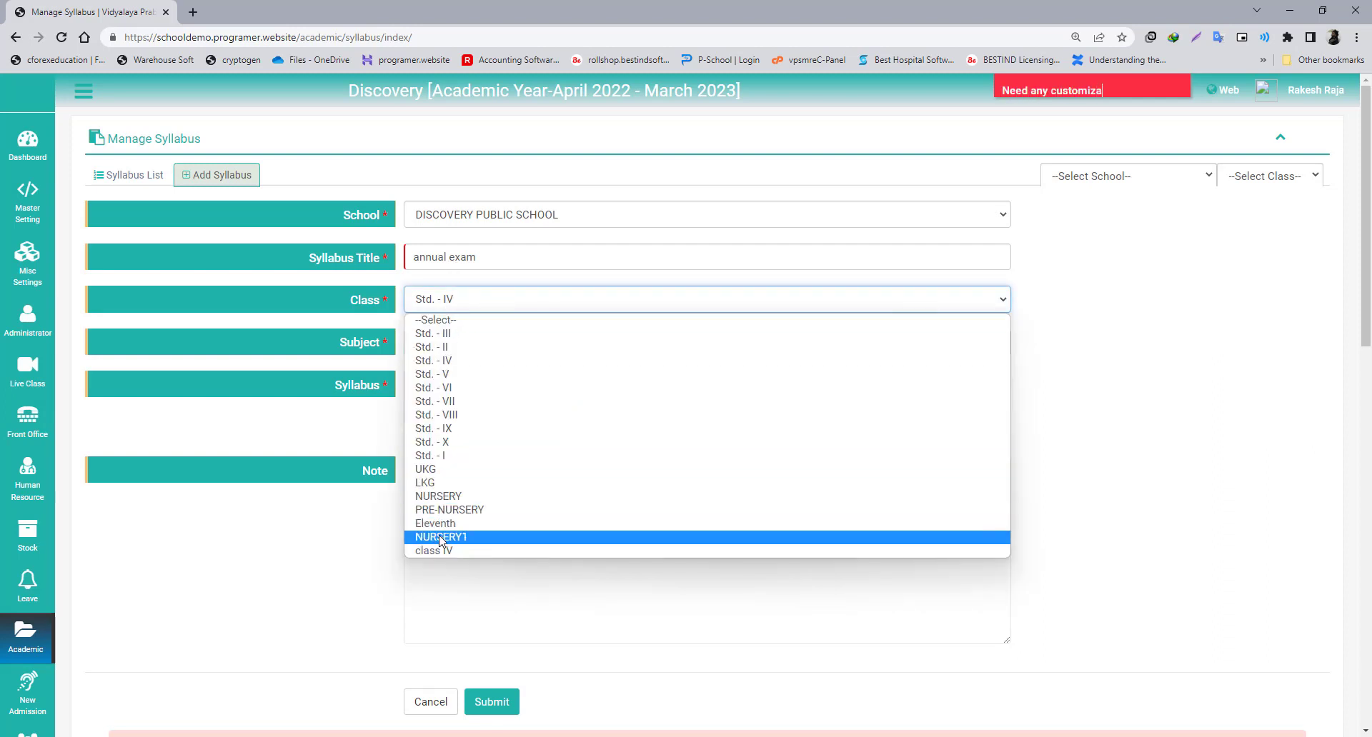
{"action": "left_click", "coordinate": [430, 469]}
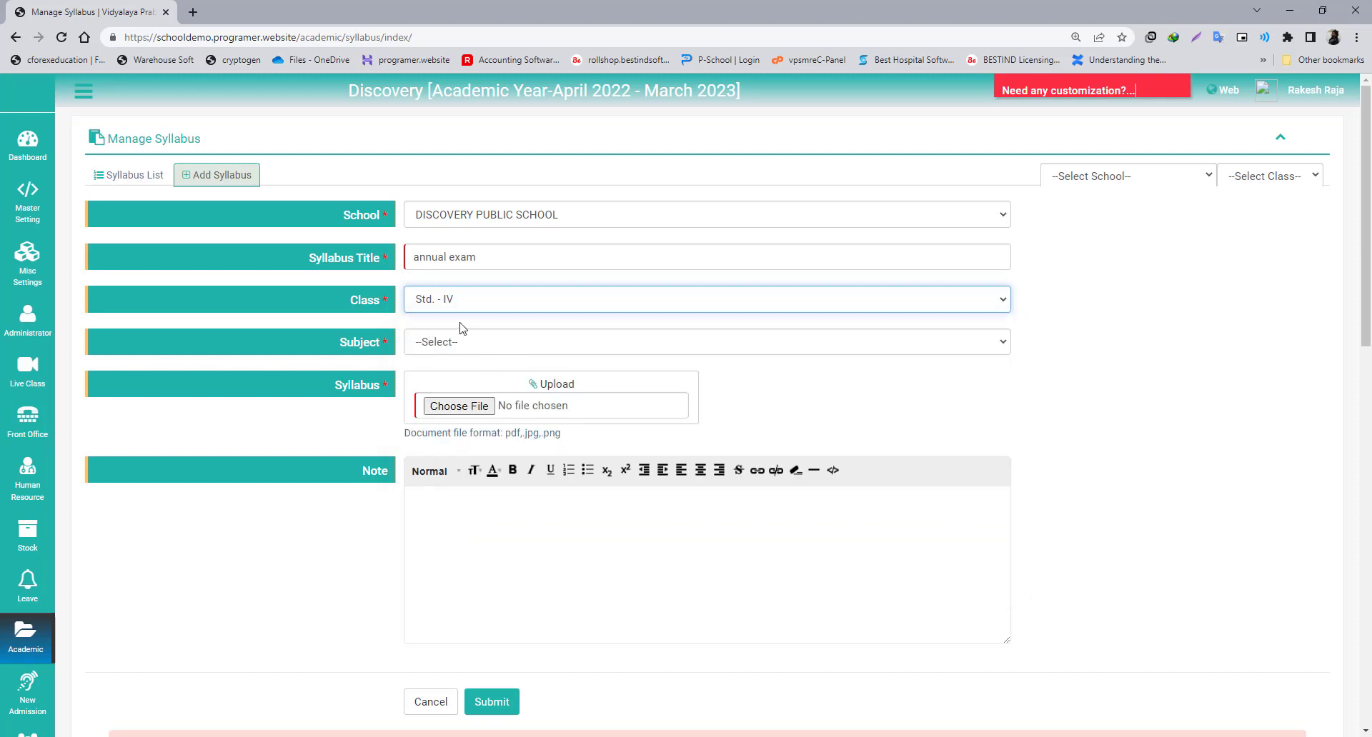
{"action": "left_click", "coordinate": [458, 342]}
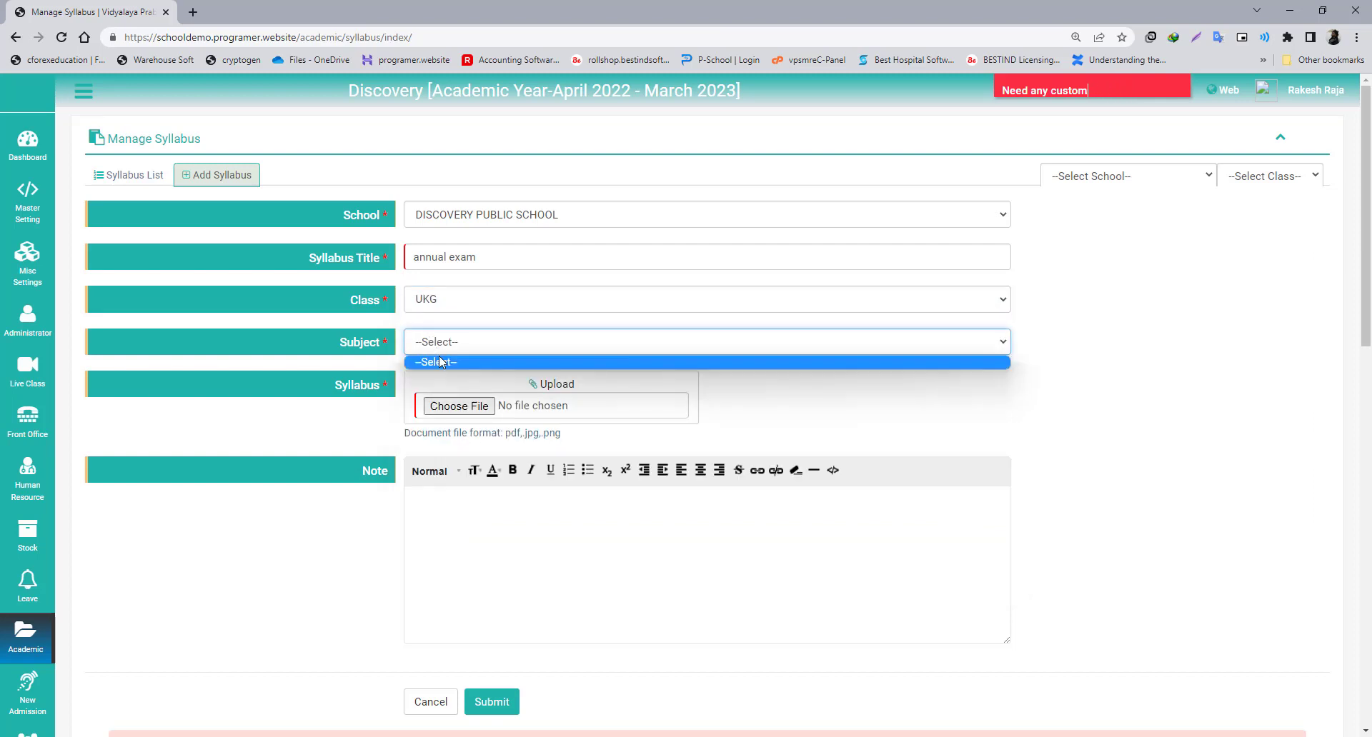
{"action": "left_click", "coordinate": [443, 518]}
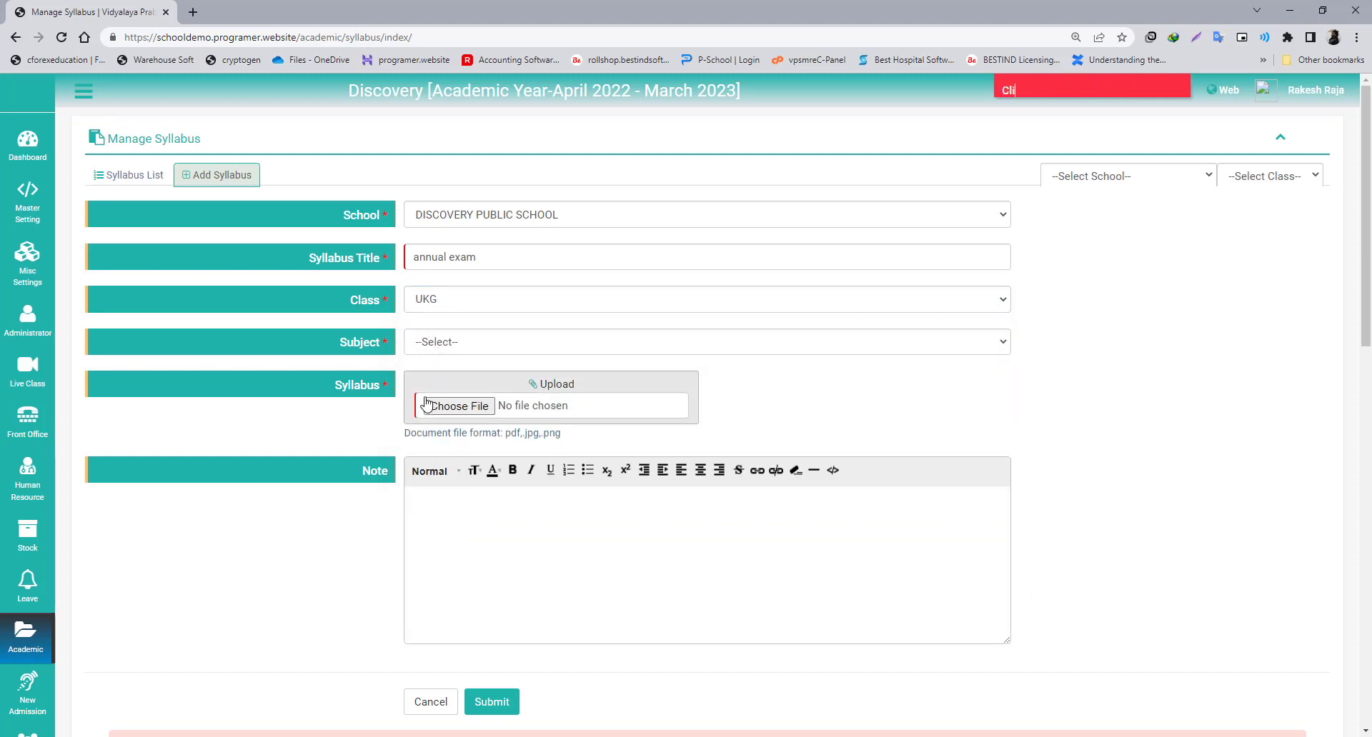
- Enter eqryryrht as the note and try to submit the UKG syllabus
{"action": "scroll", "coordinate": [457, 407], "scroll_direction": "down", "scroll_amount": 1}
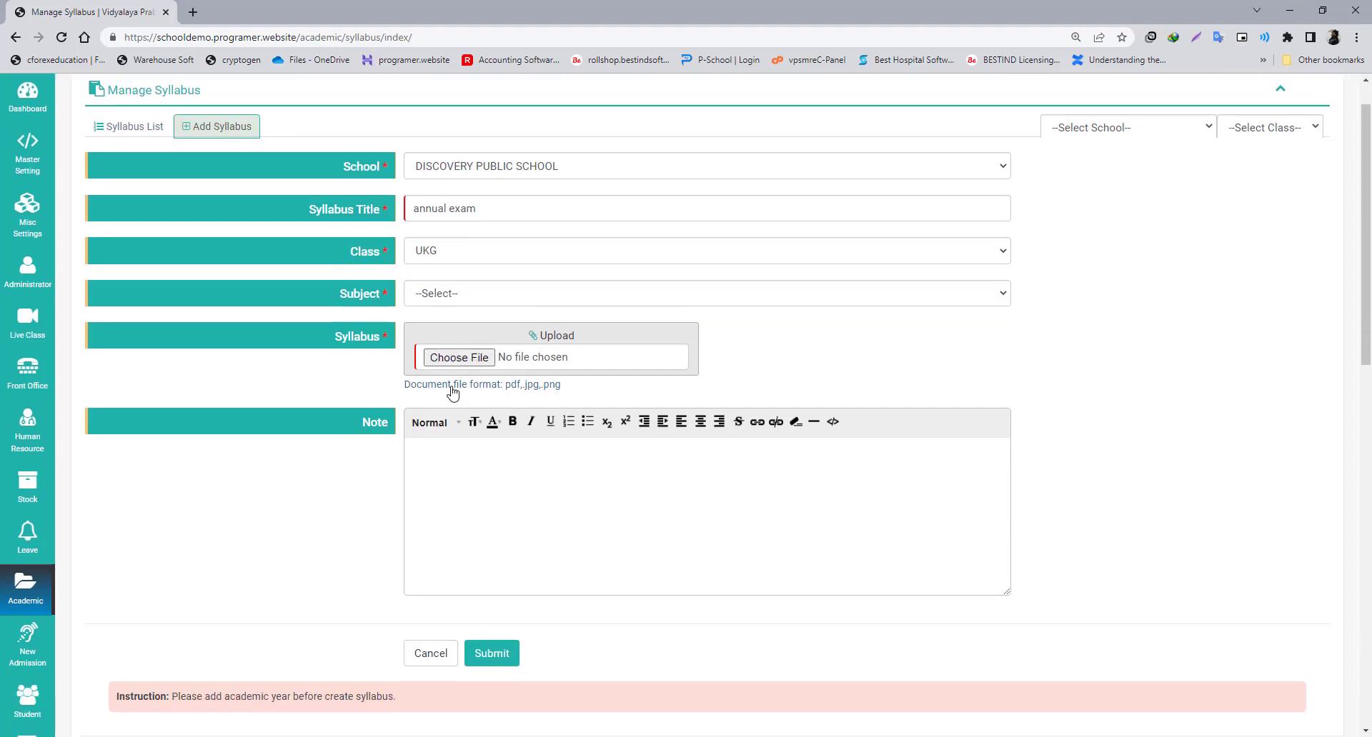
{"action": "scroll", "coordinate": [452, 392], "scroll_direction": "down", "scroll_amount": 1}
{"action": "type", "text": "eqryryrht"}
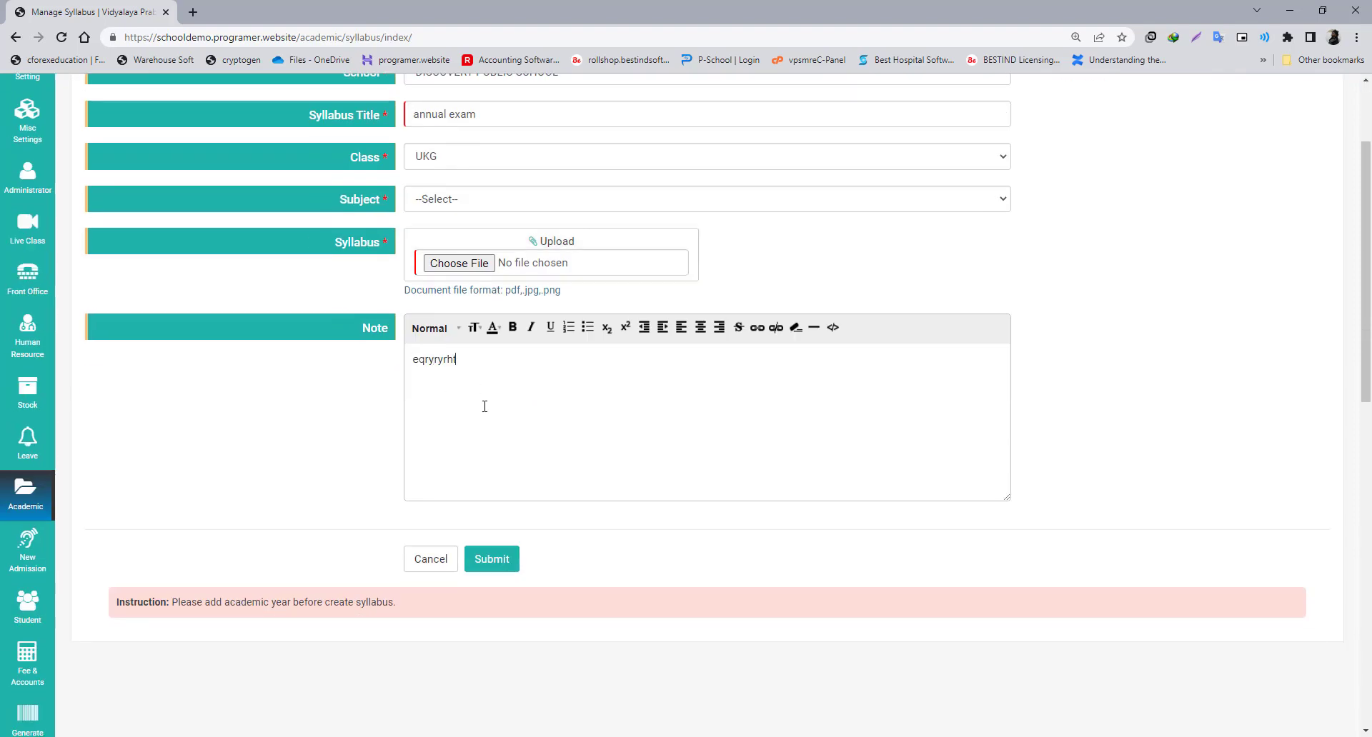
{"action": "scroll", "coordinate": [486, 565], "scroll_direction": "down", "scroll_amount": 1}
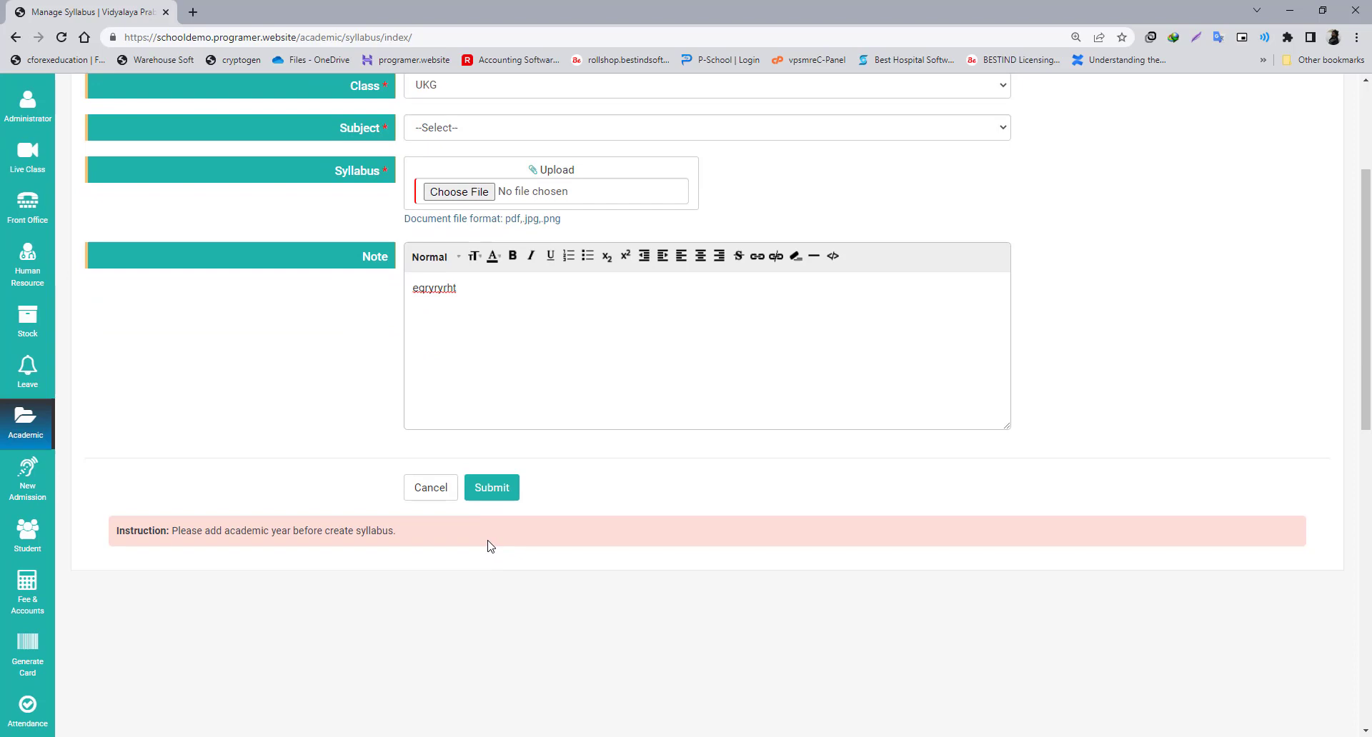
{"action": "left_click", "coordinate": [484, 489]}
- Try again to pick a subject for the UKG syllabus
{"action": "scroll", "coordinate": [486, 496], "scroll_direction": "up", "scroll_amount": 1}
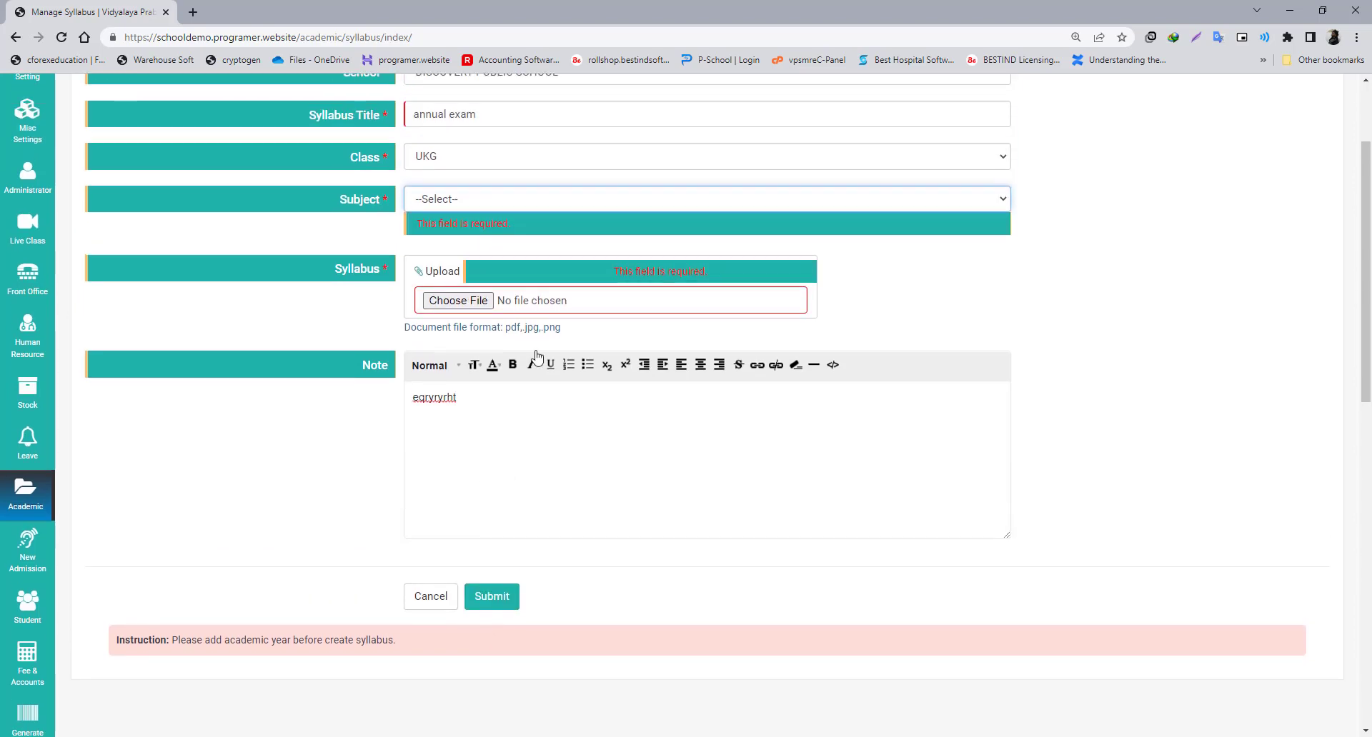
{"action": "left_click", "coordinate": [449, 204]}
{"action": "left_click", "coordinate": [449, 205]}
{"action": "left_click", "coordinate": [449, 205]}
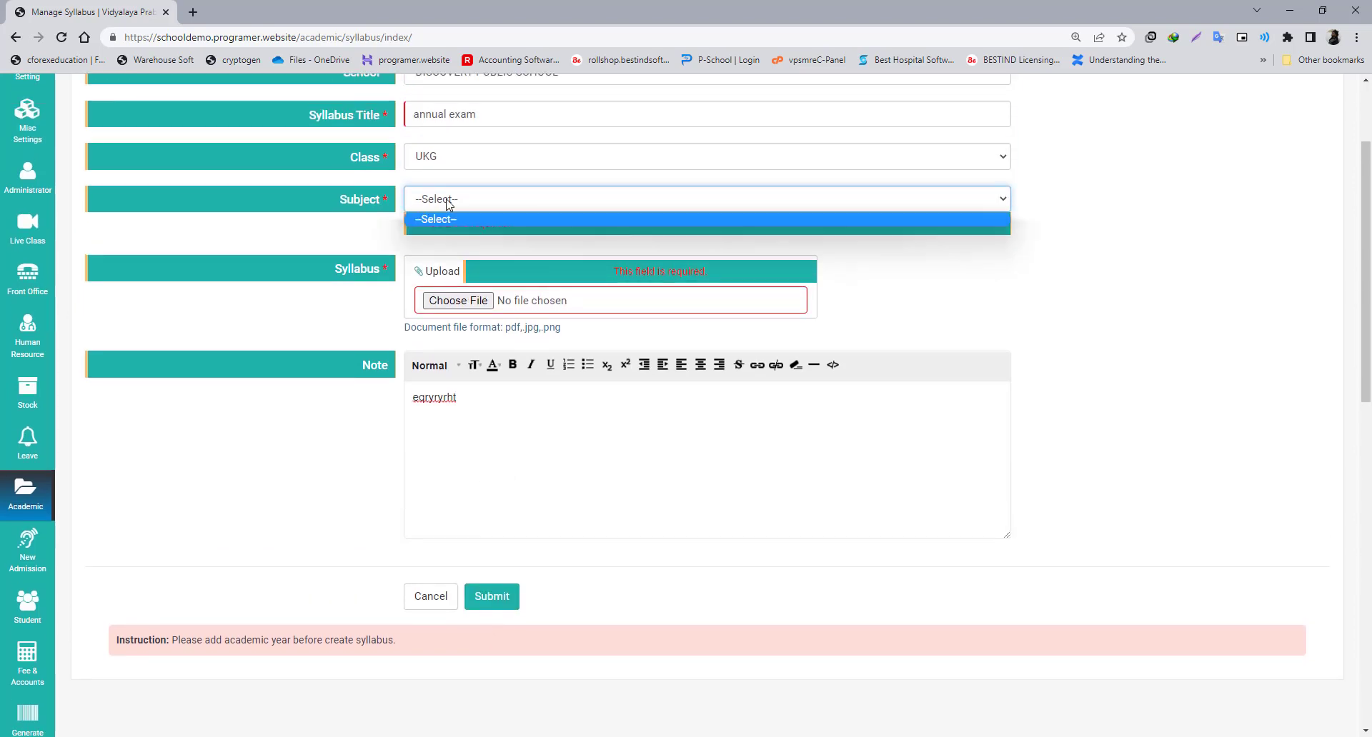
{"action": "double_click", "coordinate": [448, 204]}
{"action": "left_click", "coordinate": [449, 204]}
{"action": "scroll", "coordinate": [429, 228], "scroll_direction": "up", "scroll_amount": 1}
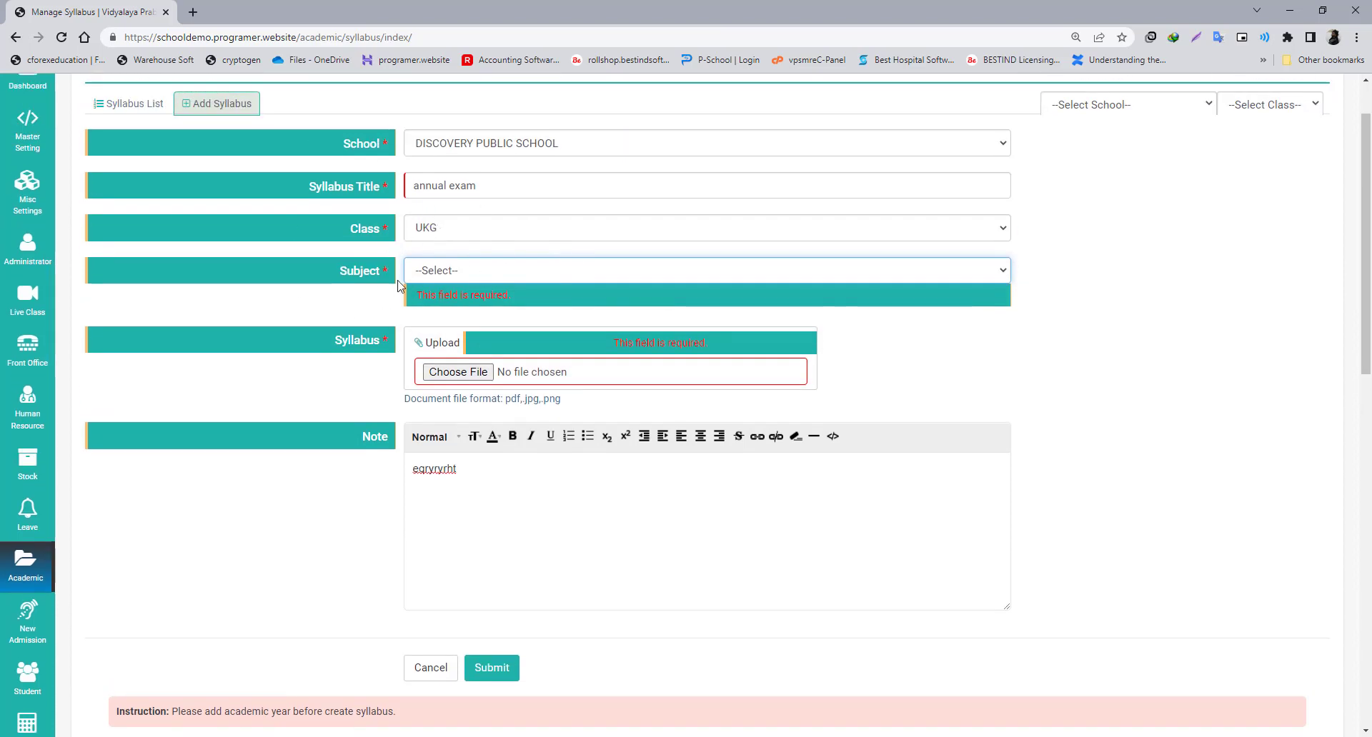
{"action": "left_click", "coordinate": [470, 278]}
- Try Std. - VIII as the class, check its subjects, and leave the unsaved syllabus form
{"action": "left_click", "coordinate": [457, 223]}
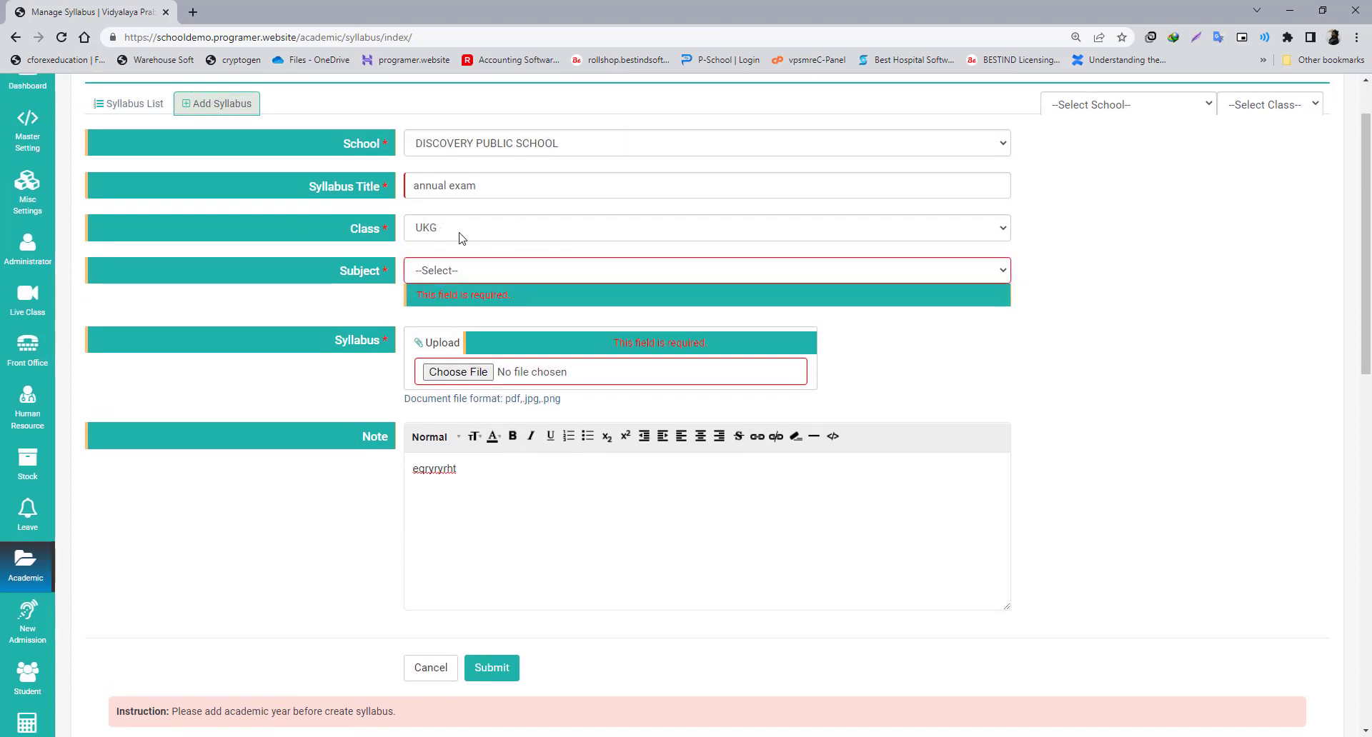
{"action": "left_click", "coordinate": [459, 236]}
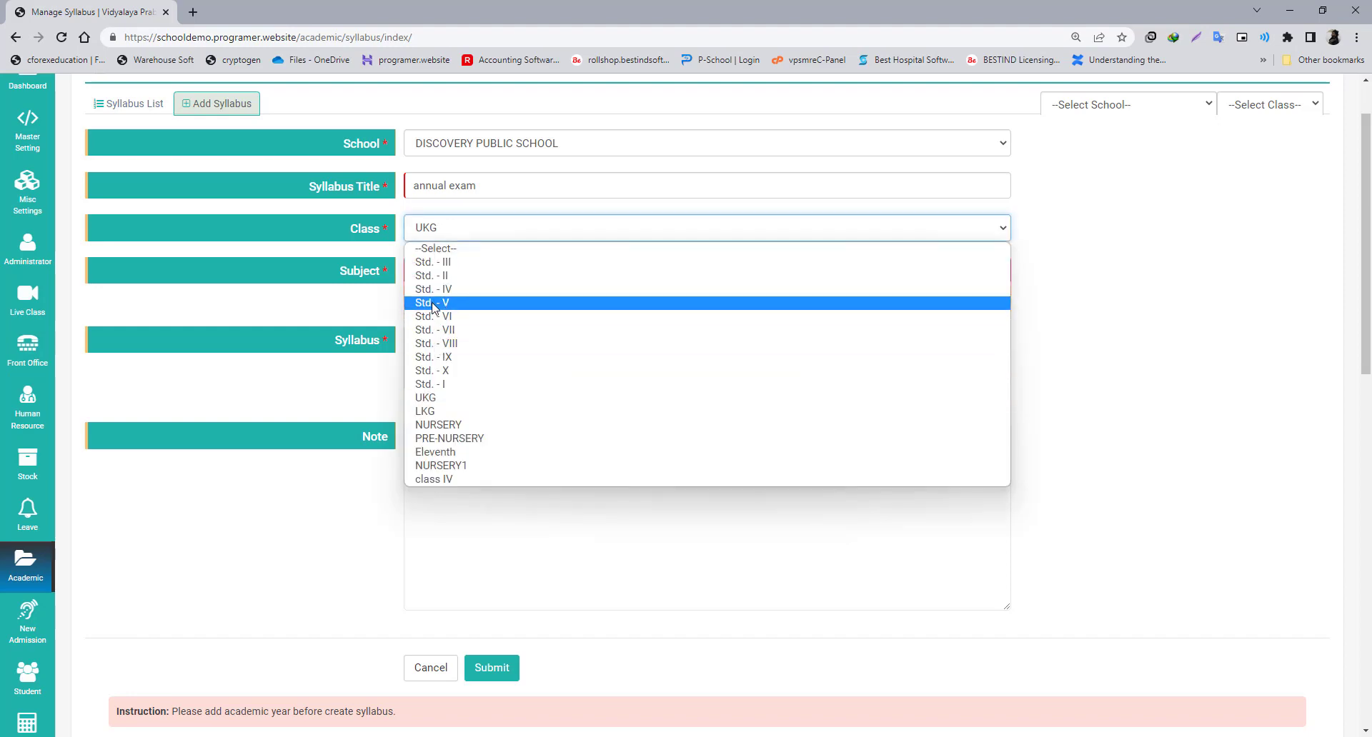
{"action": "left_click", "coordinate": [444, 346]}
{"action": "left_click", "coordinate": [464, 272]}
{"action": "left_click", "coordinate": [459, 237]}
{"action": "scroll", "coordinate": [323, 343], "scroll_direction": "up", "scroll_amount": 1}
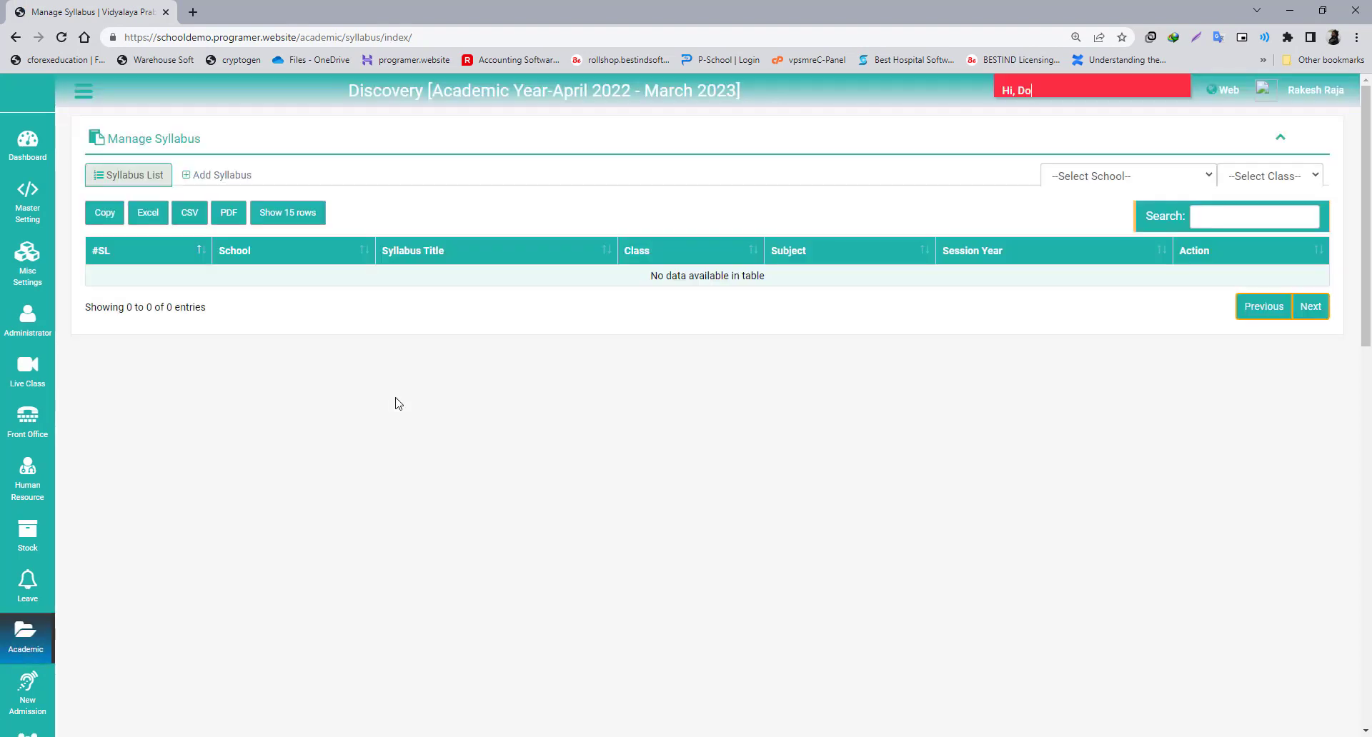
- Start a new syllabus for DISCOVERY PUBLIC SCHOOL with the title annual exam syllabus
{"action": "left_click", "coordinate": [217, 178]}
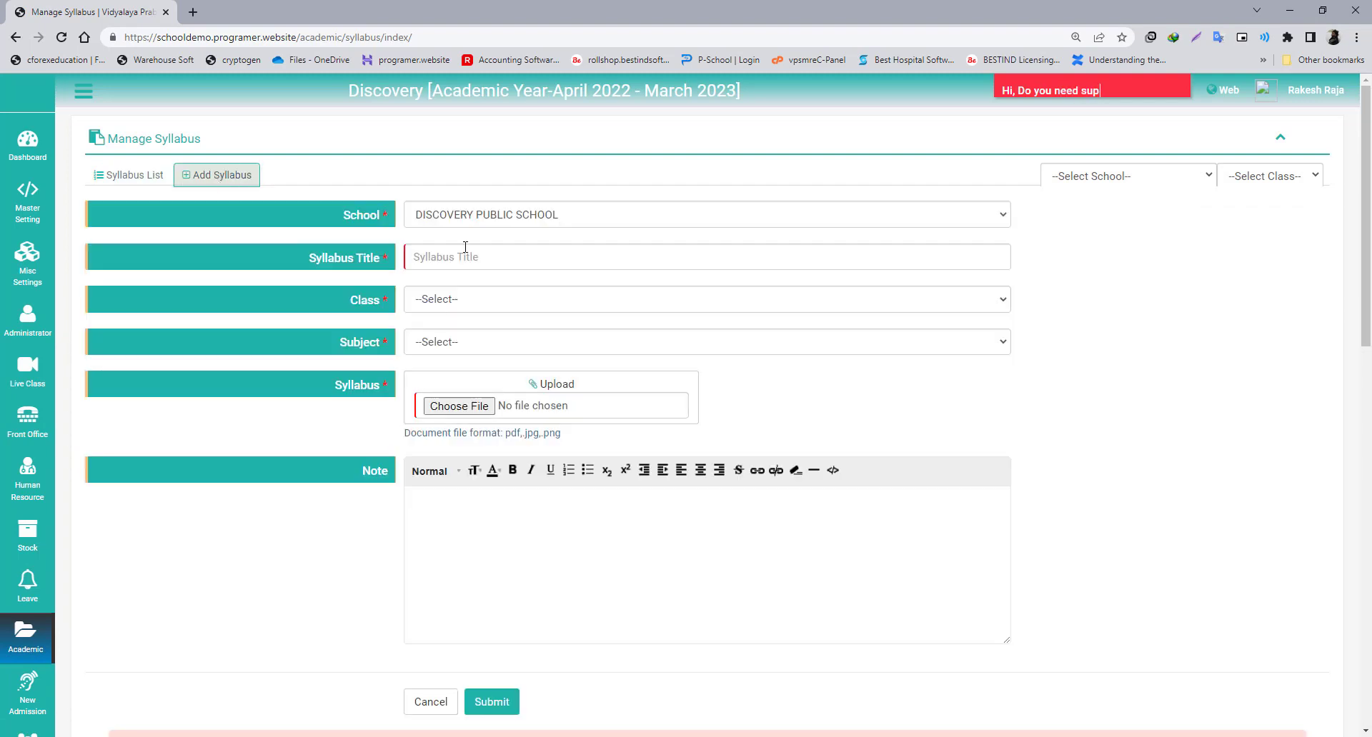
{"action": "left_click", "coordinate": [439, 257]}
{"action": "type", "text": "a"}
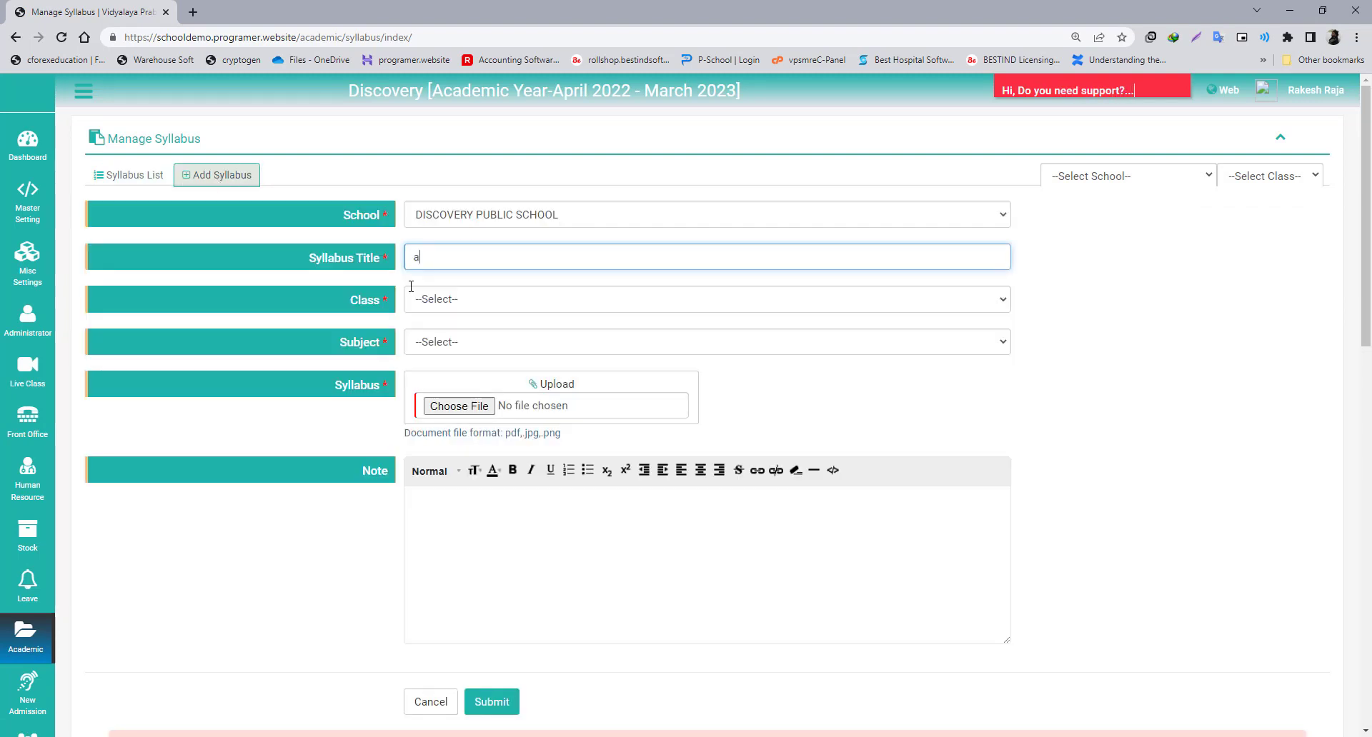
{"action": "type", "text": "nnual exam syllabus"}
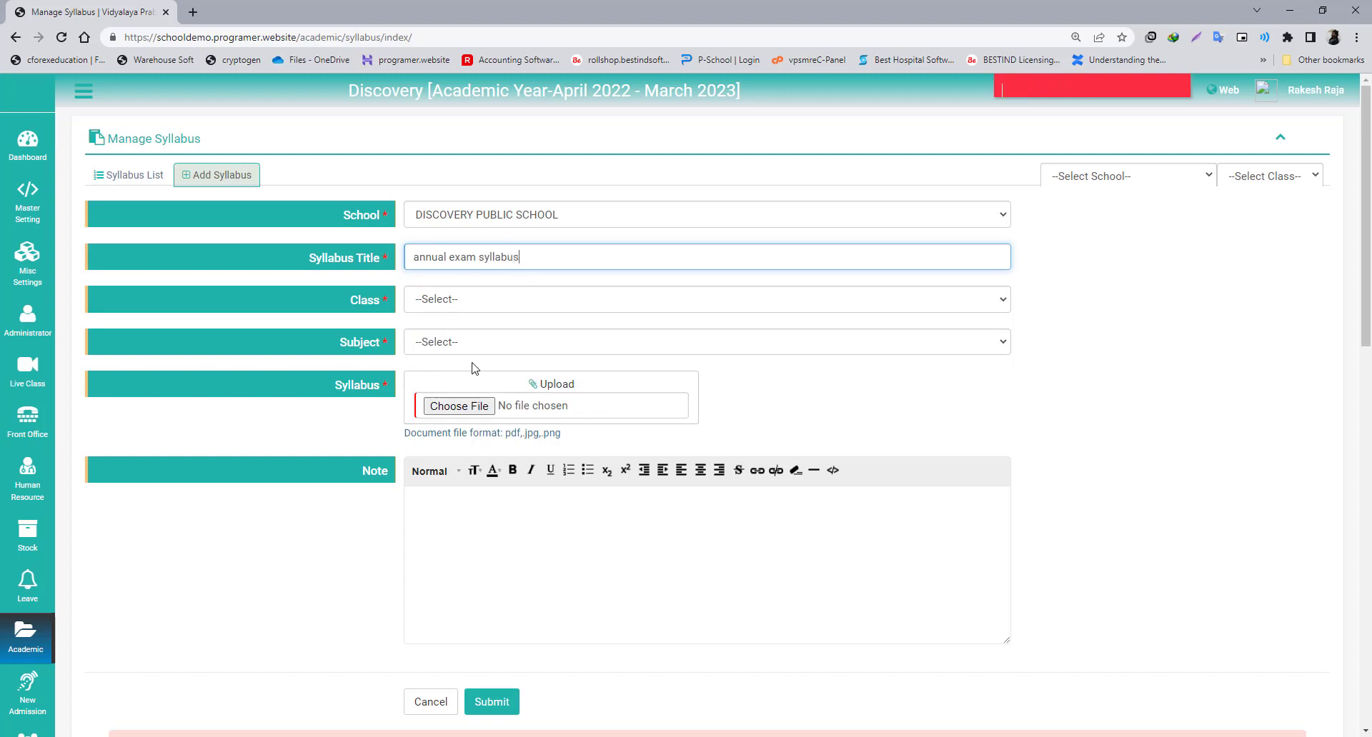
- Choose Std. - II as the syllabus class and review the available subject and class options
{"action": "left_click", "coordinate": [428, 304]}
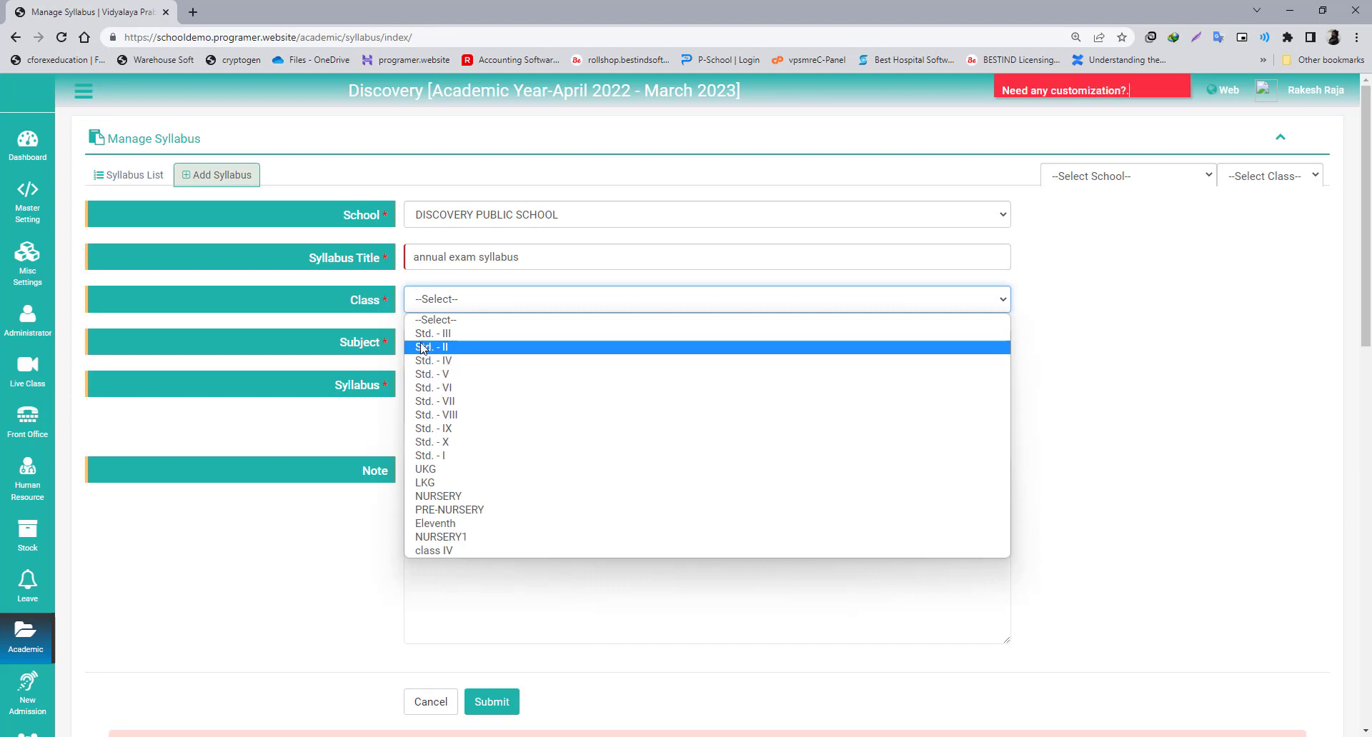
{"action": "left_click", "coordinate": [423, 348]}
{"action": "left_click", "coordinate": [425, 349]}
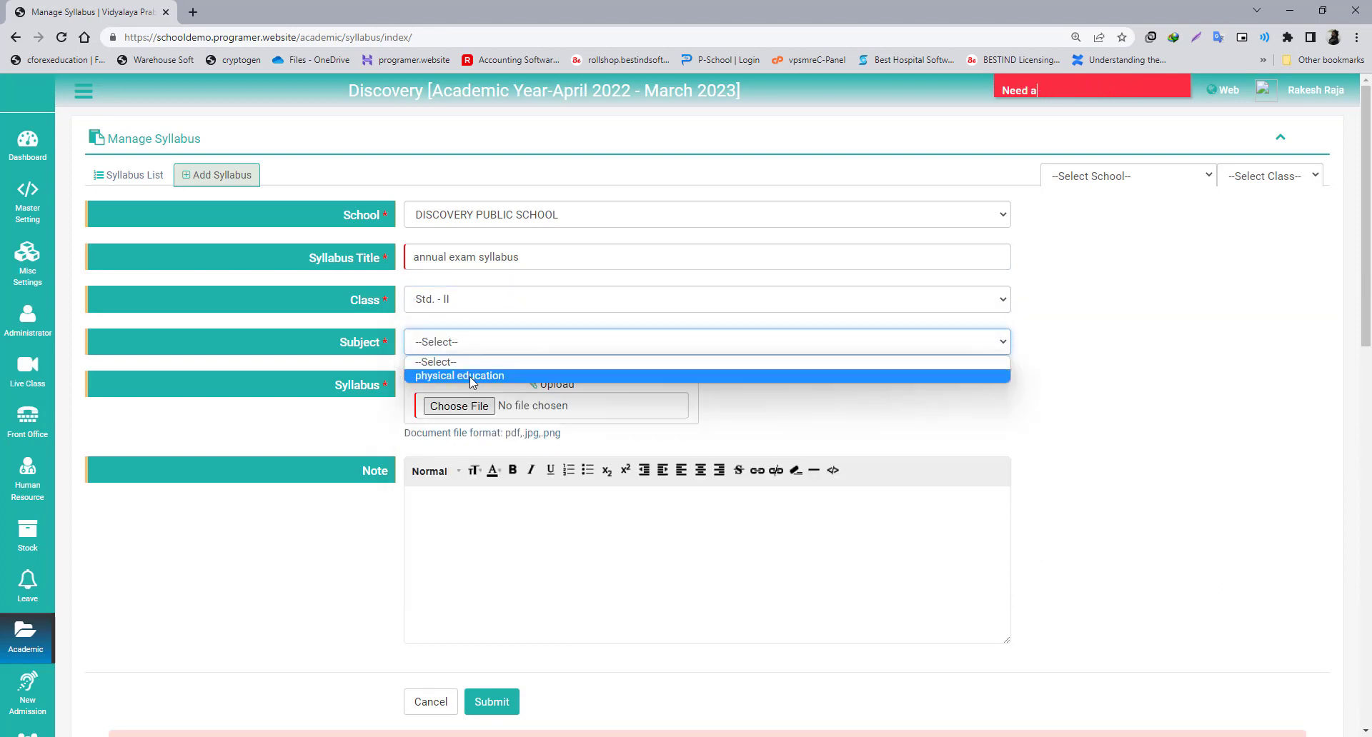
{"action": "left_click", "coordinate": [443, 304]}
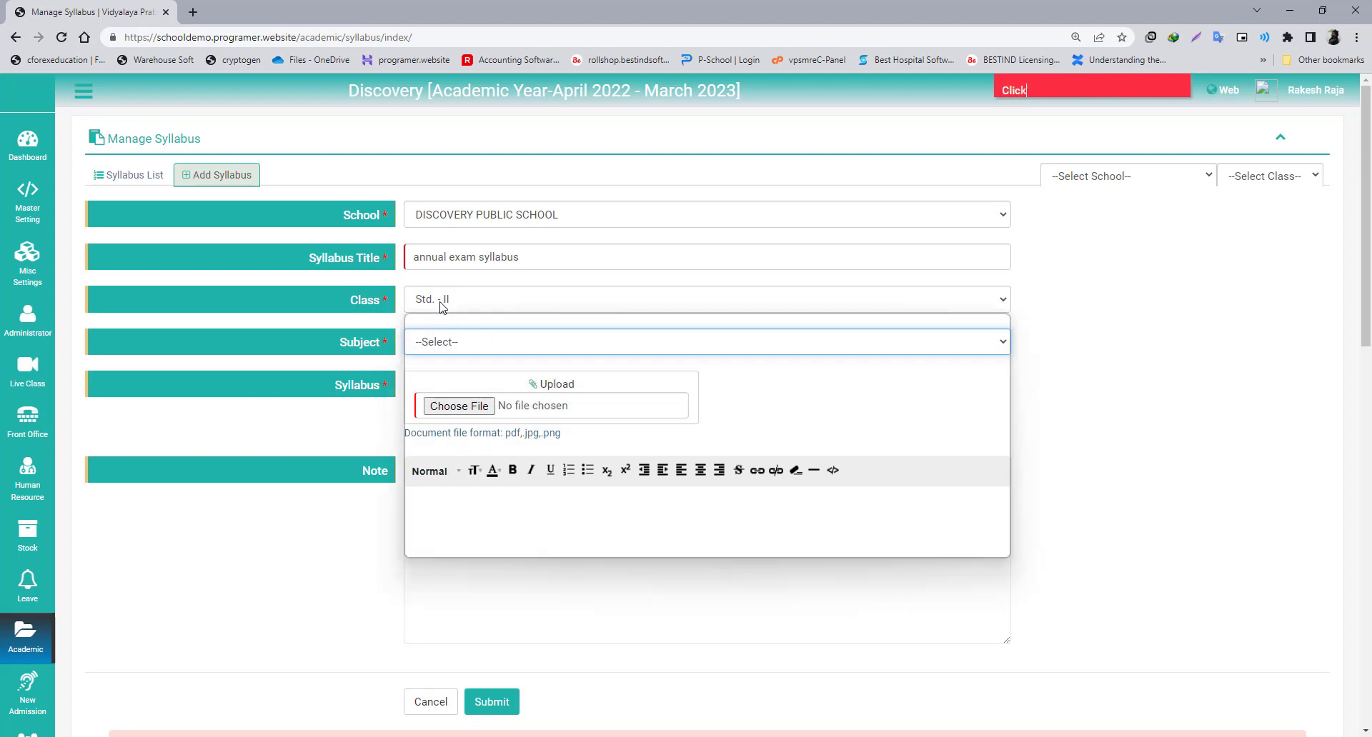
{"action": "left_click", "coordinate": [443, 303]}
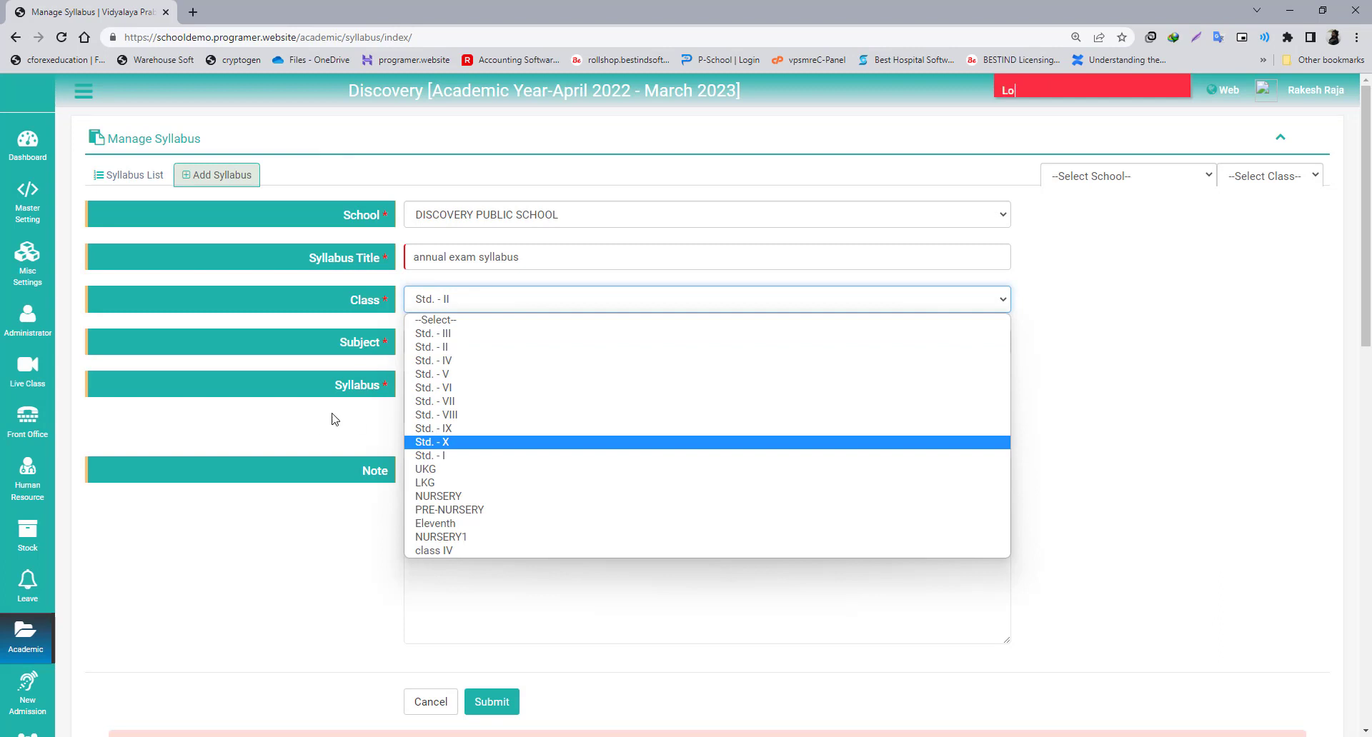
{"action": "left_click", "coordinate": [342, 367]}
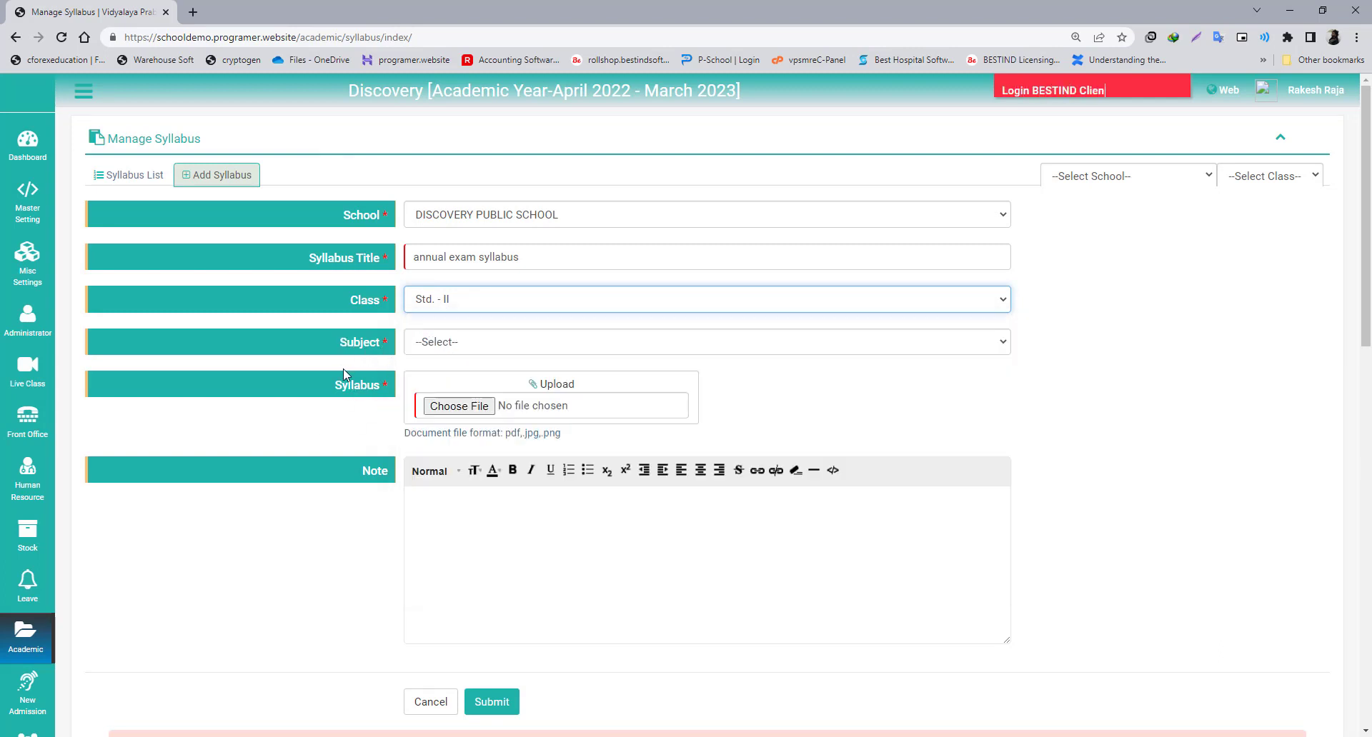
- Keep Std. - II as the class and choose physical education as the syllabus subject
{"action": "left_click", "coordinate": [444, 300]}
{"action": "left_click", "coordinate": [438, 349]}
{"action": "left_click", "coordinate": [445, 303]}
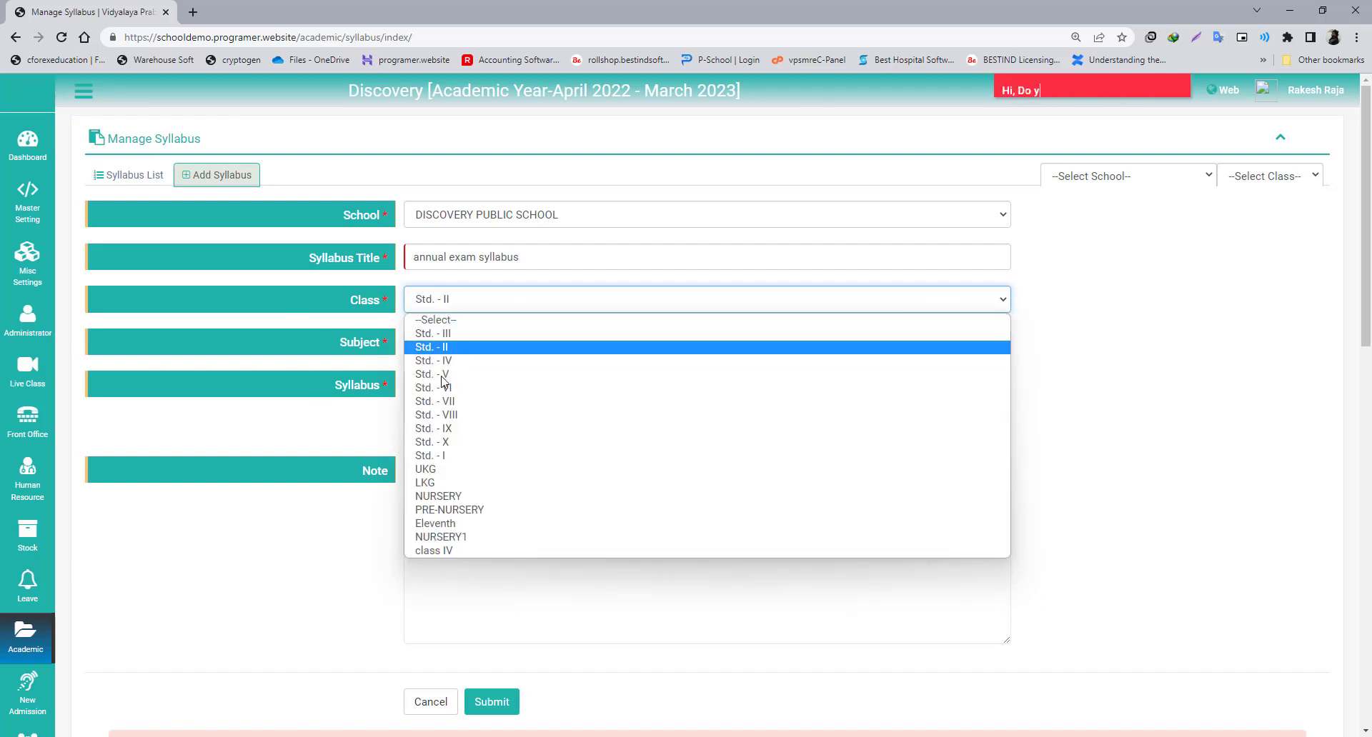
{"action": "left_click", "coordinate": [427, 348]}
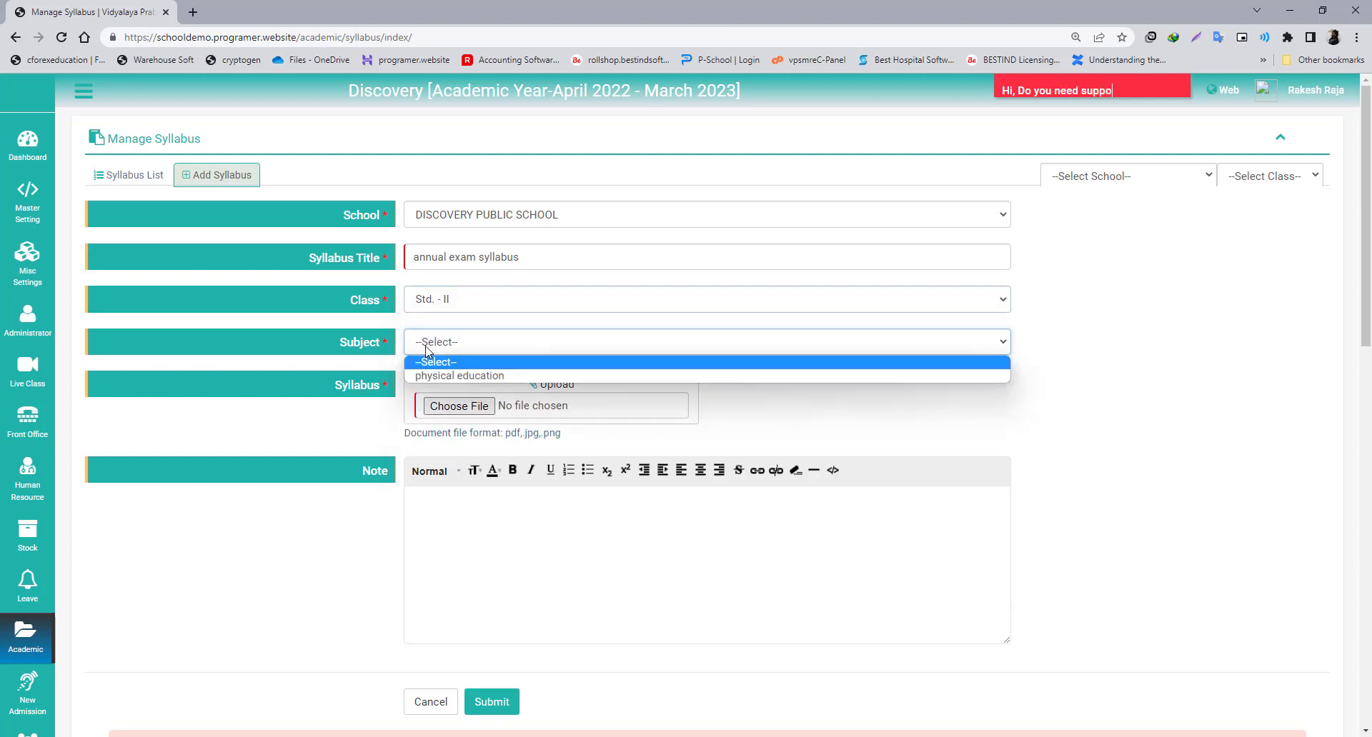
{"action": "left_click", "coordinate": [427, 344]}
{"action": "left_click", "coordinate": [461, 374]}
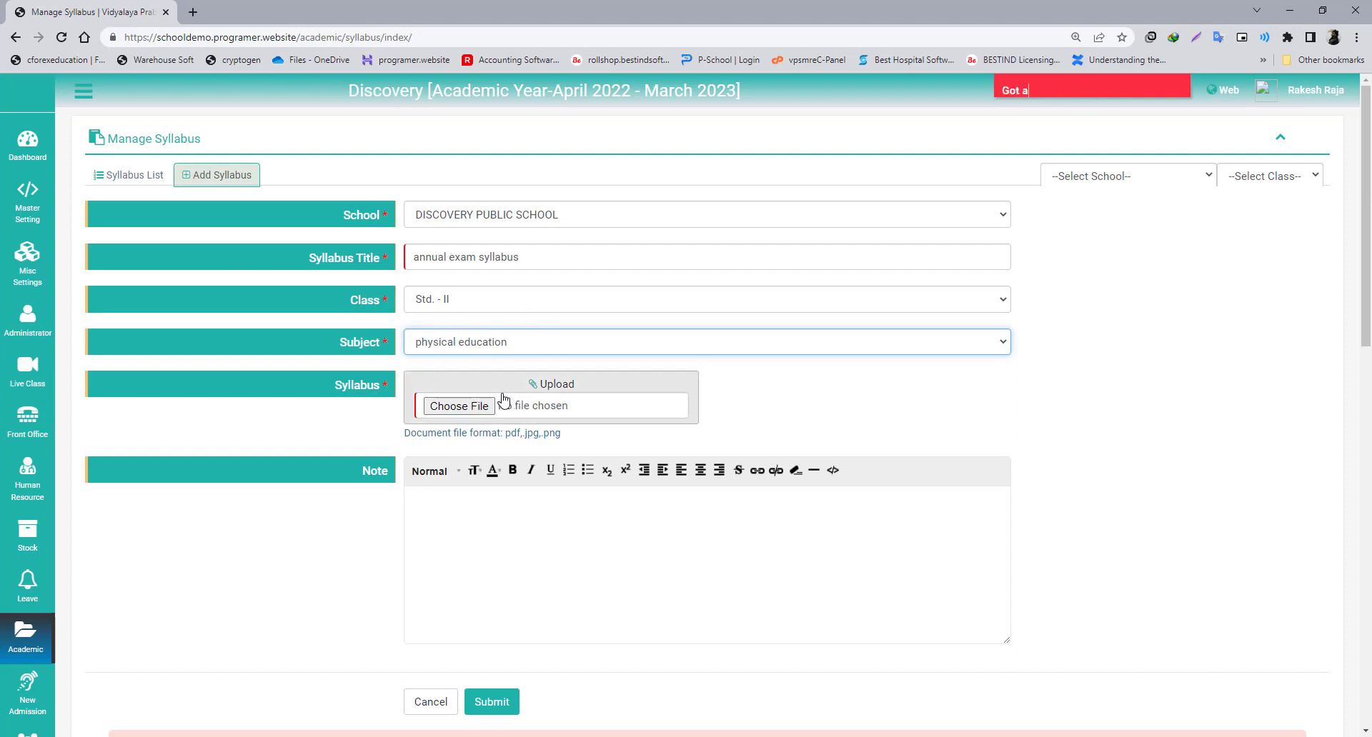
- Enter detyuyjn as the syllabus note and try to submit the form
{"action": "scroll", "coordinate": [504, 401], "scroll_direction": "down", "scroll_amount": 1}
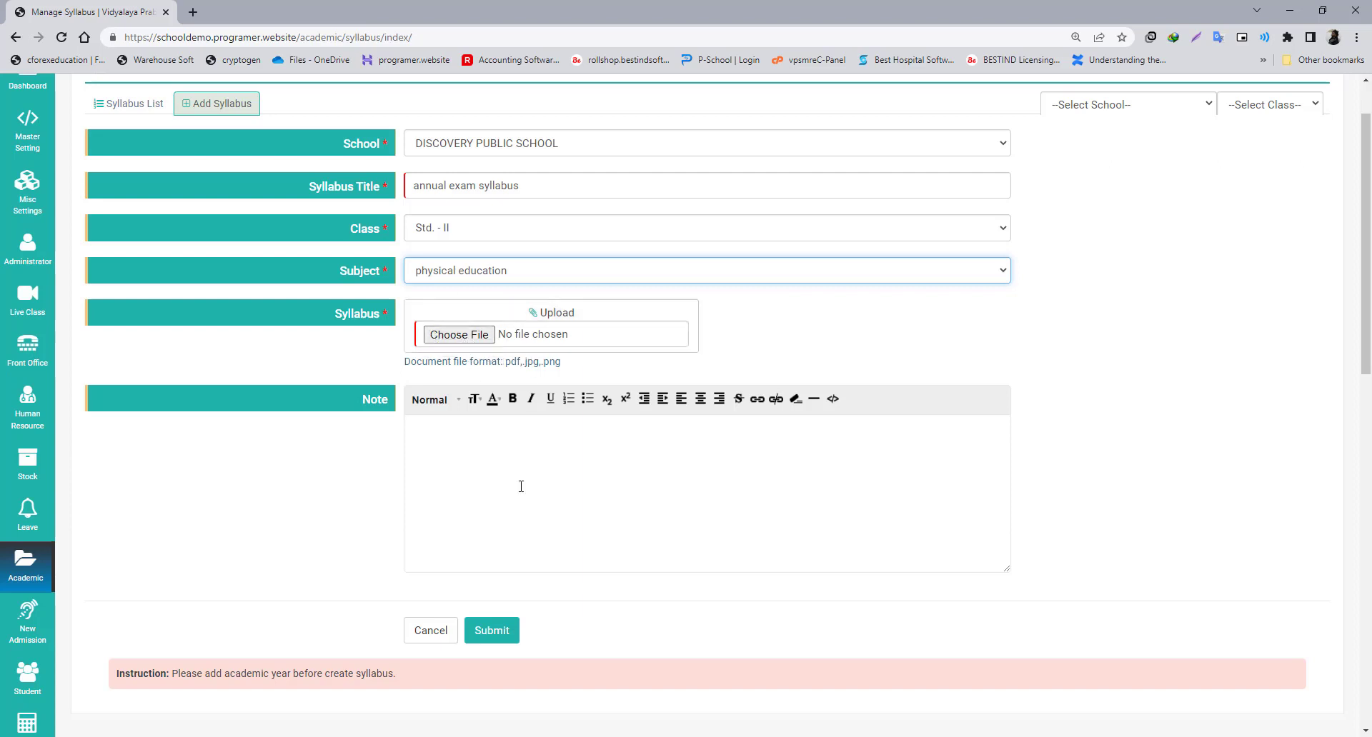
{"action": "scroll", "coordinate": [433, 422], "scroll_direction": "down", "scroll_amount": 1}
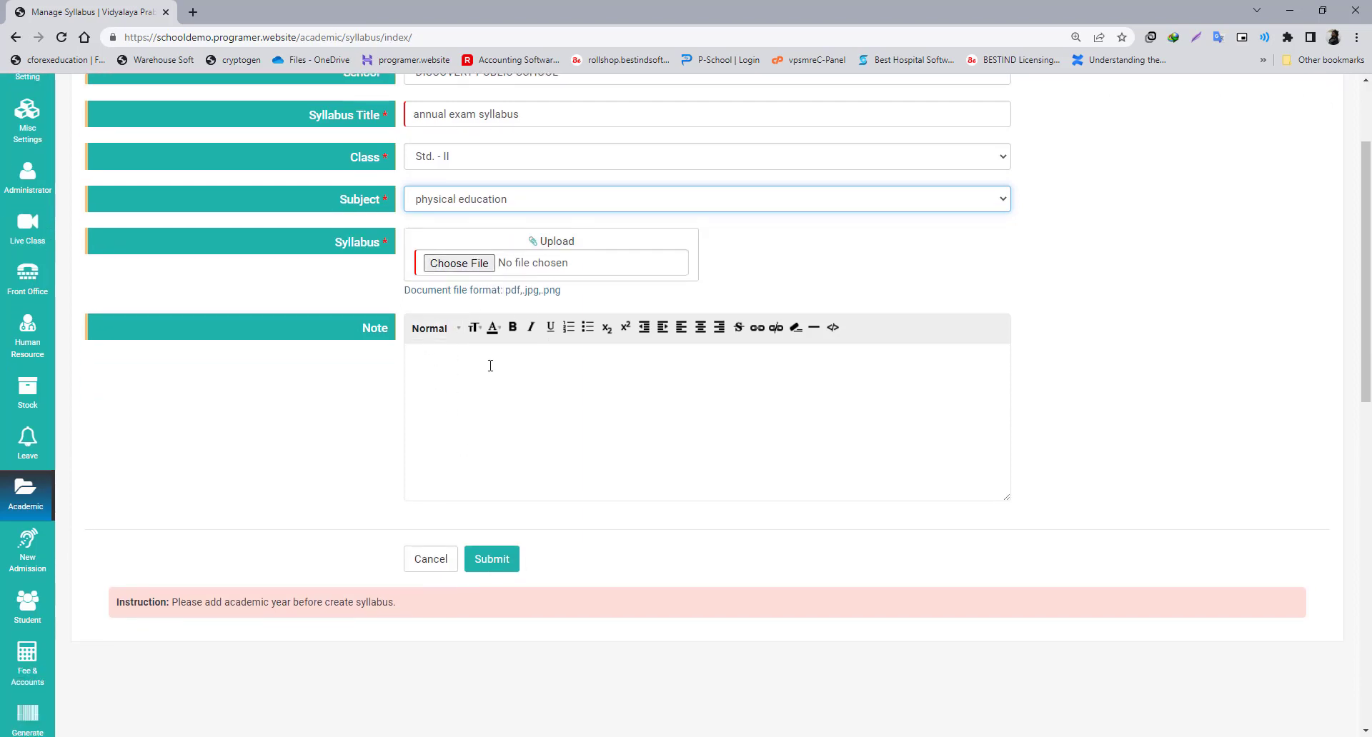
{"action": "left_click", "coordinate": [477, 415]}
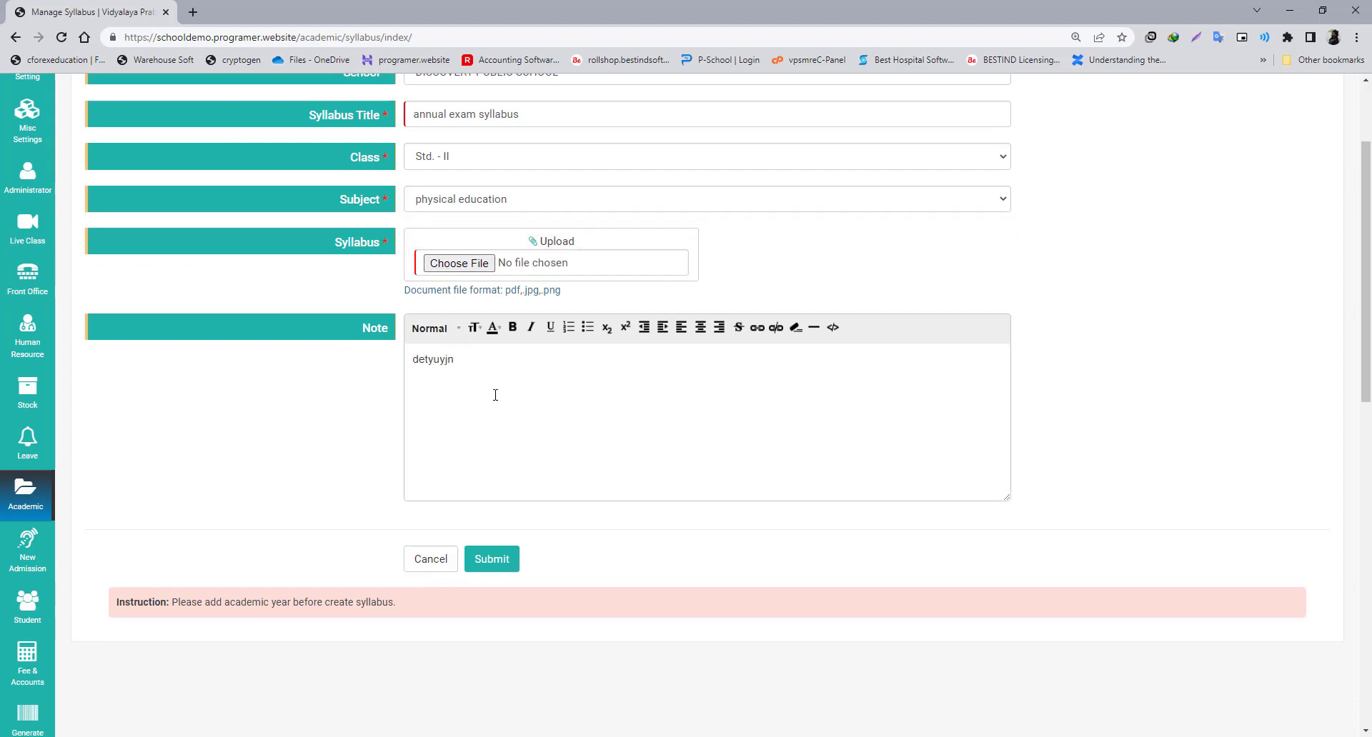
{"action": "left_click", "coordinate": [477, 562]}
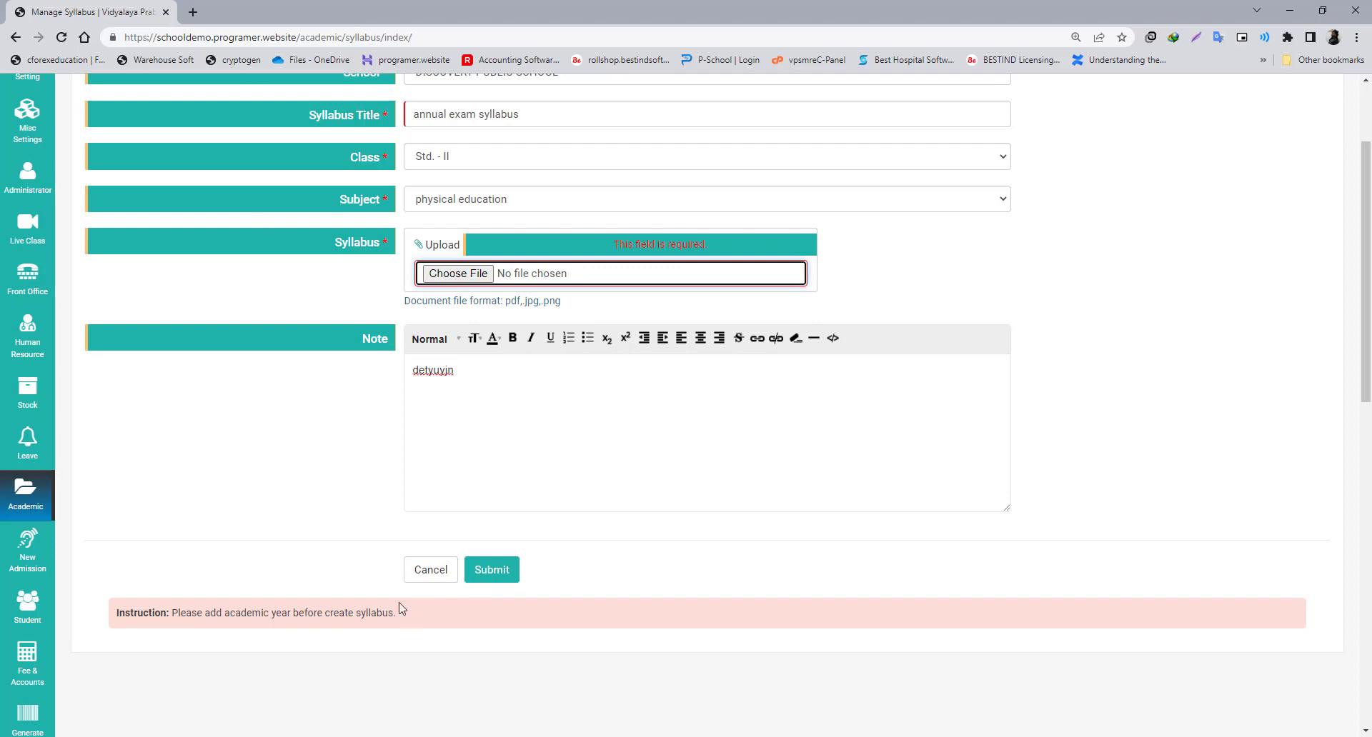
- Attach the breakfast image from the Pictures folder as the syllabus file
{"action": "left_click", "coordinate": [442, 275]}
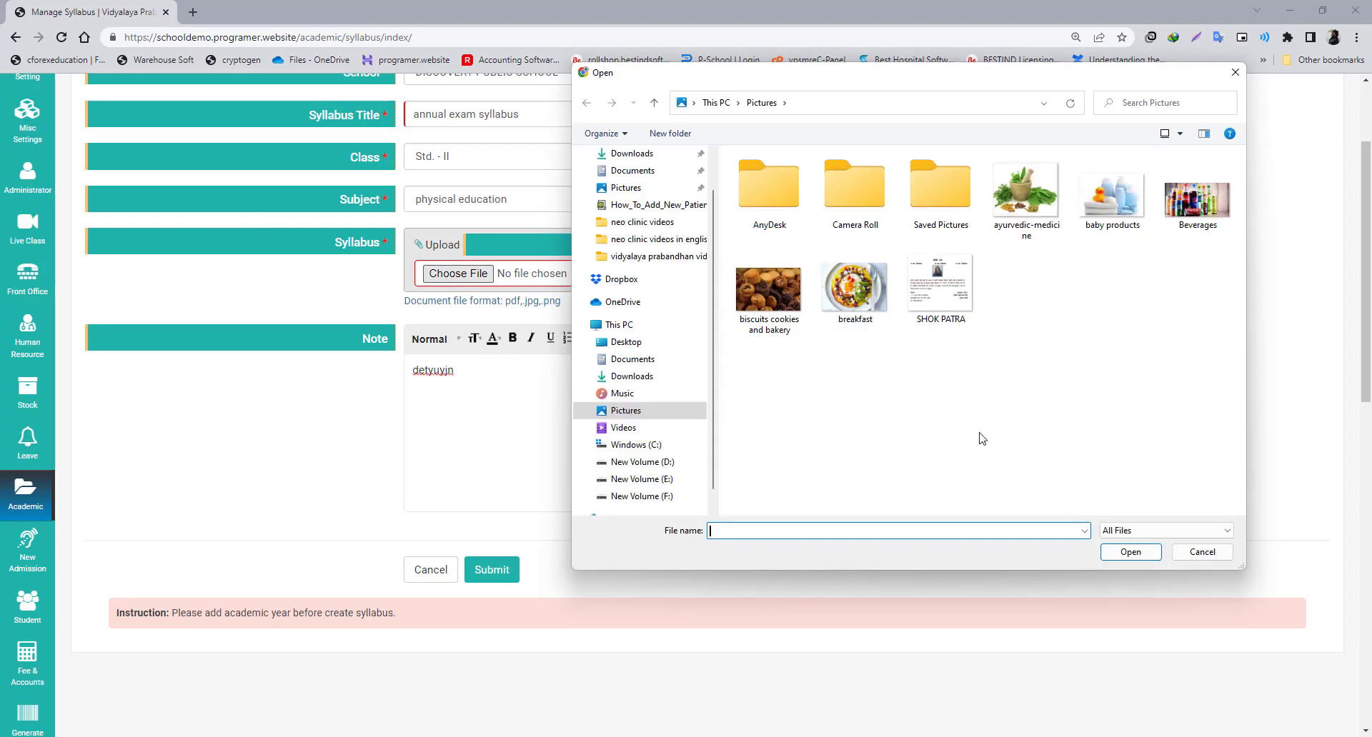
{"action": "double_click", "coordinate": [854, 286]}
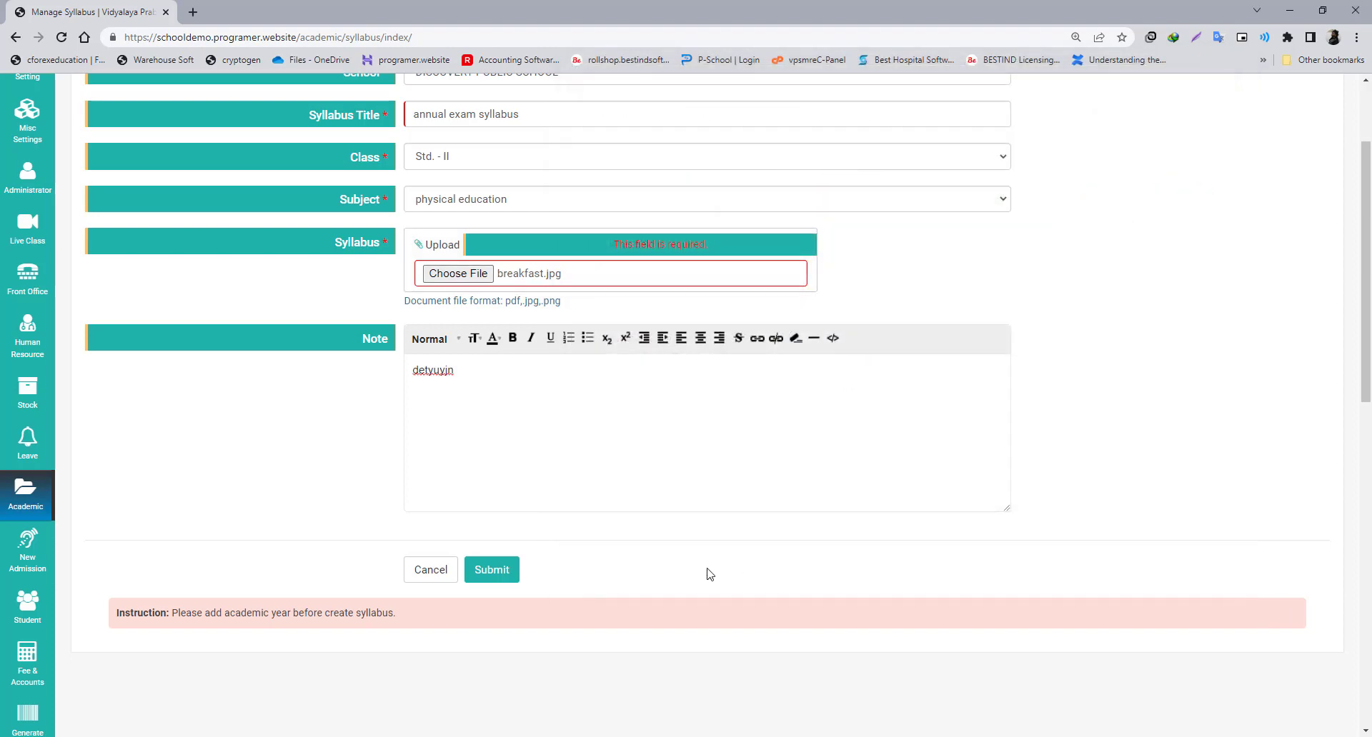
- Try to submit the annual exam syllabus with breakfast.jpg as its file
{"action": "scroll", "coordinate": [581, 468], "scroll_direction": "up", "scroll_amount": 2}
{"action": "scroll", "coordinate": [521, 515], "scroll_direction": "down", "scroll_amount": 4}
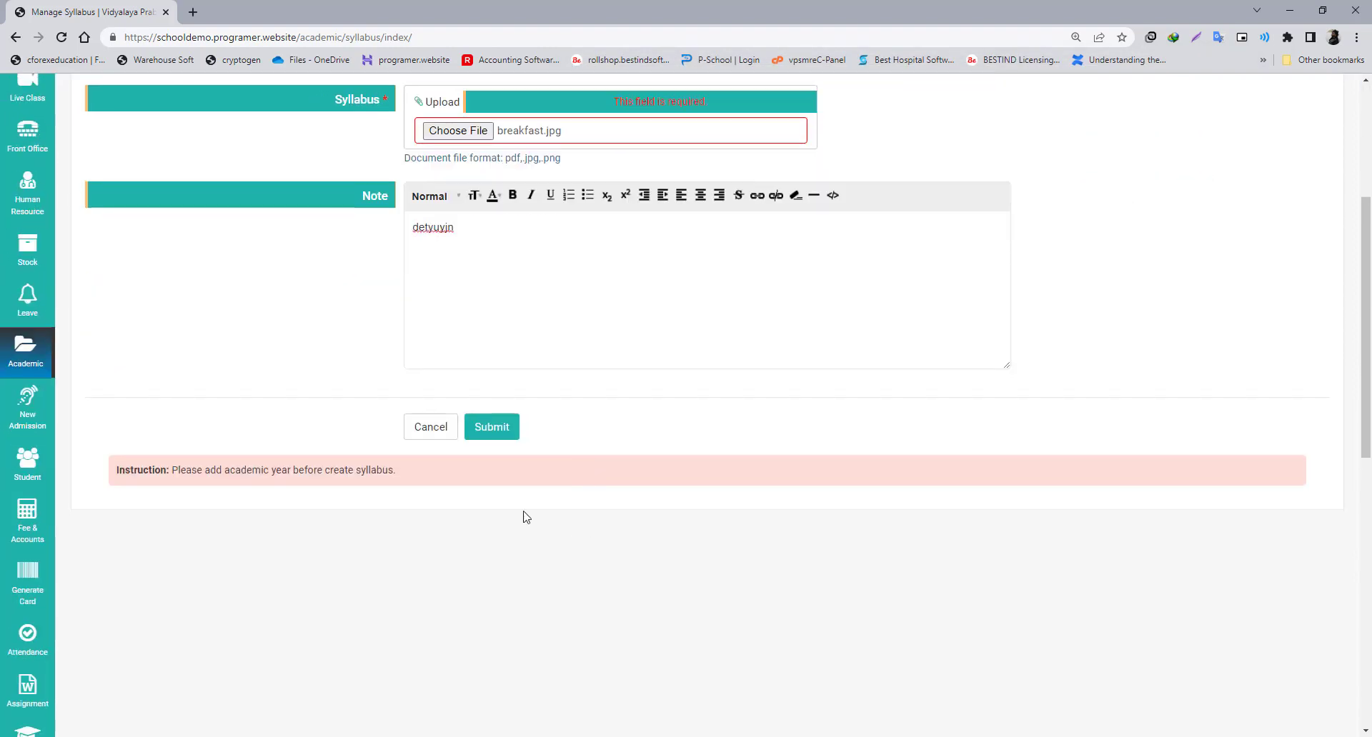
{"action": "left_click", "coordinate": [507, 429]}
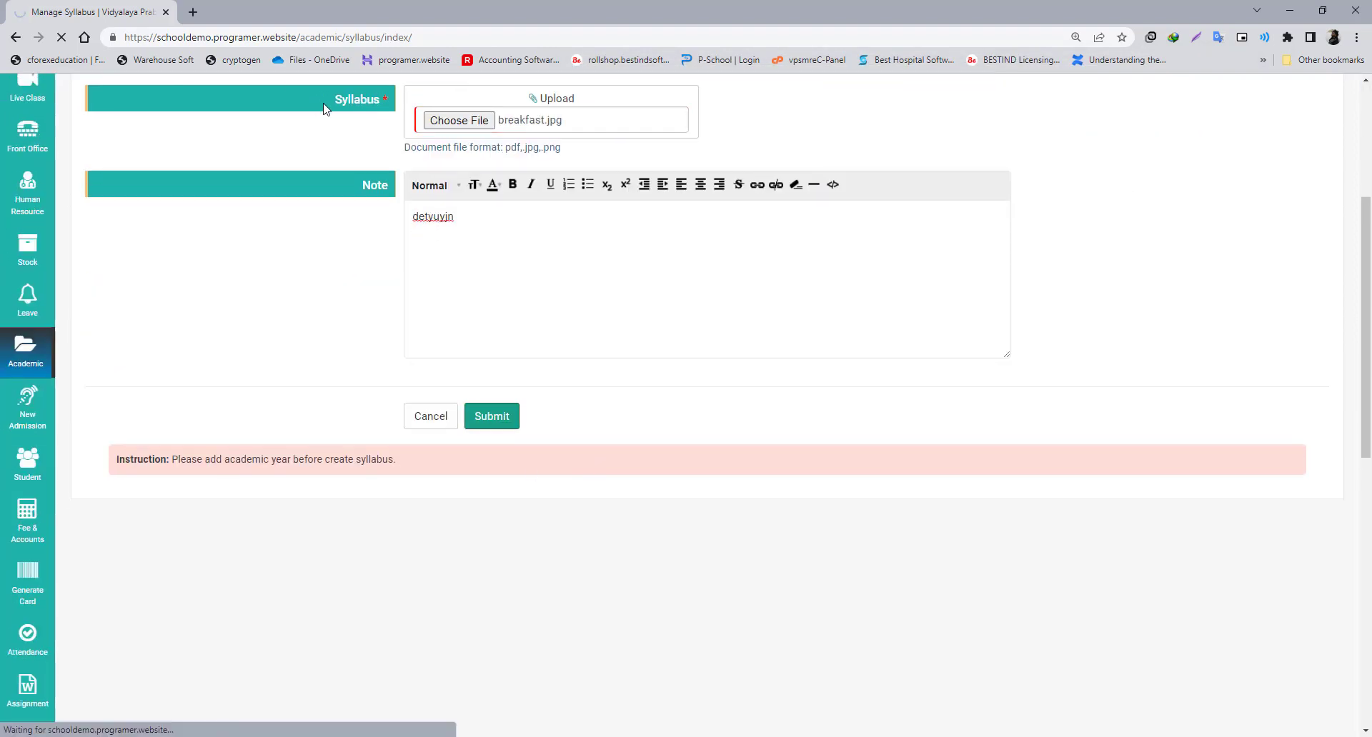
{"action": "scroll", "coordinate": [392, 490], "scroll_direction": "down", "scroll_amount": 3}
{"action": "left_click", "coordinate": [486, 487]}
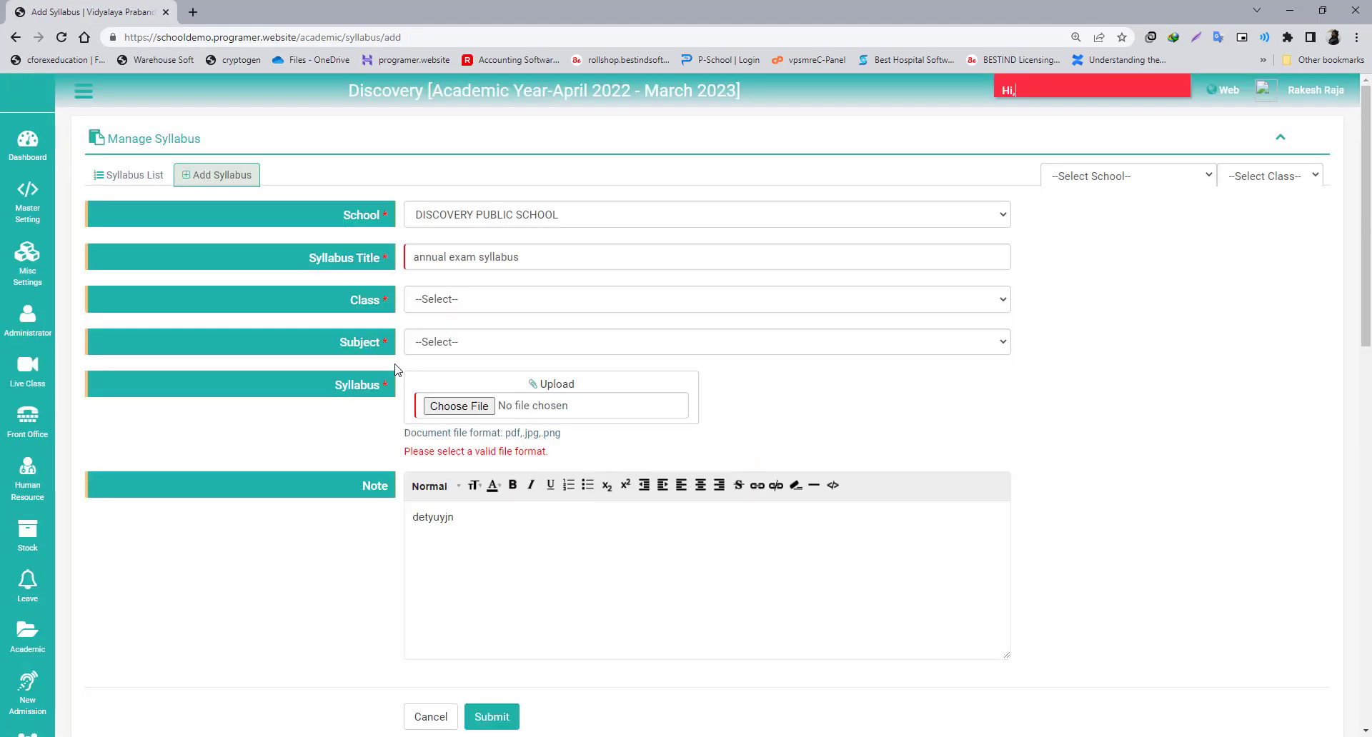
{"action": "type", "text": "Do you nee"}
- Attach the baby products image from the Pictures folder as the syllabus file
{"action": "scroll", "coordinate": [451, 261], "scroll_direction": "down", "scroll_amount": 2}
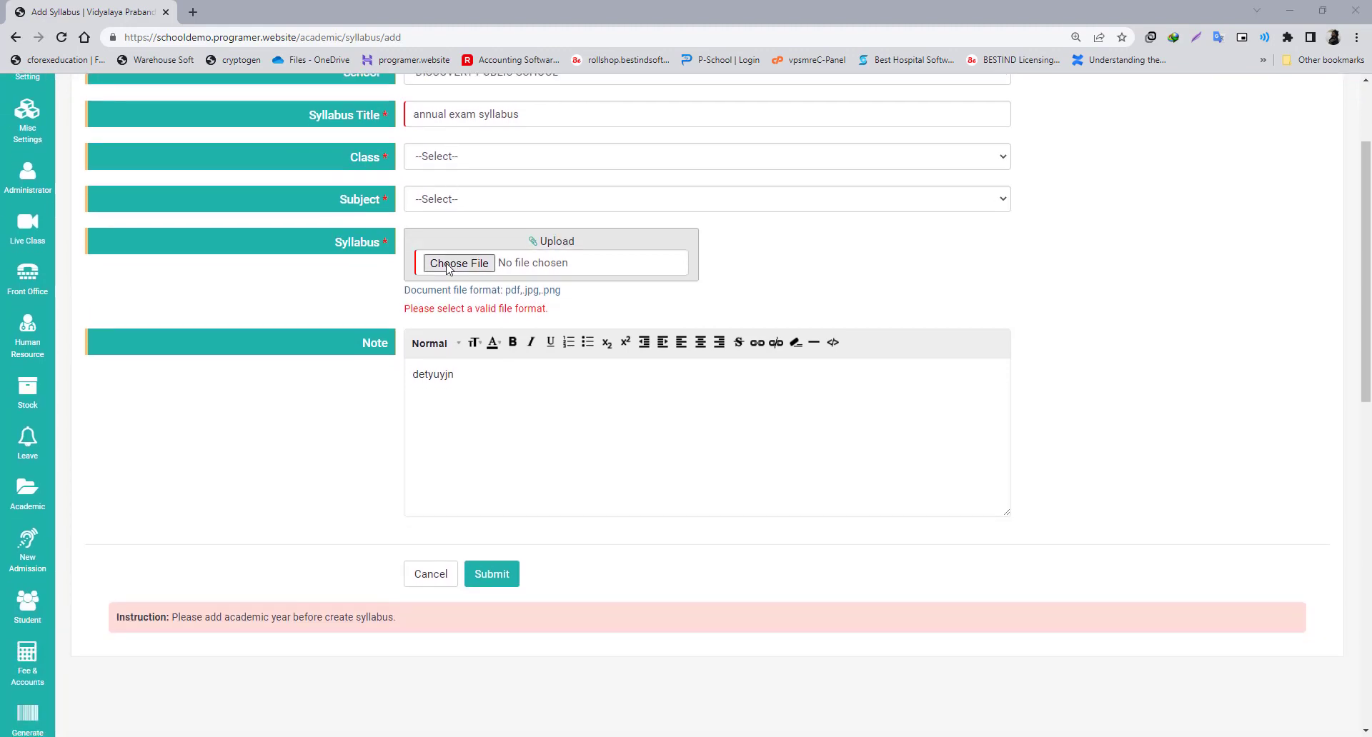
{"action": "left_click", "coordinate": [459, 263]}
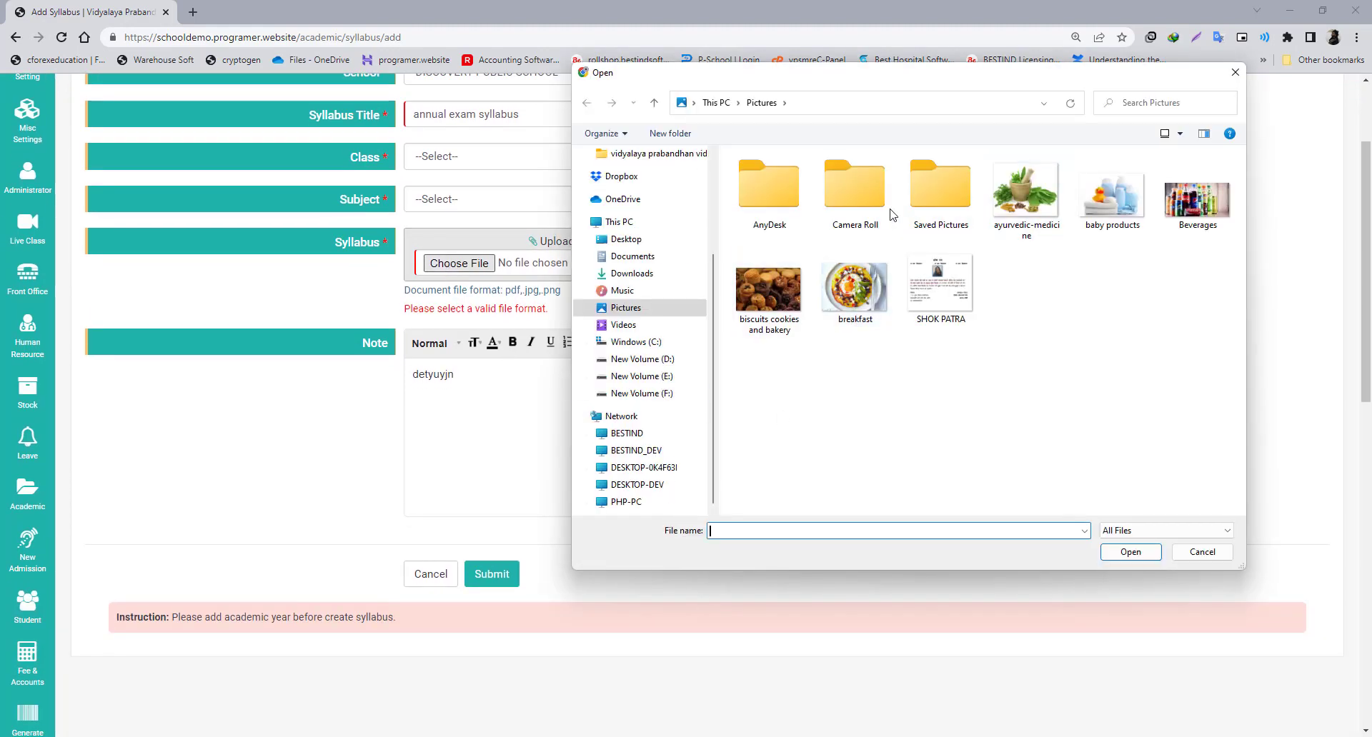
{"action": "double_click", "coordinate": [1108, 207]}
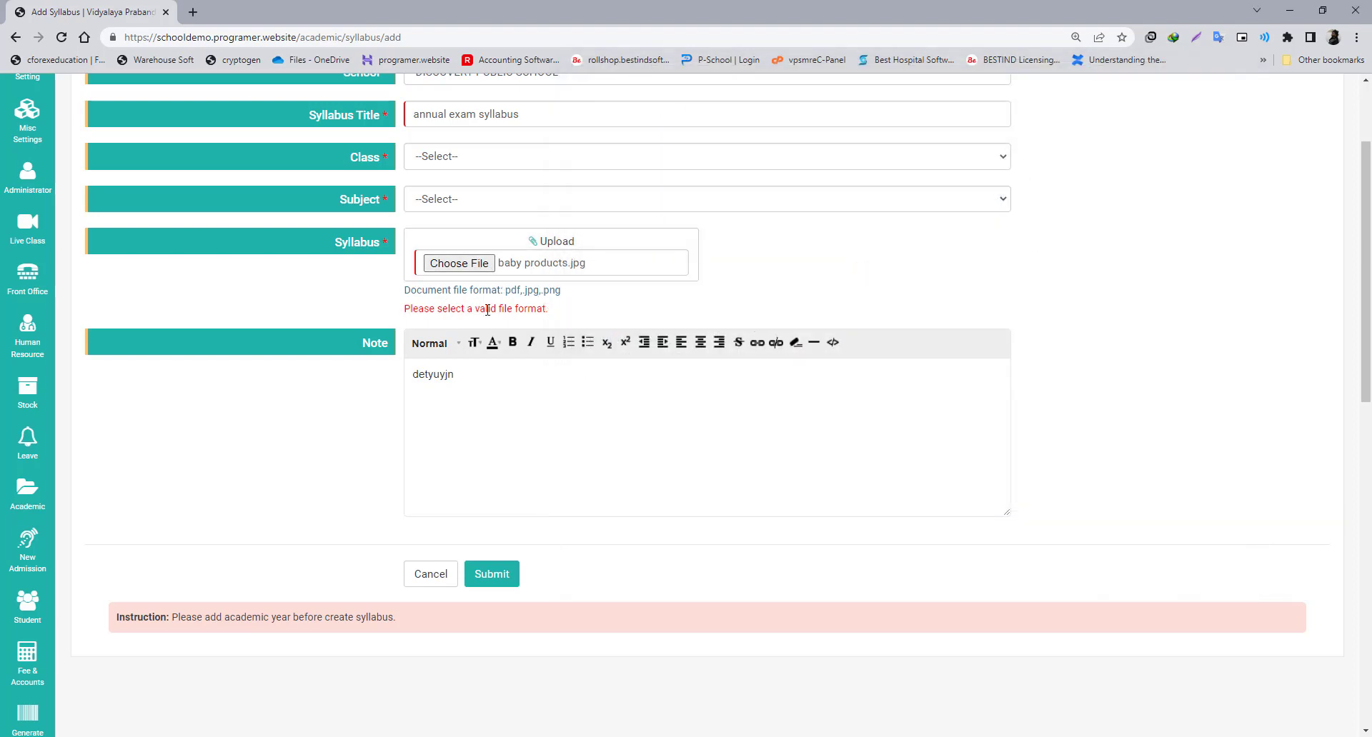
- Choose Abhinew.pdf from the Documents folder as the syllabus file and submit the syllabus
{"action": "left_click", "coordinate": [453, 265]}
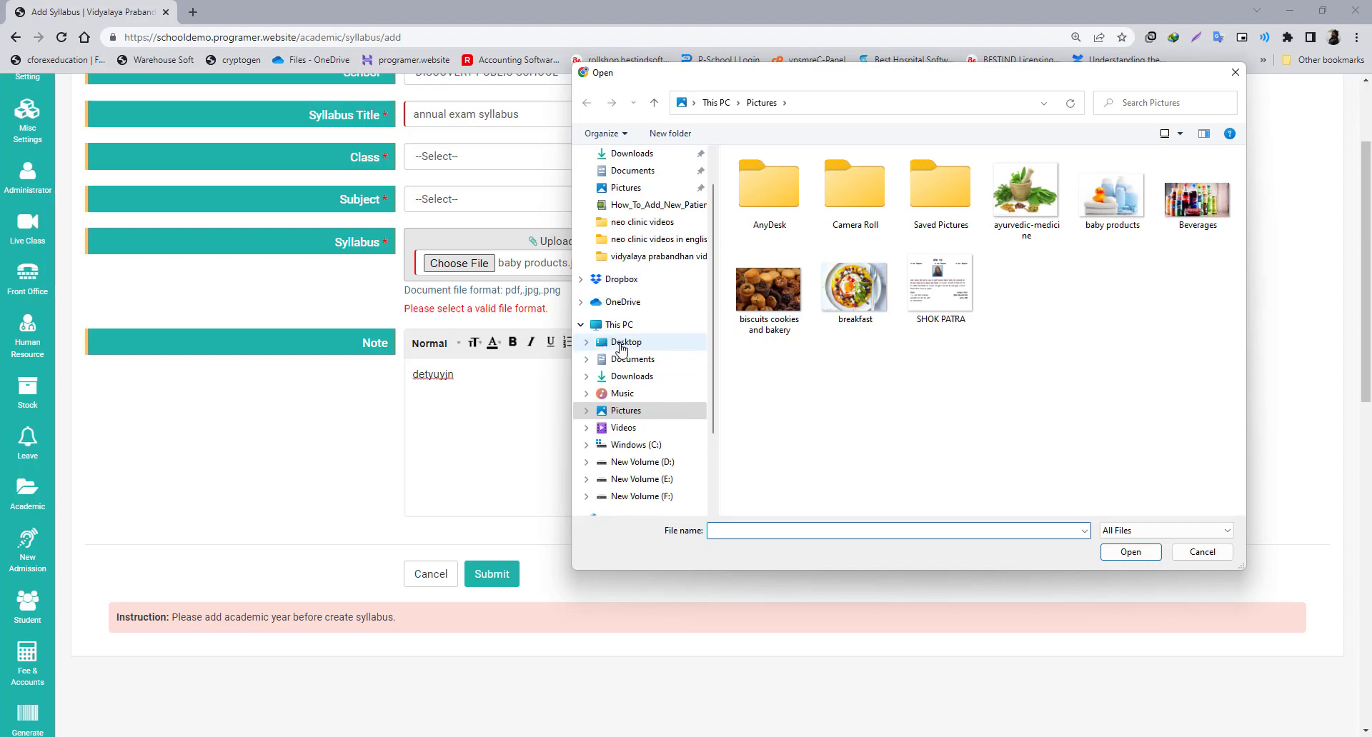
{"action": "left_click", "coordinate": [633, 359]}
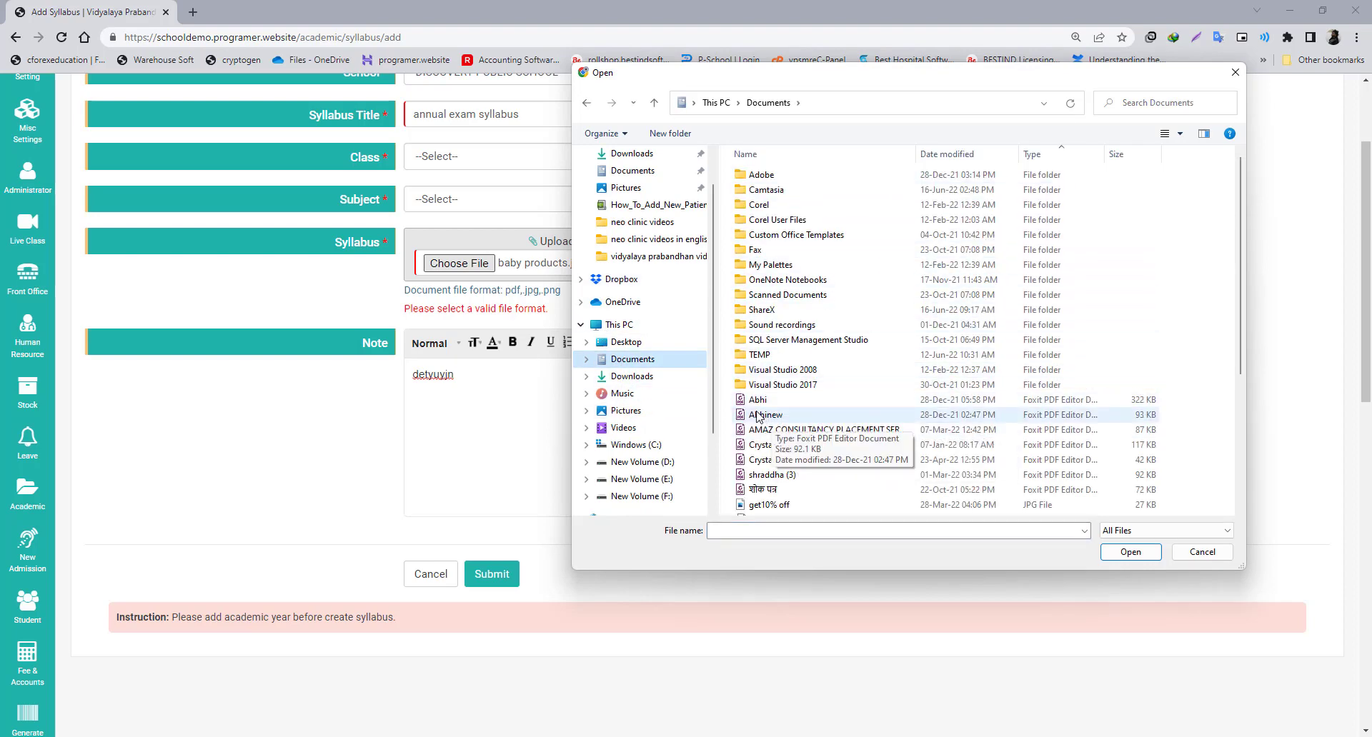
{"action": "double_click", "coordinate": [759, 415]}
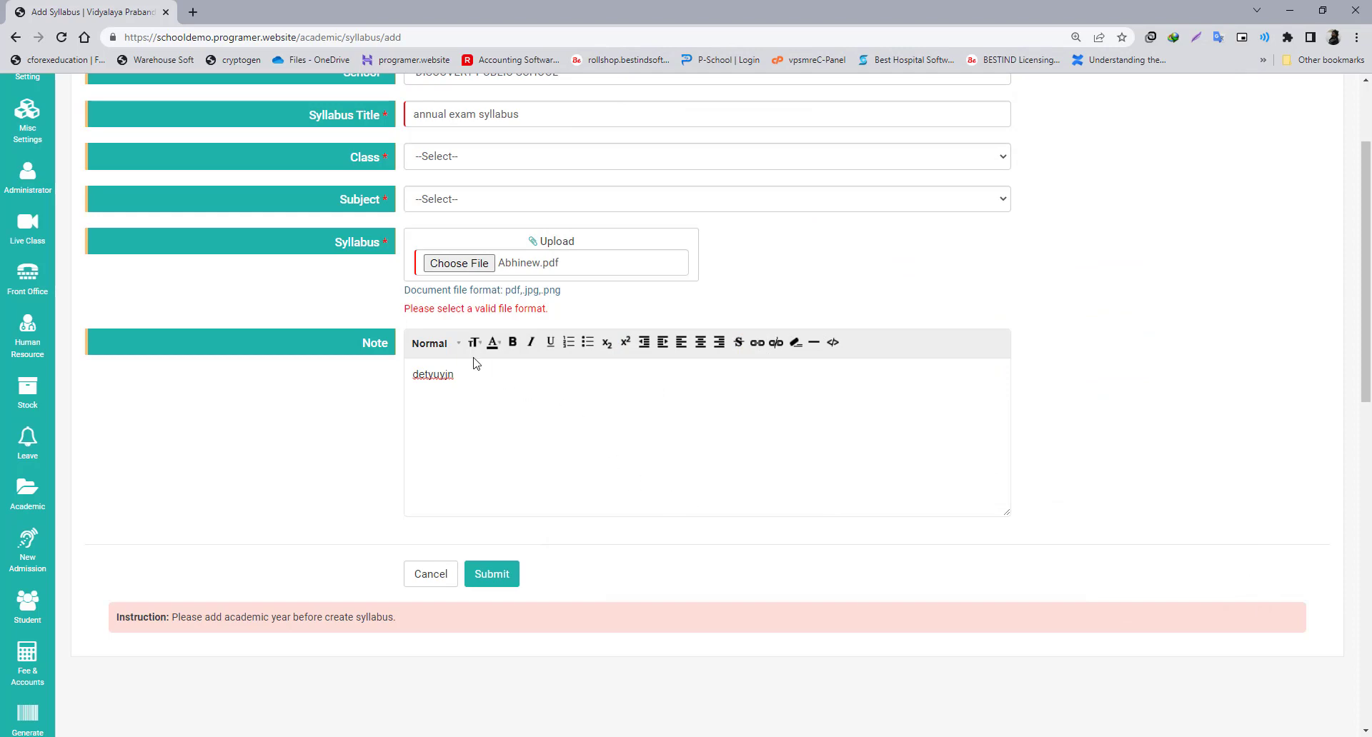
{"action": "left_click", "coordinate": [492, 574]}
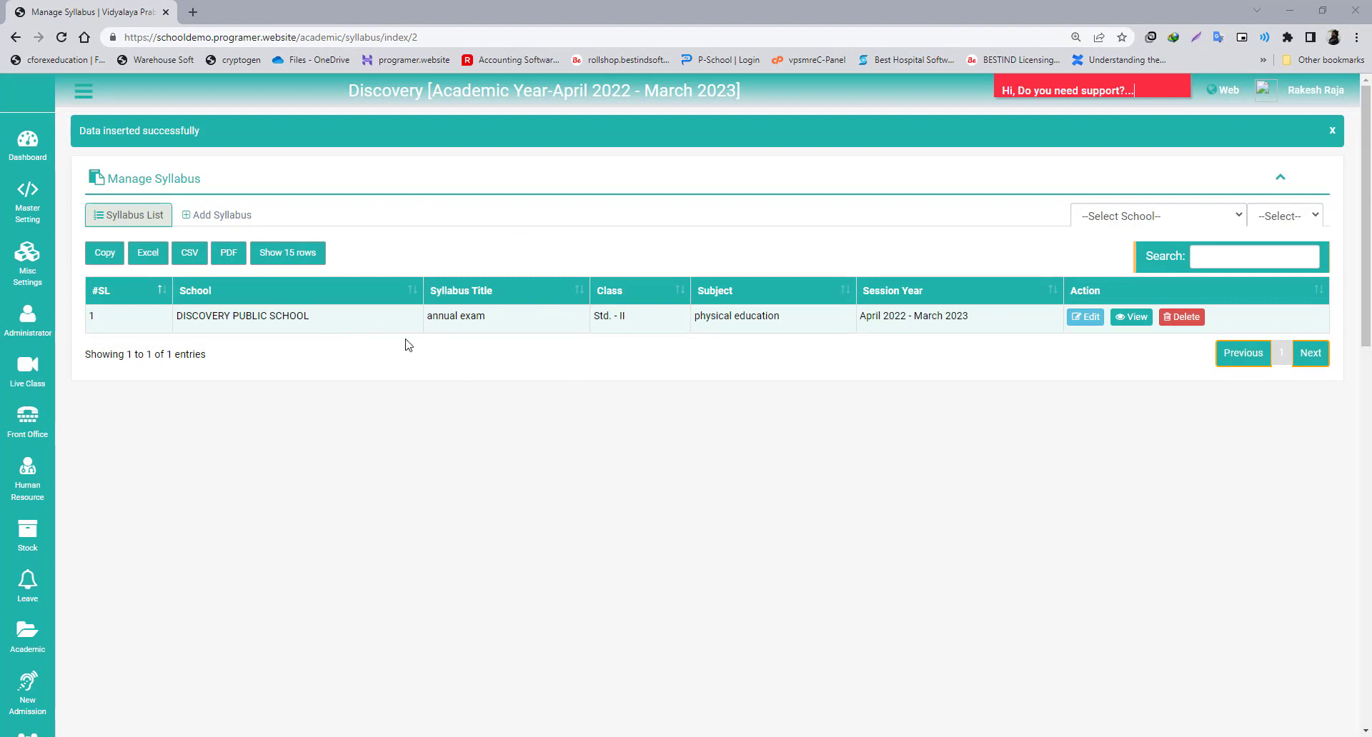
- Examine the school, class and subject of the annual exam entry in the syllabus list
{"action": "left_click_drag", "start_coordinate": [536, 328], "coordinate": [399, 330]}
{"action": "left_click", "coordinate": [235, 336]}
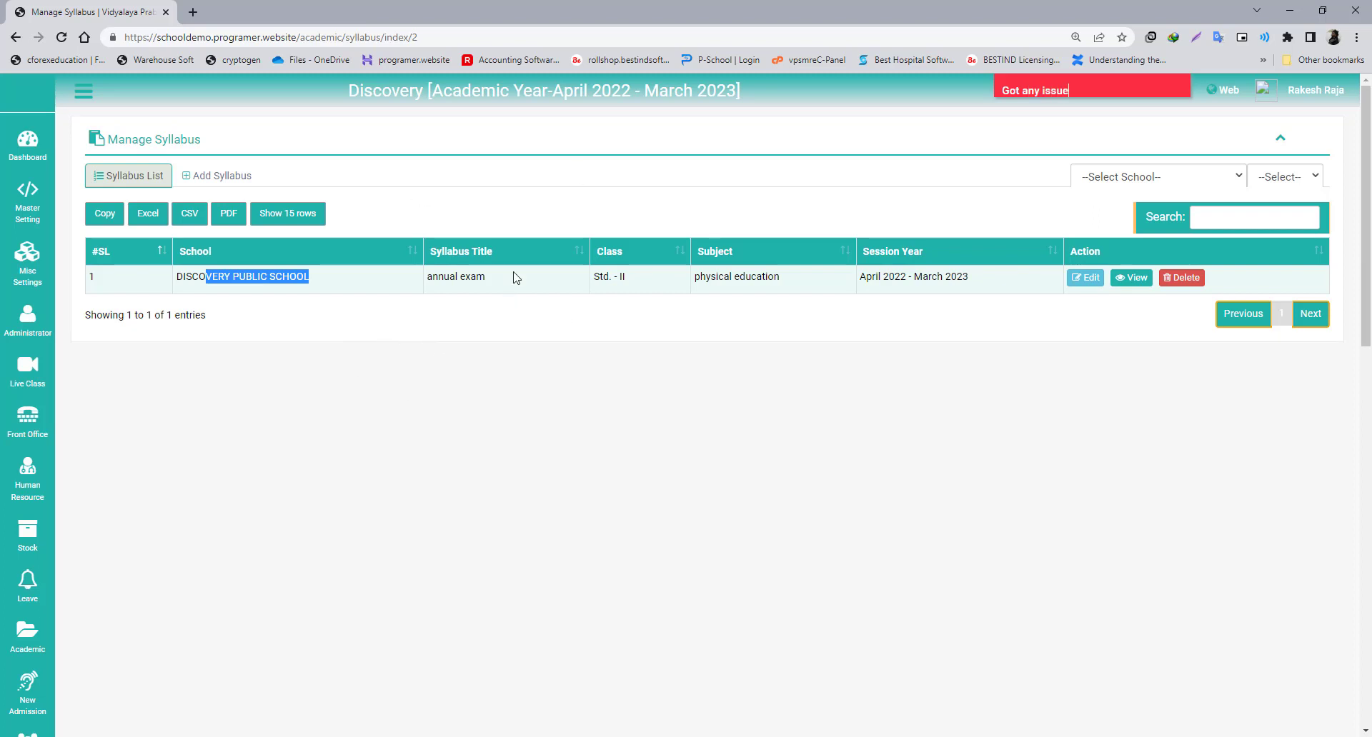
{"action": "left_click_drag", "start_coordinate": [638, 278], "coordinate": [503, 277]}
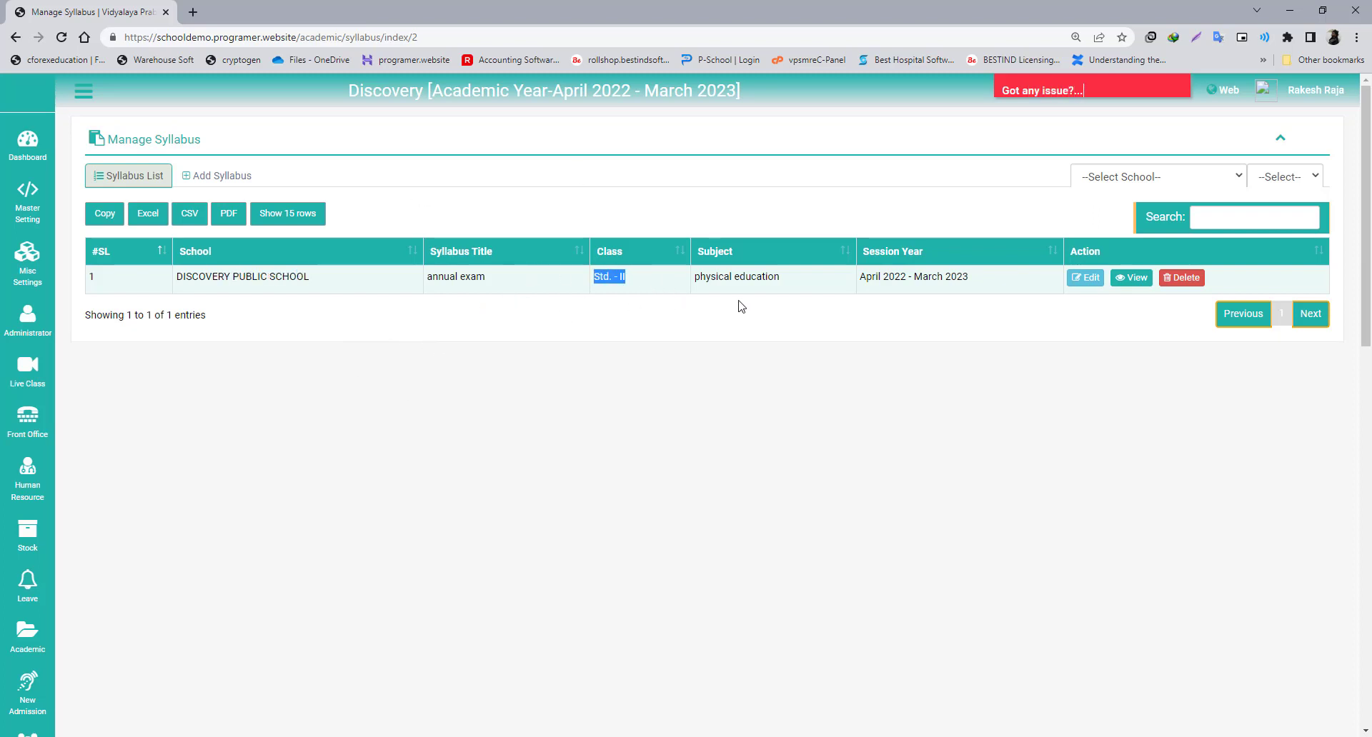
{"action": "left_click_drag", "start_coordinate": [781, 281], "coordinate": [691, 283]}
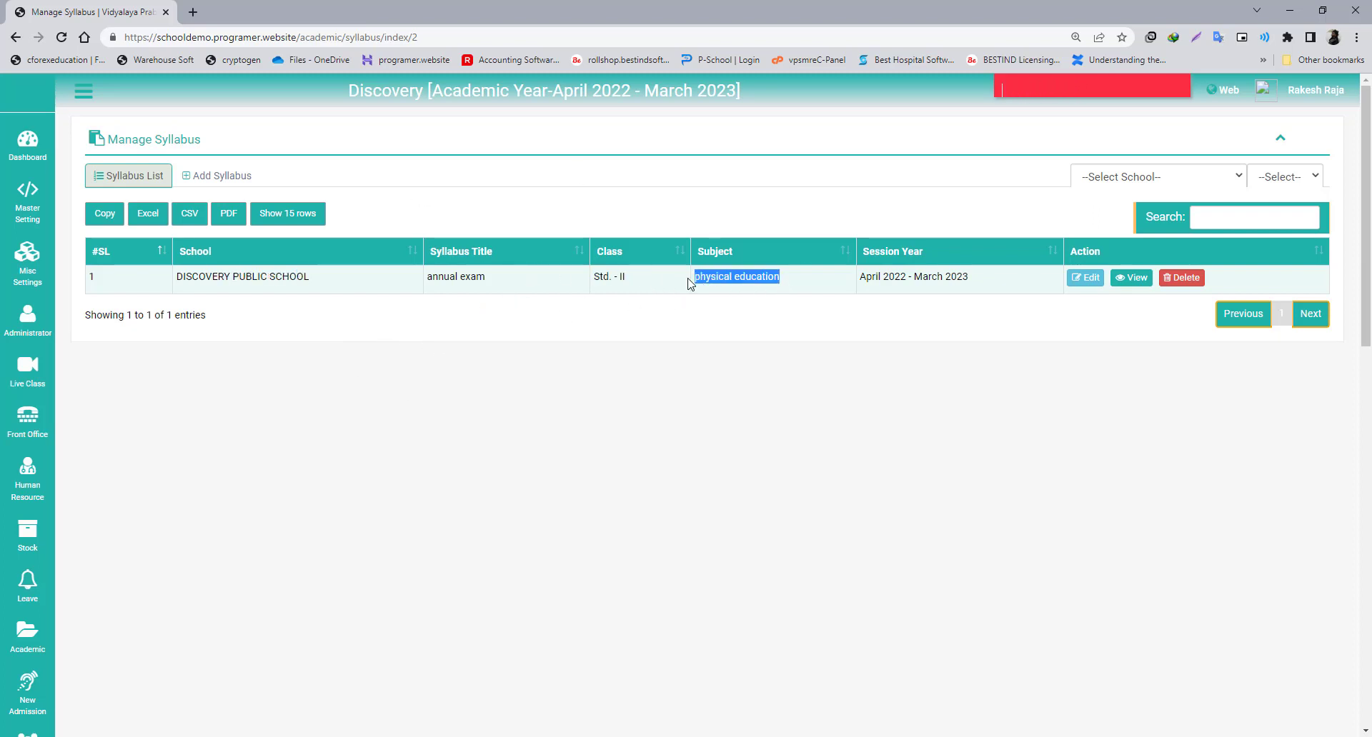
{"action": "left_click", "coordinate": [642, 411]}
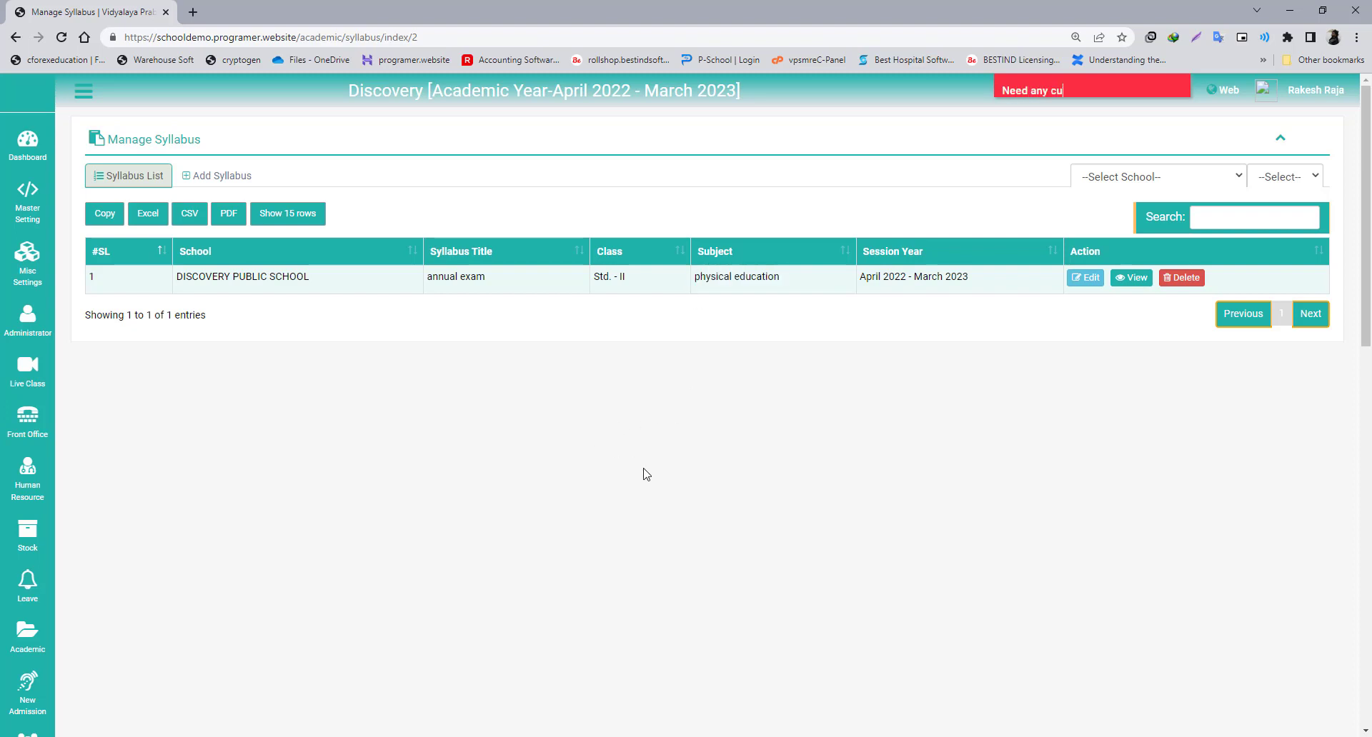
{"action": "left_click_drag", "start_coordinate": [781, 281], "coordinate": [654, 280]}
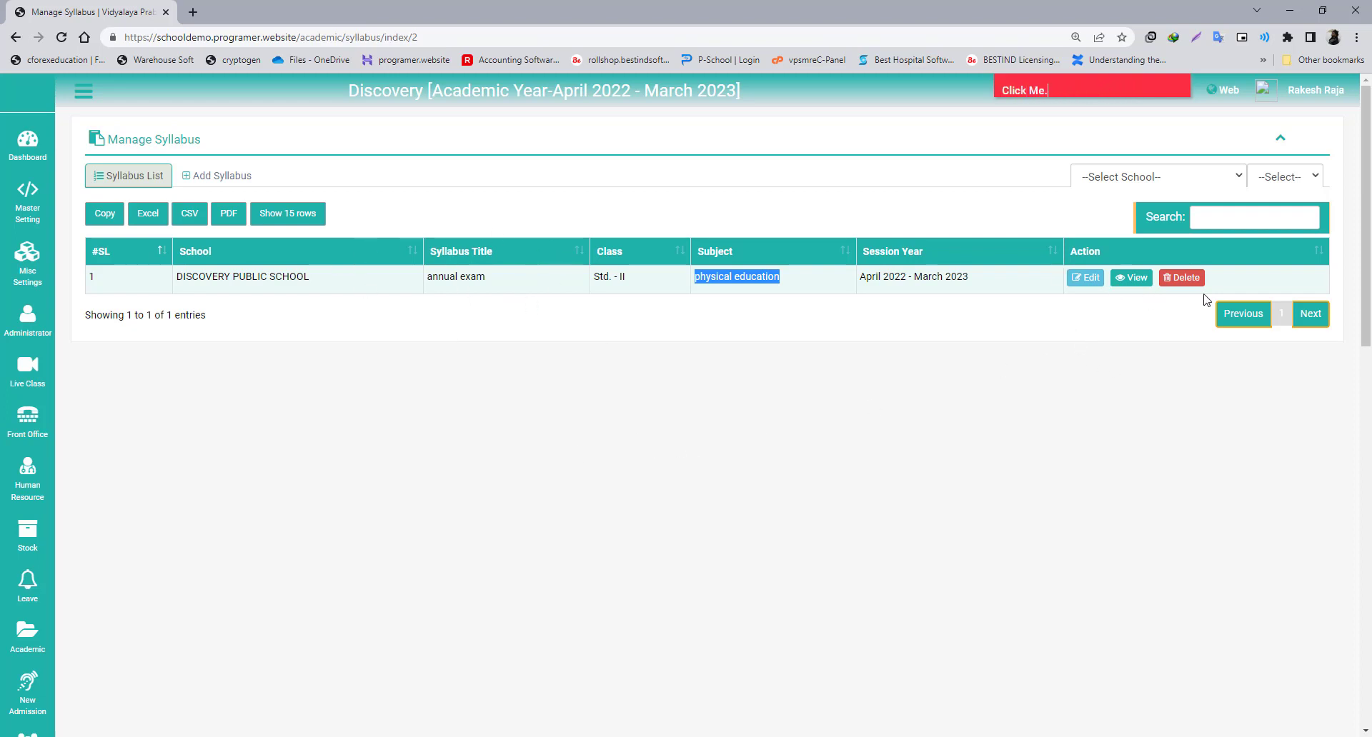
{"action": "scroll", "coordinate": [586, 572], "scroll_direction": "down", "scroll_amount": 5}
{"action": "scroll", "coordinate": [573, 556], "scroll_direction": "up", "scroll_amount": 5}
{"action": "scroll", "coordinate": [353, 343], "scroll_direction": "down", "scroll_amount": 1}
{"action": "scroll", "coordinate": [351, 340], "scroll_direction": "up", "scroll_amount": 3}
- Start a new study material entry with DISCOVERY PUBLIC SCHOOL as the school
{"action": "left_click", "coordinate": [19, 631]}
{"action": "scroll", "coordinate": [133, 565], "scroll_direction": "down", "scroll_amount": 5}
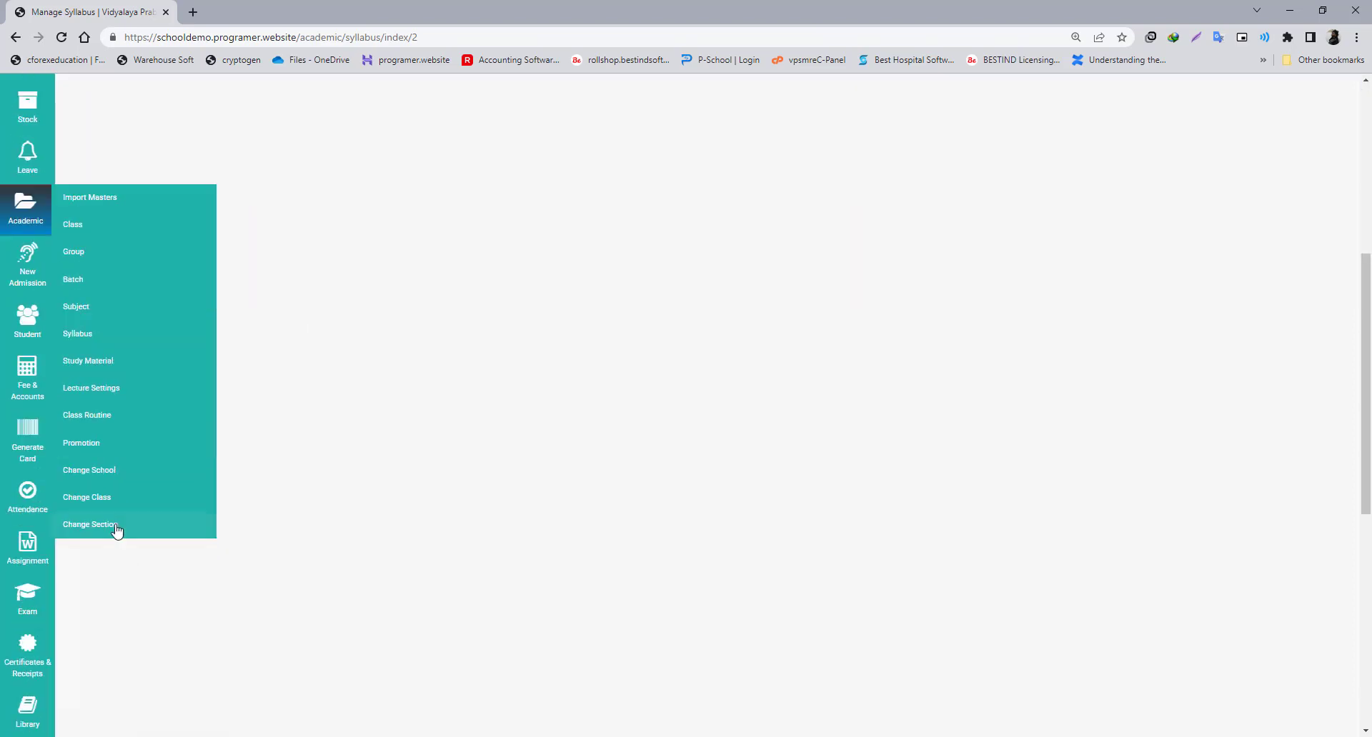
{"action": "left_click", "coordinate": [94, 368]}
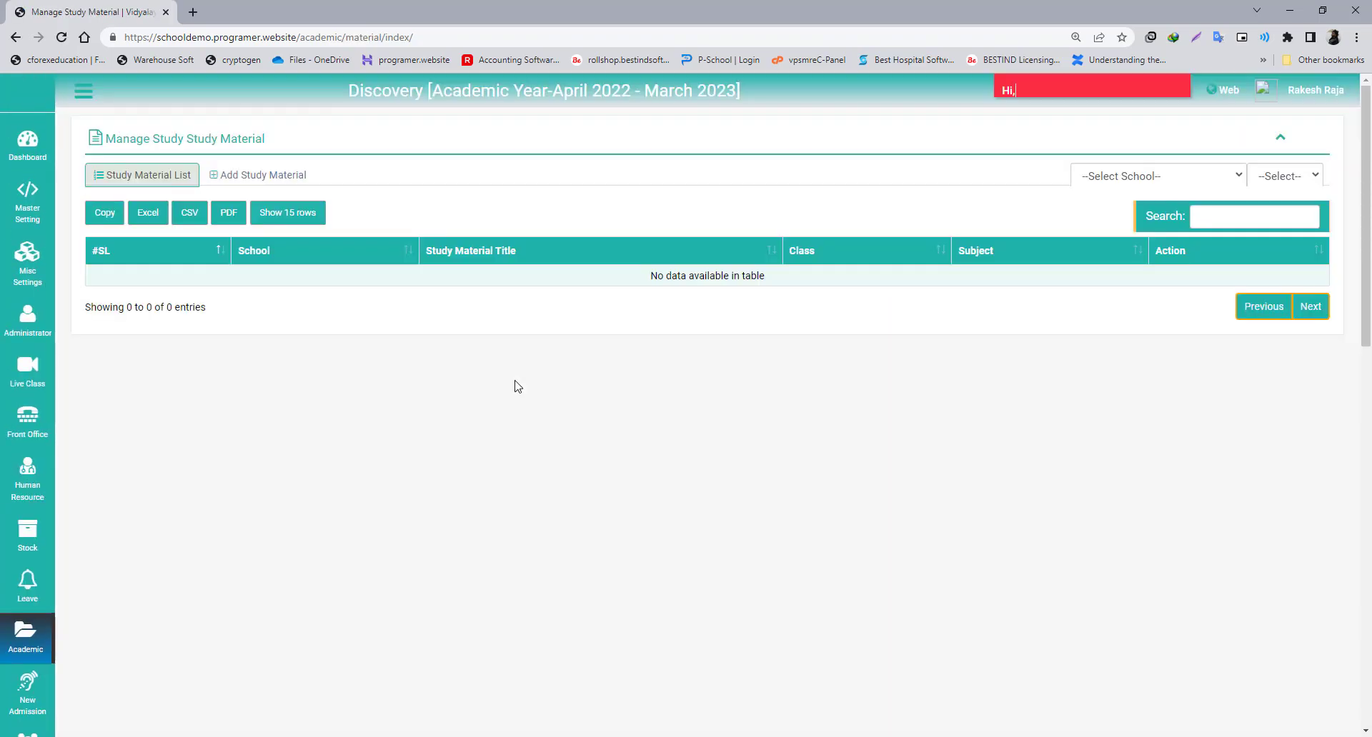
{"action": "left_click", "coordinate": [289, 184]}
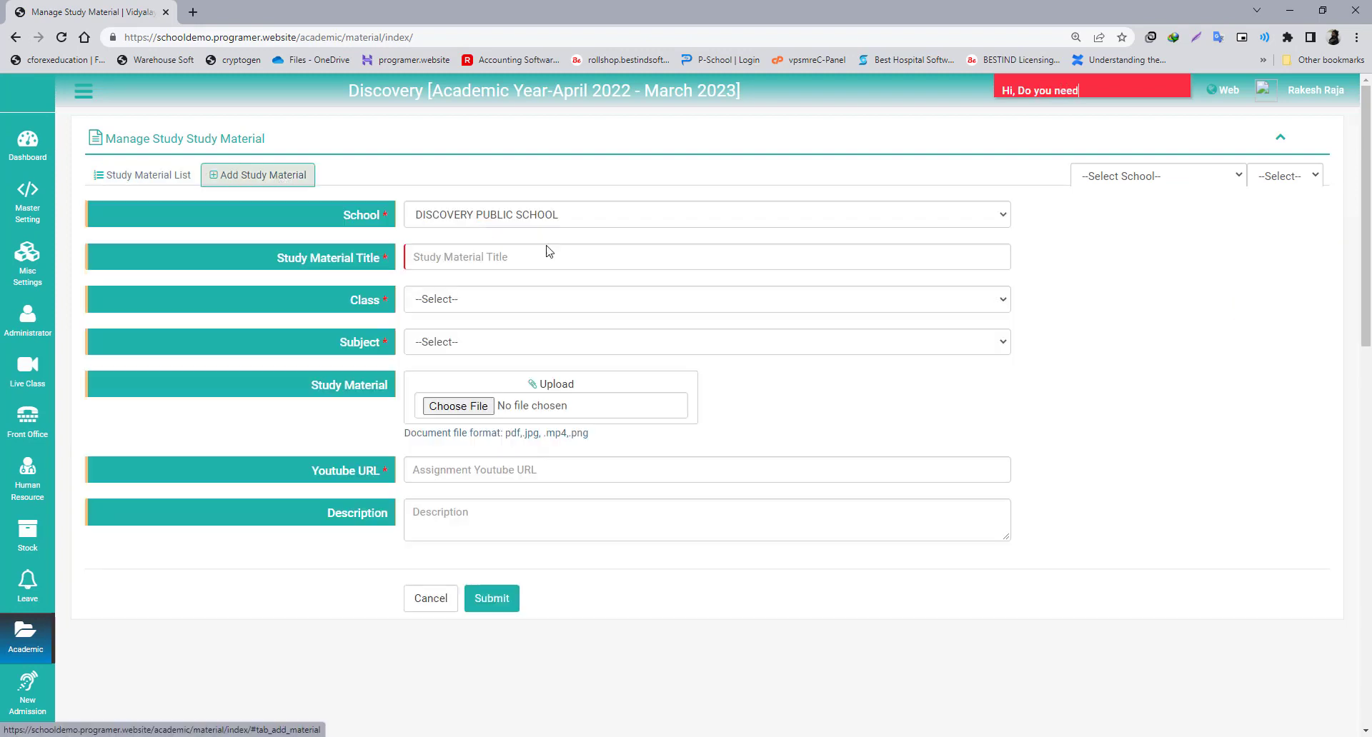
{"action": "left_click", "coordinate": [451, 220]}
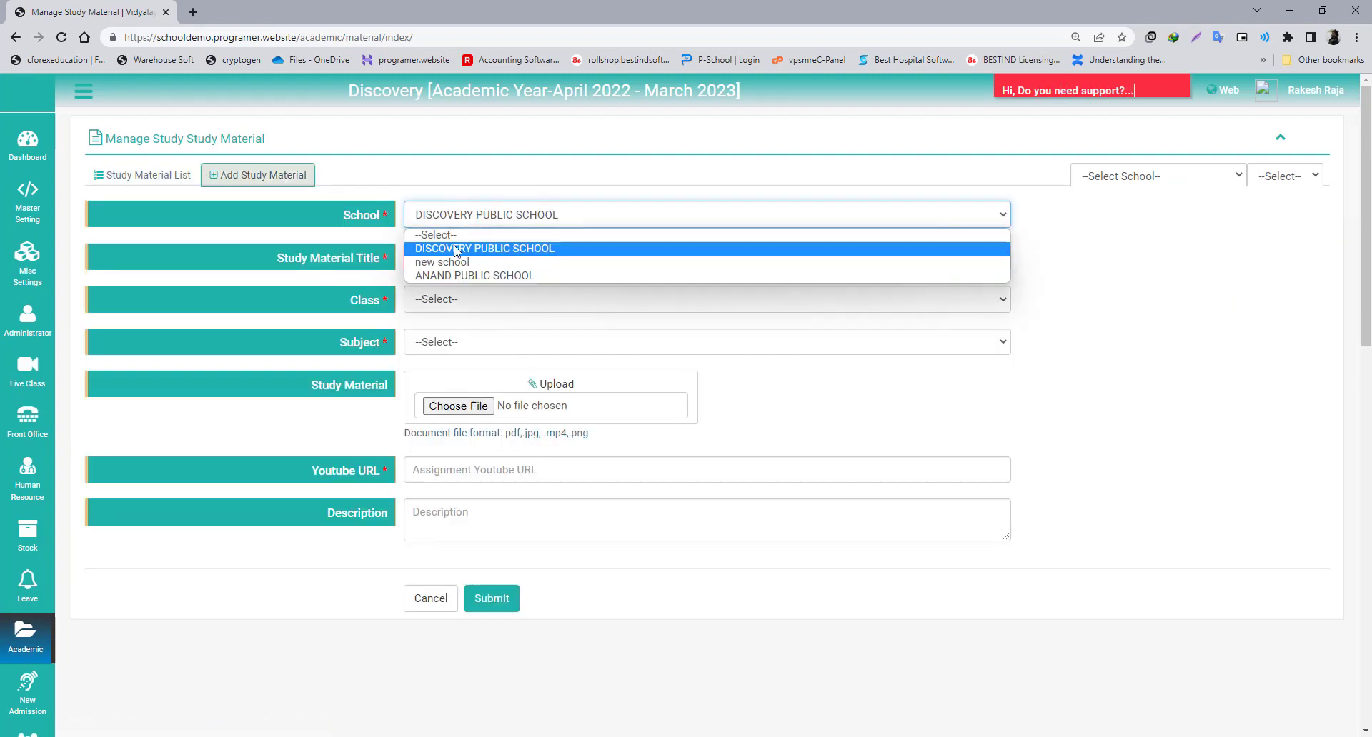
{"action": "left_click", "coordinate": [453, 248]}
- Enter books as the study material title
{"action": "left_click", "coordinate": [452, 245]}
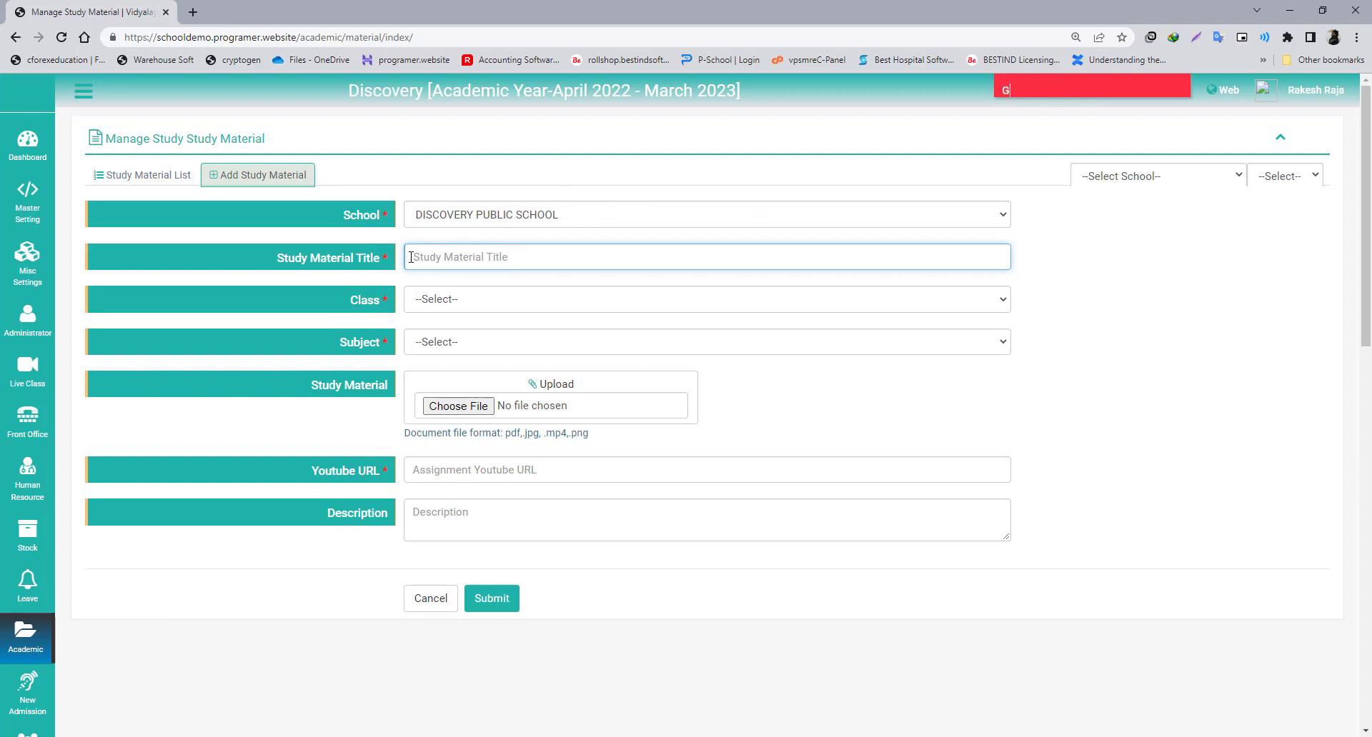
{"action": "type", "text": "b"}
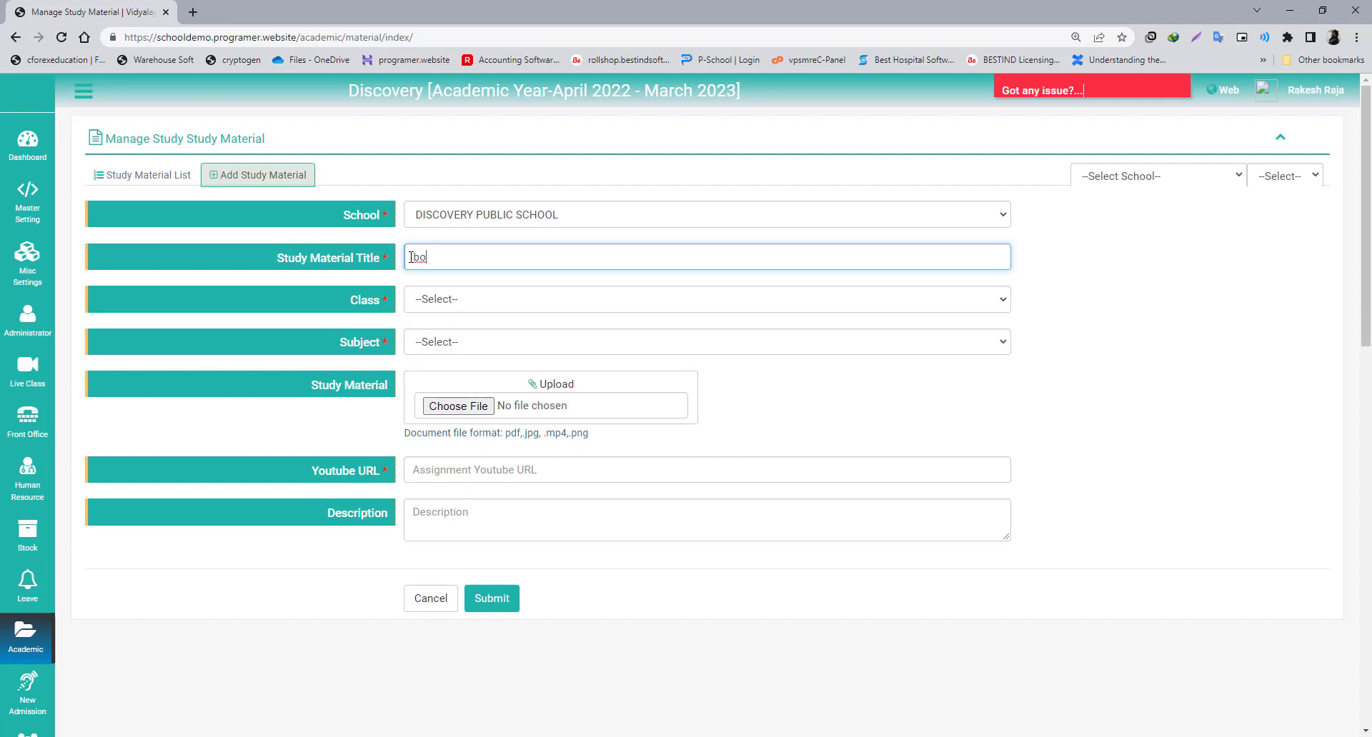
{"action": "key", "text": "BackSpace"}
{"action": "type", "text": "boks"}
{"action": "left_click", "coordinate": [468, 309]}
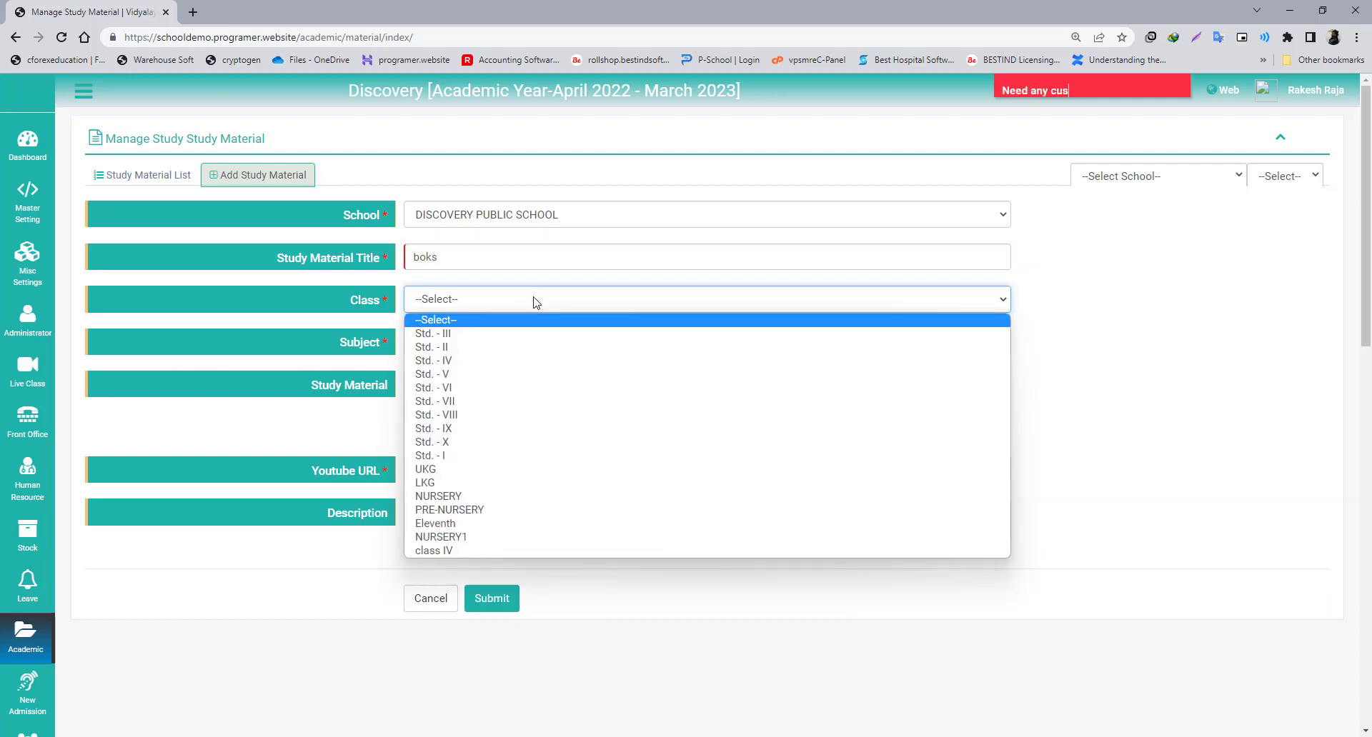
{"action": "left_click", "coordinate": [498, 260]}
{"action": "left_click", "coordinate": [498, 260]}
{"action": "key", "text": "BackSpace"}
{"action": "type", "text": "o"}
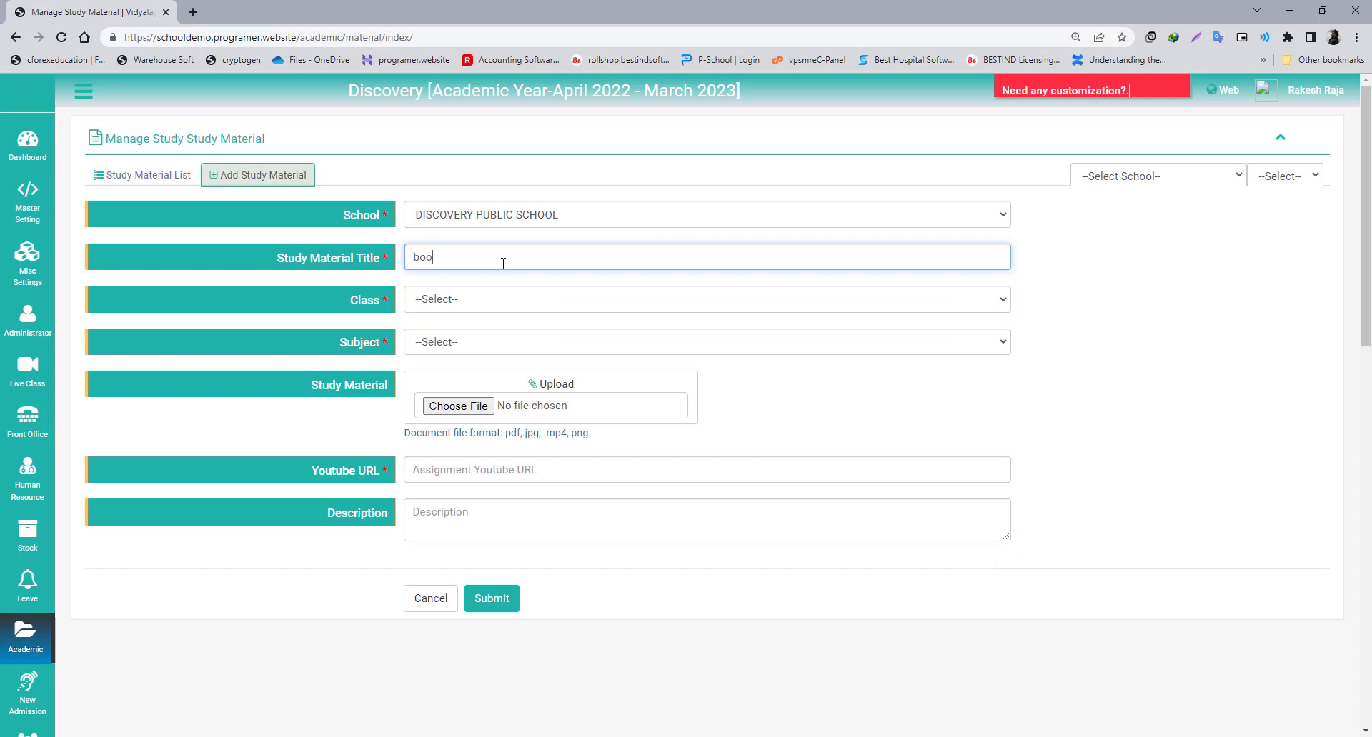
- Choose Std. - II as the study material's class and physical education as its subject
{"action": "left_click", "coordinate": [425, 306]}
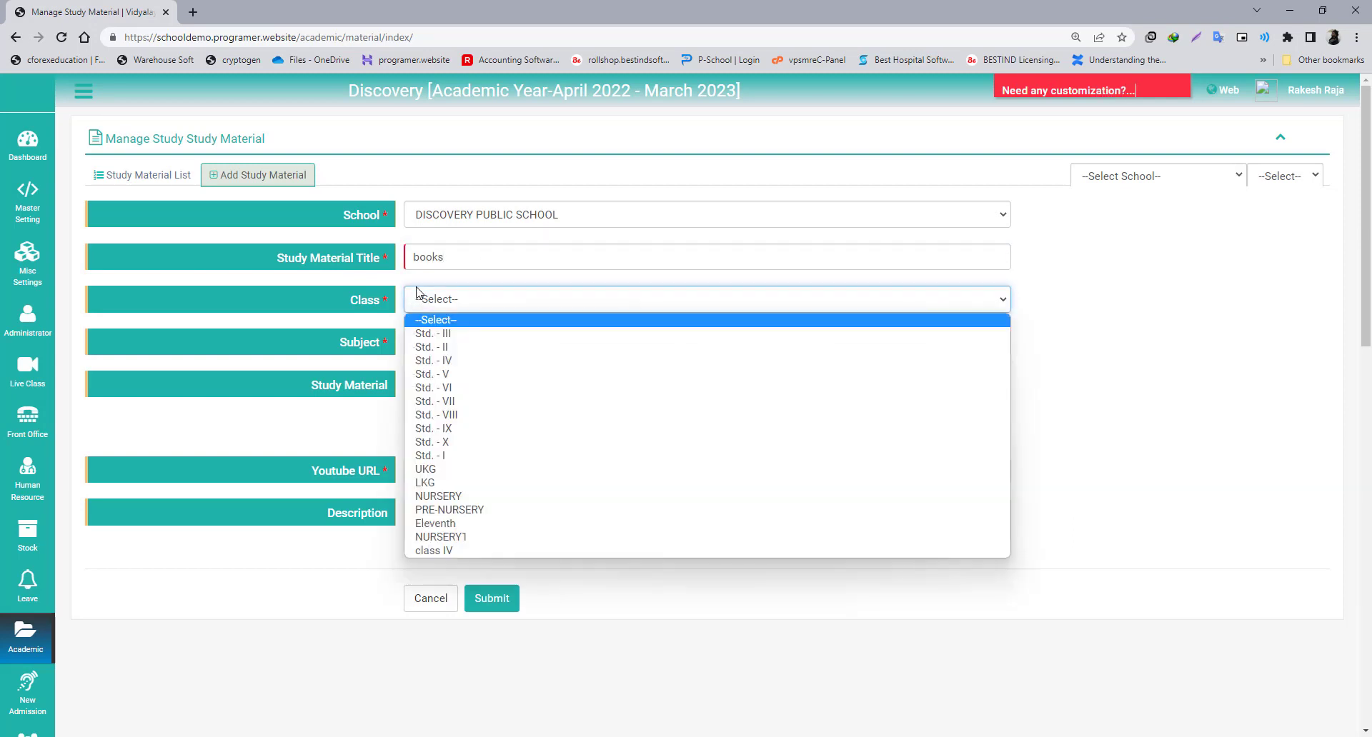
{"action": "left_click", "coordinate": [464, 352]}
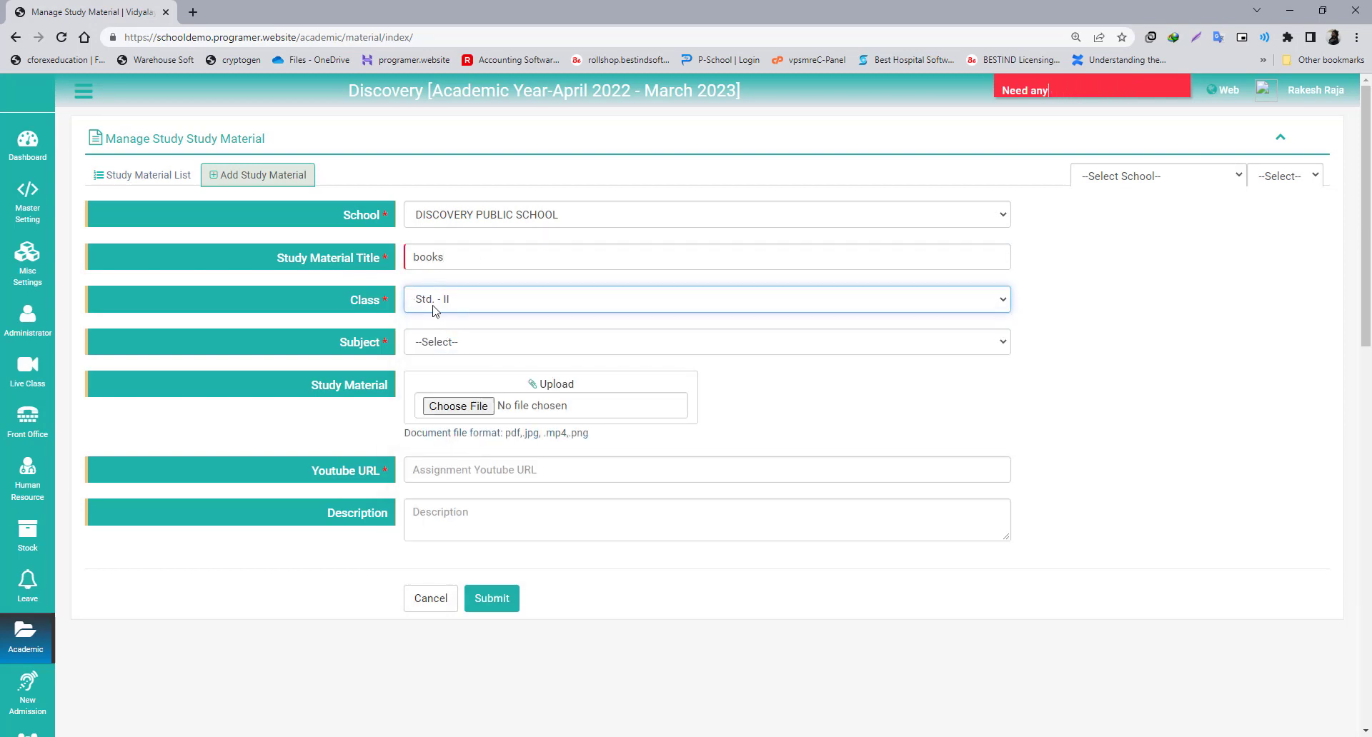
{"action": "left_click", "coordinate": [430, 342]}
{"action": "left_click", "coordinate": [440, 379]}
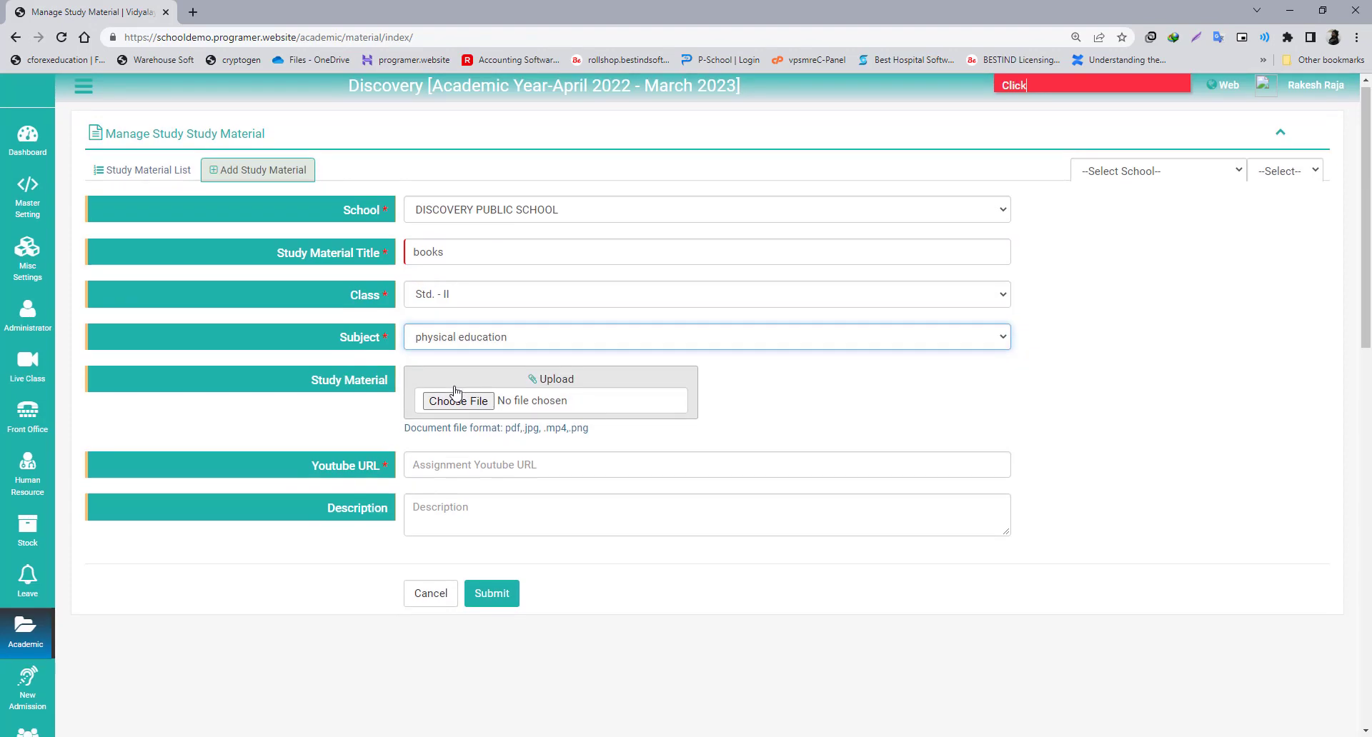
{"action": "scroll", "coordinate": [453, 392], "scroll_direction": "down", "scroll_amount": 4}
{"action": "scroll", "coordinate": [453, 392], "scroll_direction": "up", "scroll_amount": 3}
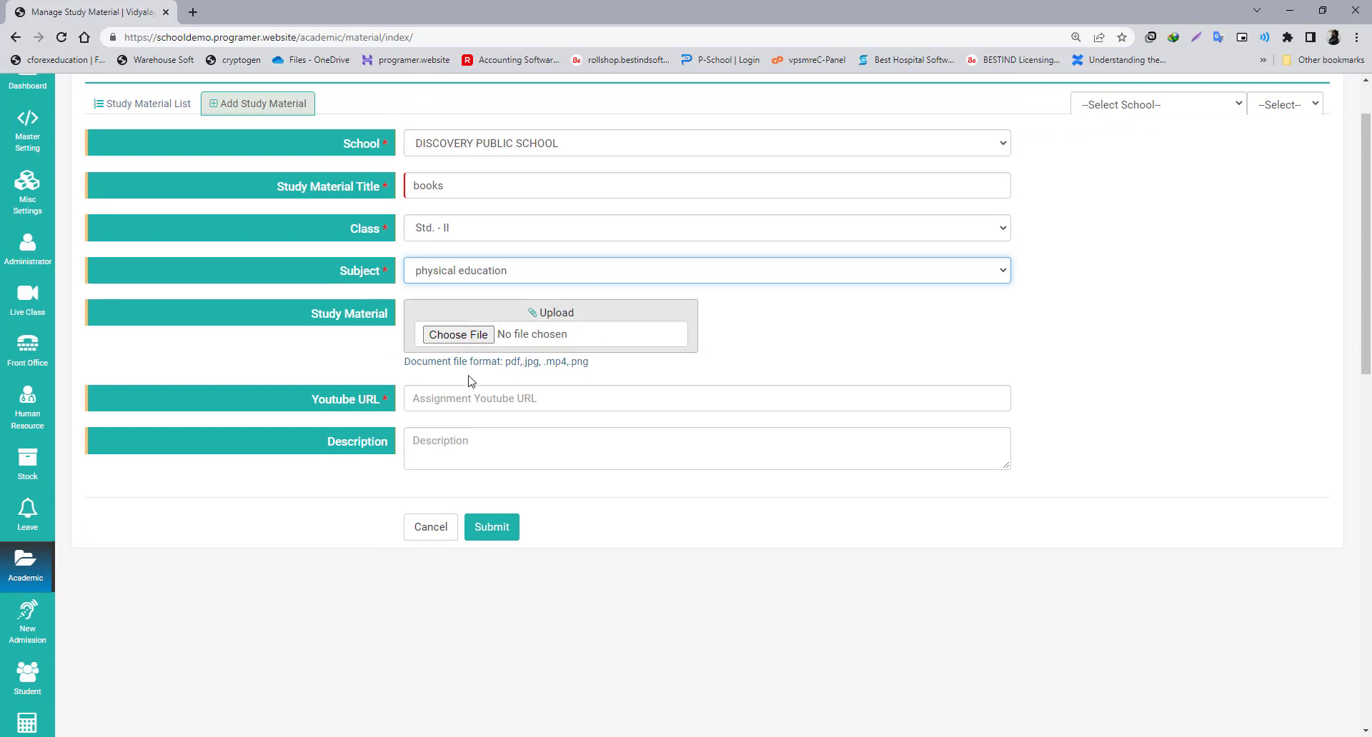
- Enter fvthy as the description and grgtegtt as the Youtube URL, and submit the study material
{"action": "left_click", "coordinate": [438, 399]}
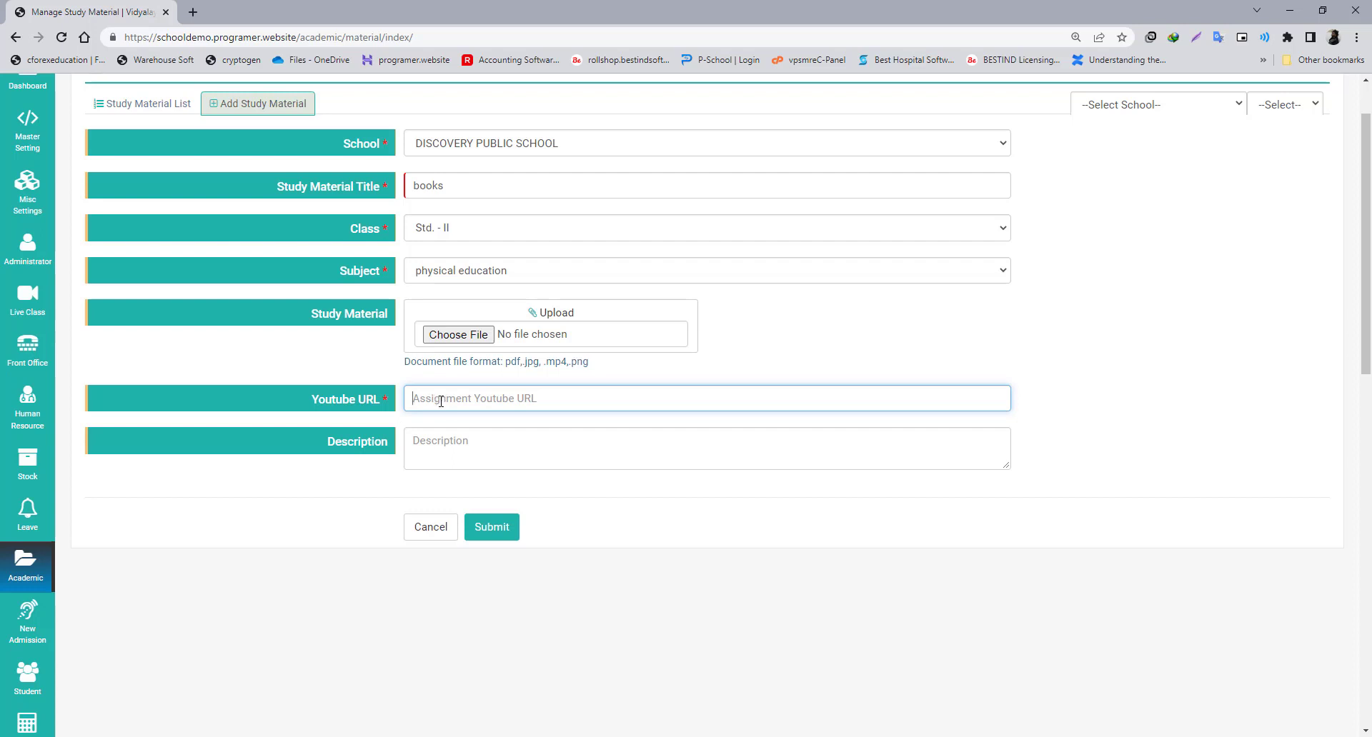
{"action": "left_click", "coordinate": [453, 447]}
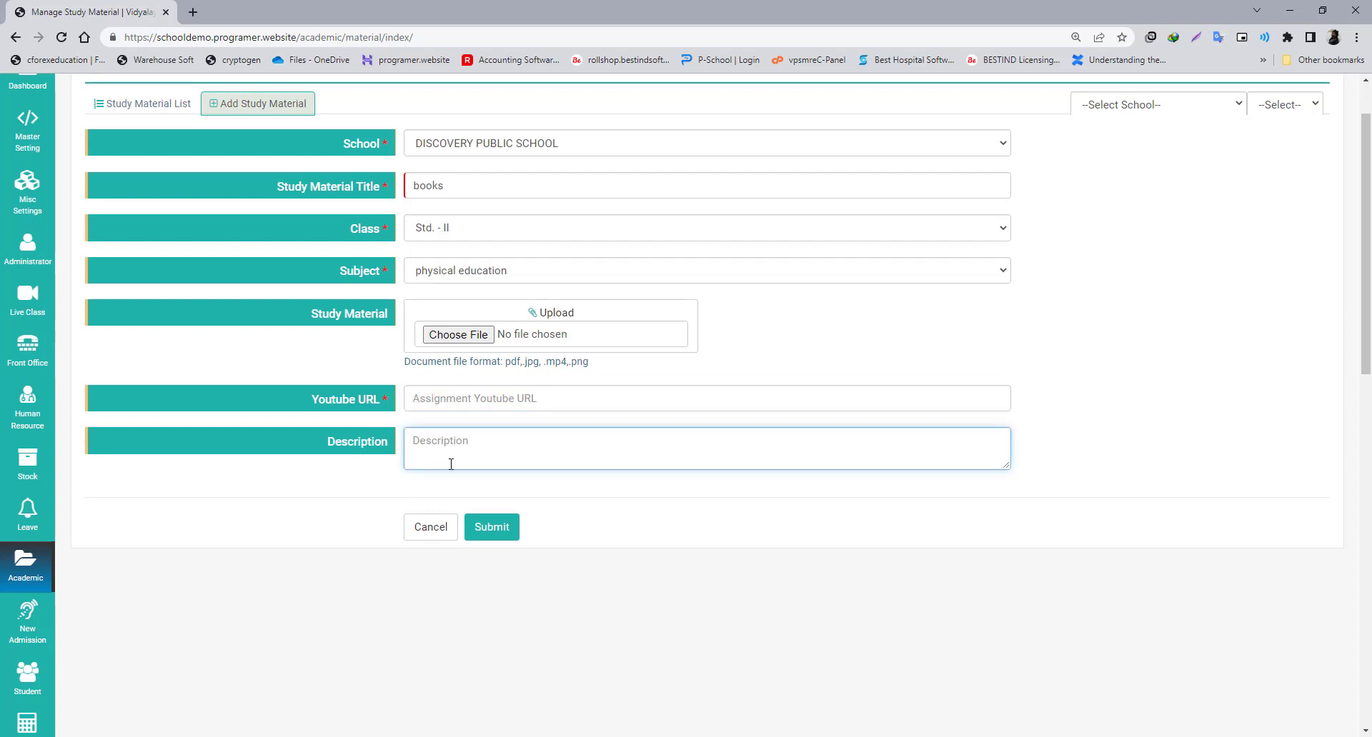
{"action": "type", "text": "fvthy"}
{"action": "left_click", "coordinate": [441, 399]}
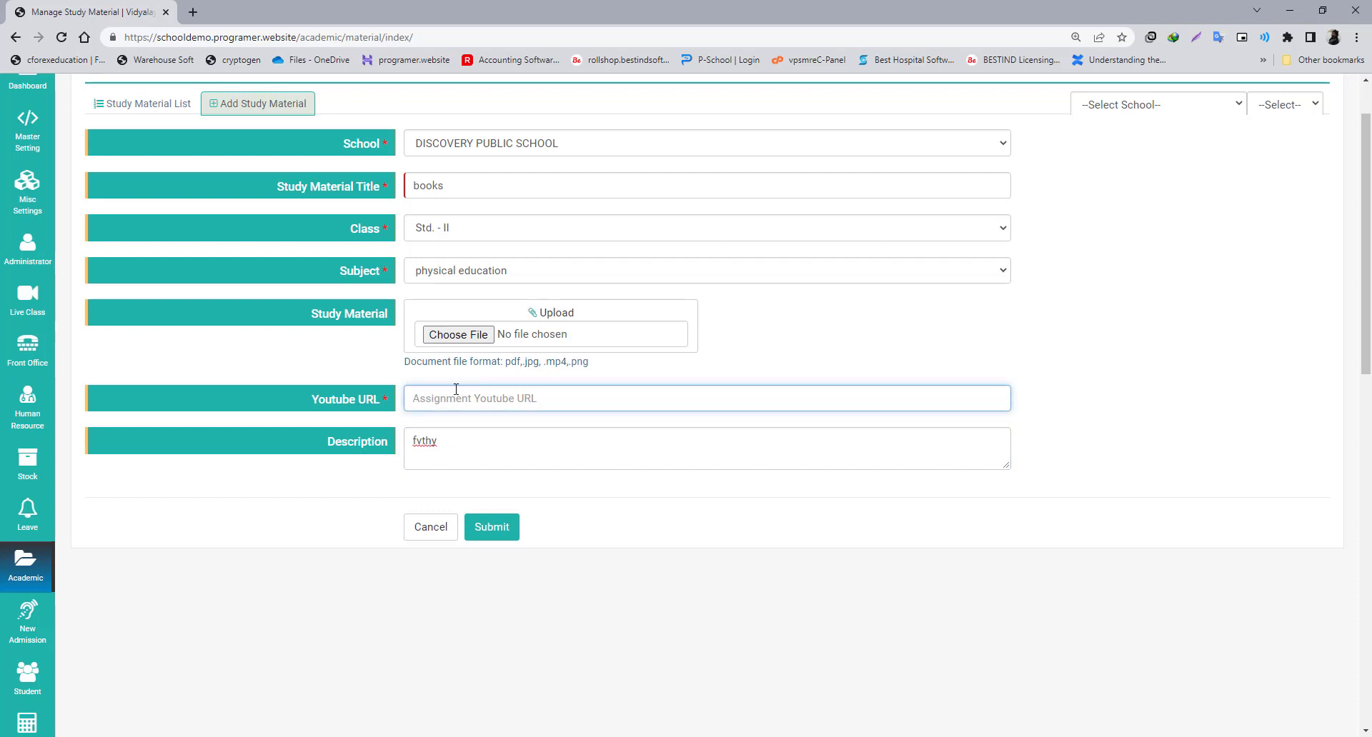
{"action": "type", "text": "grgtegtt"}
{"action": "left_click", "coordinate": [505, 532]}
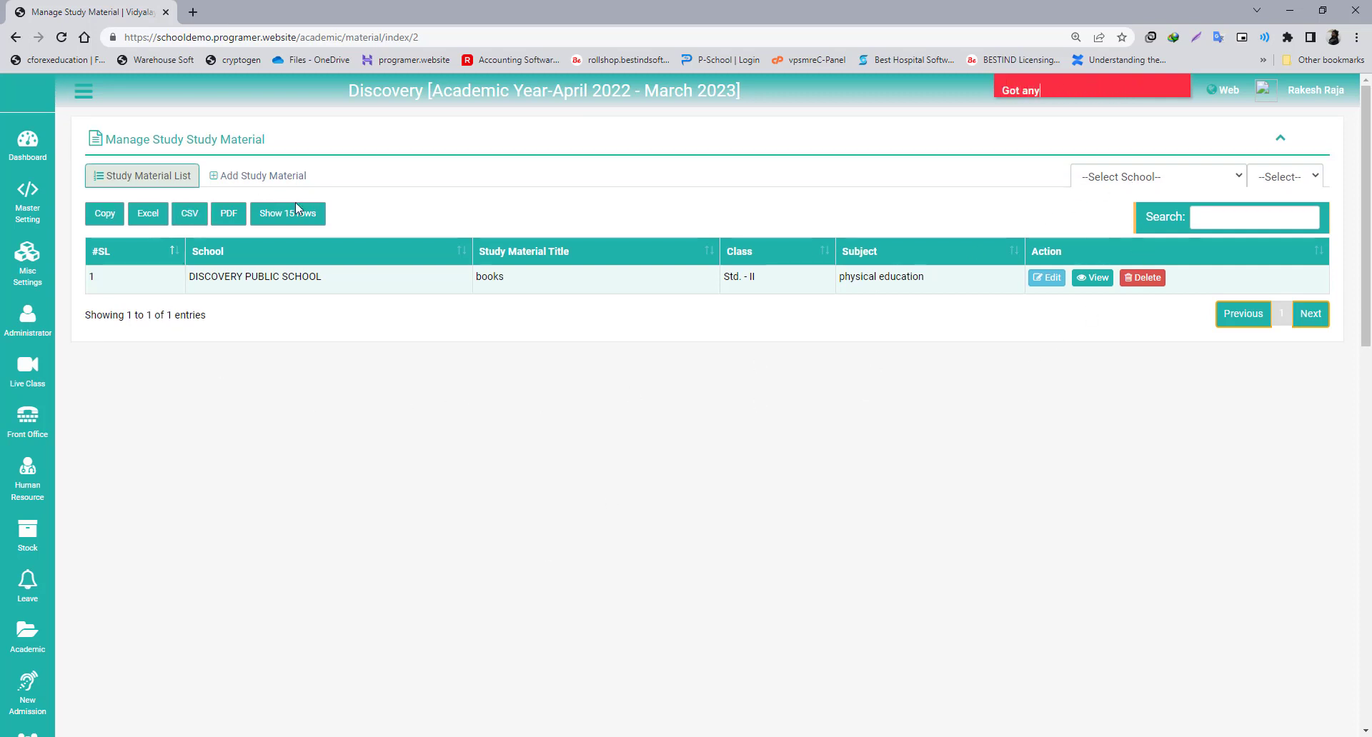
- Open the academic Lecture Settings and start a new lecture setting entry
{"action": "left_click", "coordinate": [27, 636]}
{"action": "scroll", "coordinate": [134, 625], "scroll_direction": "down", "scroll_amount": 3}
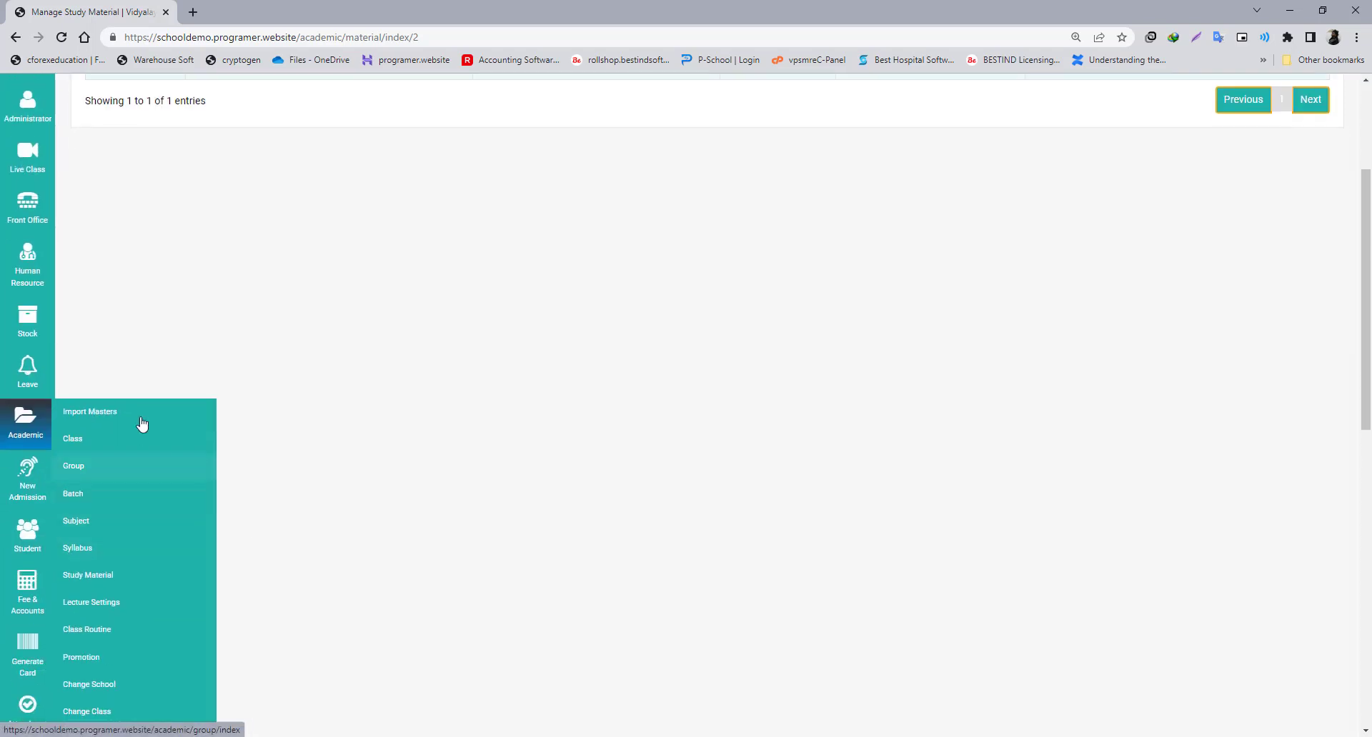
{"action": "scroll", "coordinate": [113, 522], "scroll_direction": "down", "scroll_amount": 1}
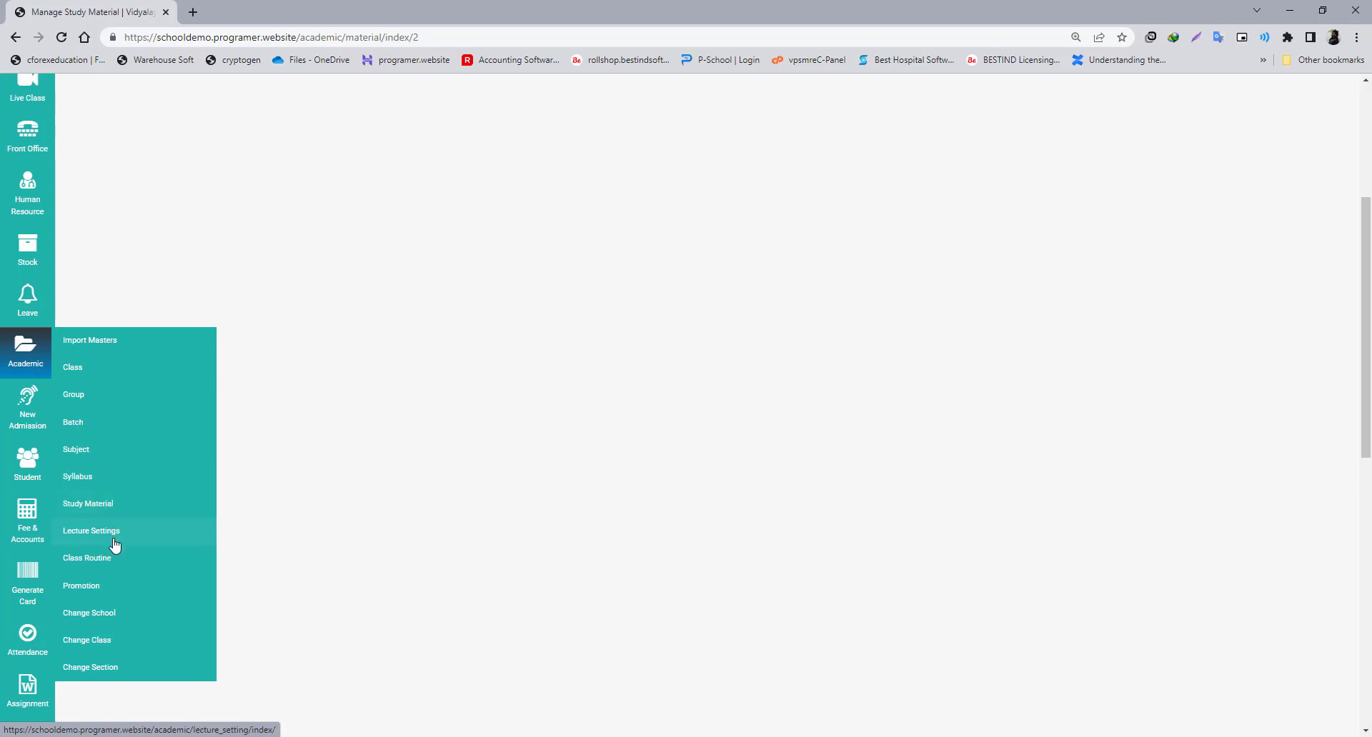
{"action": "left_click", "coordinate": [85, 534]}
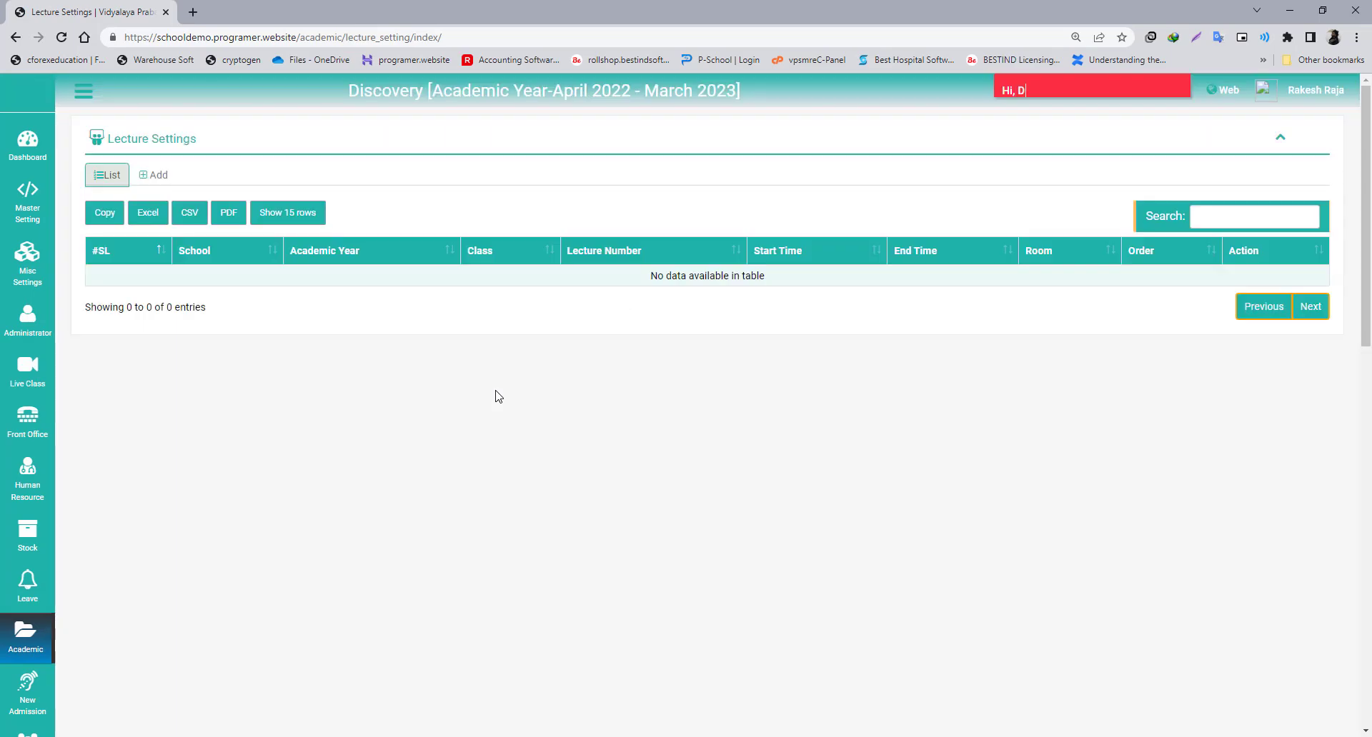
{"action": "scroll", "coordinate": [499, 396], "scroll_direction": "down", "scroll_amount": 5}
{"action": "scroll", "coordinate": [493, 392], "scroll_direction": "up", "scroll_amount": 5}
{"action": "left_click", "coordinate": [153, 177]}
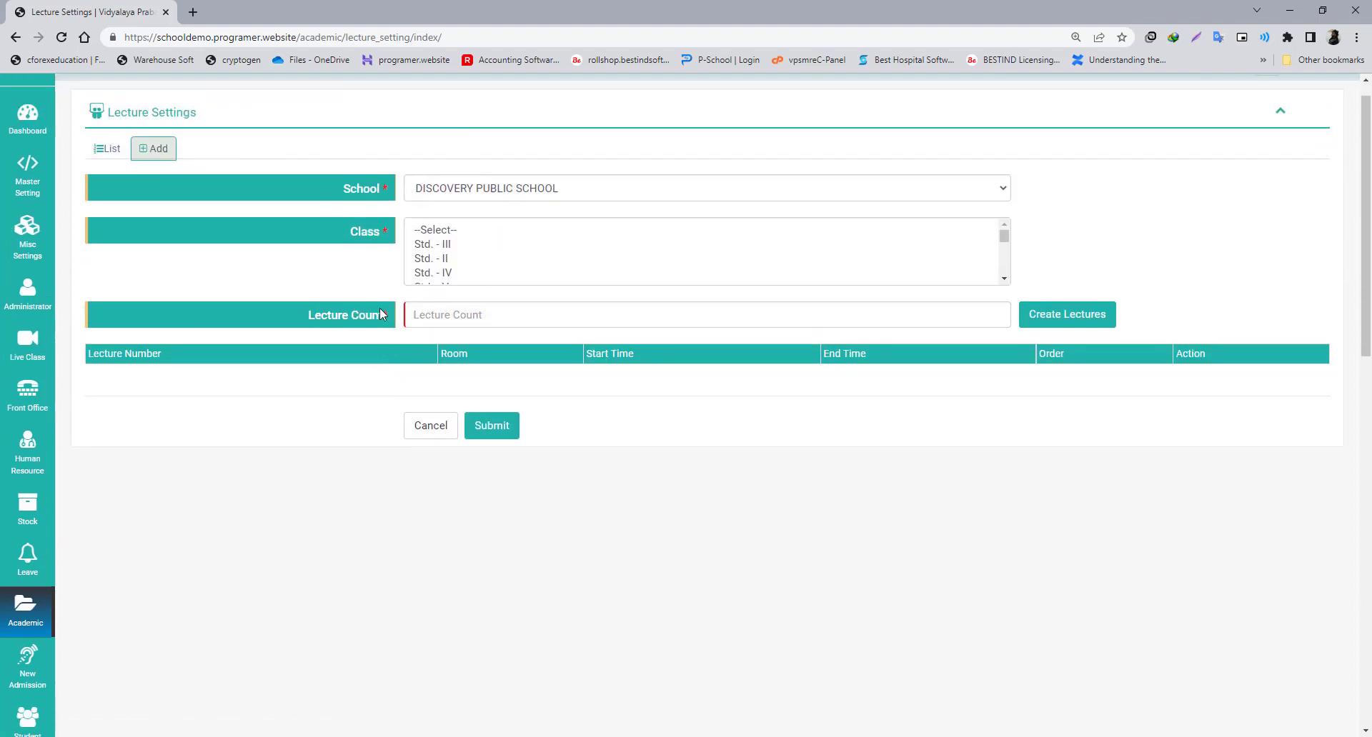
- Choose DISCOVERY PUBLIC SCHOOL as the school and Std. - II as the class for the lecture setting
{"action": "left_click", "coordinate": [633, 218]}
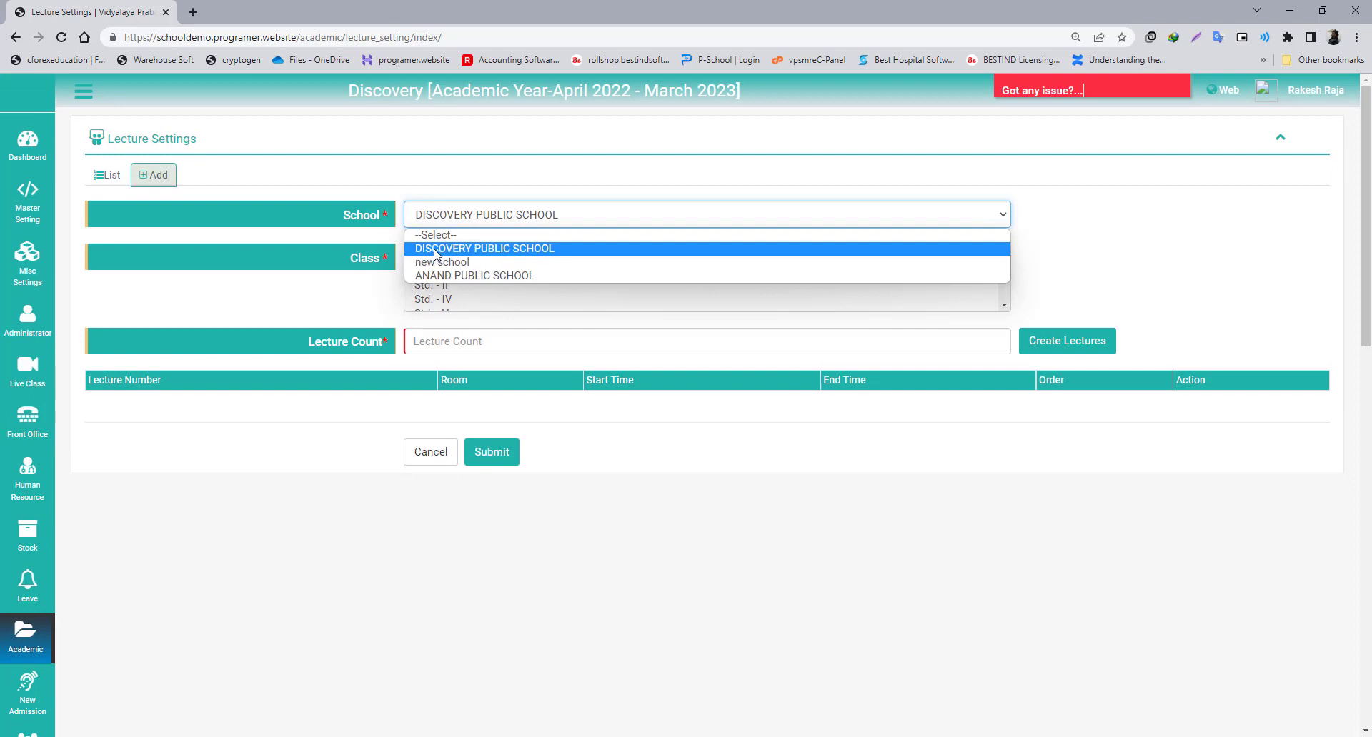
{"action": "left_click", "coordinate": [436, 250]}
{"action": "left_click", "coordinate": [517, 224]}
{"action": "left_click", "coordinate": [474, 248]}
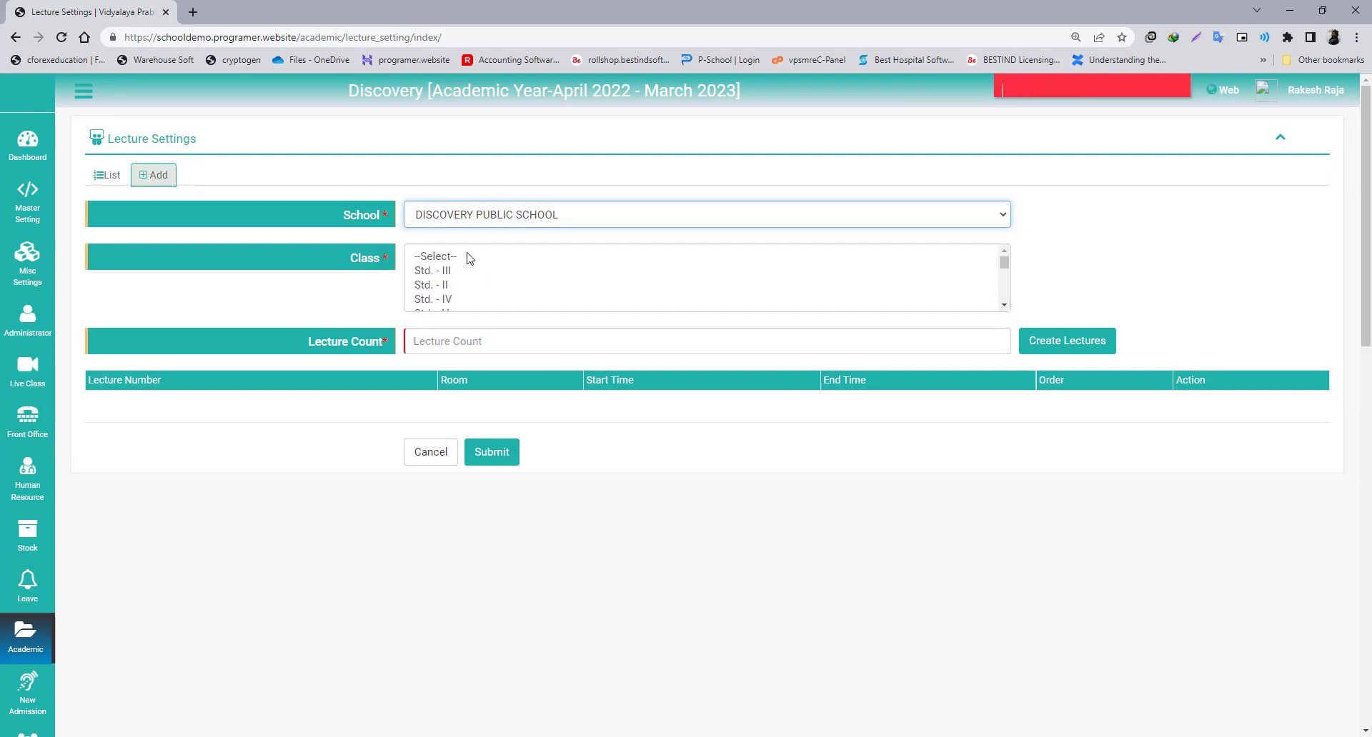
{"action": "scroll", "coordinate": [481, 258], "scroll_direction": "down", "scroll_amount": 5}
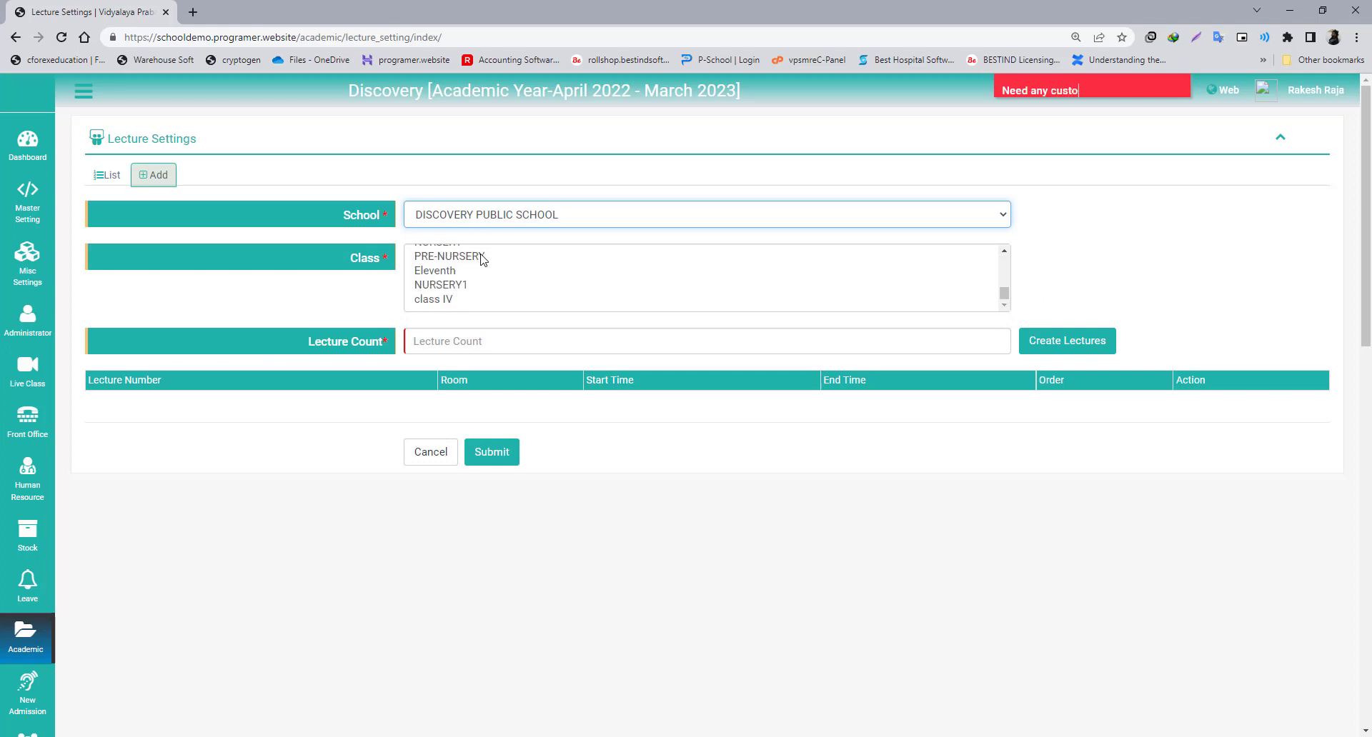
{"action": "scroll", "coordinate": [481, 258], "scroll_direction": "up", "scroll_amount": 10}
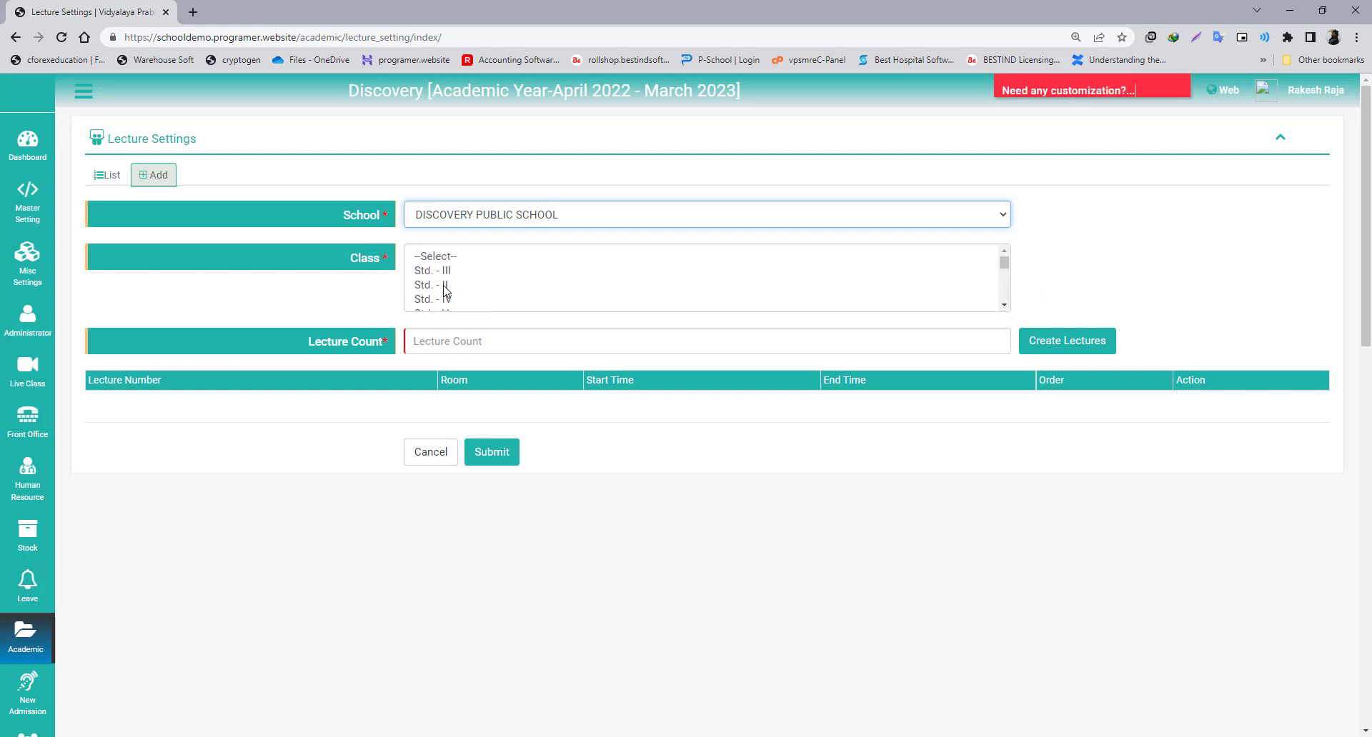
{"action": "left_click", "coordinate": [448, 286]}
{"action": "scroll", "coordinate": [477, 296], "scroll_direction": "down", "scroll_amount": 5}
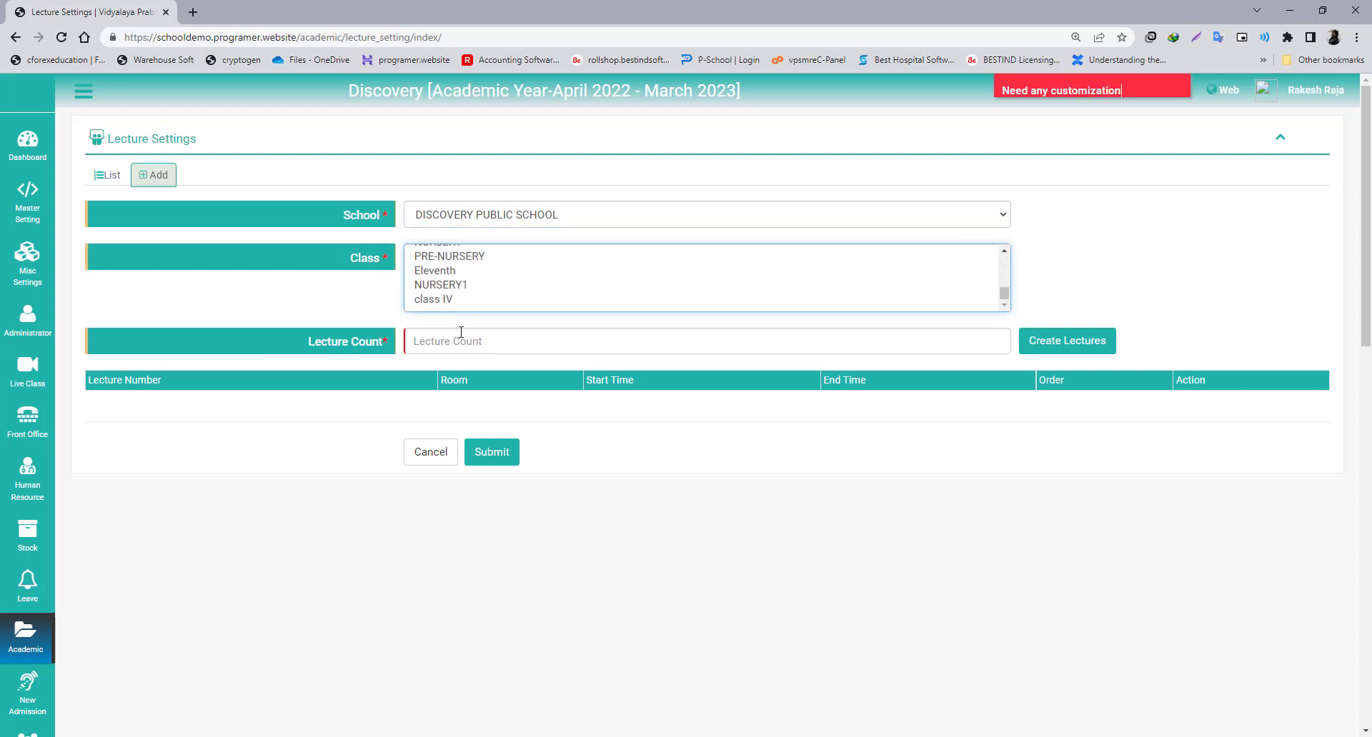
- Set the lecture count to 4 and create the lecture rows
{"action": "left_click", "coordinate": [427, 341]}
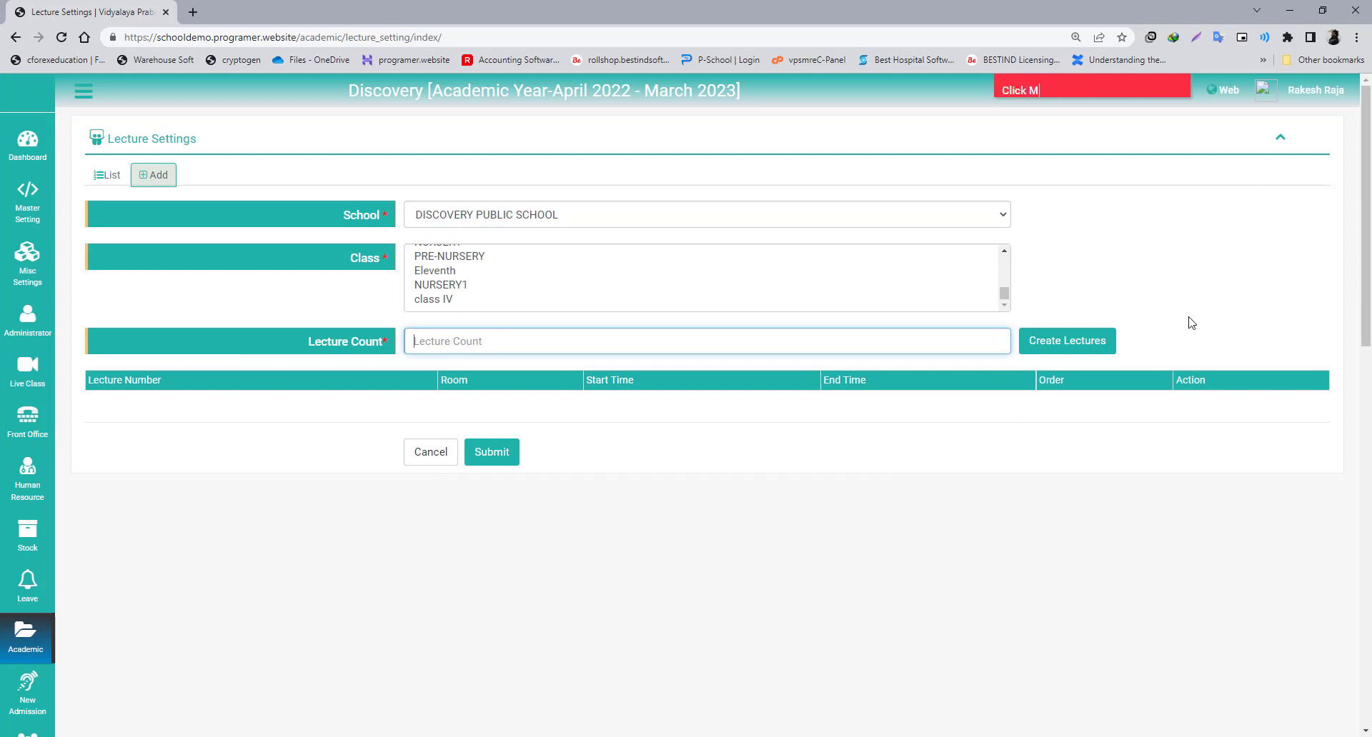
{"action": "left_click", "coordinate": [1053, 343]}
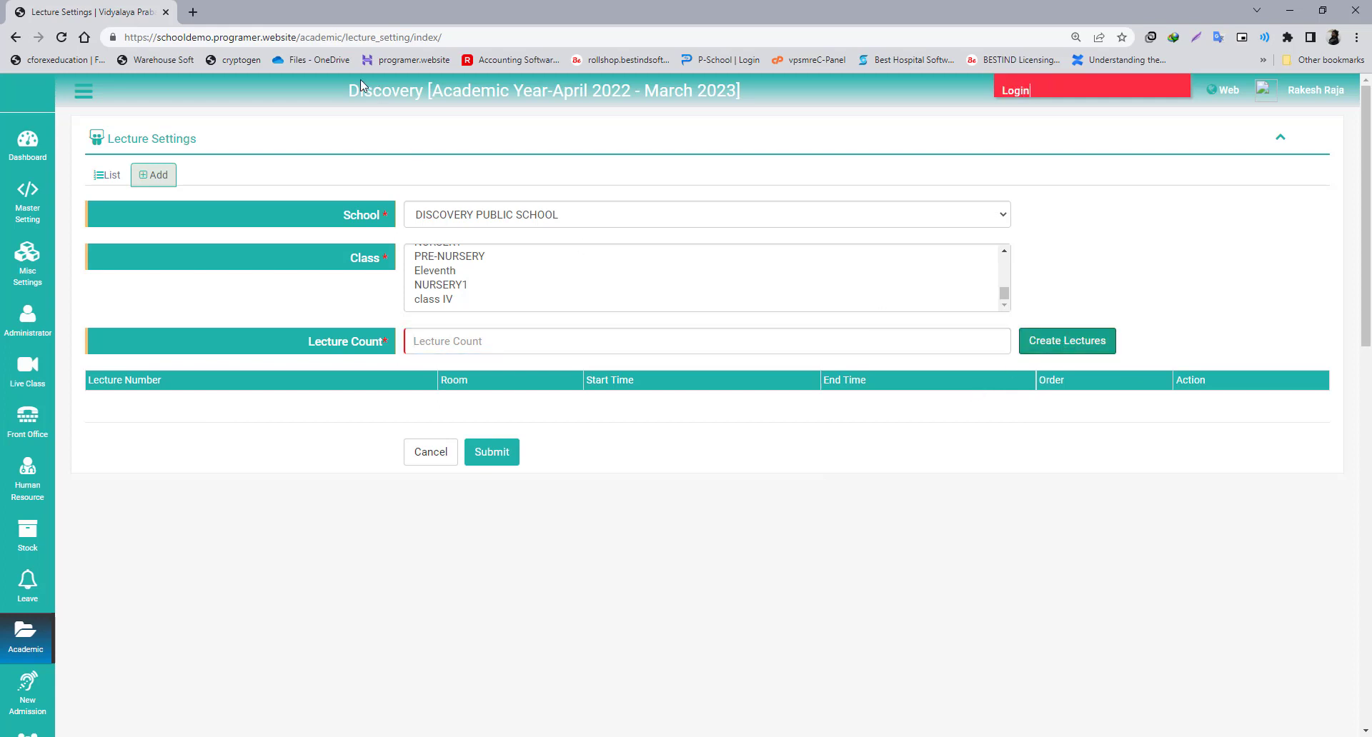
{"action": "left_click", "coordinate": [431, 335]}
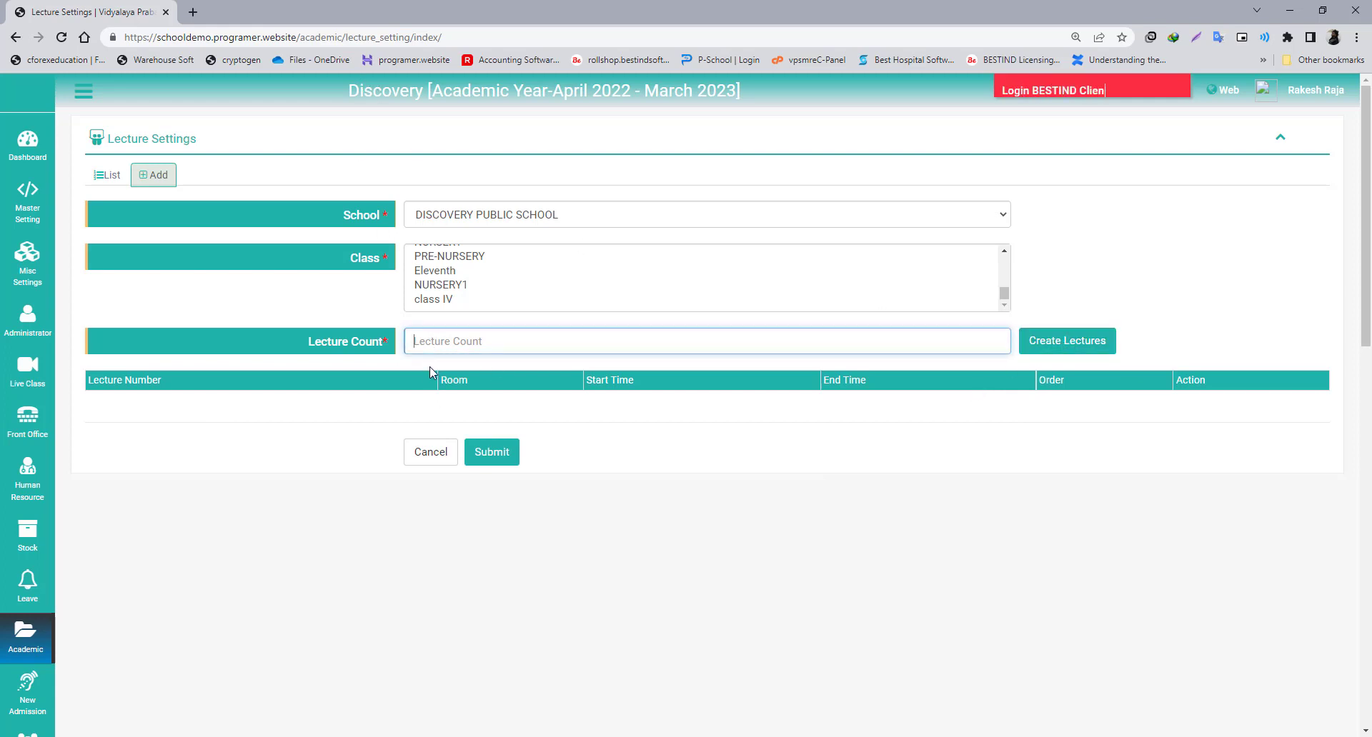
{"action": "type", "text": "4"}
{"action": "left_click", "coordinate": [1040, 344]}
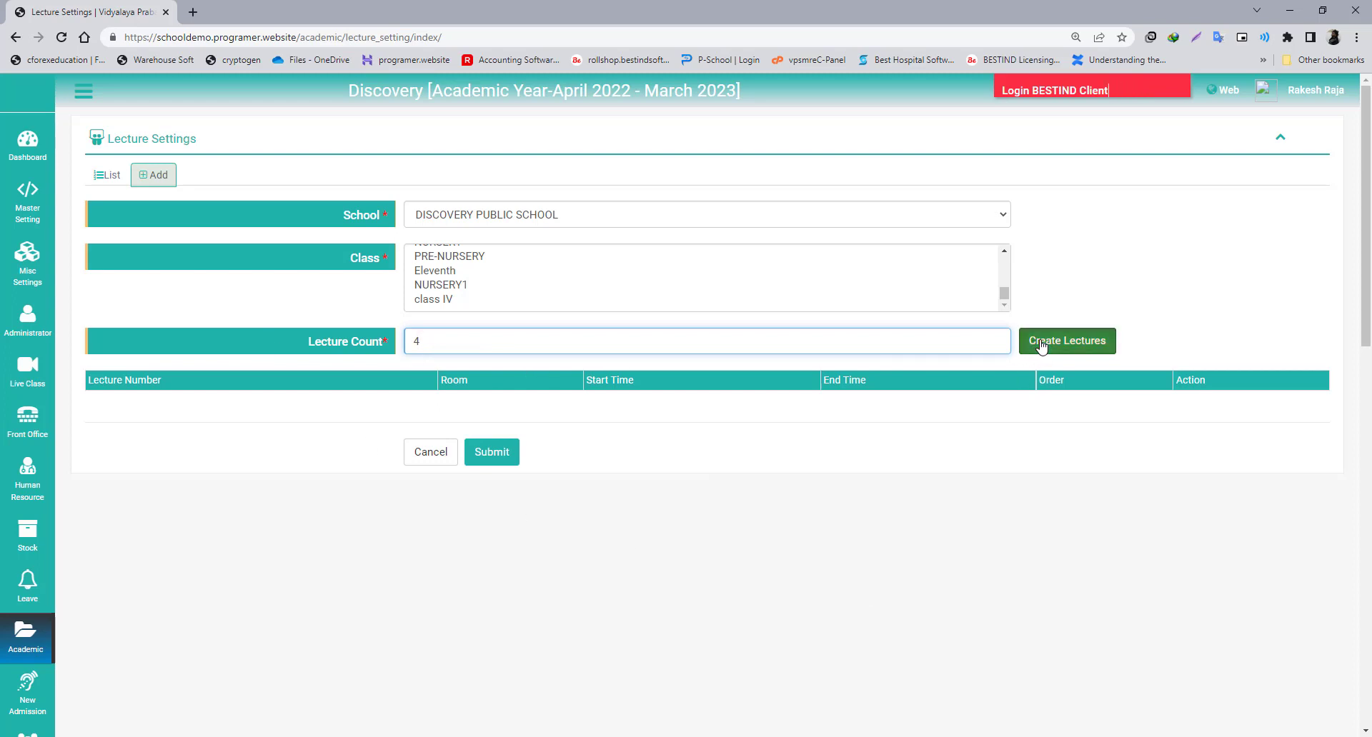
{"action": "left_click", "coordinate": [156, 416]}
{"action": "scroll", "coordinate": [581, 330], "scroll_direction": "down", "scroll_amount": 1}
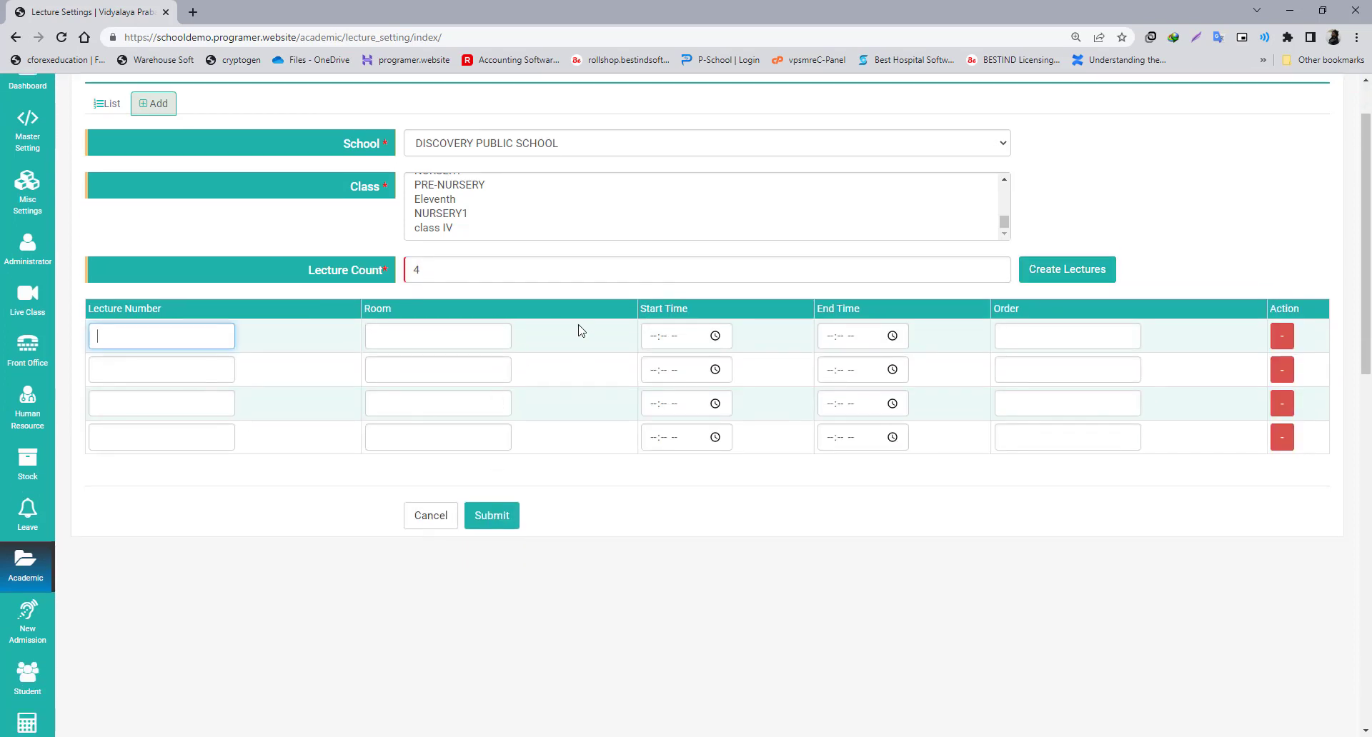
- Change the lecture count to 2 and recreate the lecture rows
{"action": "left_click", "coordinate": [459, 277]}
{"action": "key", "text": "BackSpace"}
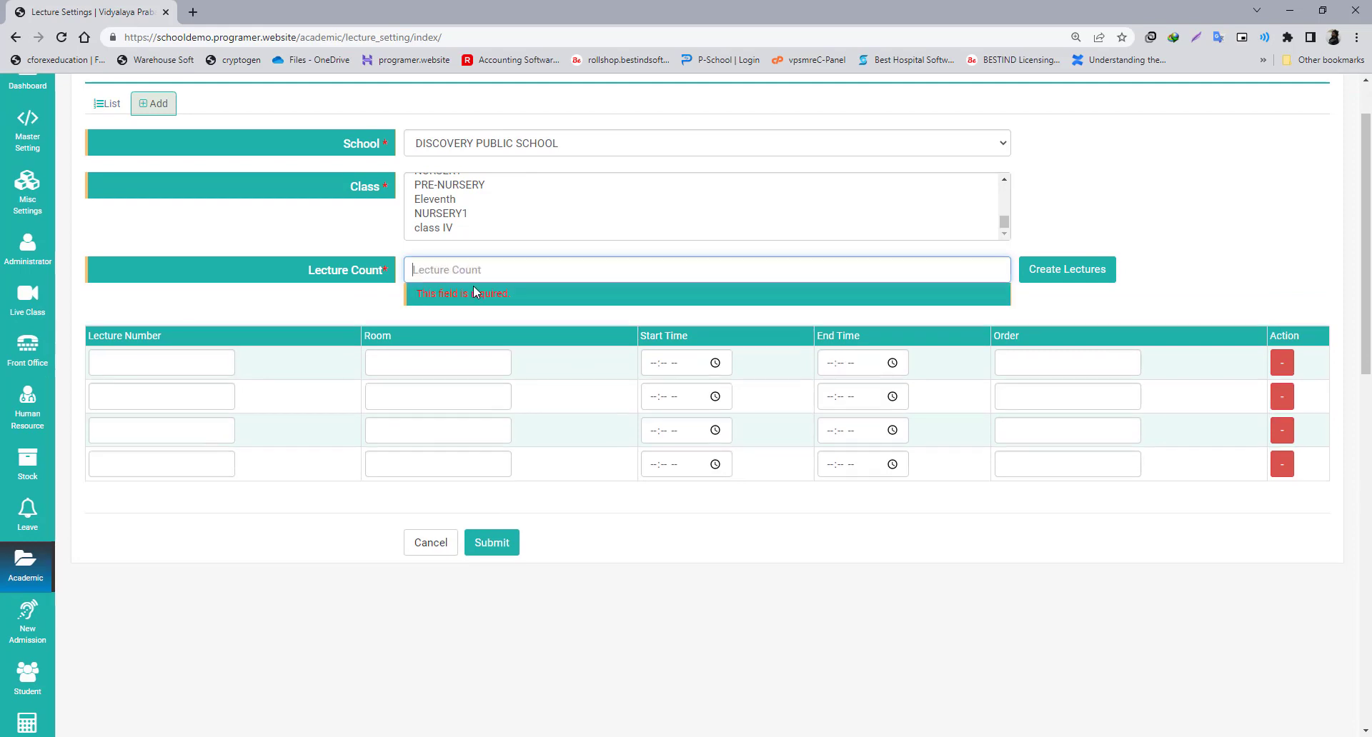
{"action": "type", "text": "2"}
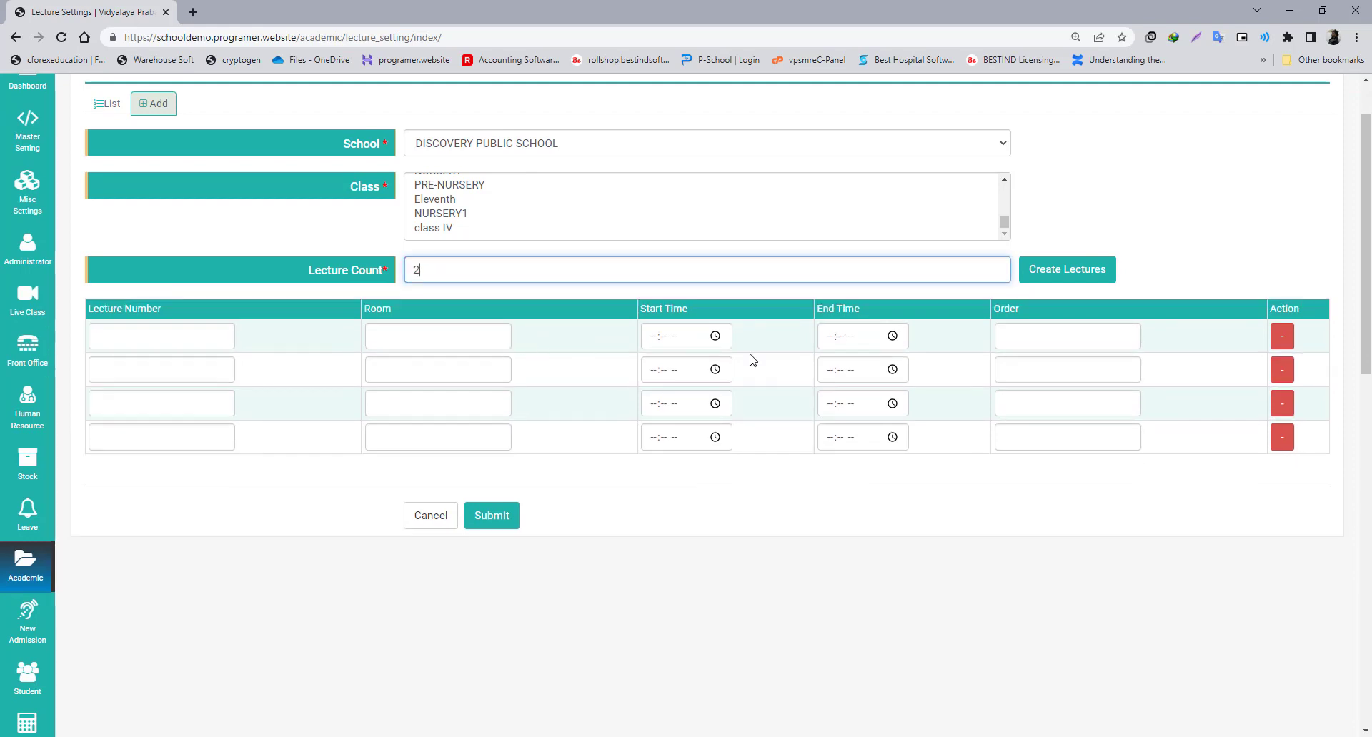
{"action": "left_click", "coordinate": [1034, 278]}
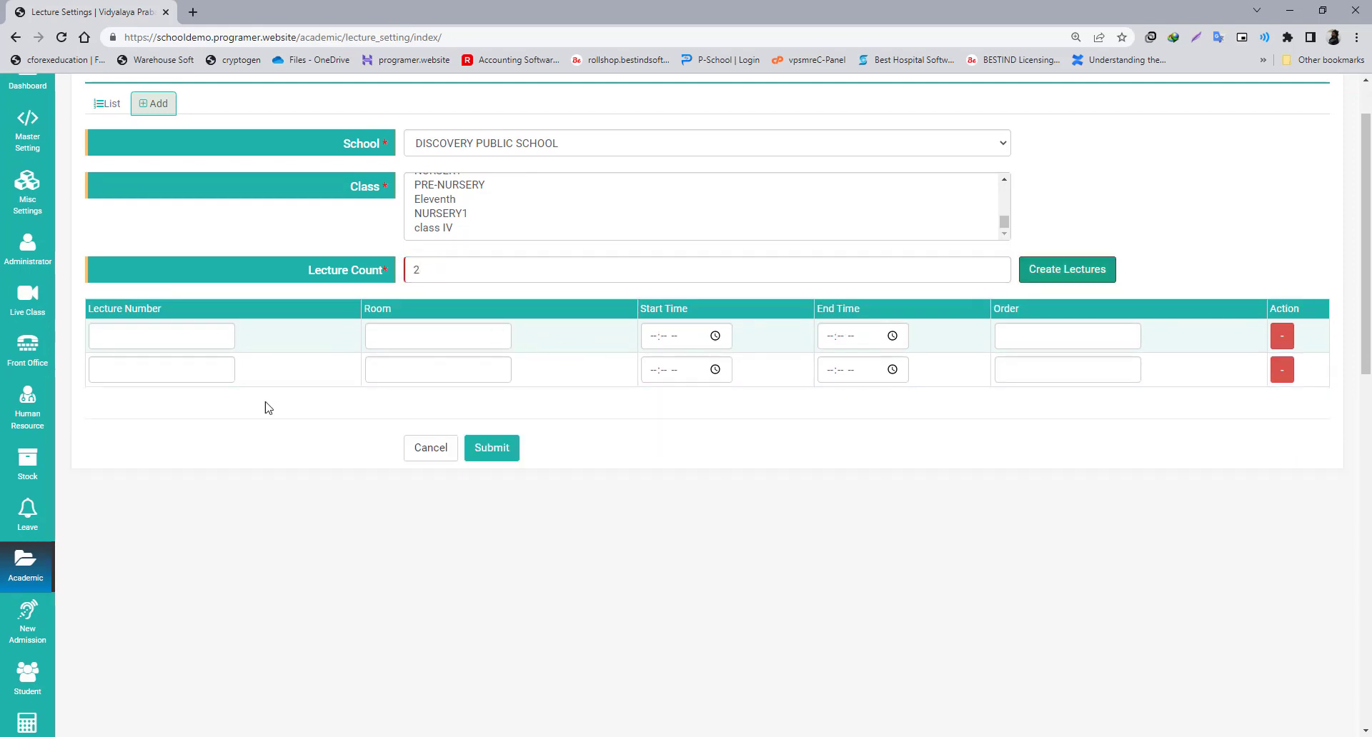
- Enter 1 and 2 as the lecture numbers of the two lecture rows
{"action": "left_click", "coordinate": [187, 338]}
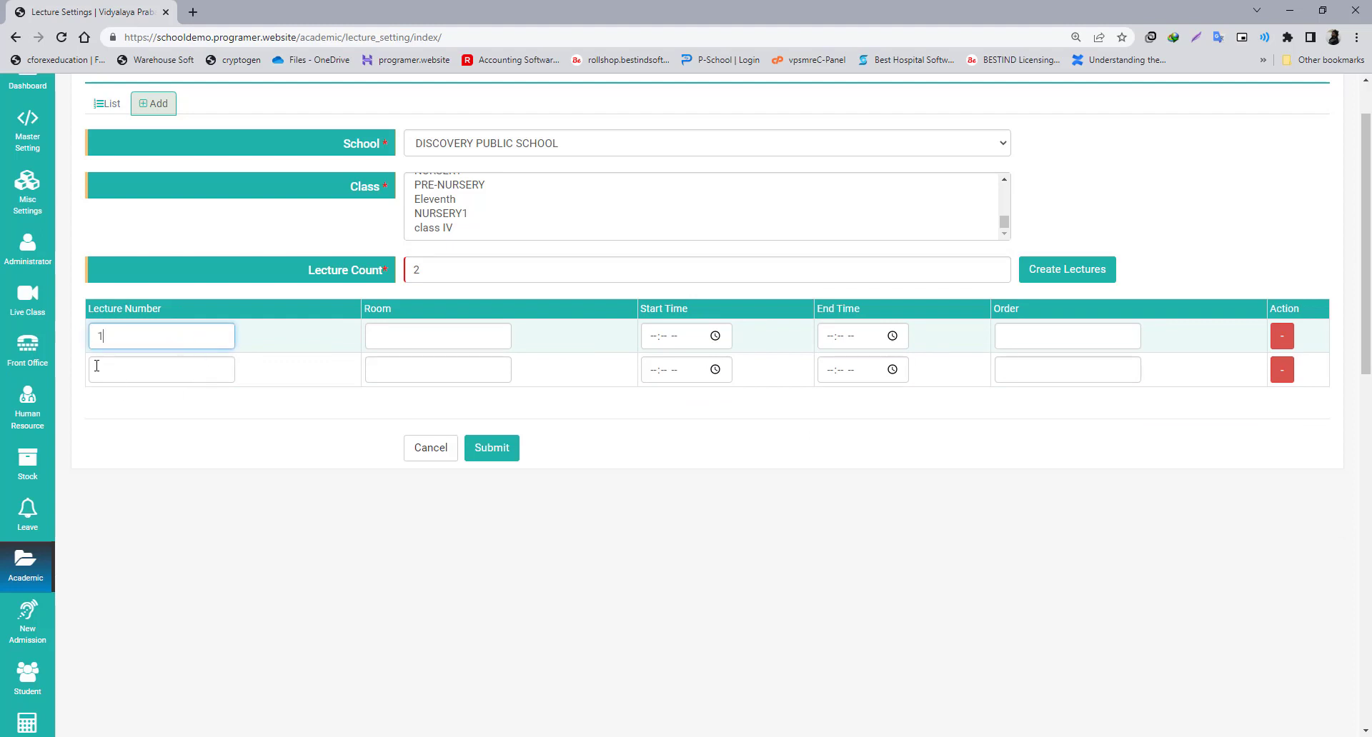
{"action": "left_click", "coordinate": [116, 392]}
{"action": "left_click", "coordinate": [130, 376]}
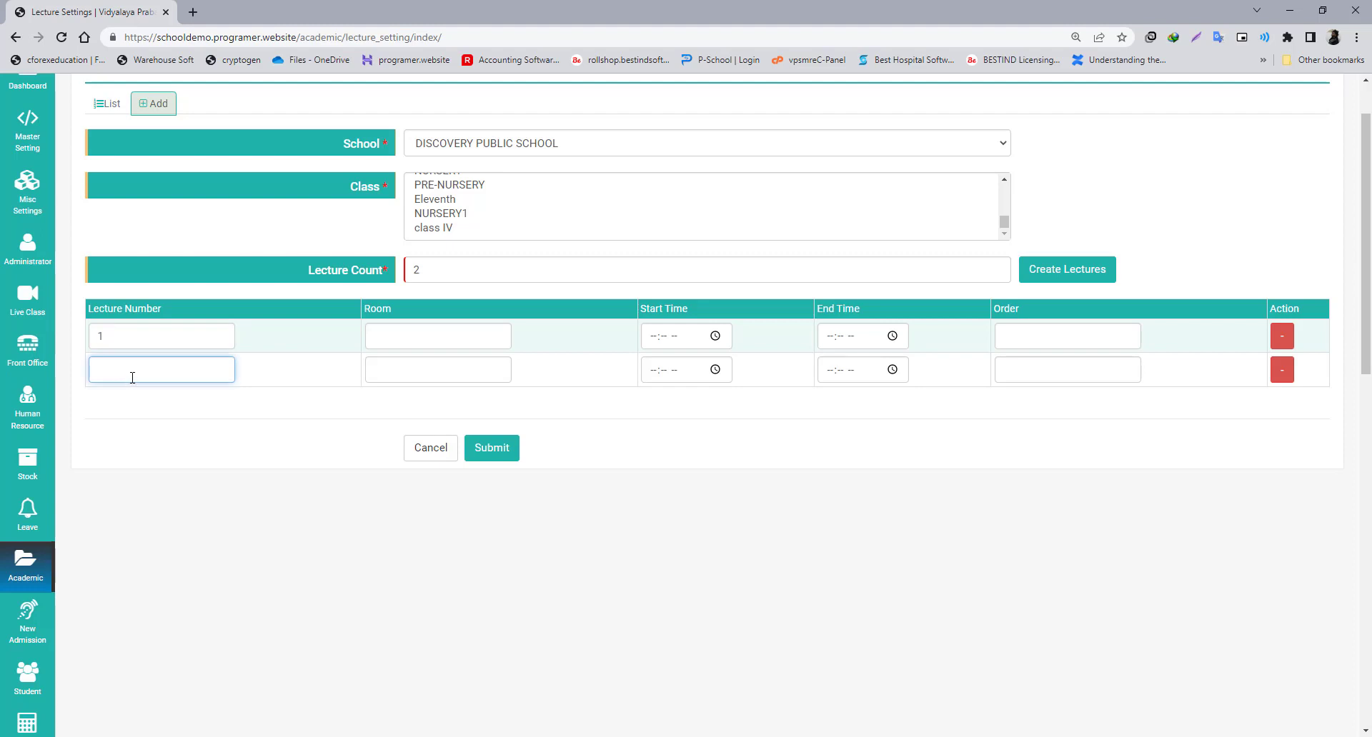
{"action": "type", "text": "2"}
- Enter 5 as the room for both lectures
{"action": "left_click", "coordinate": [402, 338]}
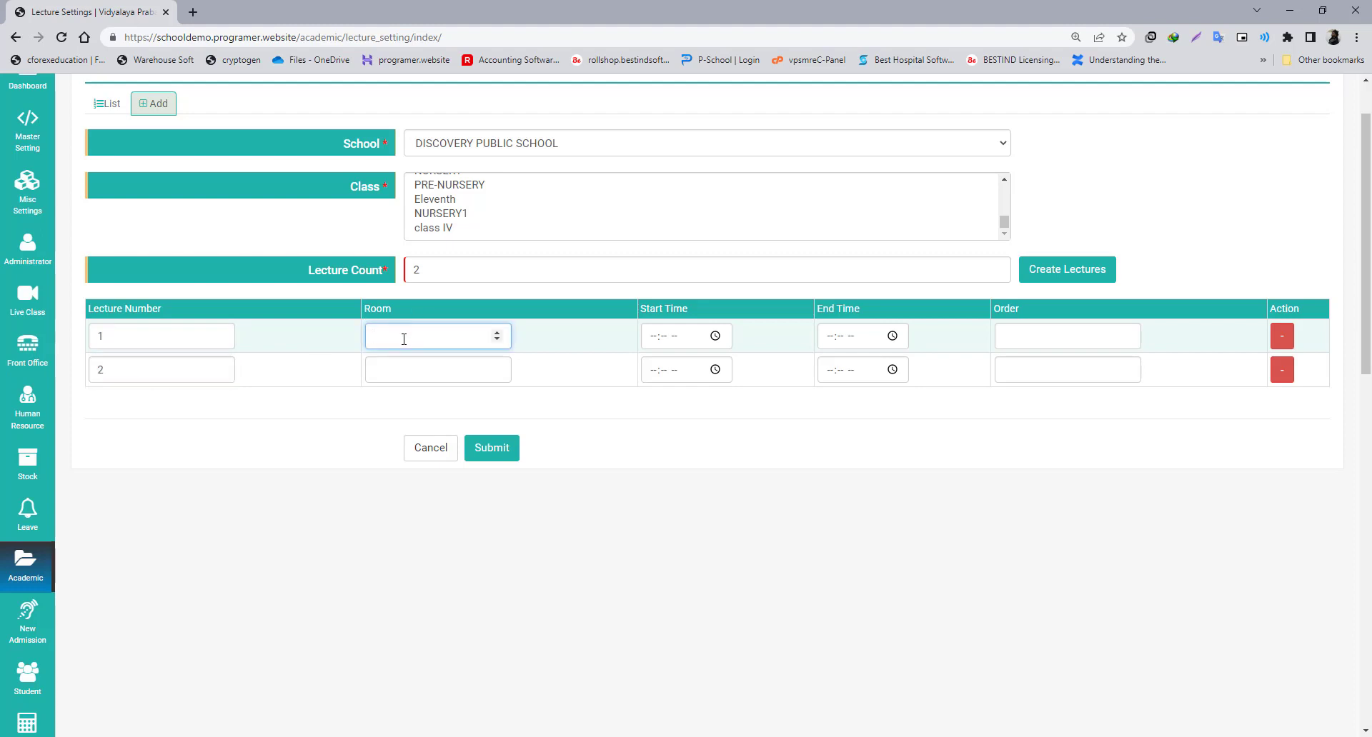
{"action": "left_click", "coordinate": [400, 365]}
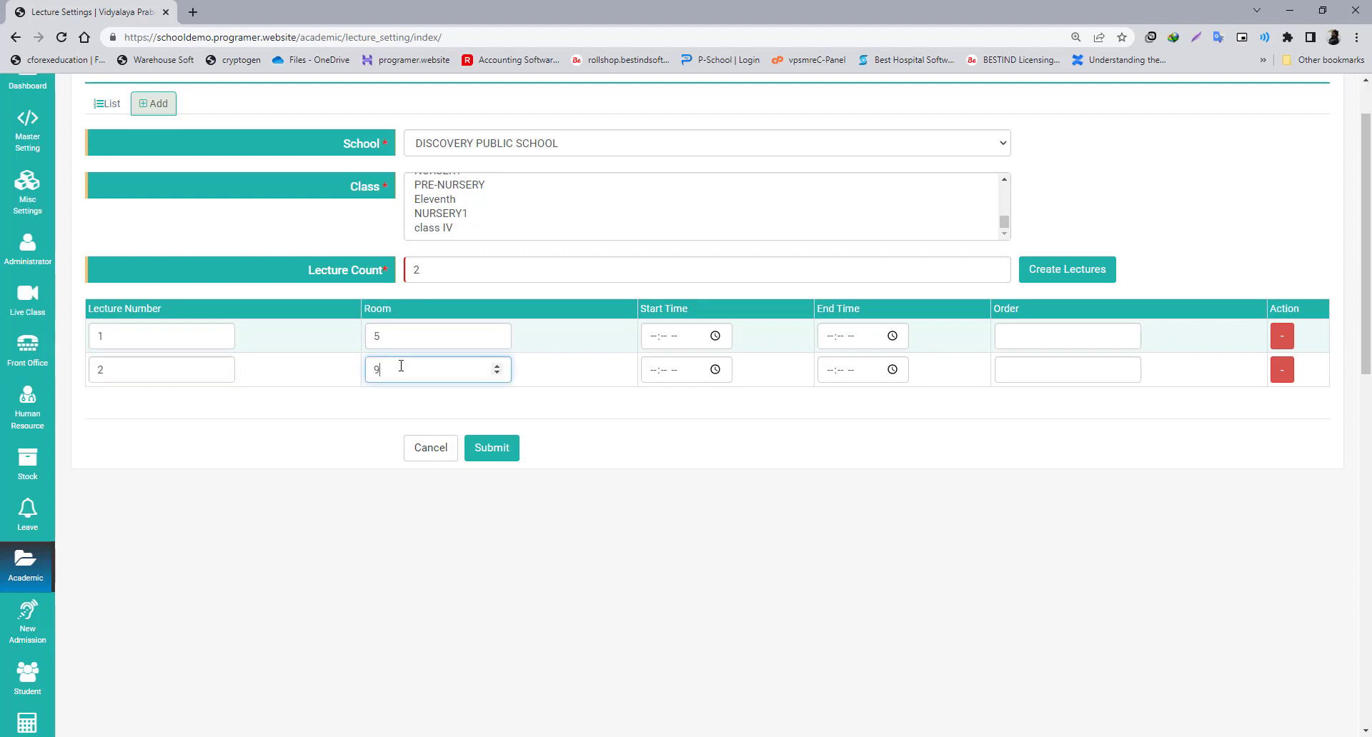
{"action": "left_click", "coordinate": [688, 339]}
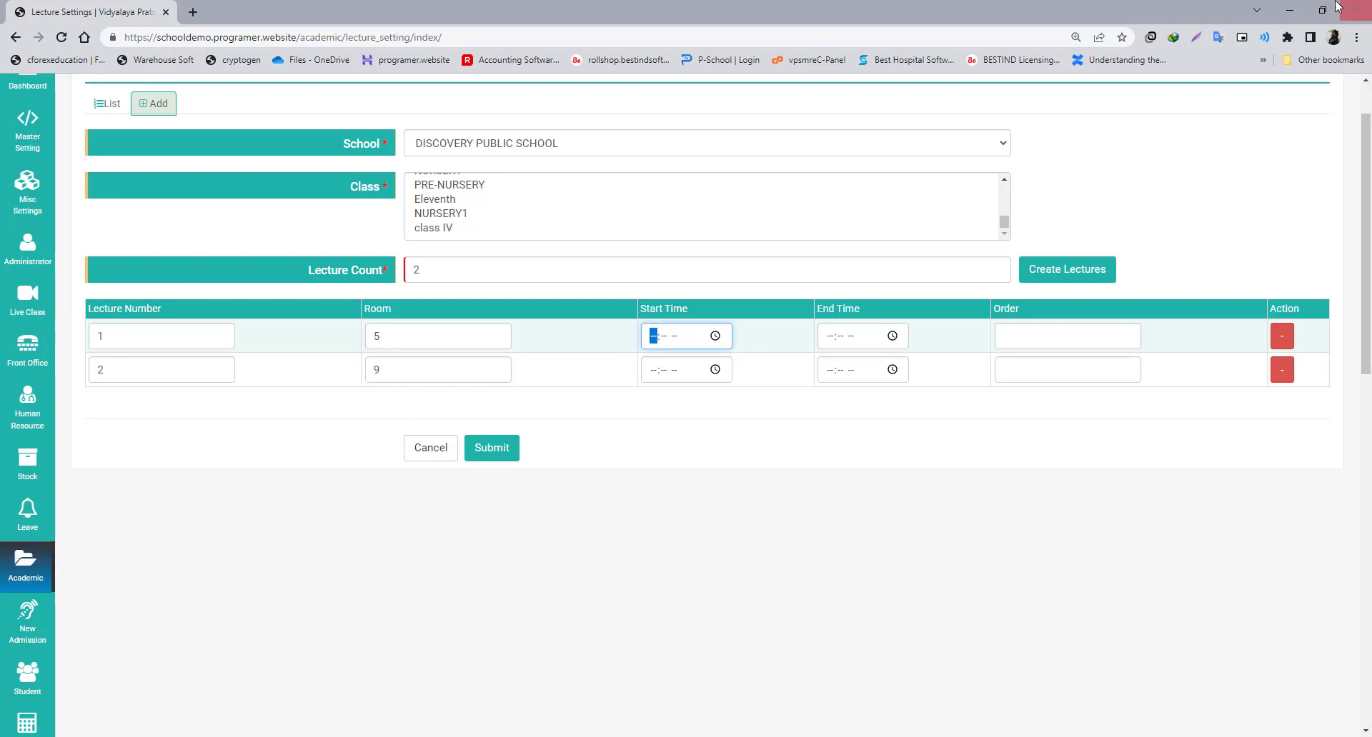
{"action": "left_click", "coordinate": [381, 374]}
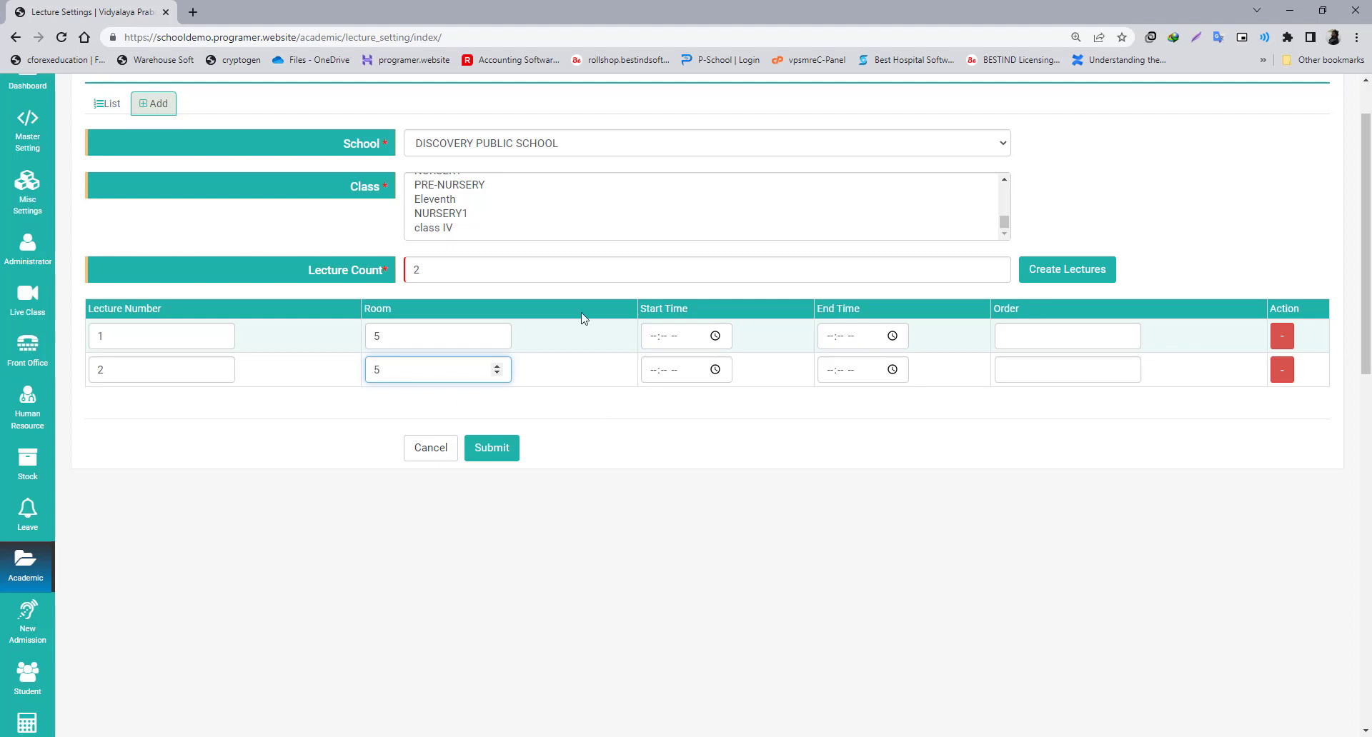
- Set the start time of lecture 1 to 08:10 AM
{"action": "left_click", "coordinate": [666, 339]}
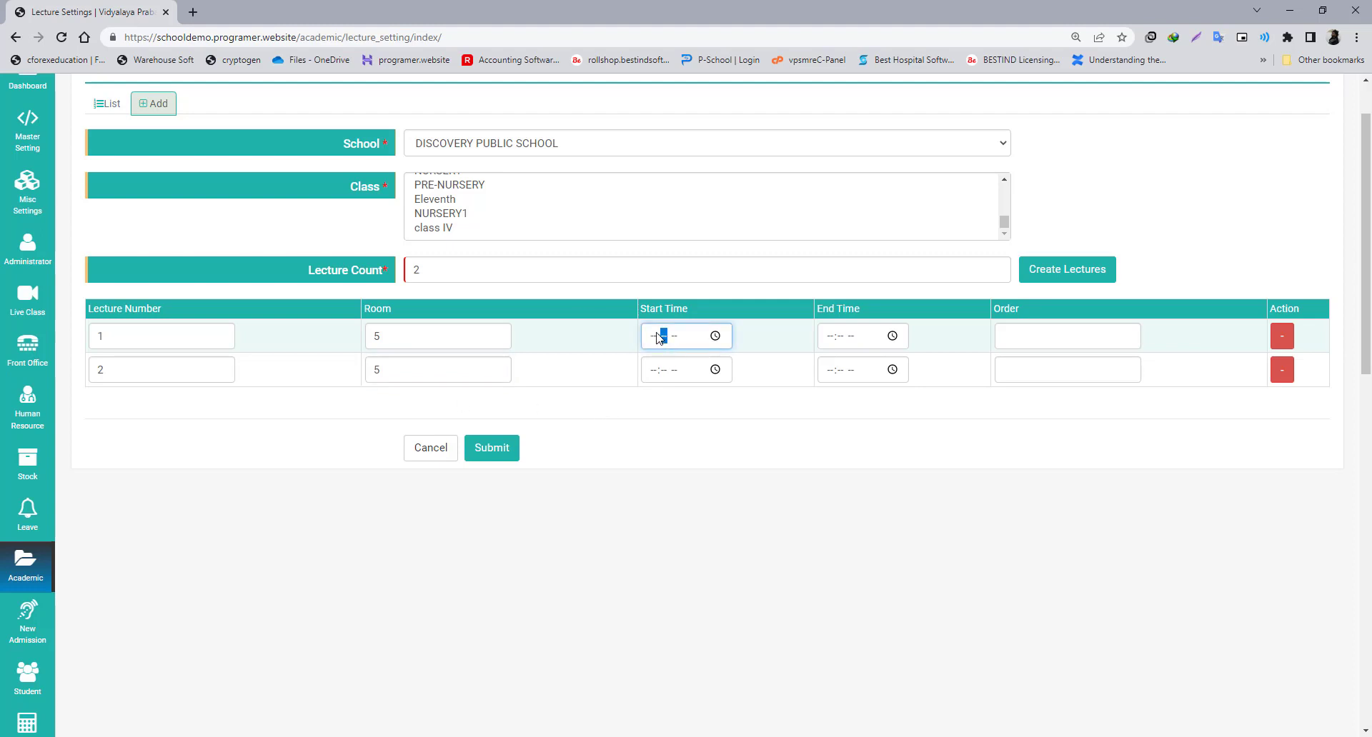
{"action": "left_click", "coordinate": [714, 336]}
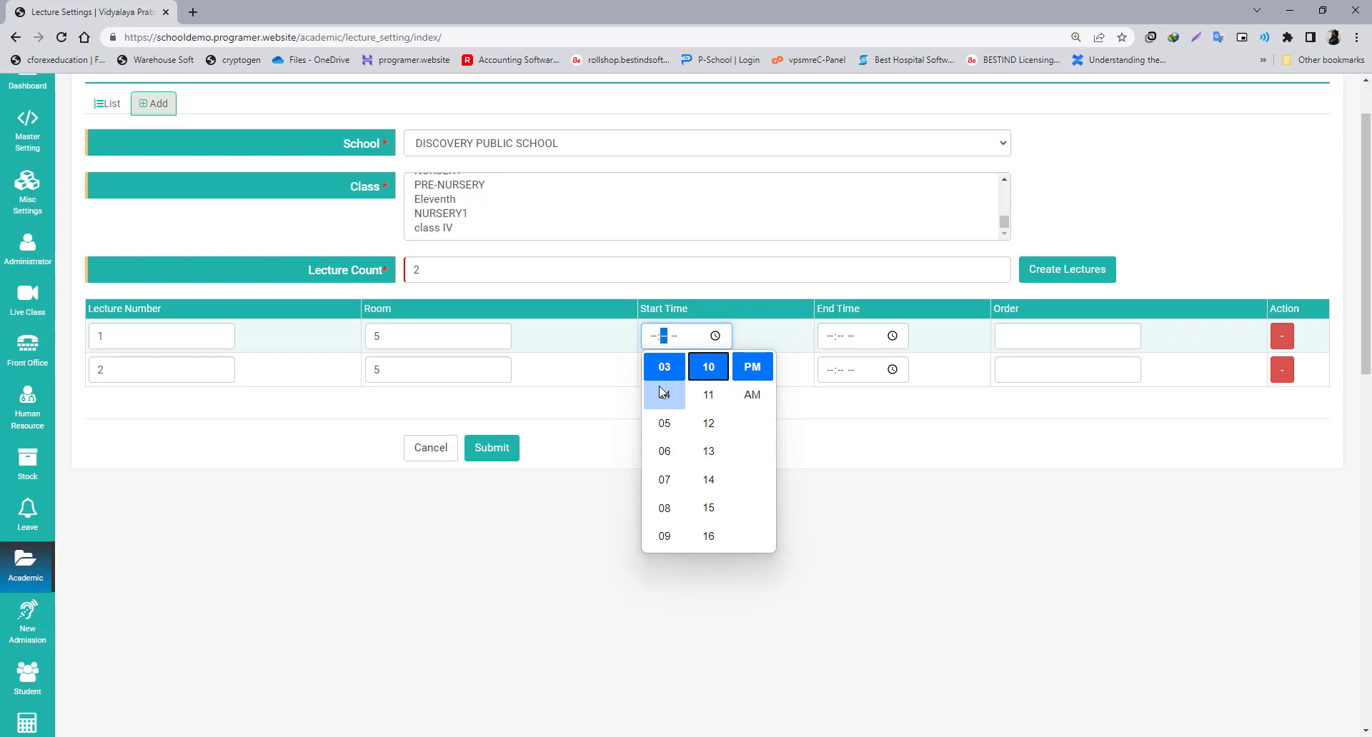
{"action": "scroll", "coordinate": [666, 394], "scroll_direction": "down", "scroll_amount": 2}
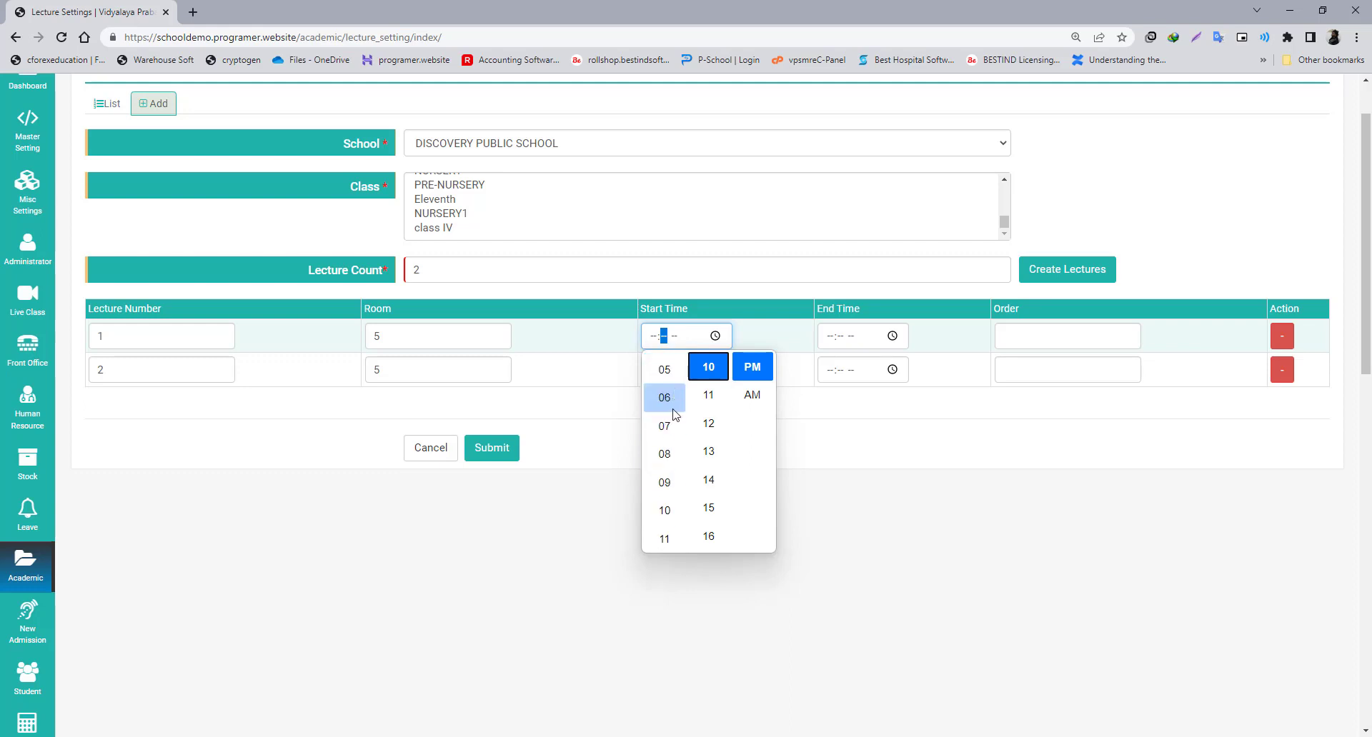
{"action": "left_click", "coordinate": [664, 478]}
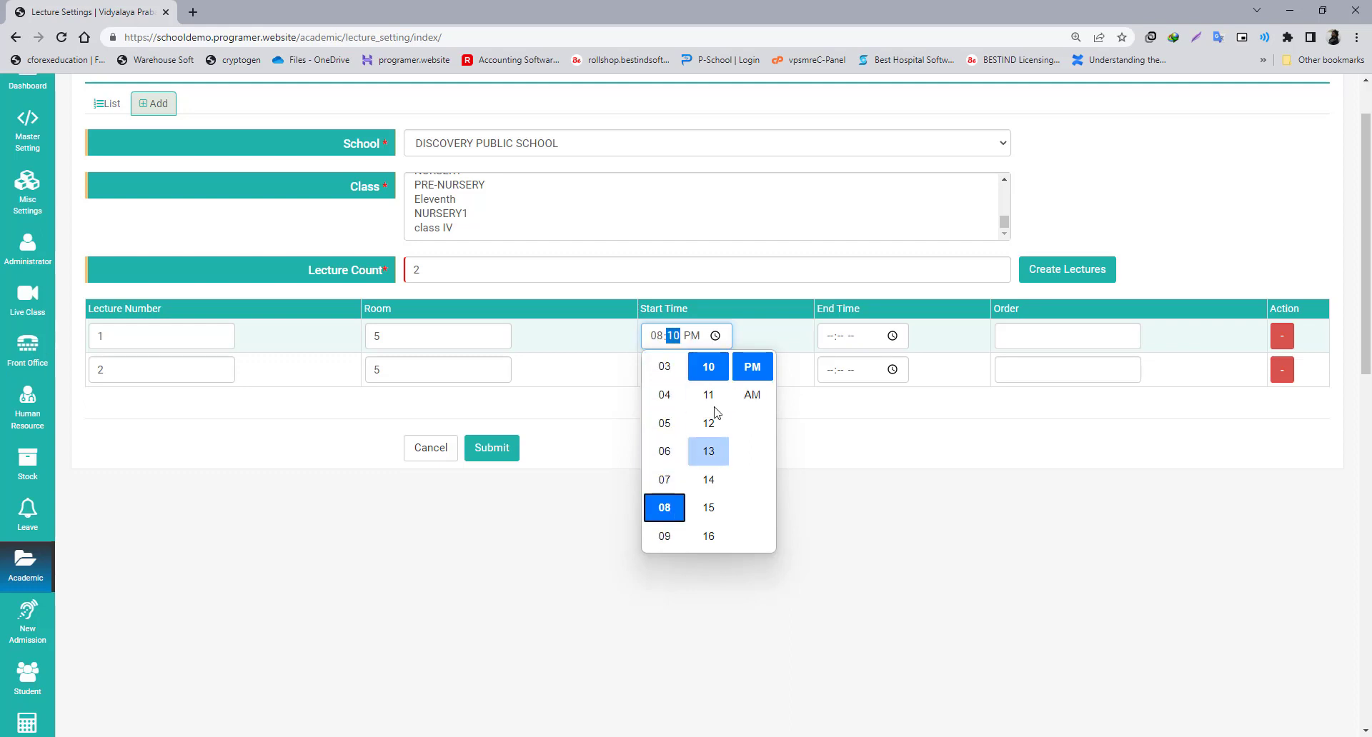
{"action": "left_click", "coordinate": [753, 395]}
- Set the end time of lecture 1 to 08:58 AM
{"action": "left_click", "coordinate": [892, 338]}
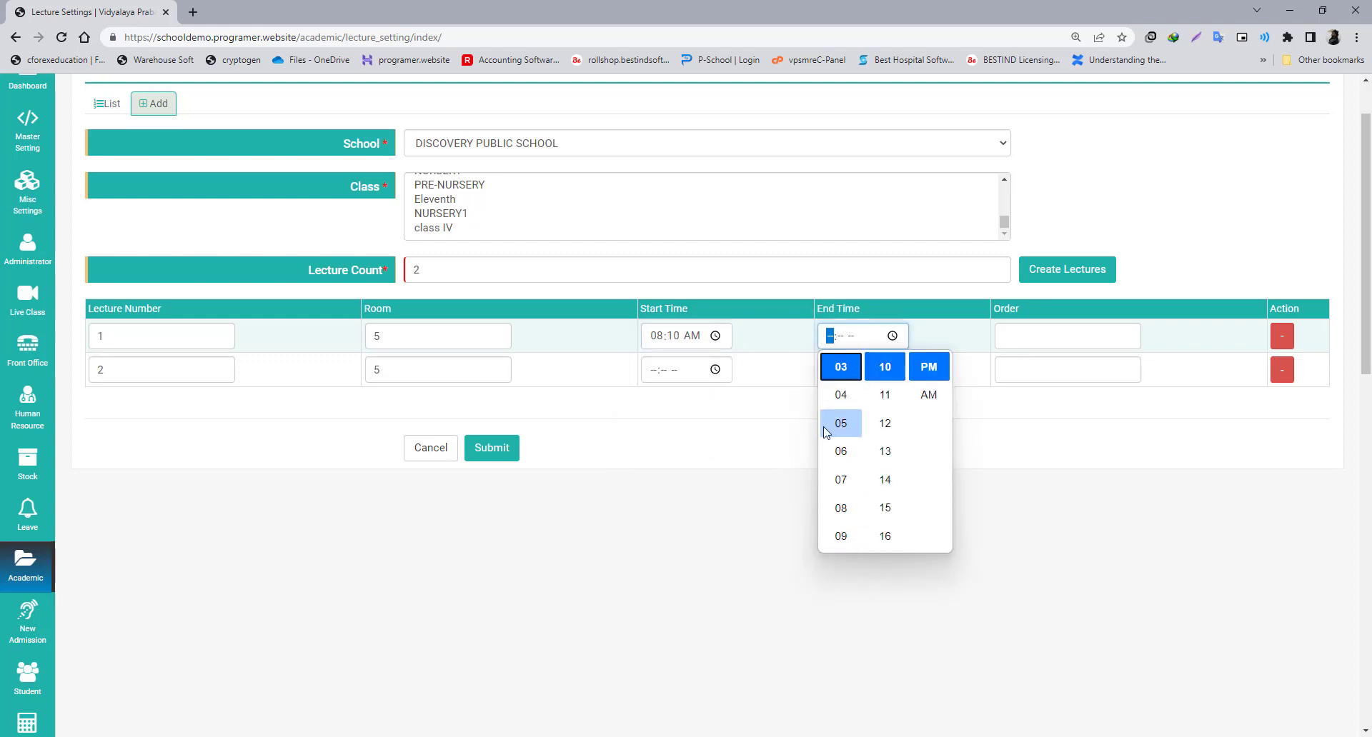
{"action": "left_click", "coordinate": [839, 508]}
{"action": "scroll", "coordinate": [885, 529], "scroll_direction": "down", "scroll_amount": 15}
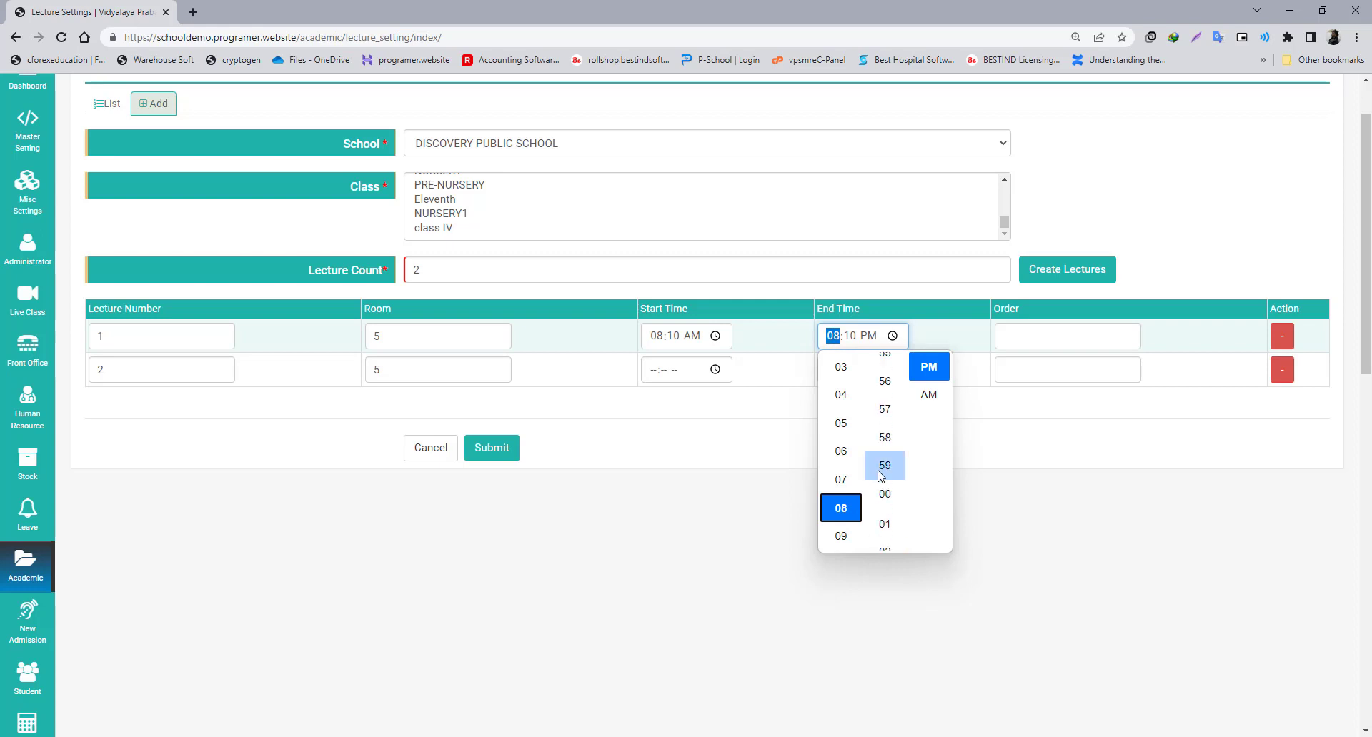
{"action": "left_click", "coordinate": [884, 508]}
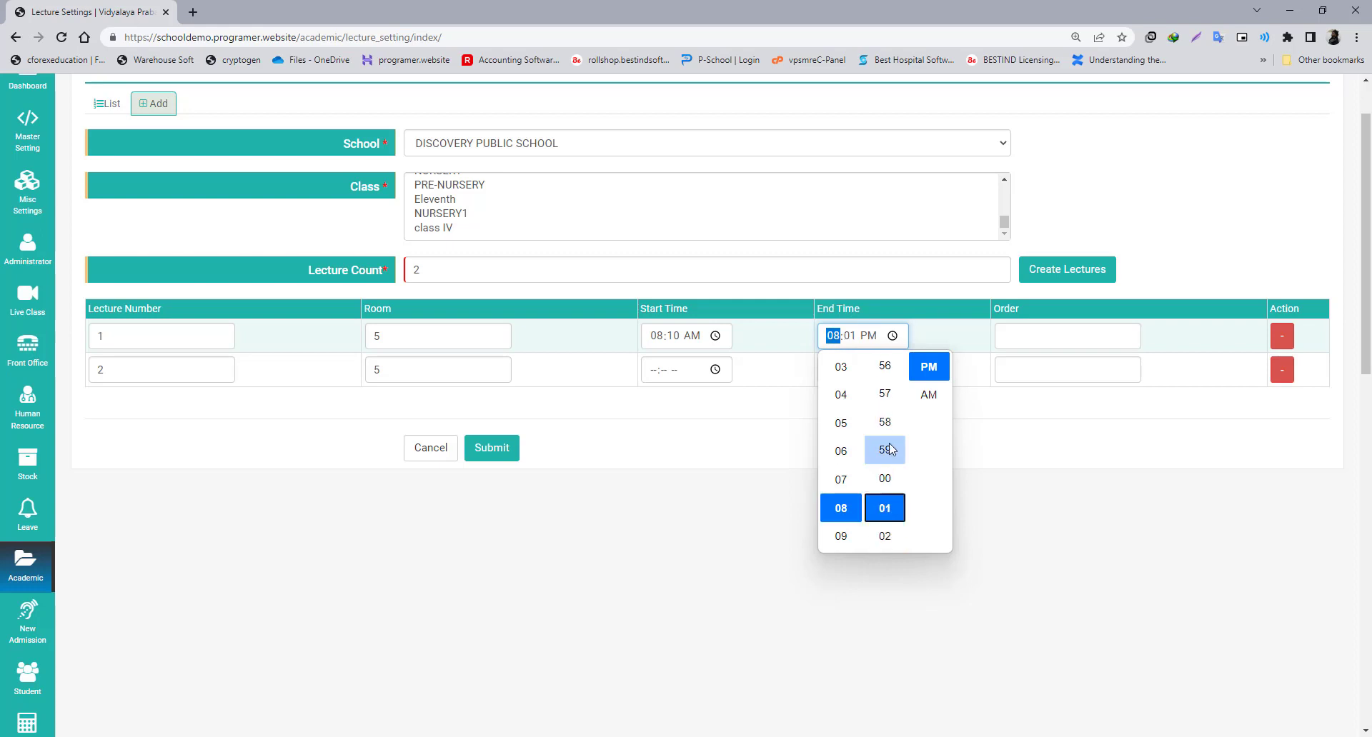
{"action": "left_click", "coordinate": [885, 421]}
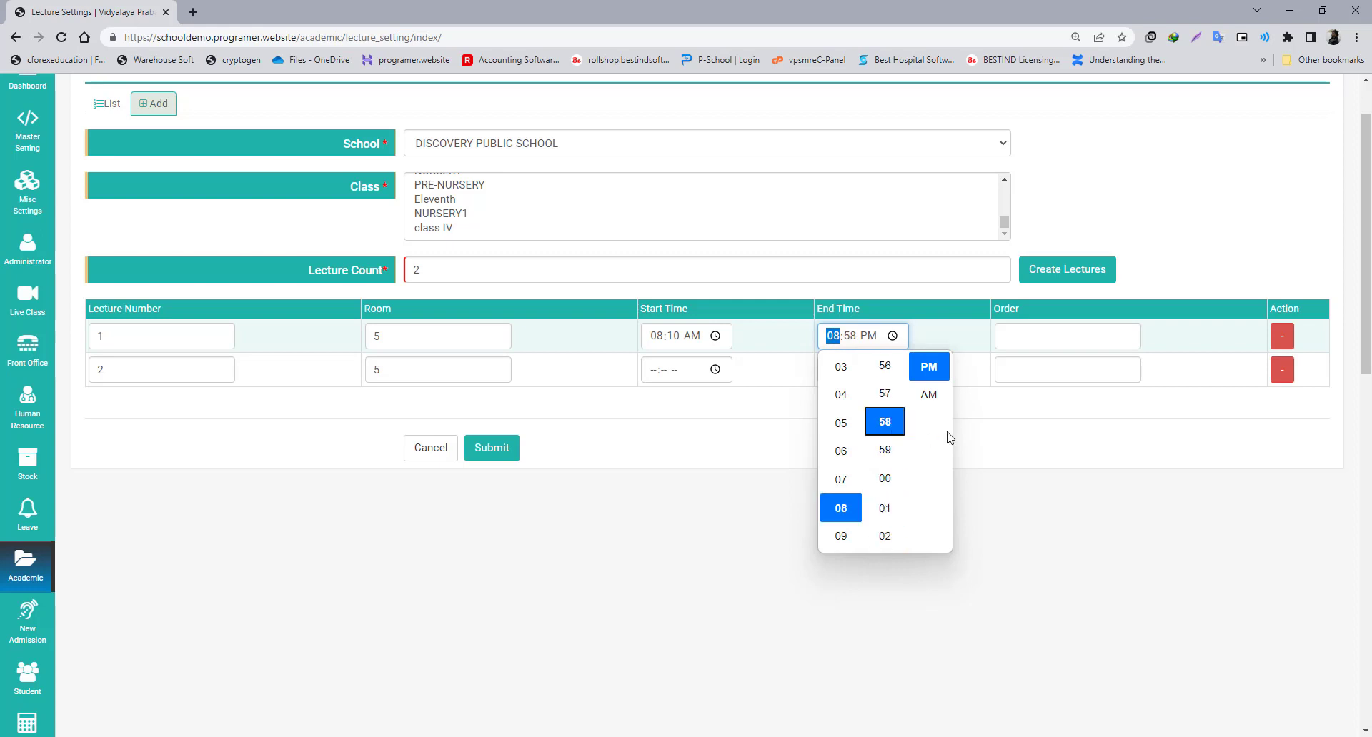
{"action": "left_click", "coordinate": [928, 394]}
{"action": "left_click", "coordinate": [1023, 429]}
{"action": "scroll", "coordinate": [615, 461], "scroll_direction": "up", "scroll_amount": 1}
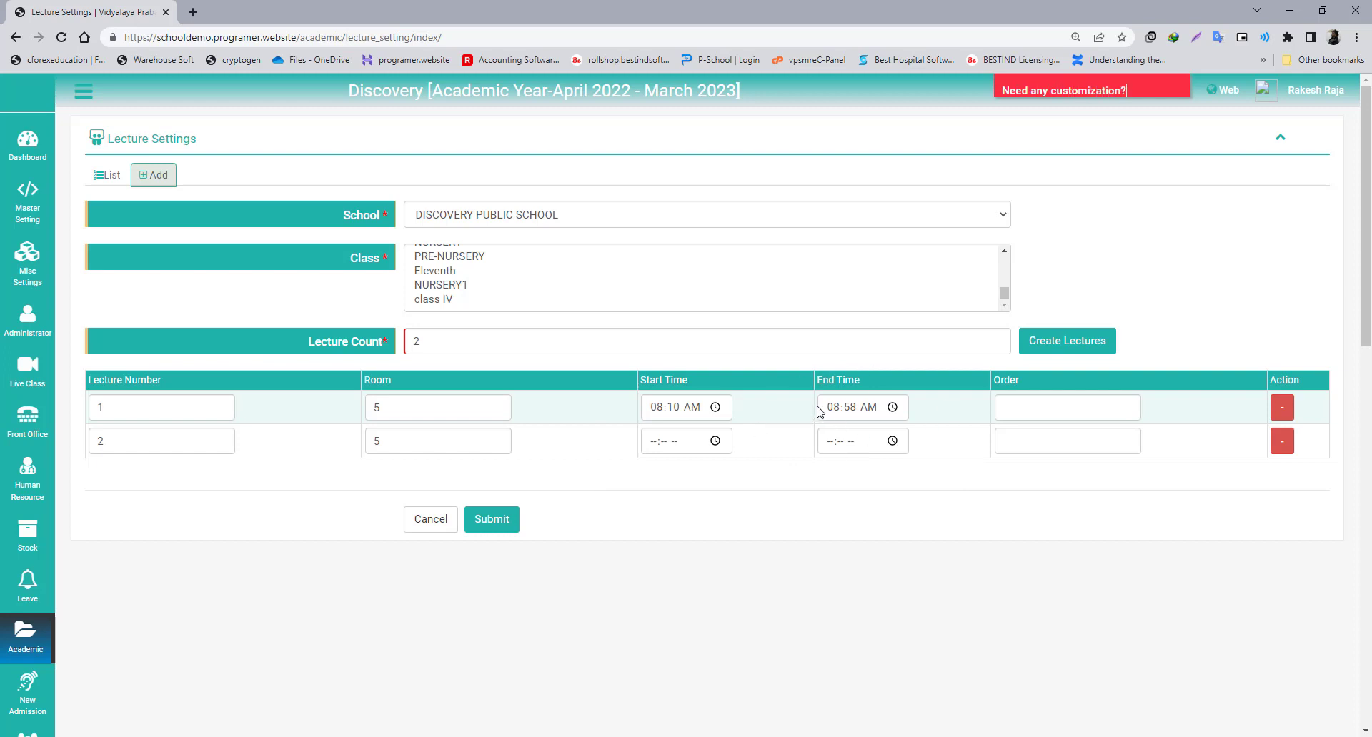
- Select Std. - II again in the class list of the lecture setting
{"action": "left_click_drag", "start_coordinate": [128, 413], "coordinate": [62, 427]}
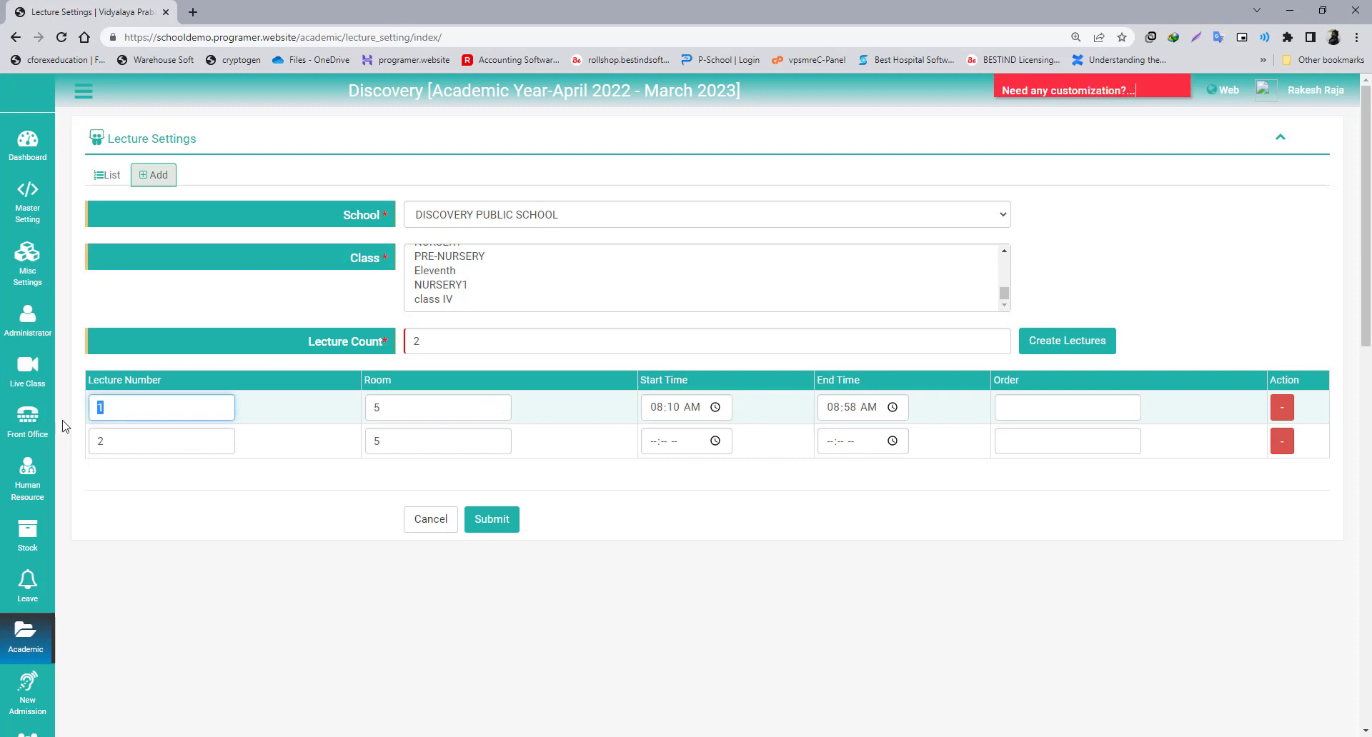
{"action": "left_click_drag", "start_coordinate": [389, 411], "coordinate": [348, 402]}
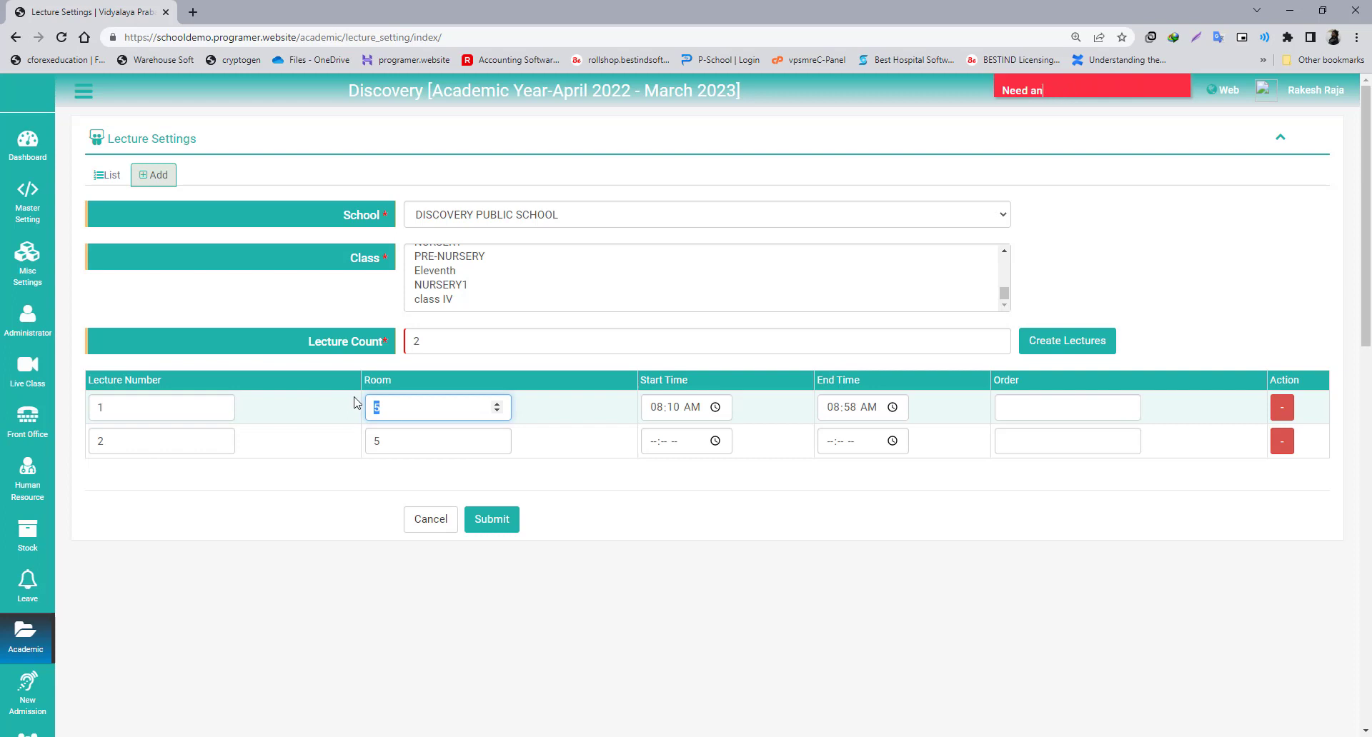
{"action": "scroll", "coordinate": [431, 287], "scroll_direction": "up", "scroll_amount": 10}
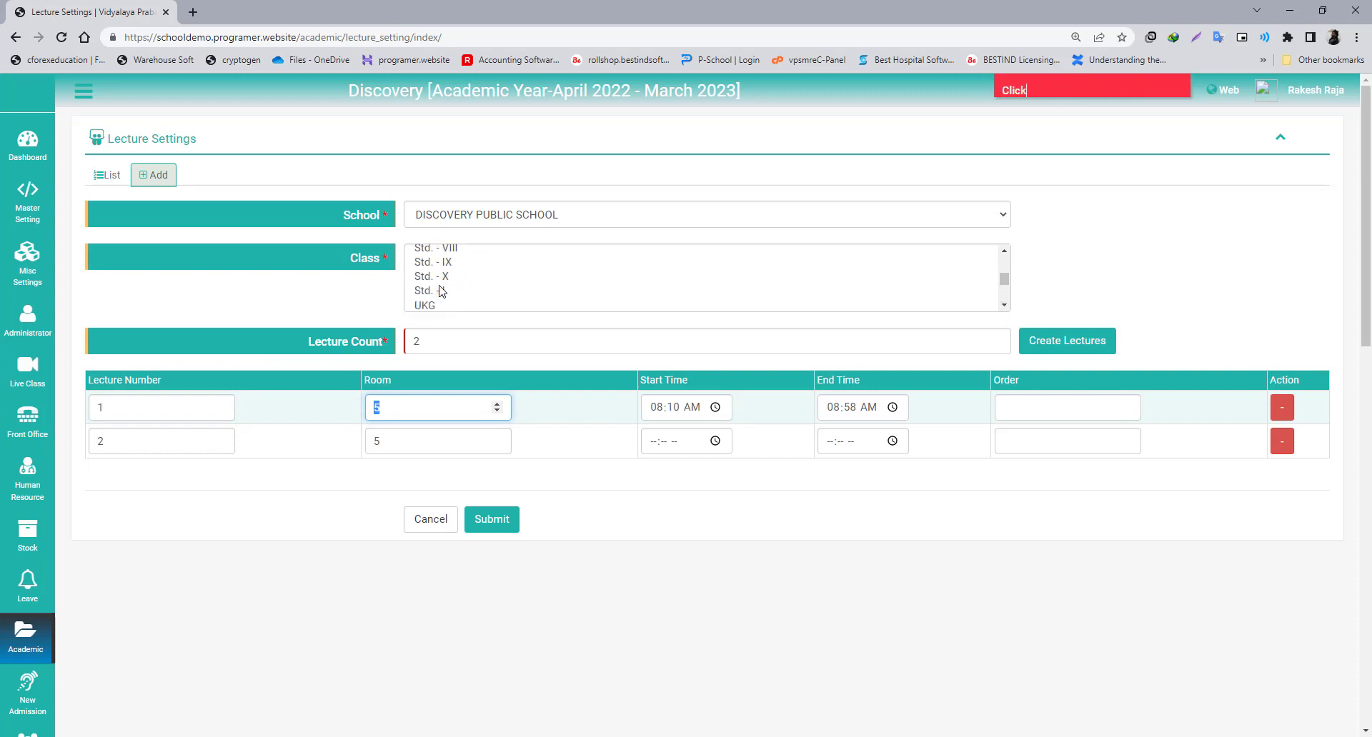
{"action": "left_click", "coordinate": [431, 284]}
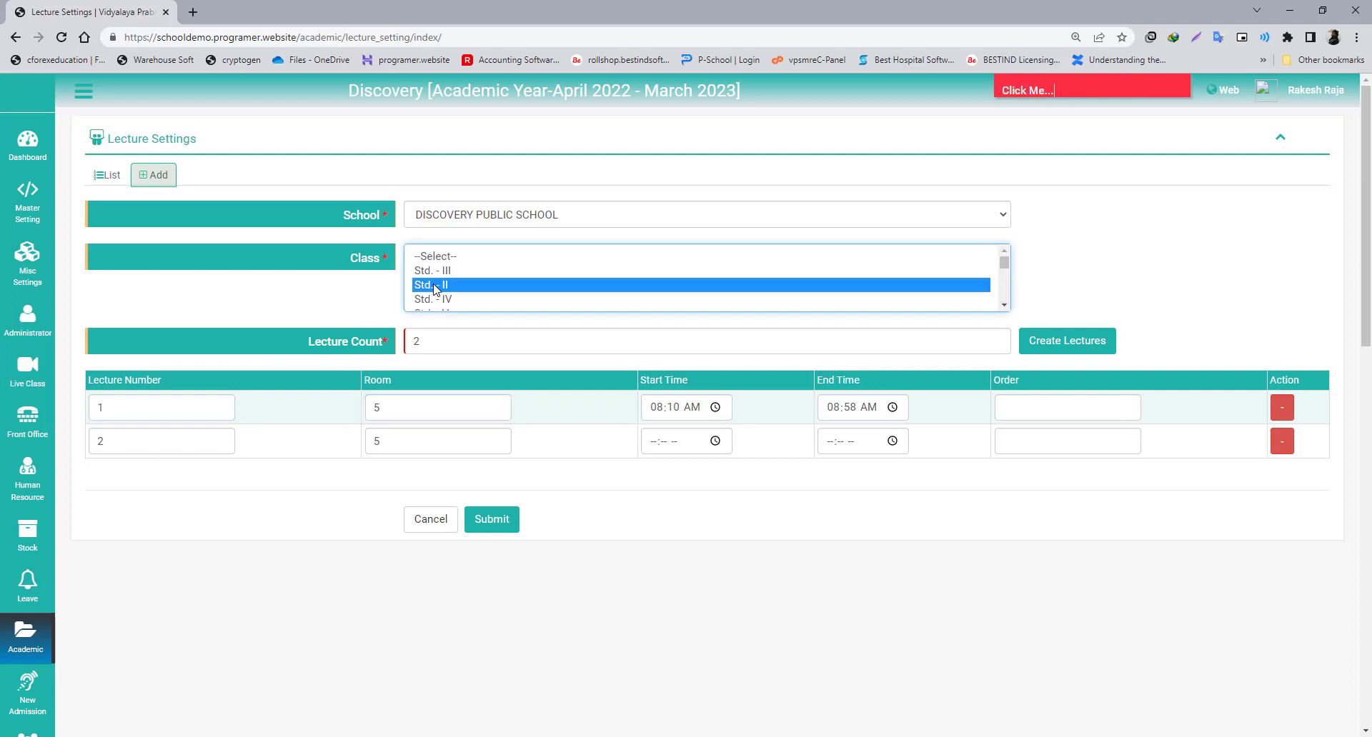
{"action": "scroll", "coordinate": [431, 289], "scroll_direction": "down", "scroll_amount": 2}
- Change the room of lecture 2 to 6 and enter 1 as the order of lecture 1
{"action": "left_click", "coordinate": [399, 439]}
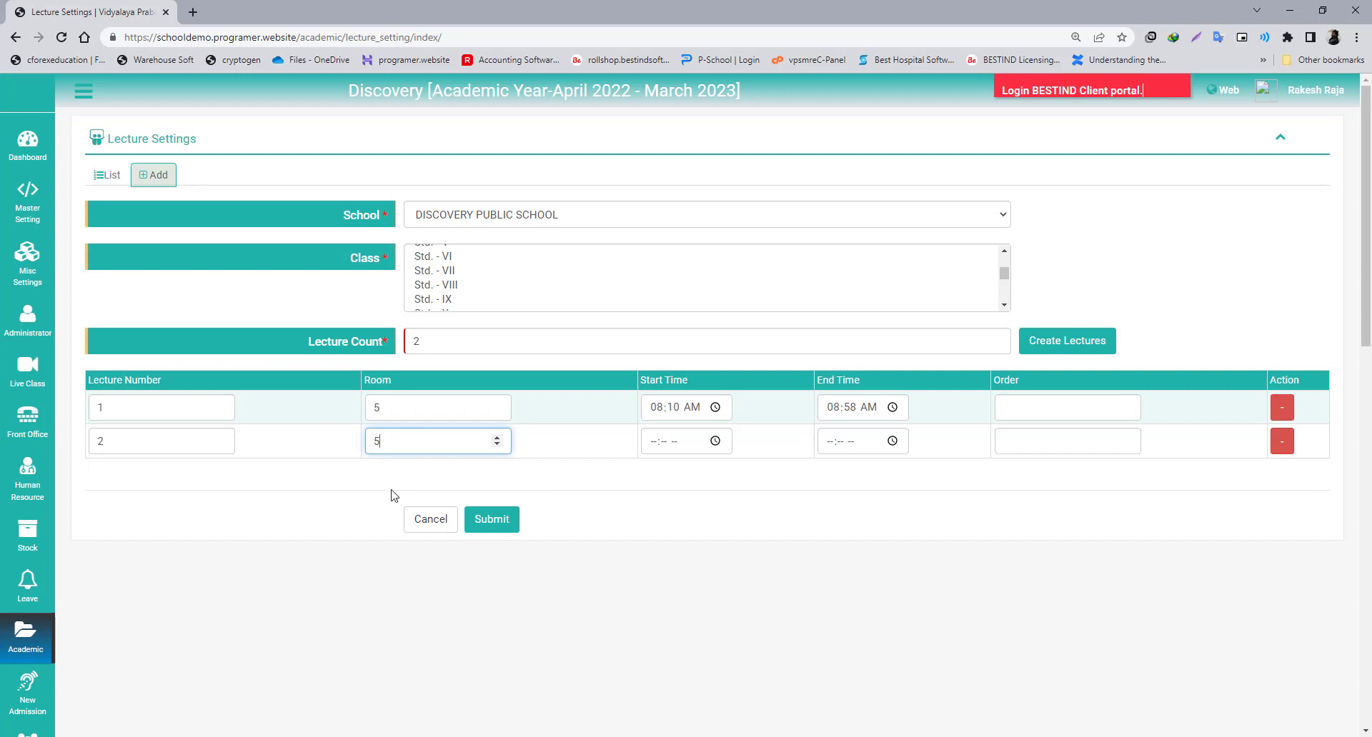
{"action": "type", "text": "6"}
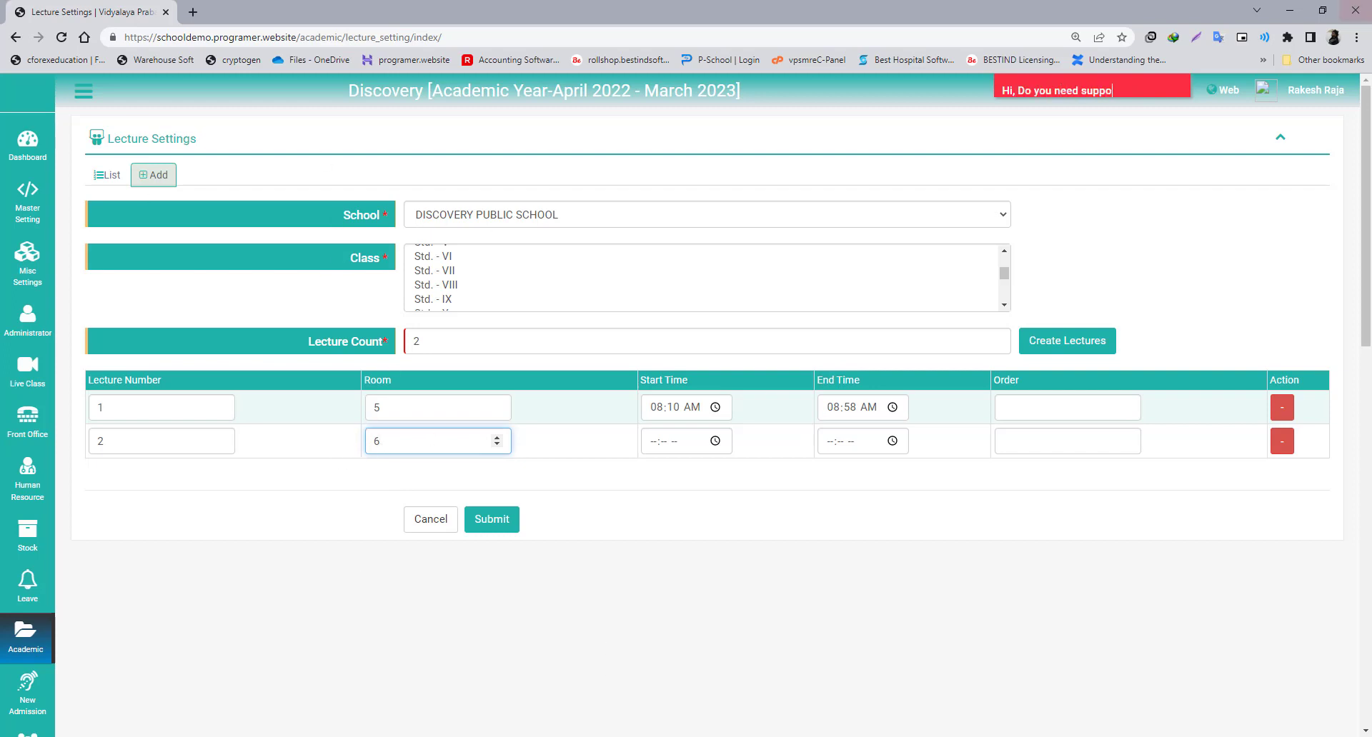
{"action": "left_click", "coordinate": [1045, 411]}
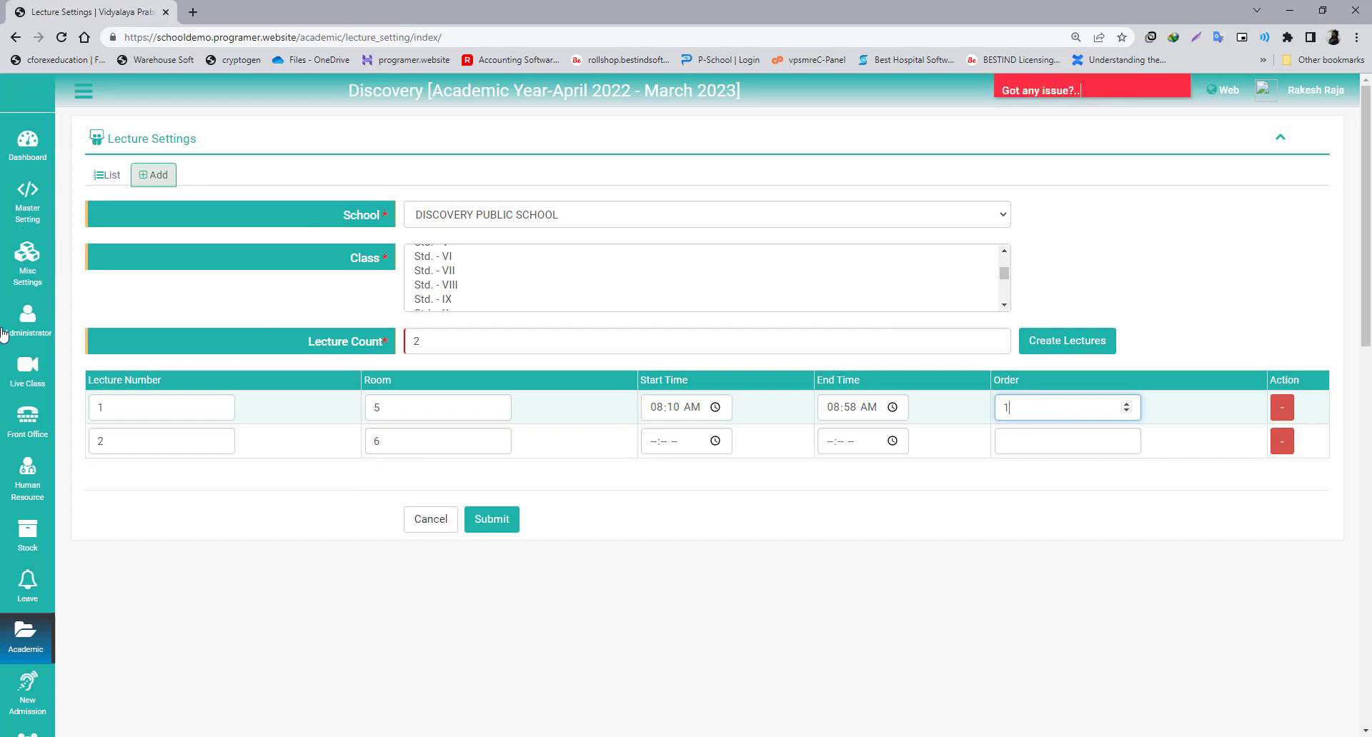
- Set the start time of lecture 2 to 09:11 AM
{"action": "left_click", "coordinate": [715, 442]}
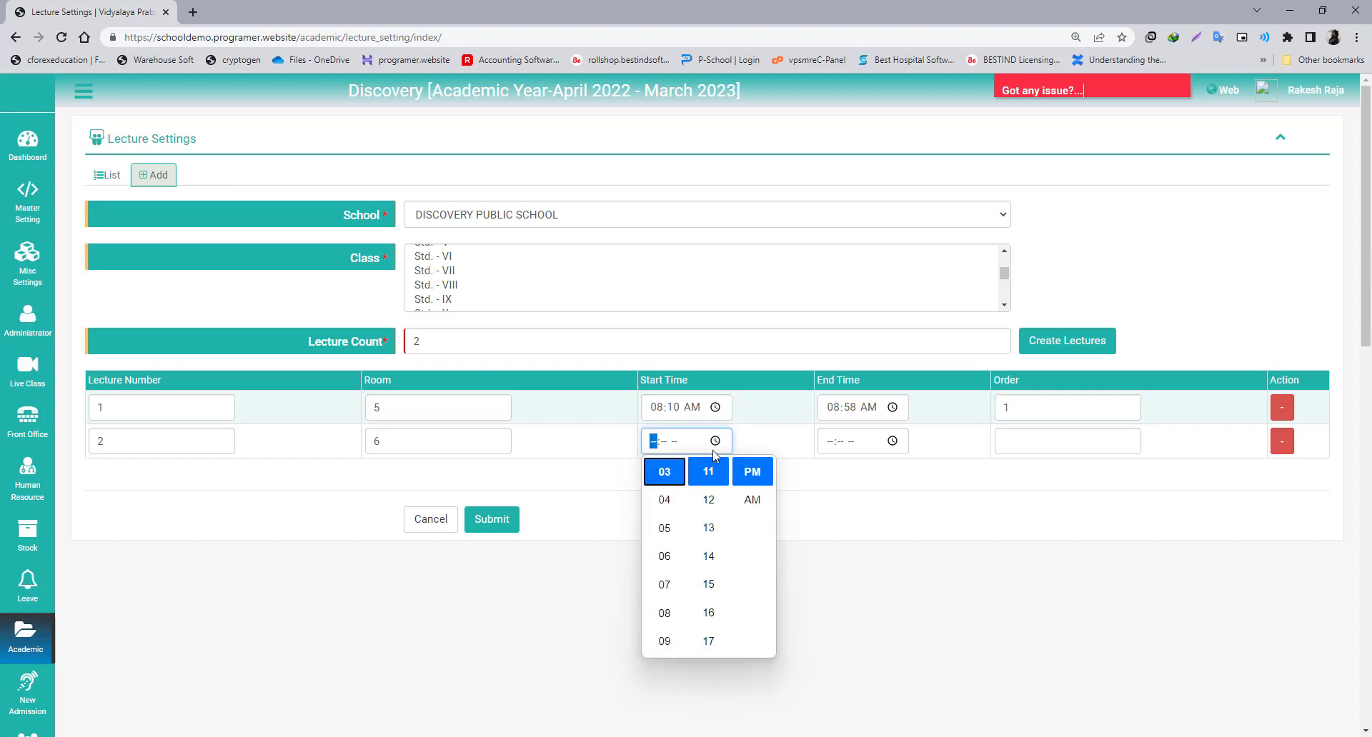
{"action": "left_click", "coordinate": [675, 609]}
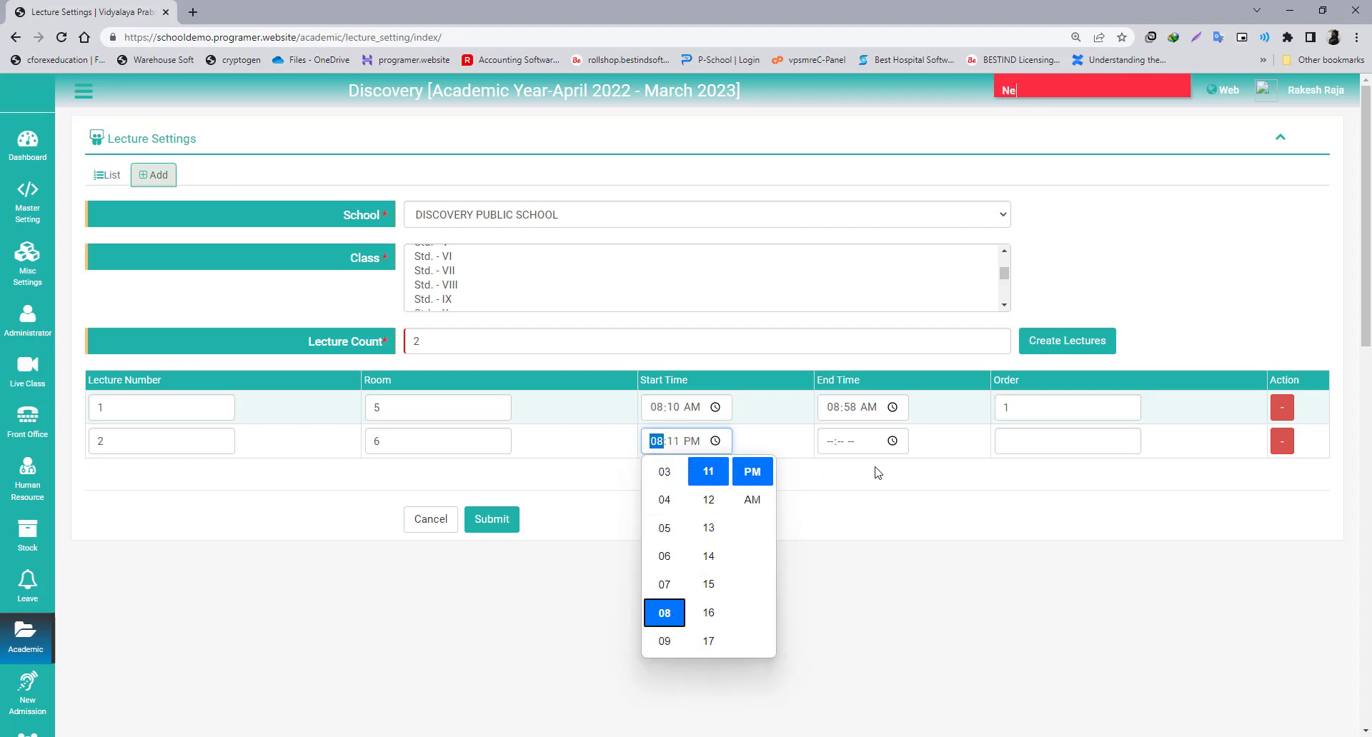
{"action": "left_click", "coordinate": [600, 471]}
{"action": "scroll", "coordinate": [677, 375], "scroll_direction": "down", "scroll_amount": 3}
{"action": "scroll", "coordinate": [686, 386], "scroll_direction": "up", "scroll_amount": 3}
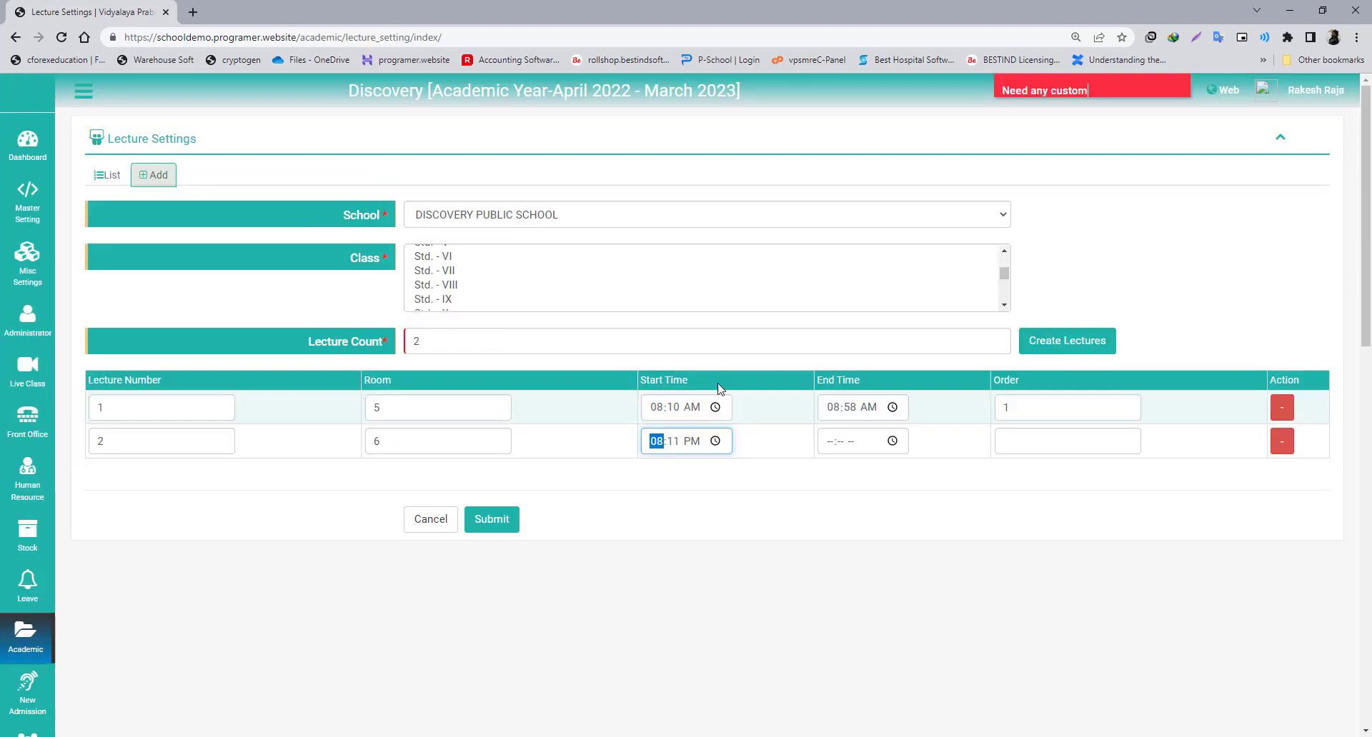
{"action": "left_click", "coordinate": [716, 444]}
{"action": "scroll", "coordinate": [700, 468], "scroll_direction": "down", "scroll_amount": 3}
{"action": "scroll", "coordinate": [710, 361], "scroll_direction": "up", "scroll_amount": 2}
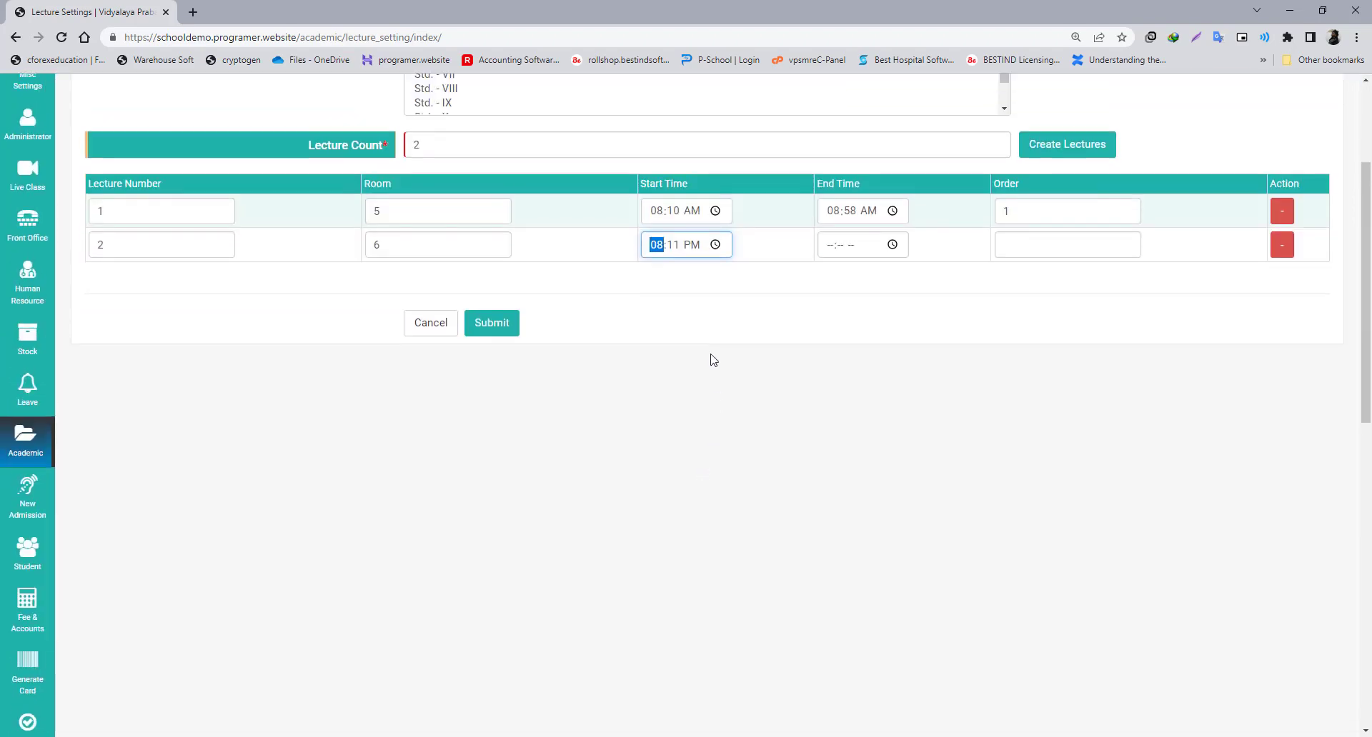
{"action": "left_click", "coordinate": [715, 370]}
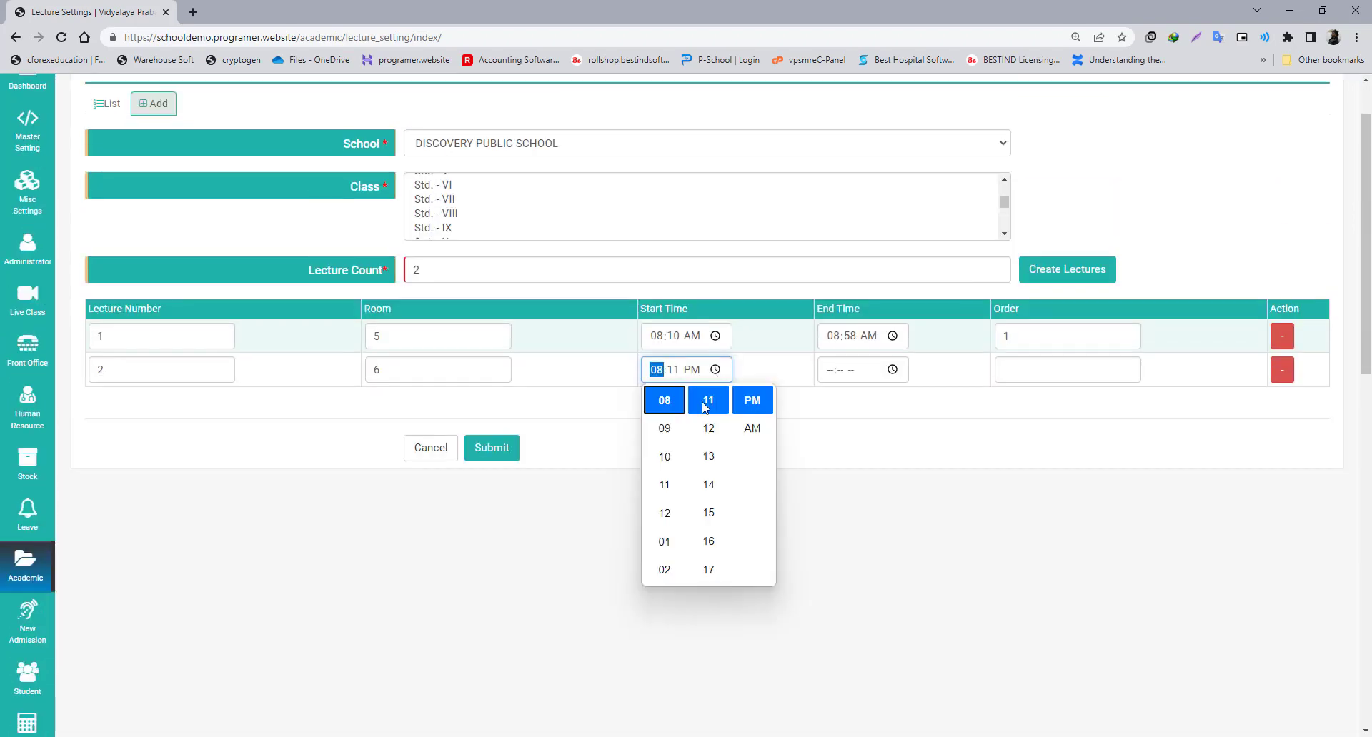
{"action": "left_click", "coordinate": [666, 430]}
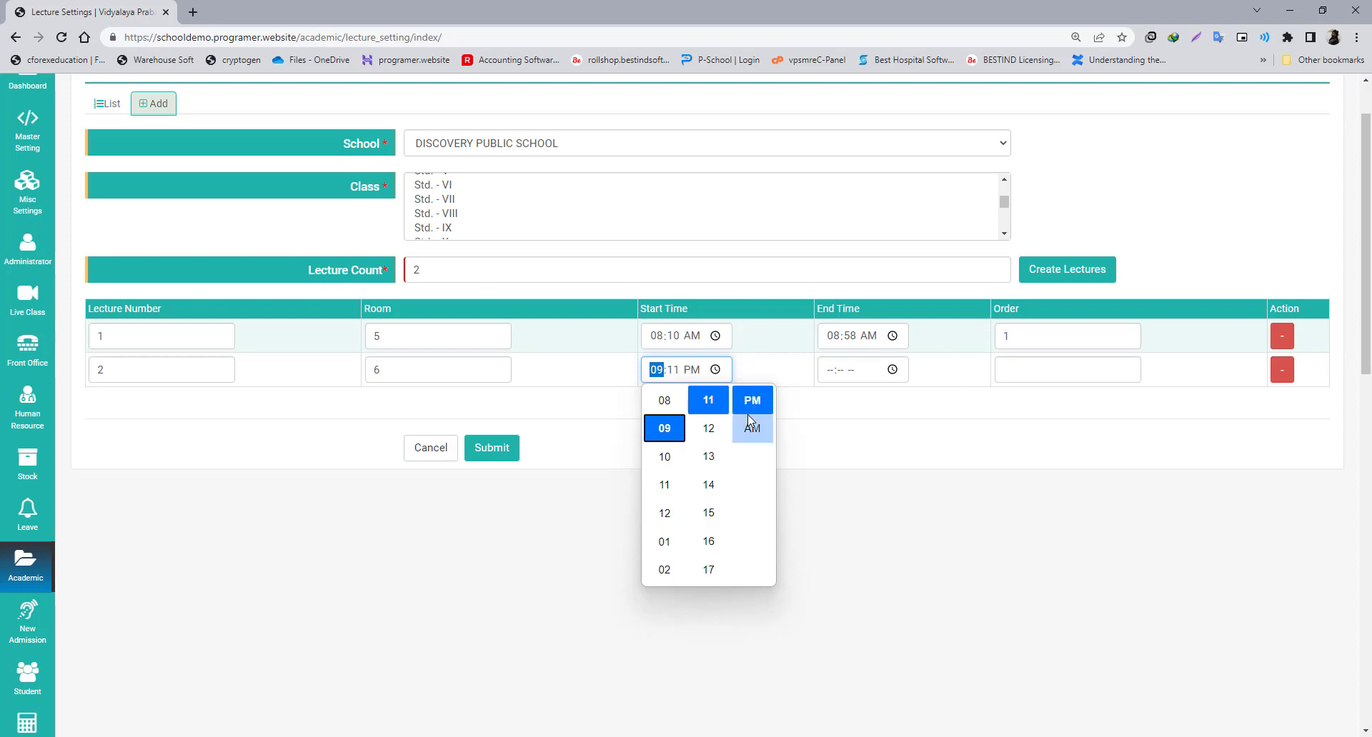
{"action": "left_click", "coordinate": [762, 426]}
- Set the end time of lecture 2 to 09:42 AM
{"action": "left_click", "coordinate": [892, 370]}
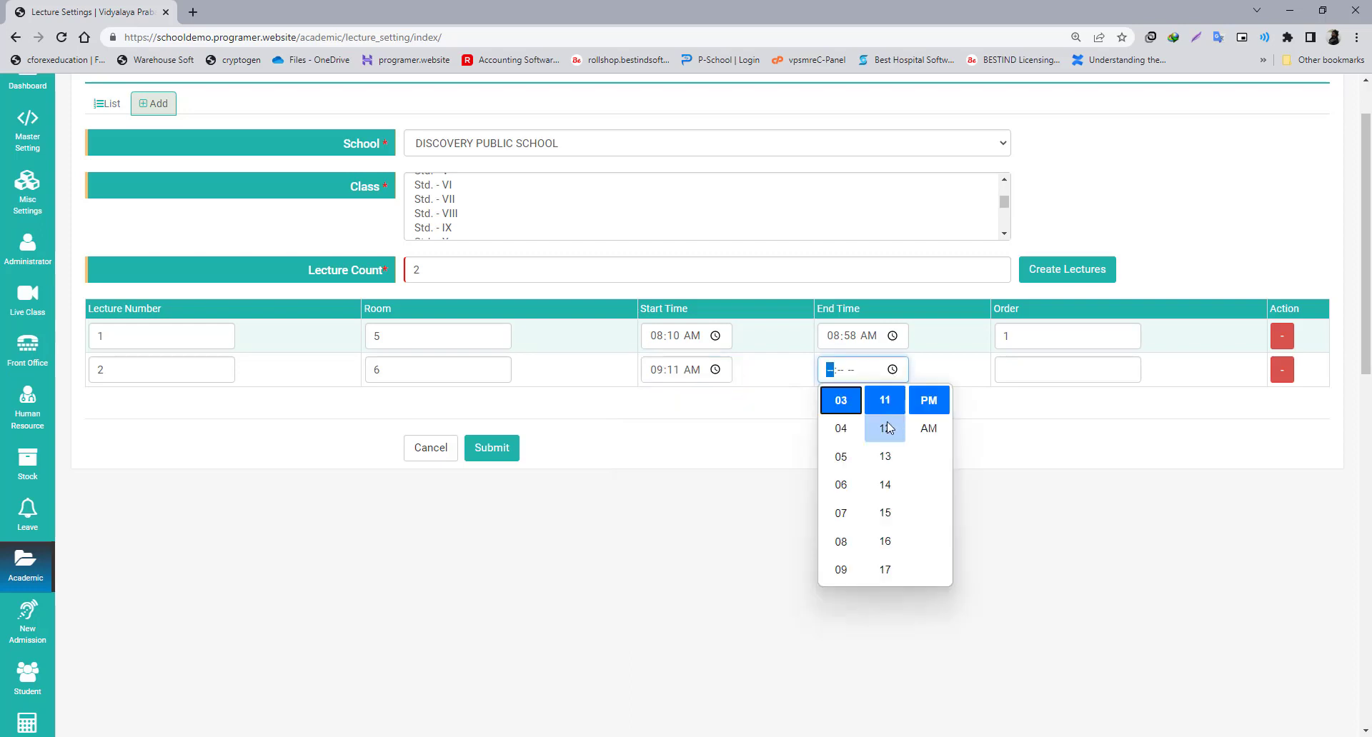
{"action": "left_click", "coordinate": [843, 566]}
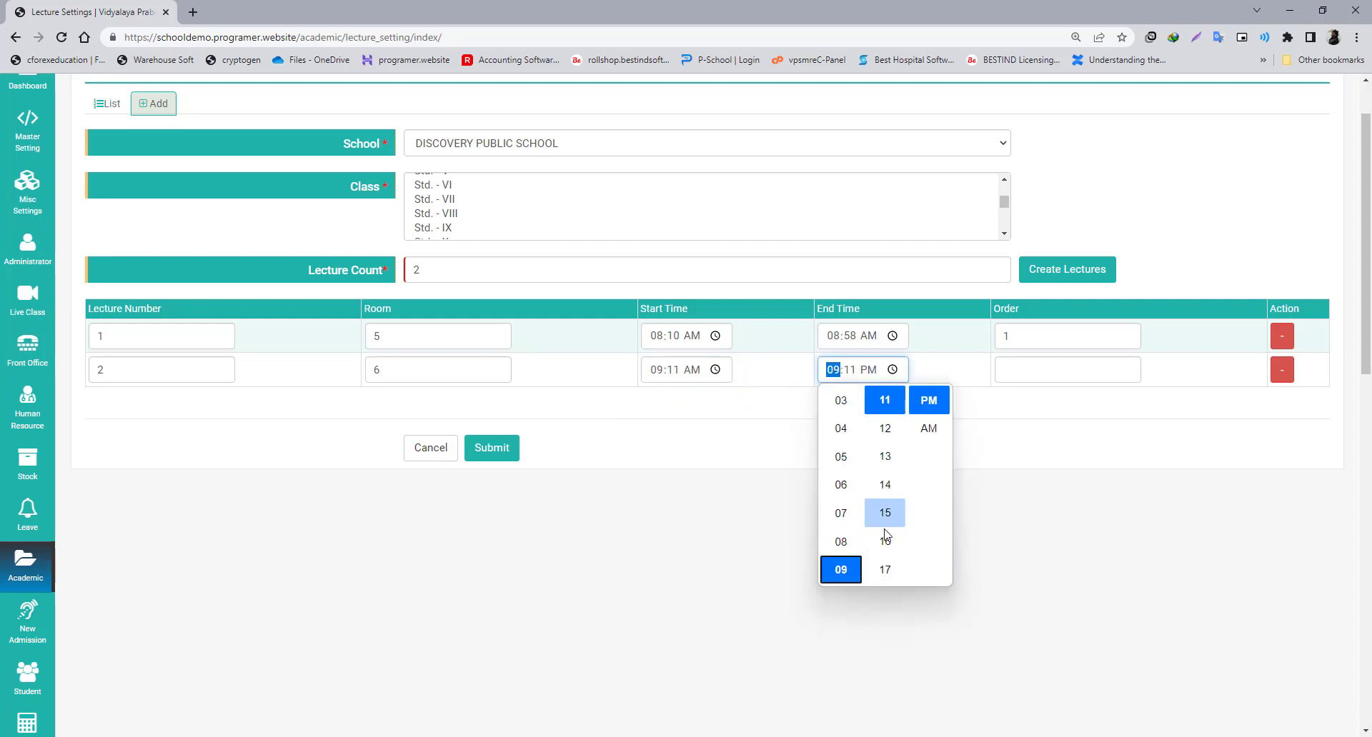
{"action": "scroll", "coordinate": [886, 551], "scroll_direction": "down", "scroll_amount": 10}
{"action": "left_click", "coordinate": [884, 562]}
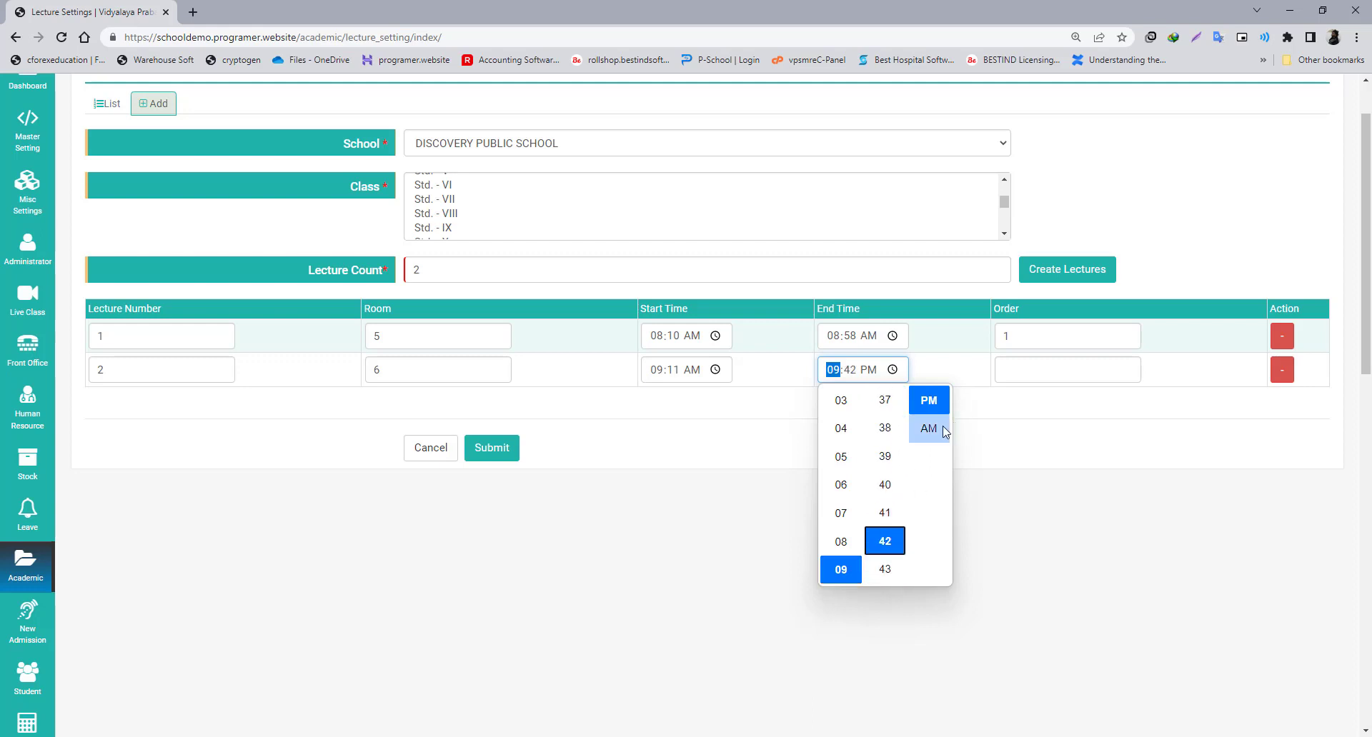
{"action": "left_click", "coordinate": [929, 428]}
- Enter 2 as the order of lecture 2 and submit the lecture settings
{"action": "left_click", "coordinate": [1014, 369]}
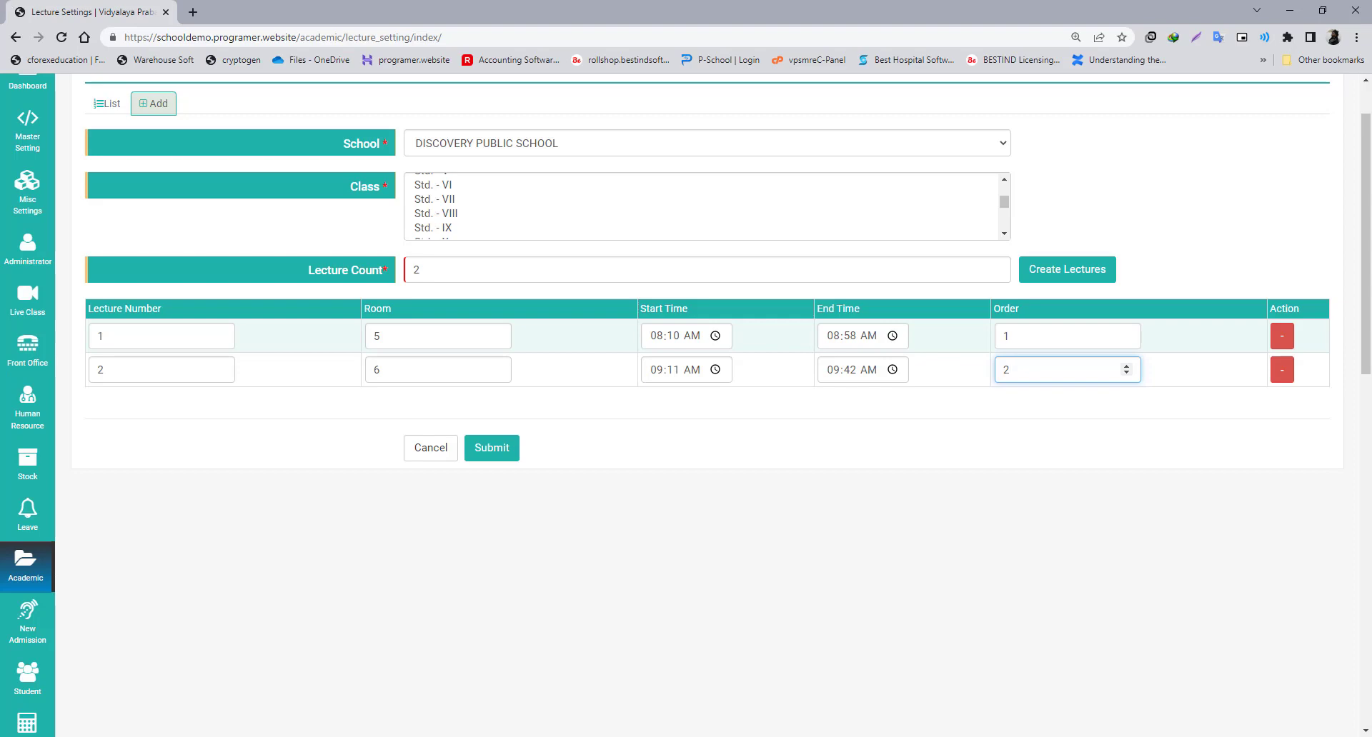
{"action": "scroll", "coordinate": [727, 77], "scroll_direction": "up", "scroll_amount": 1}
{"action": "scroll", "coordinate": [806, 374], "scroll_direction": "down", "scroll_amount": 2}
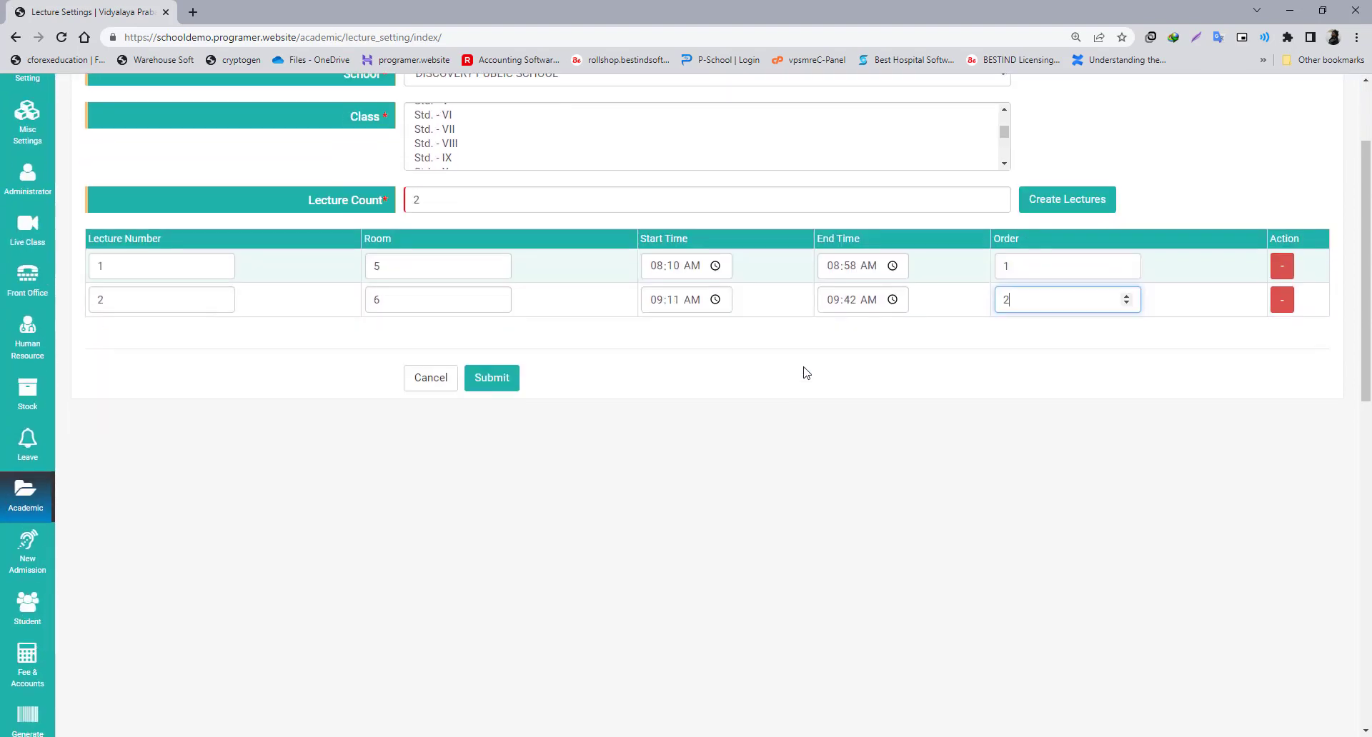
{"action": "left_click", "coordinate": [492, 382]}
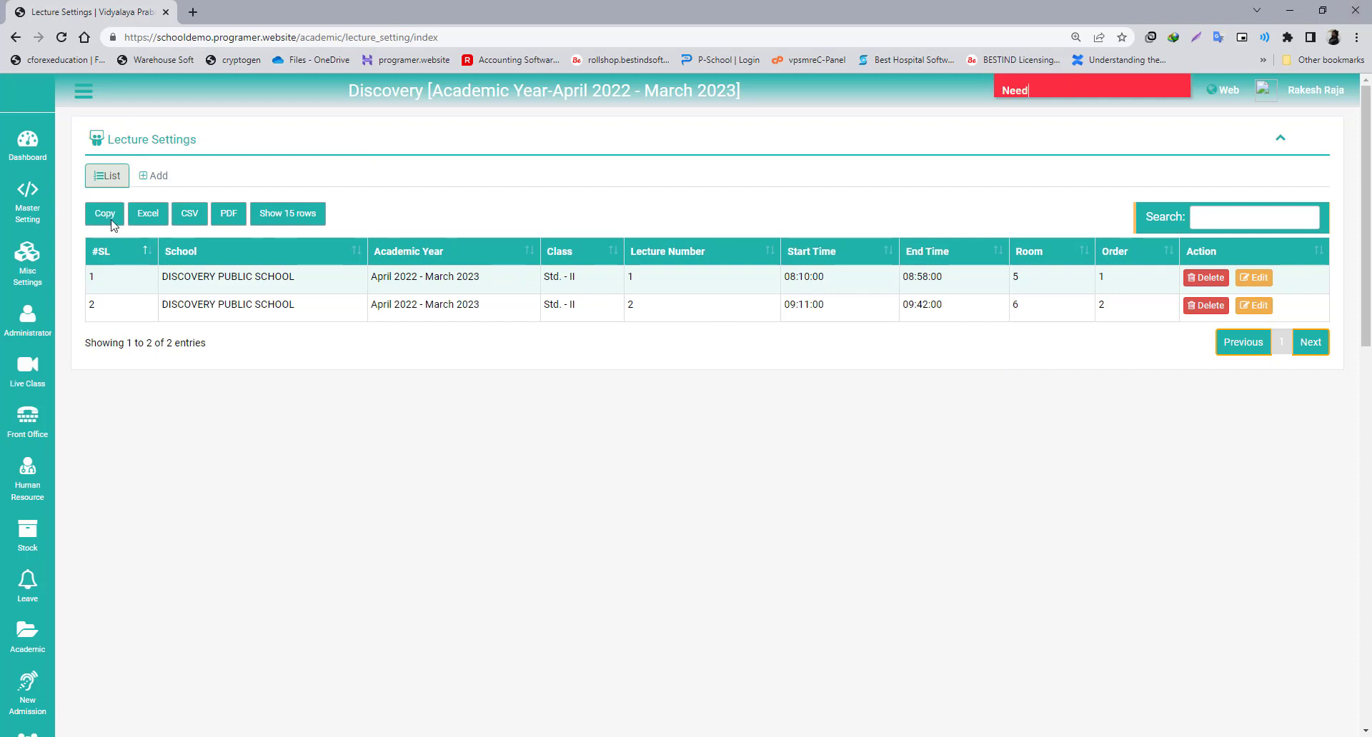
- View the blank form for adding lecture settings and cancel it
{"action": "left_click", "coordinate": [152, 177]}
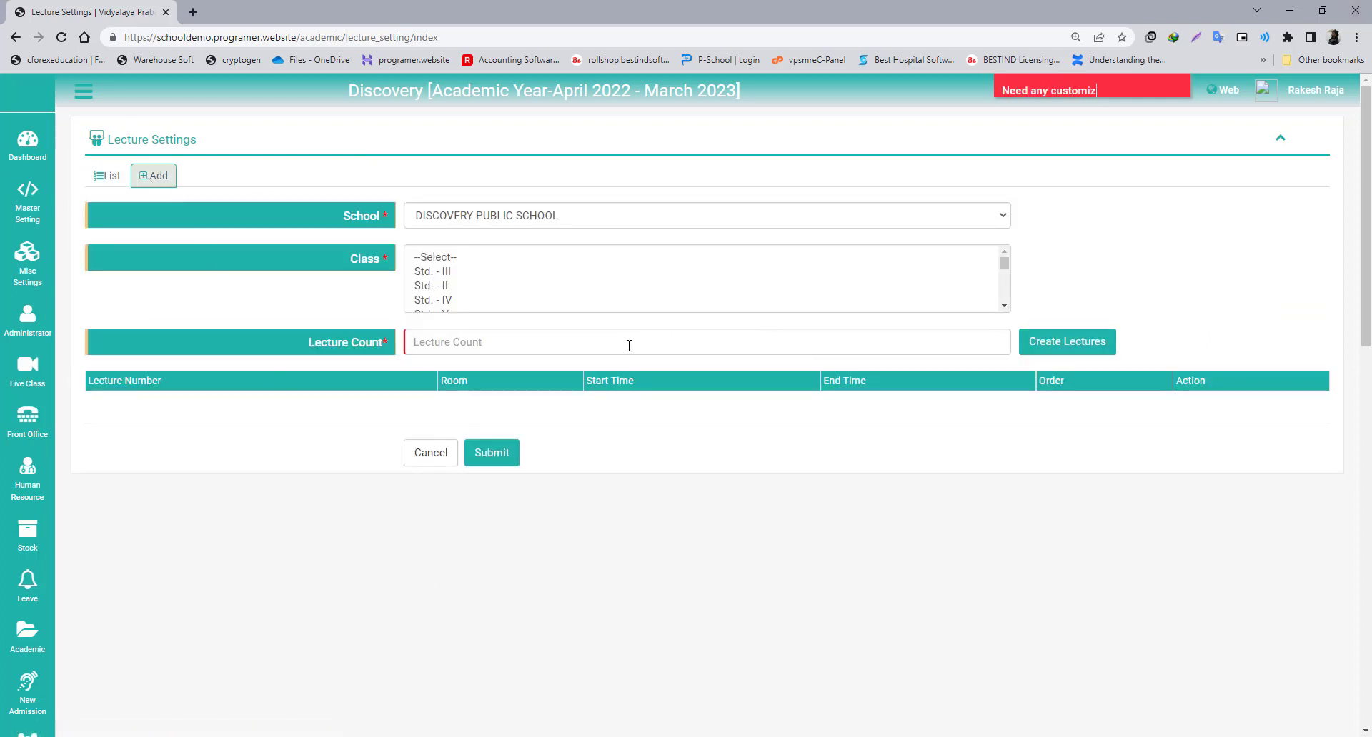
{"action": "left_click", "coordinate": [432, 455]}
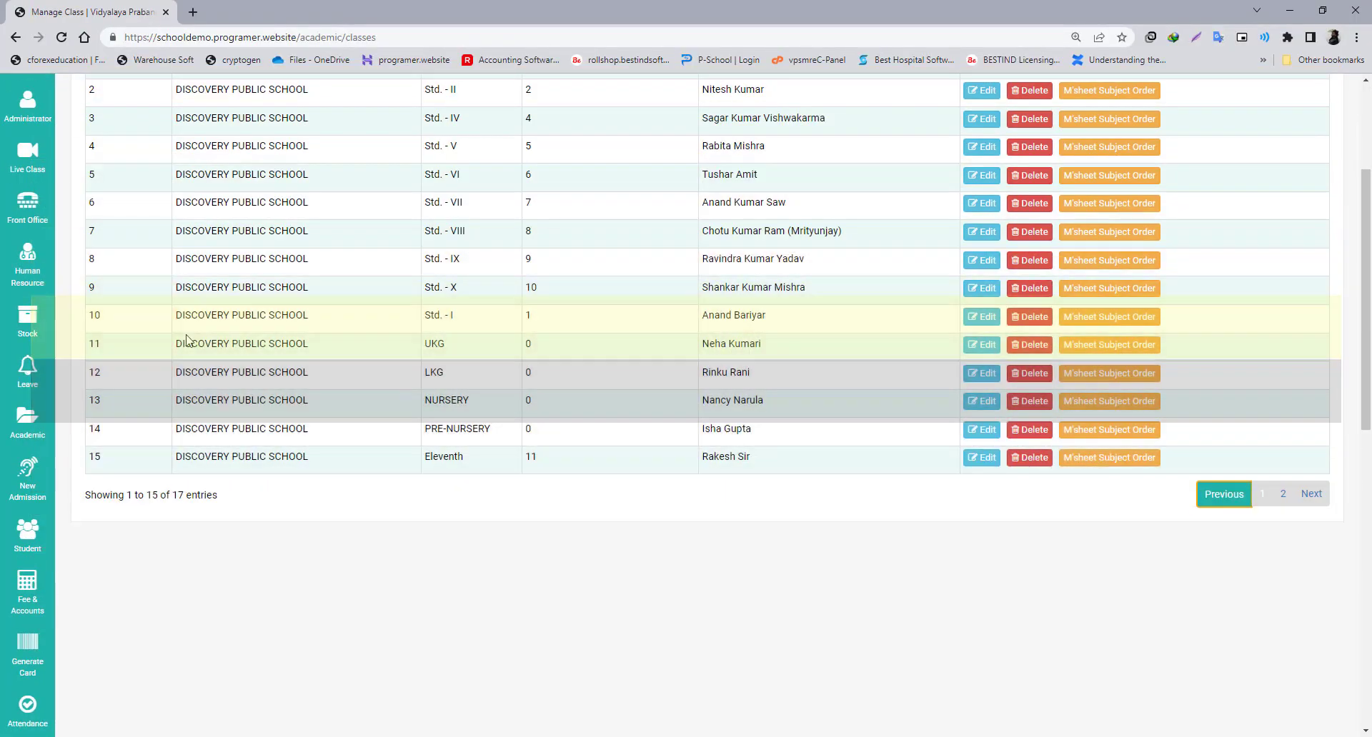
{"action": "scroll", "coordinate": [314, 322], "scroll_direction": "up", "scroll_amount": 3}
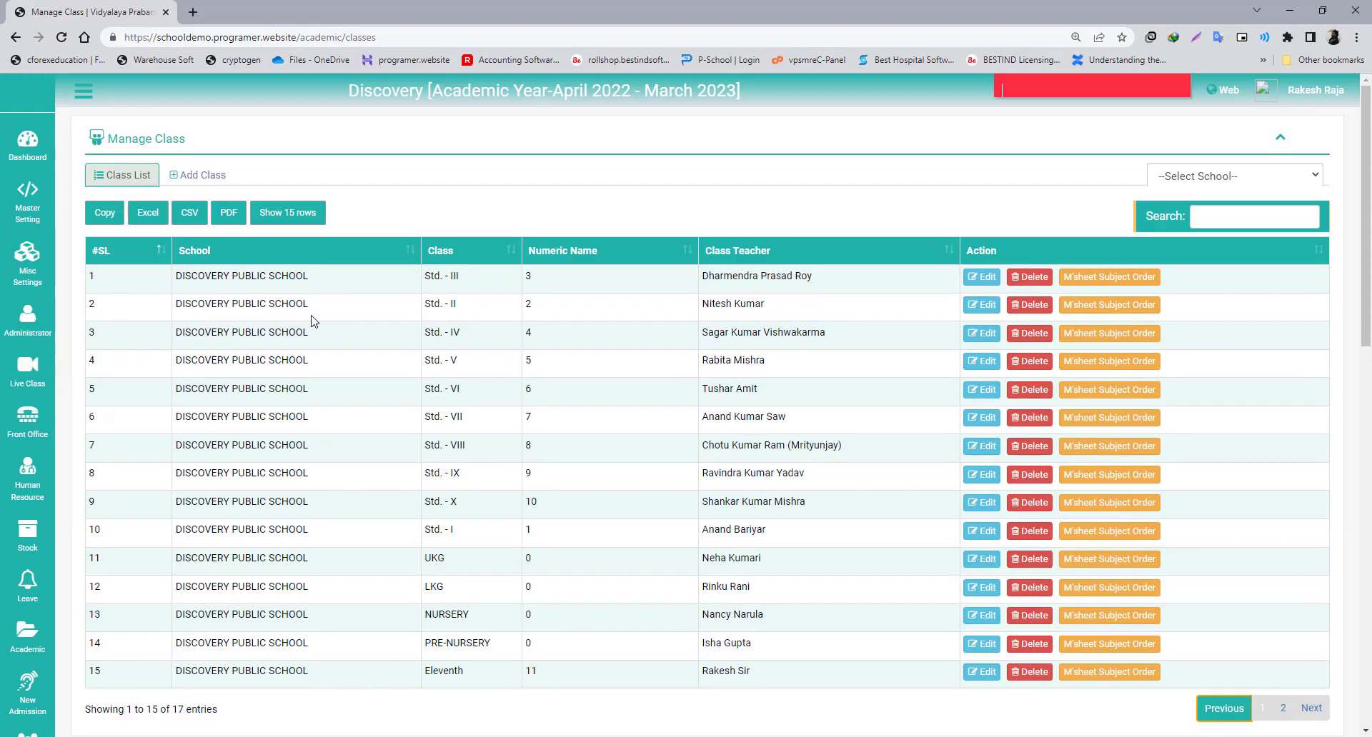
{"action": "scroll", "coordinate": [315, 322], "scroll_direction": "down", "scroll_amount": 4}
{"action": "scroll", "coordinate": [295, 302], "scroll_direction": "up", "scroll_amount": 4}
{"action": "scroll", "coordinate": [295, 302], "scroll_direction": "down", "scroll_amount": 1}
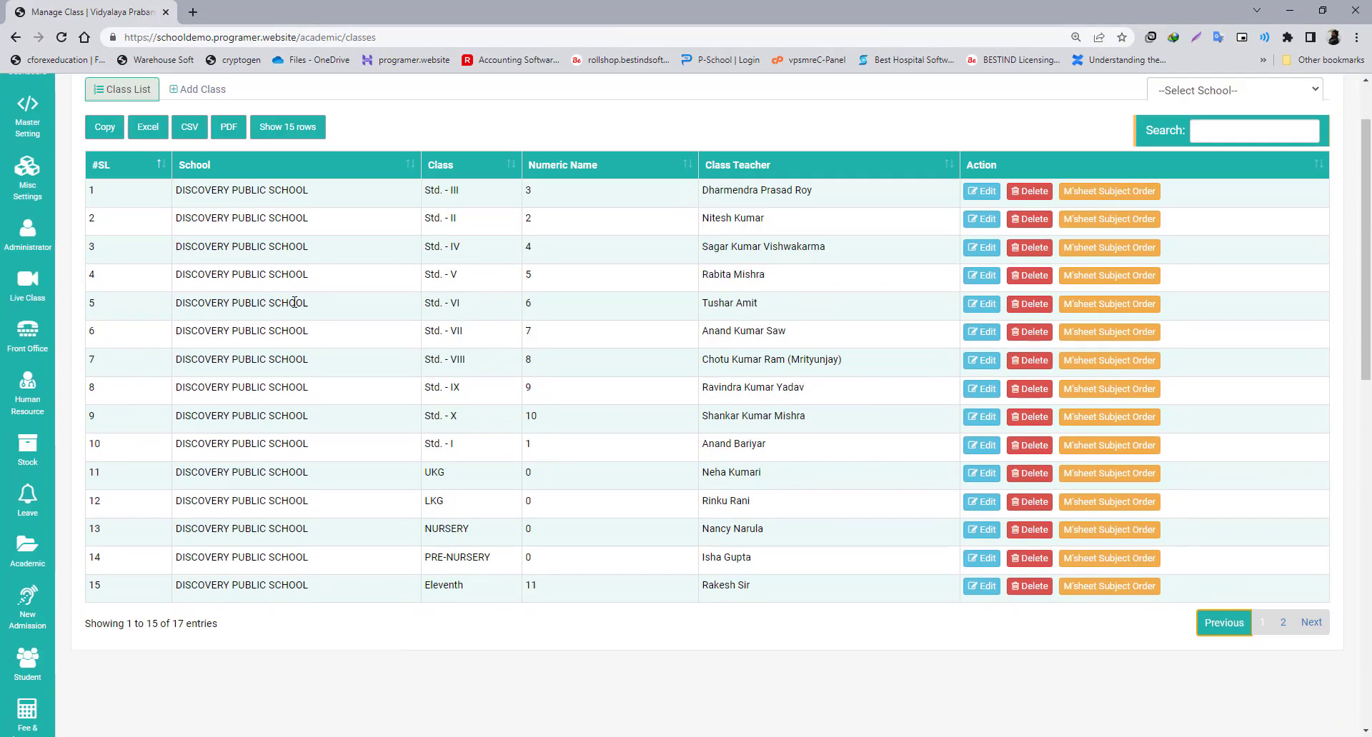
{"action": "scroll", "coordinate": [295, 303], "scroll_direction": "up", "scroll_amount": 2}
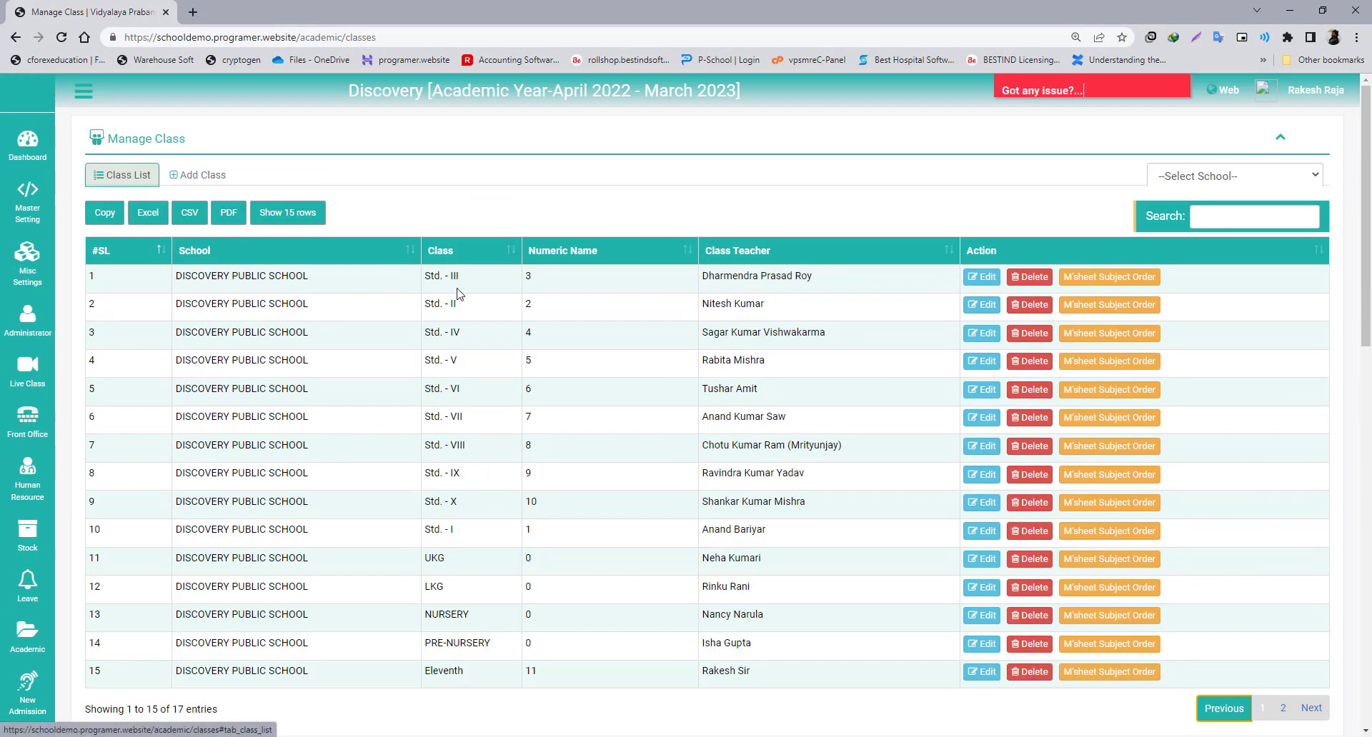